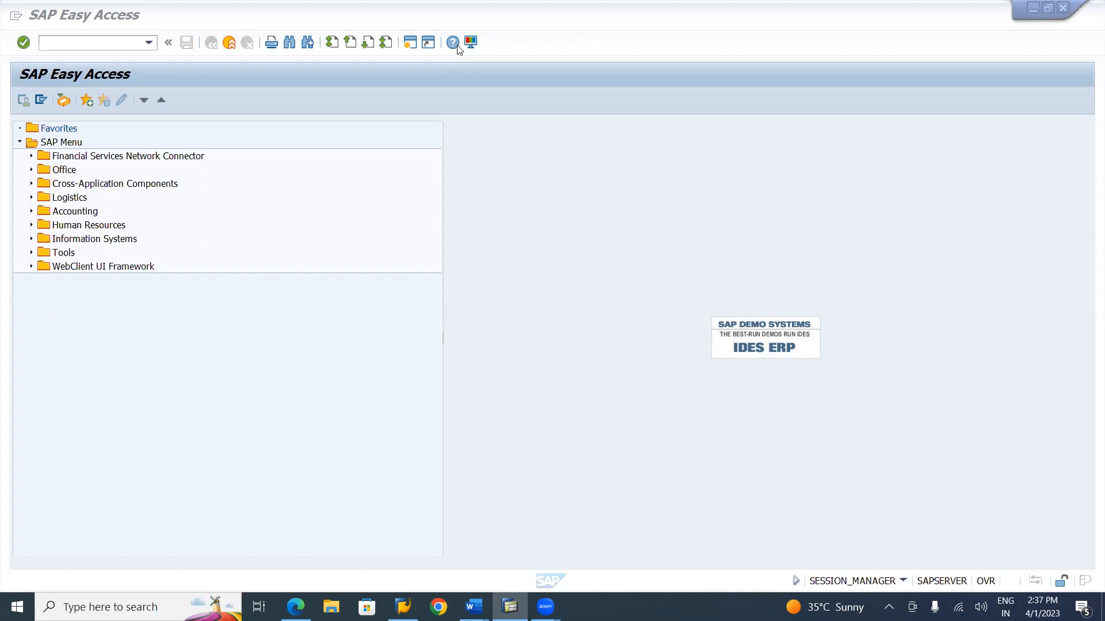
- Run transaction spro and display the SAP Reference IMG
{"action": "key", "text": "alt+Tab"}
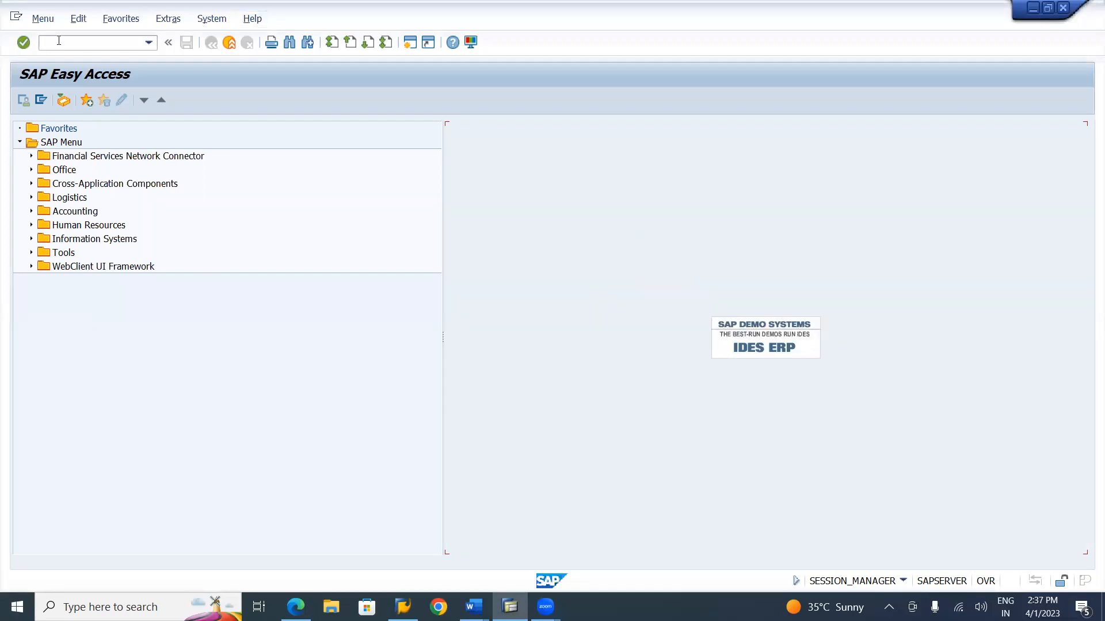
{"action": "type", "text": "spro"}
{"action": "key", "text": "Return"}
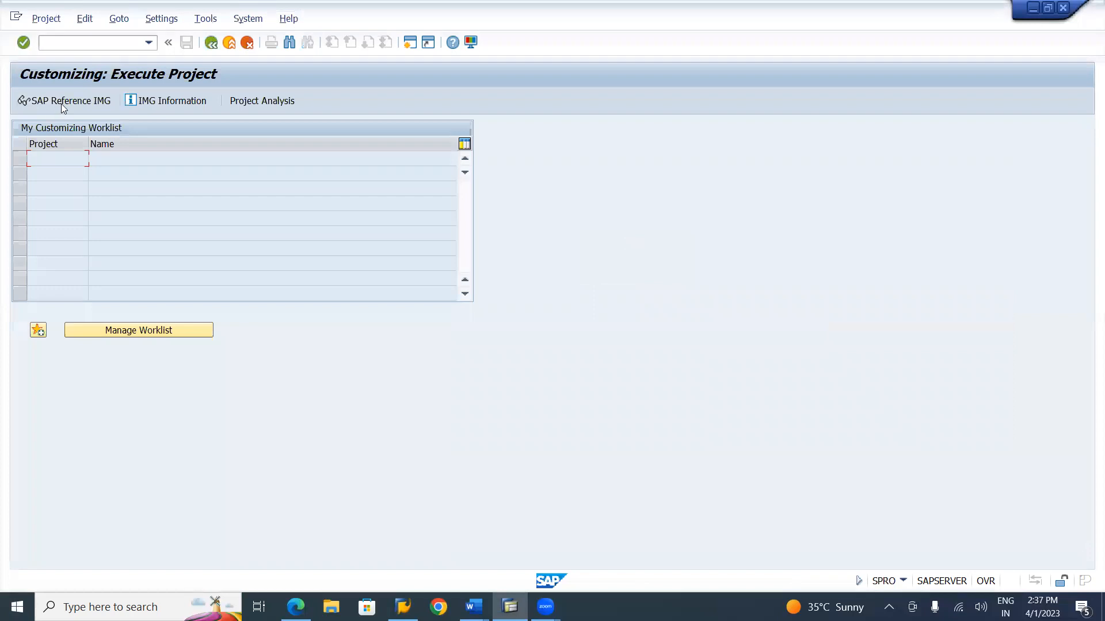
{"action": "left_click", "coordinate": [61, 103]}
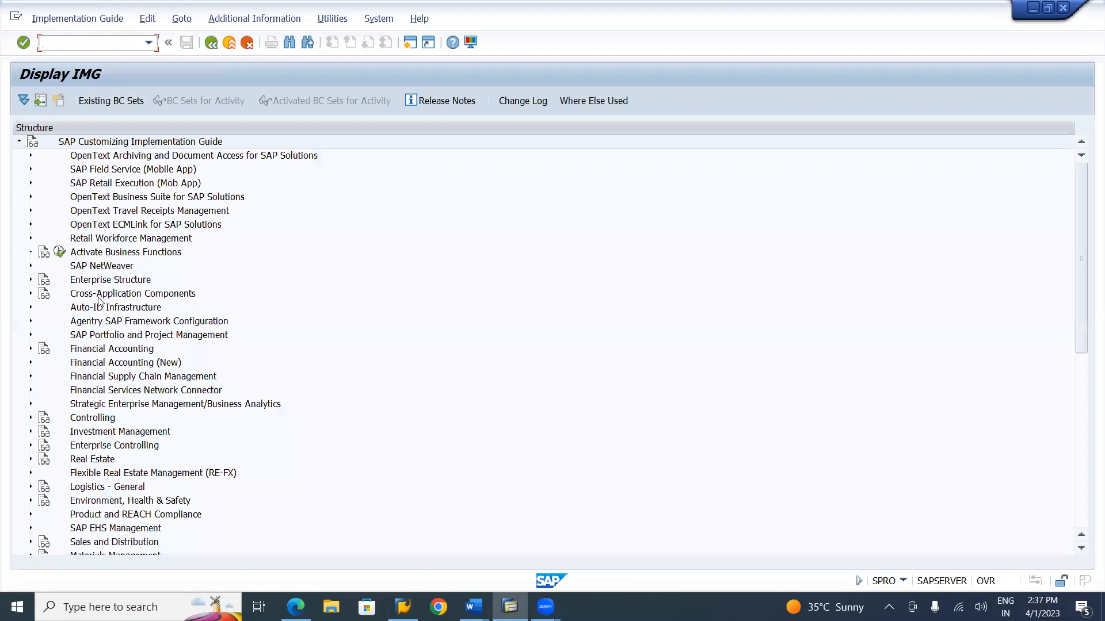
- Open the Define company activity under Enterprise Structure, Definition, Financial Accounting in the implementation guide
{"action": "left_click", "coordinate": [30, 280]}
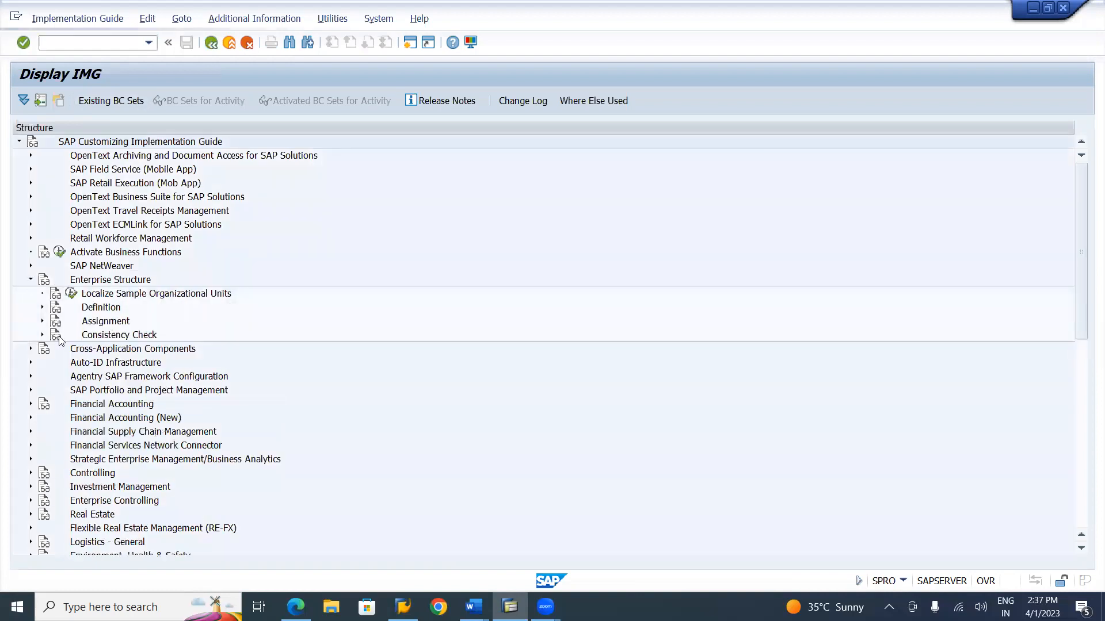
{"action": "left_click", "coordinate": [42, 308]}
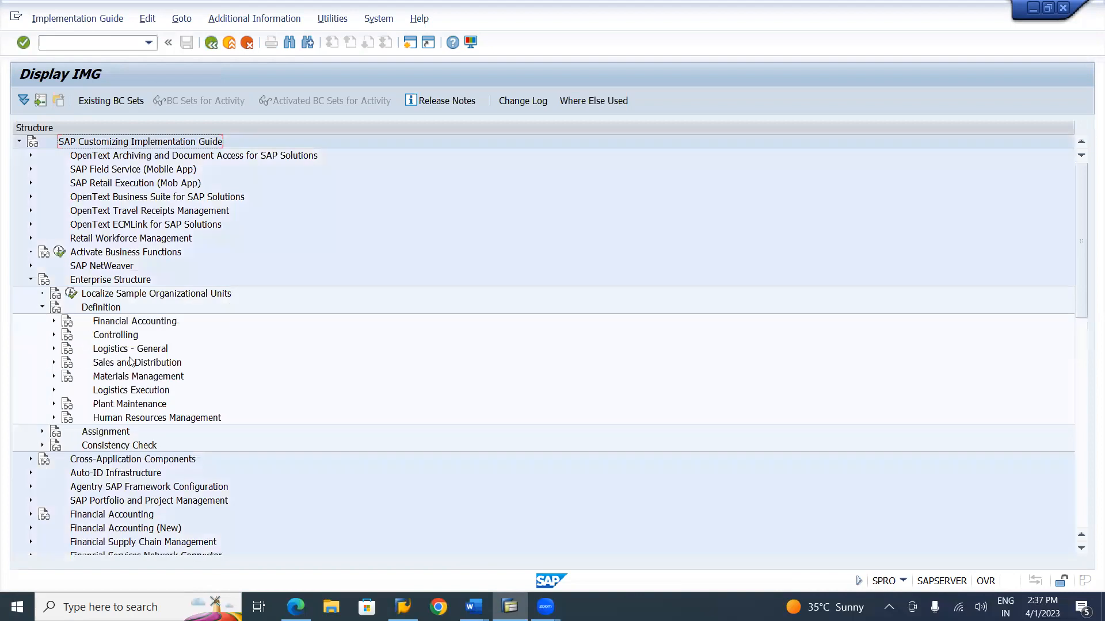
{"action": "left_click", "coordinate": [53, 322]}
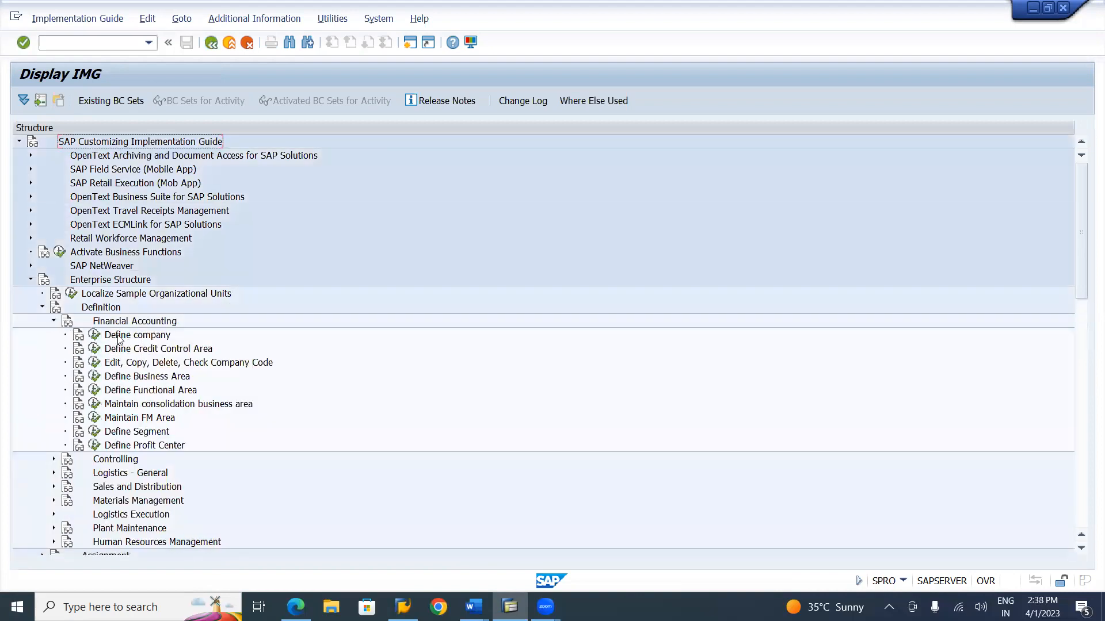
{"action": "left_click", "coordinate": [94, 336]}
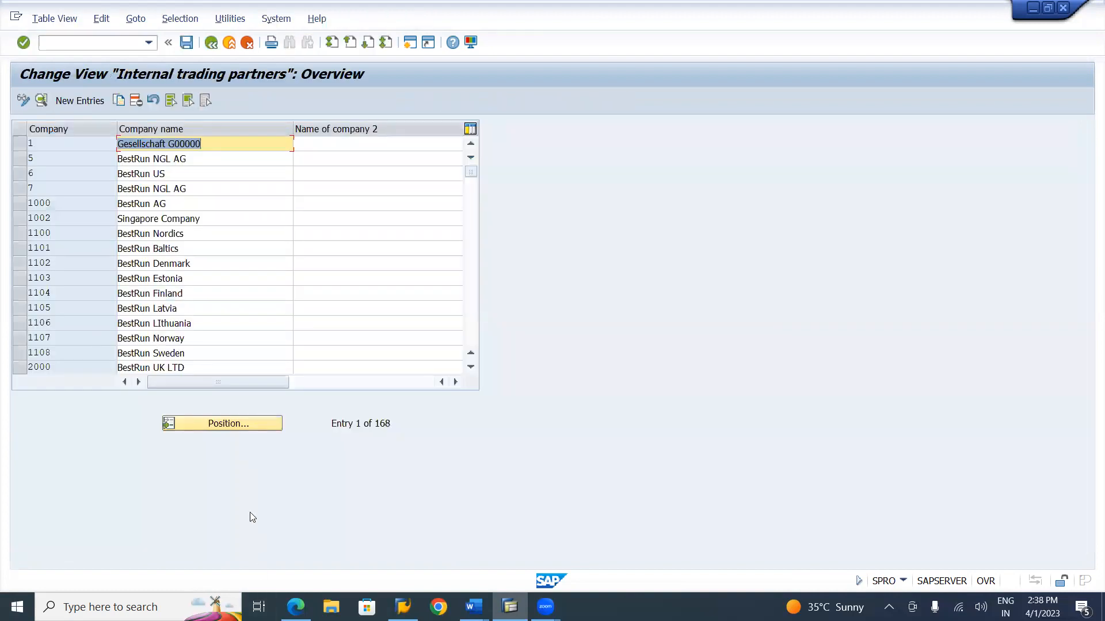
- Find company LAHARI in the internal trading partners list, select its entry, and return to the implementation guide
{"action": "left_click", "coordinate": [214, 423]}
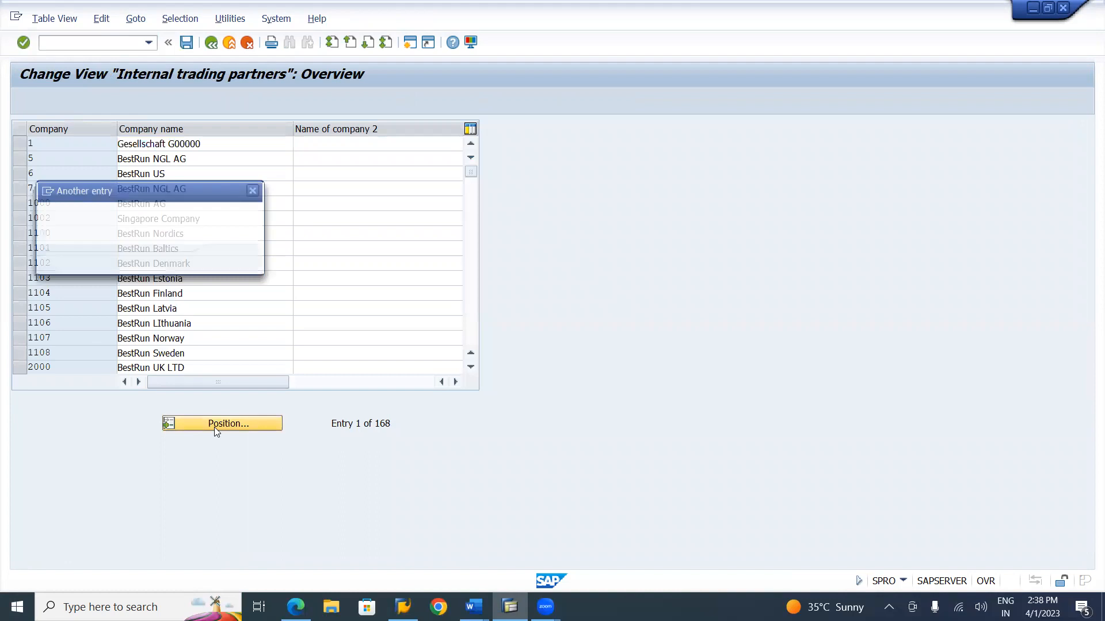
{"action": "type", "text": "lahari"}
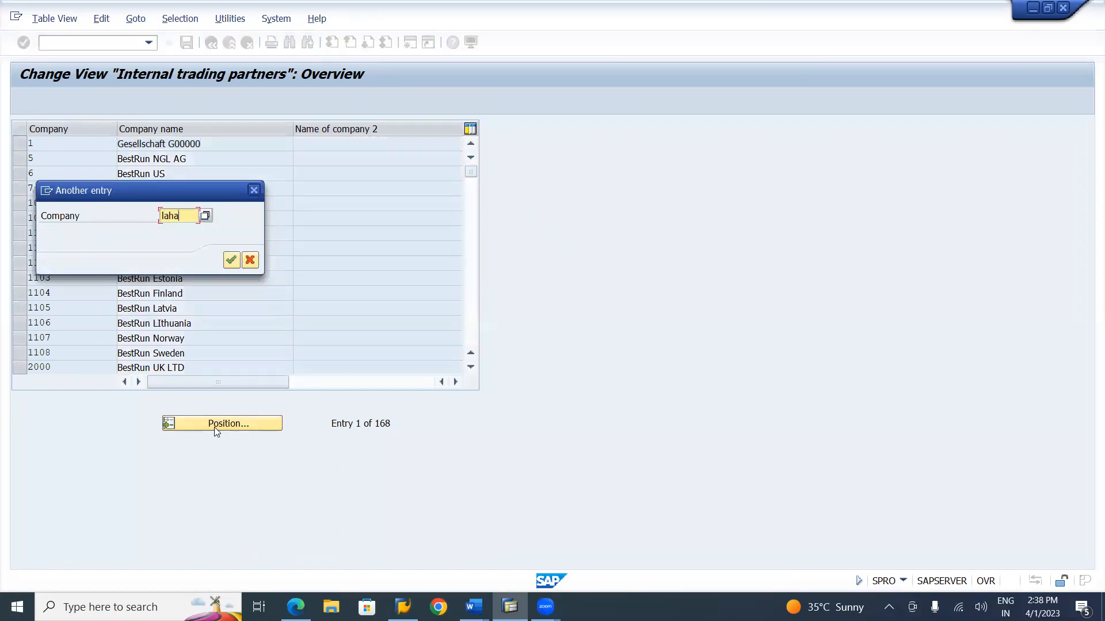
{"action": "key", "text": "Return"}
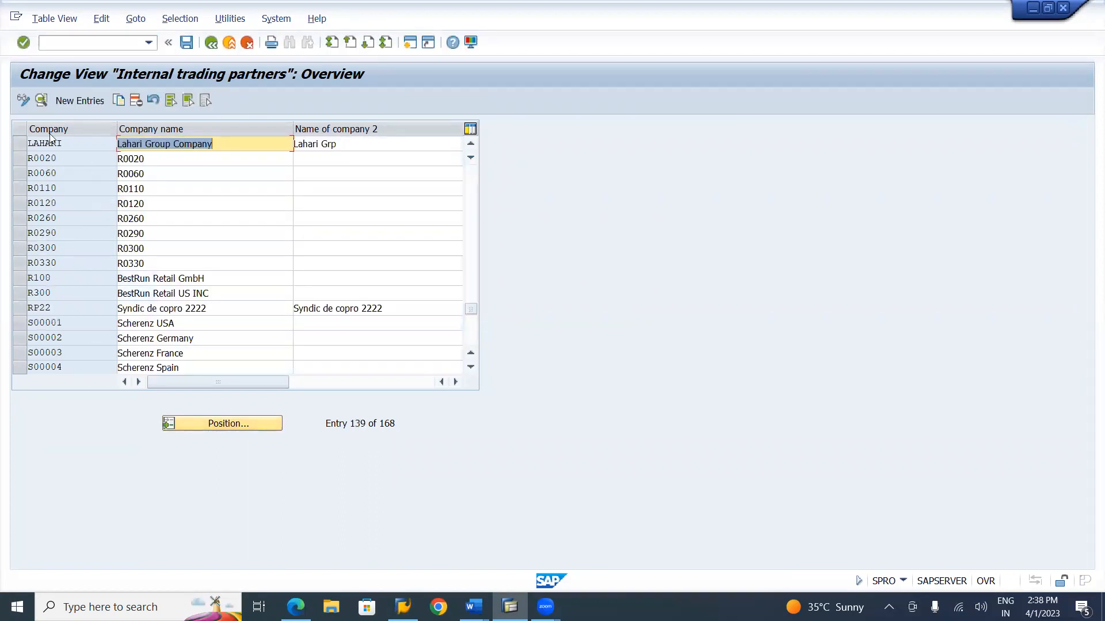
{"action": "left_click", "coordinate": [23, 146]}
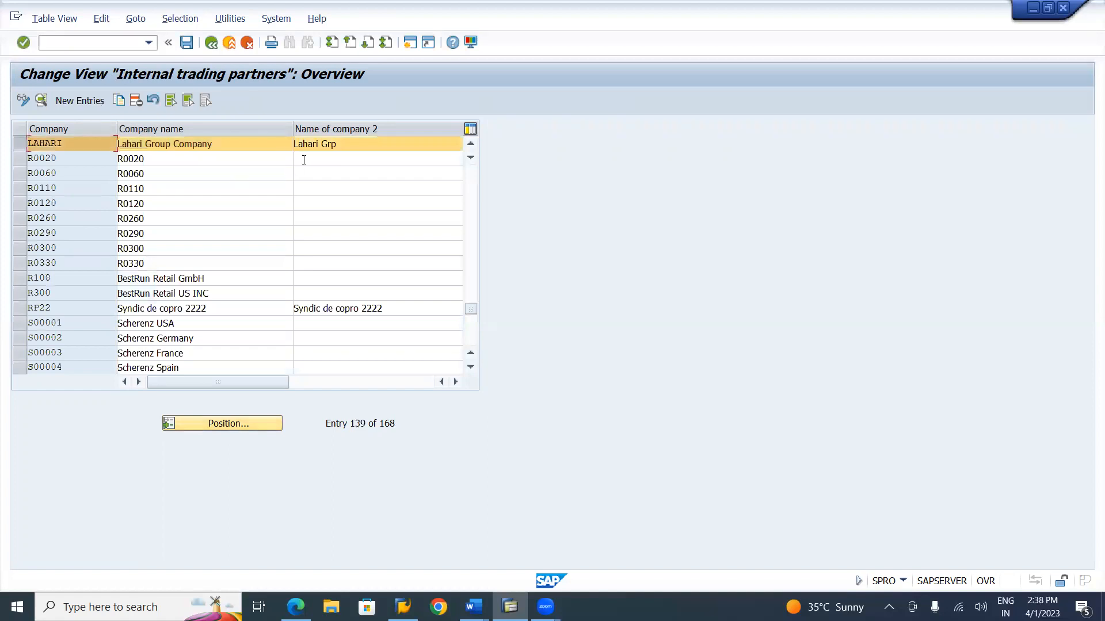
{"action": "left_click", "coordinate": [211, 43]}
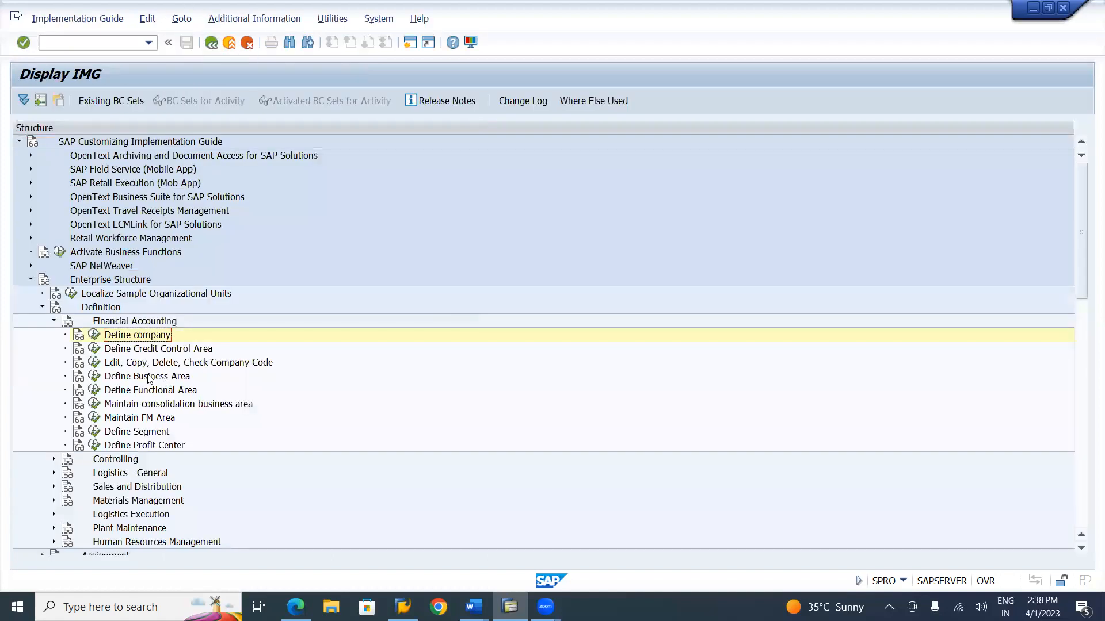
- Open the Define Credit Control Area activity and position the list at the first Lahari credit control area, LIC1
{"action": "left_click", "coordinate": [95, 349]}
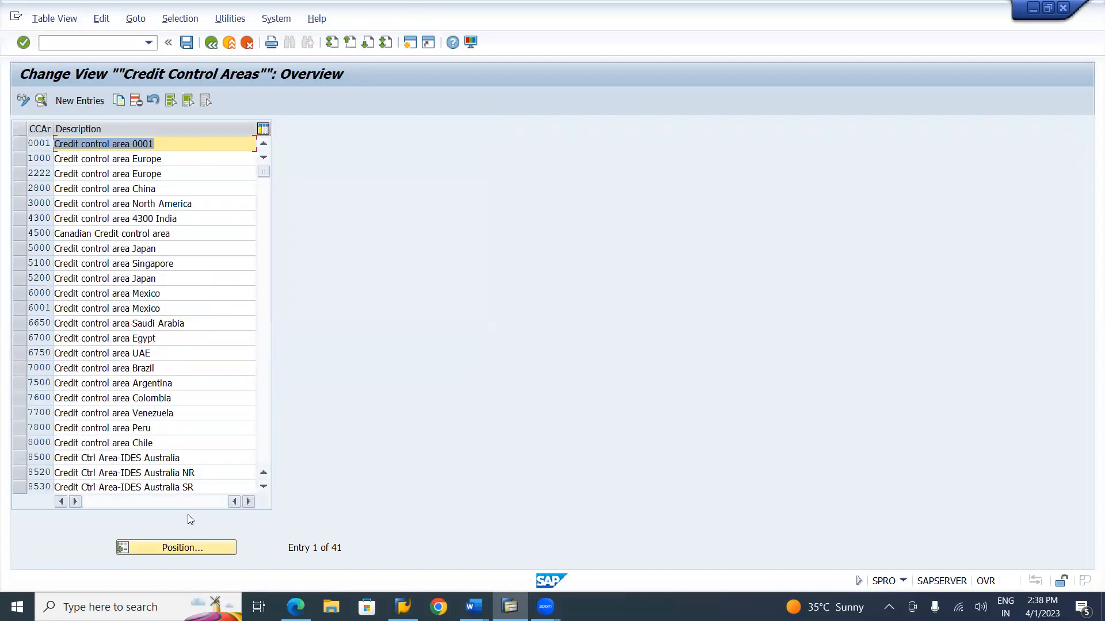
{"action": "left_click", "coordinate": [182, 548]}
{"action": "type", "text": "1000"}
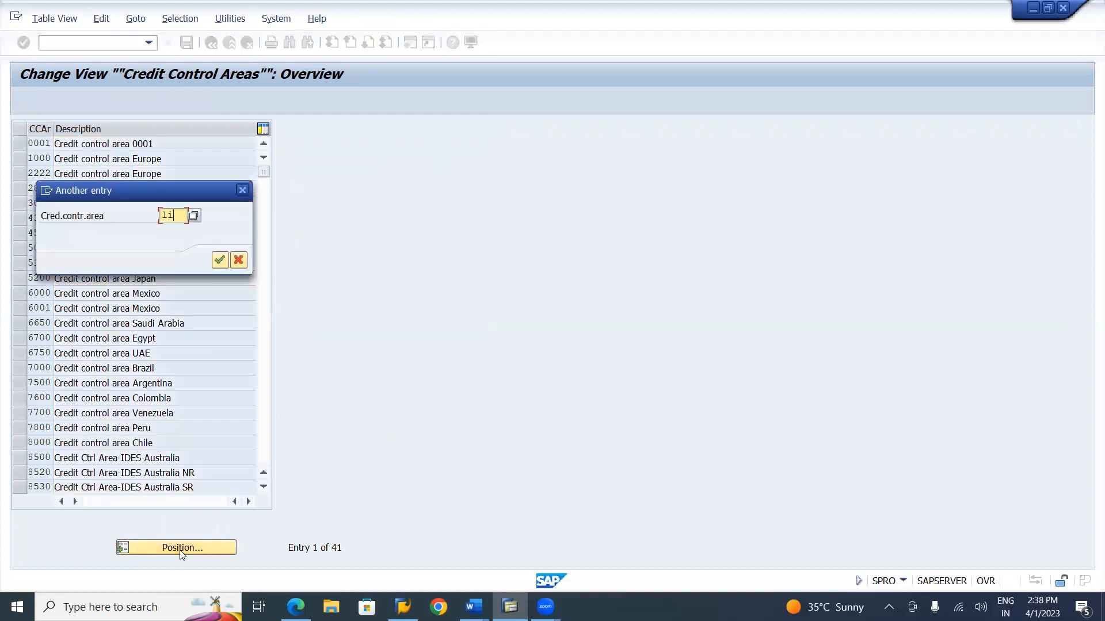
{"action": "key", "text": "Return"}
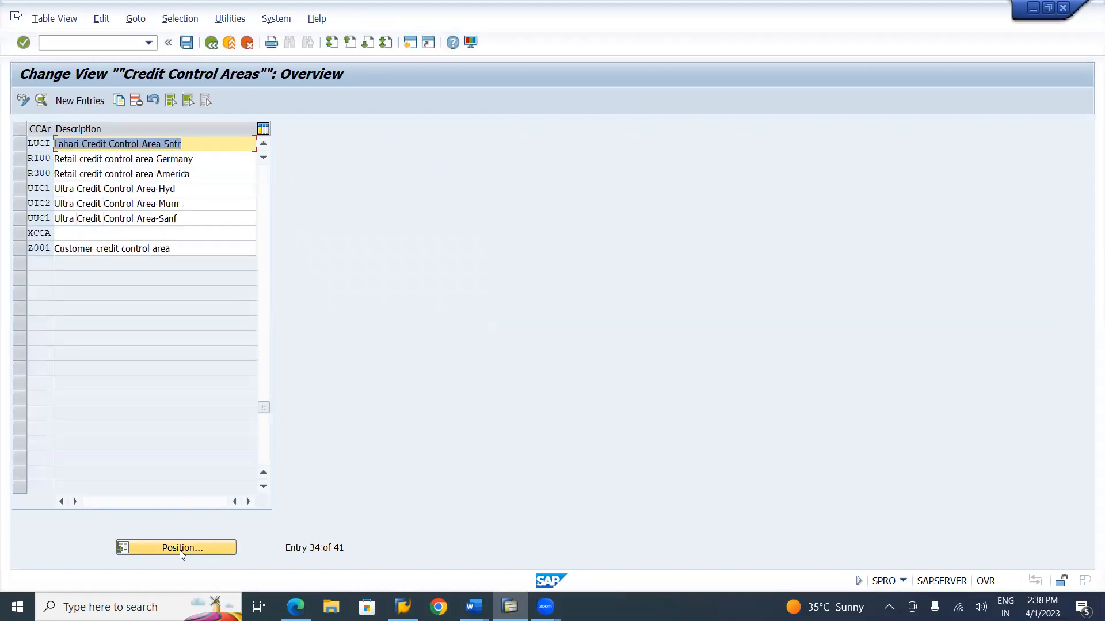
{"action": "left_click", "coordinate": [265, 143]}
{"action": "left_click", "coordinate": [266, 143]}
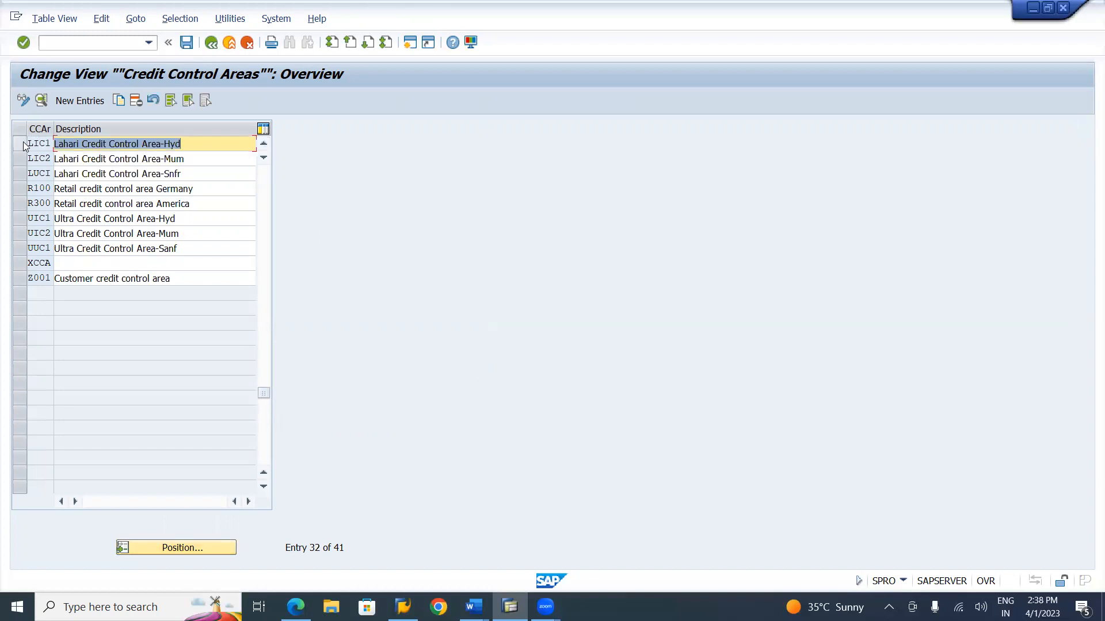
- Select credit control areas LIC1, LIC2 and LUCI, then return to the implementation guide
{"action": "left_click", "coordinate": [30, 142]}
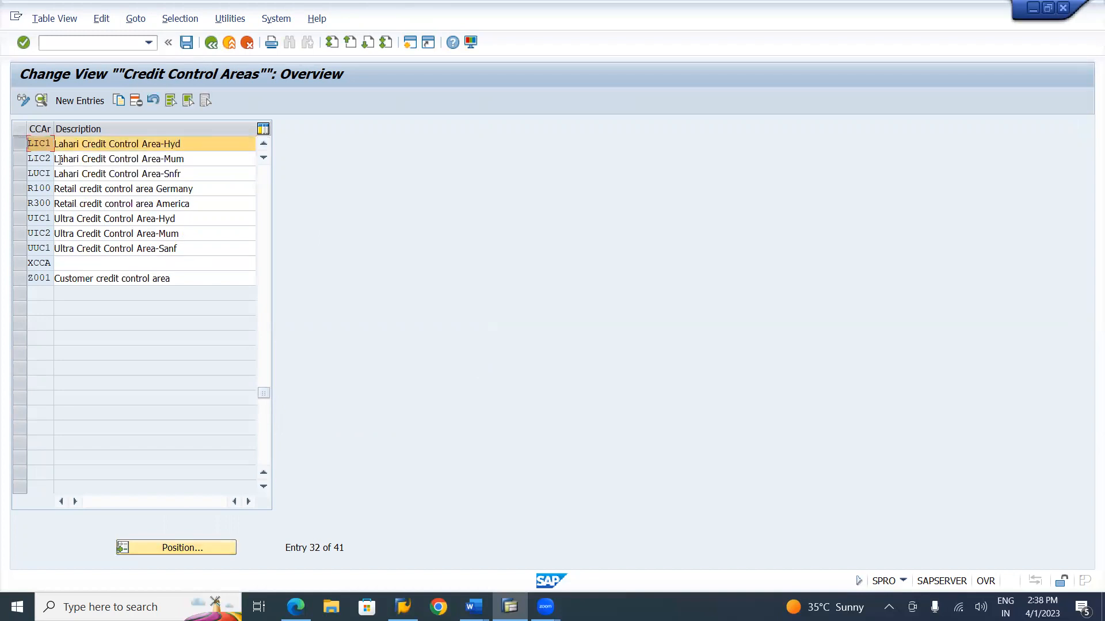
{"action": "left_click", "coordinate": [18, 159]}
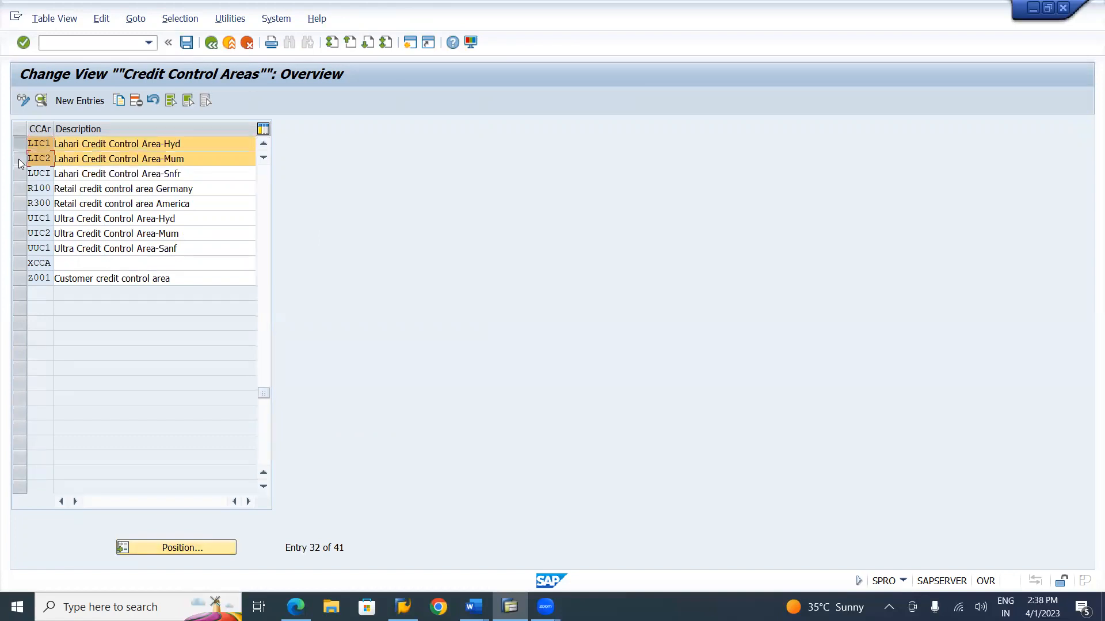
{"action": "left_click", "coordinate": [19, 176]}
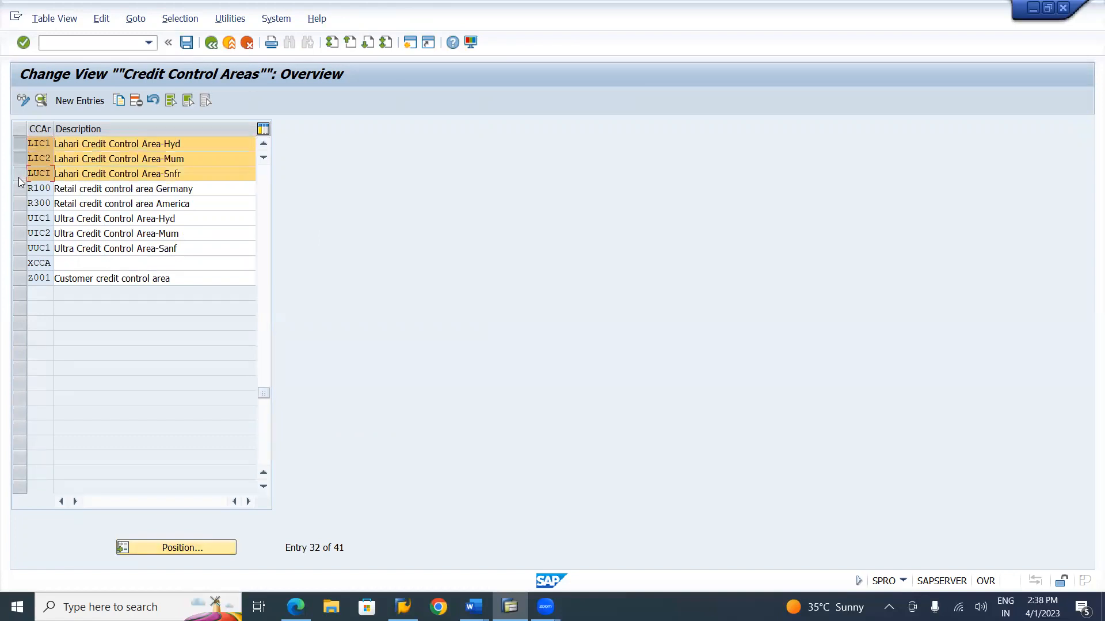
{"action": "left_click", "coordinate": [211, 43]}
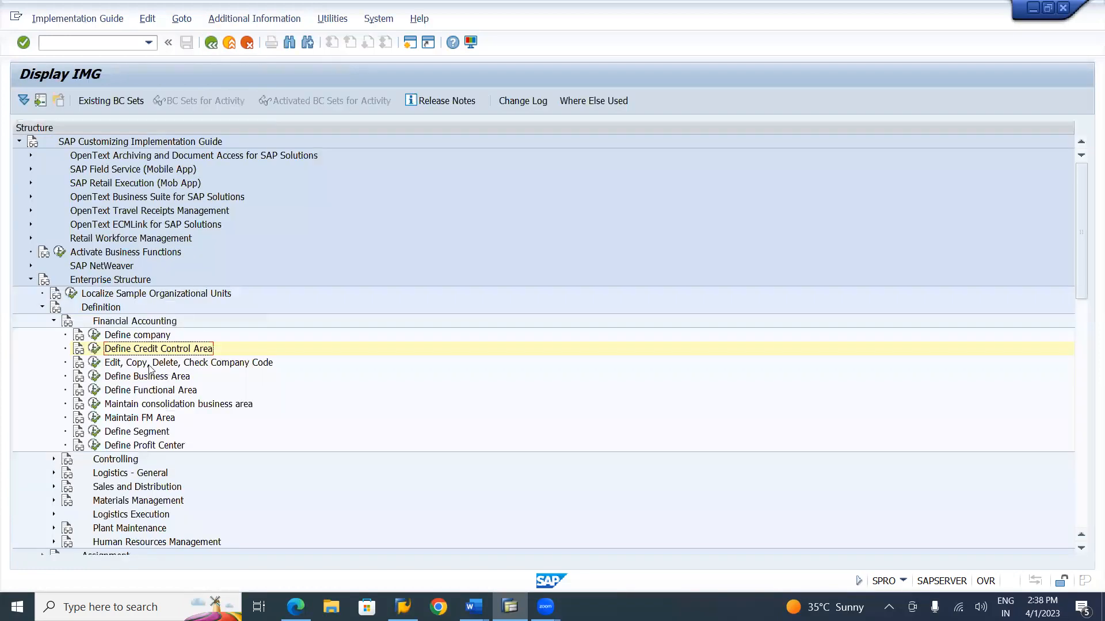
- Open the Edit Company Code Data activity and position the company code list at LI01
{"action": "left_click", "coordinate": [149, 363]}
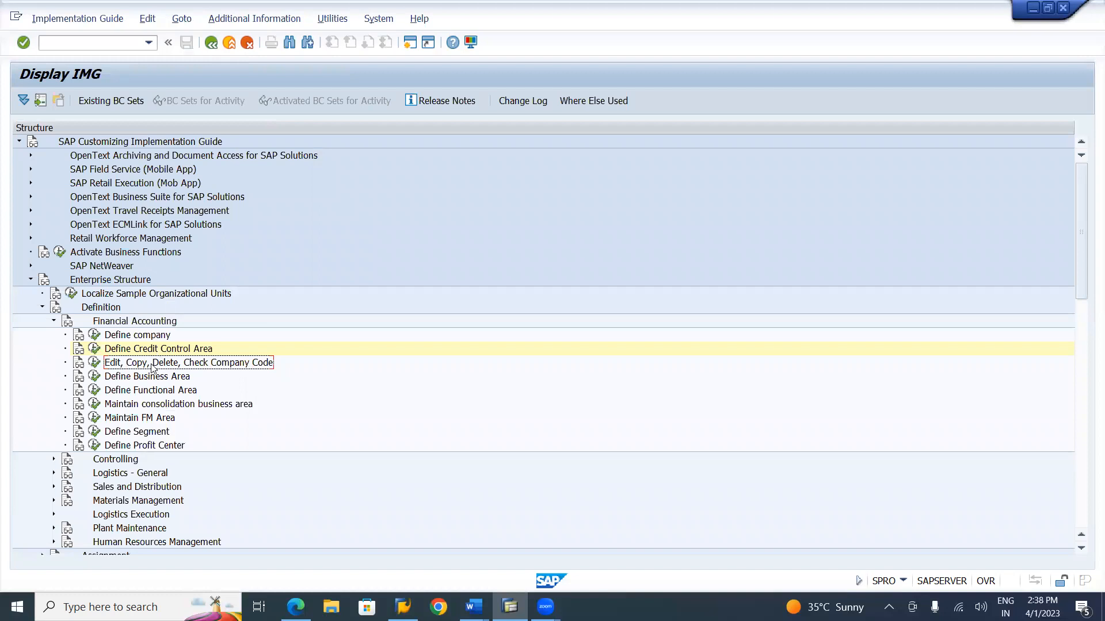
{"action": "left_click", "coordinate": [94, 362]}
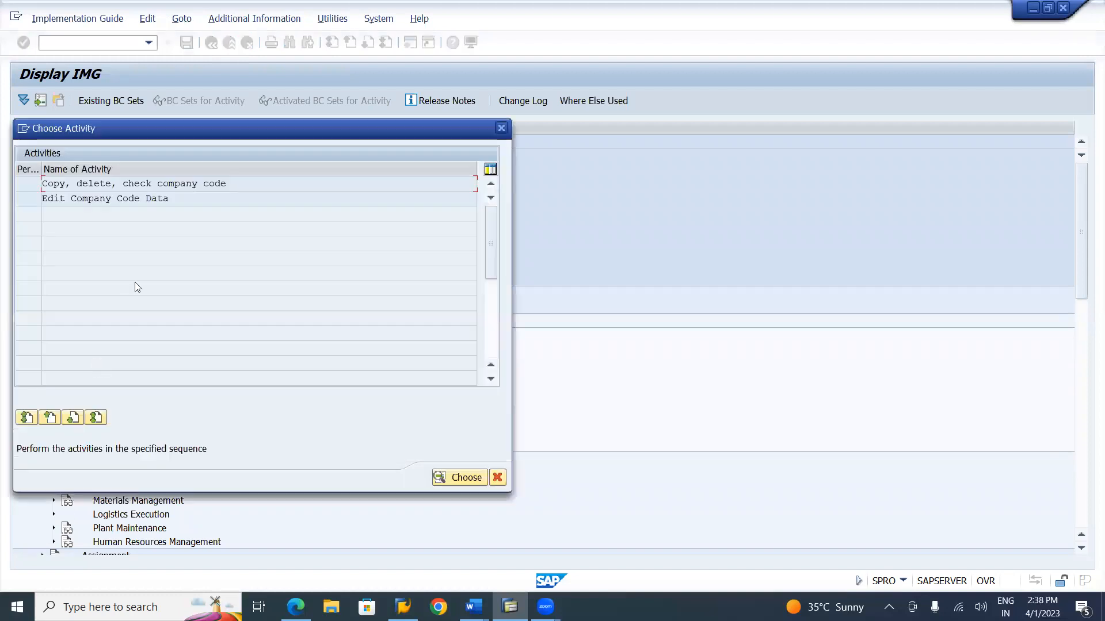
{"action": "double_click", "coordinate": [118, 198]}
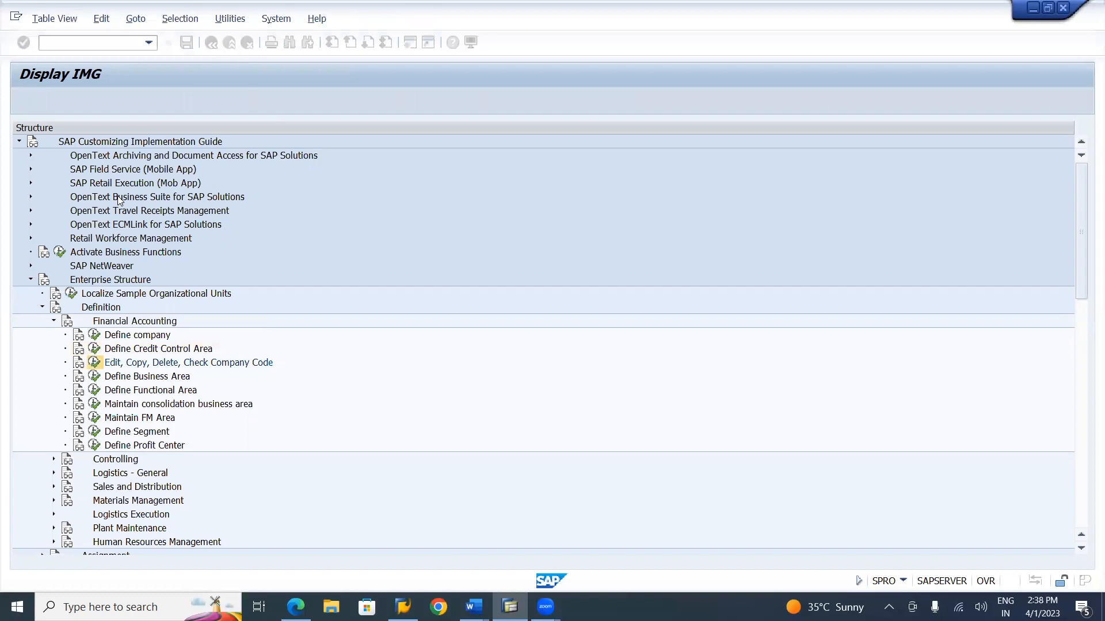
{"action": "left_click", "coordinate": [204, 423]}
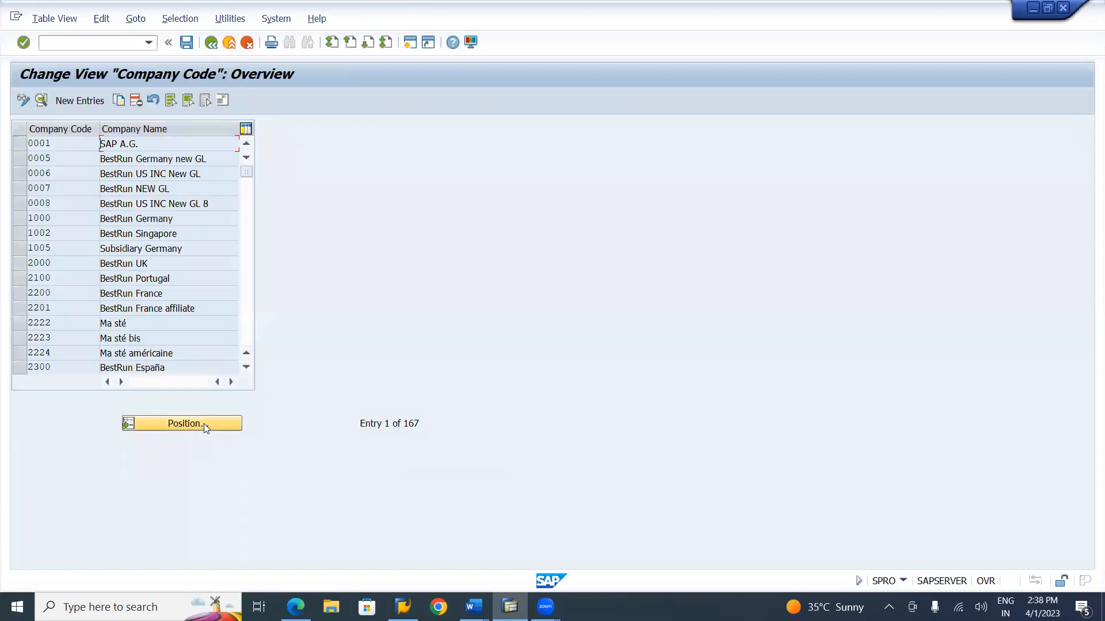
{"action": "type", "text": "lio1"}
{"action": "key", "text": "Return"}
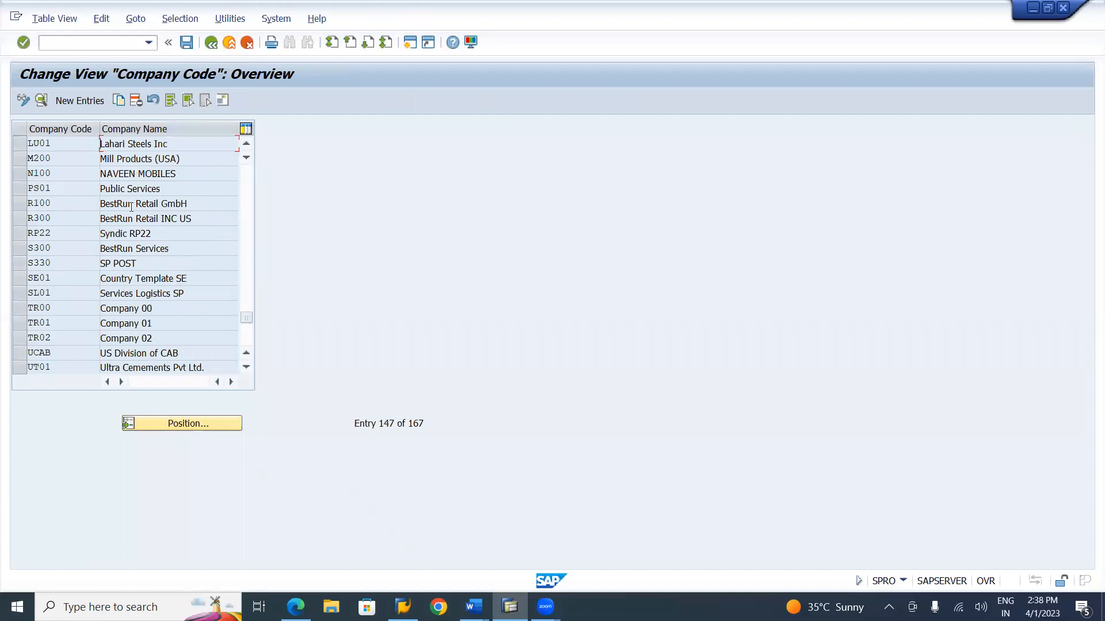
{"action": "left_click", "coordinate": [246, 145]}
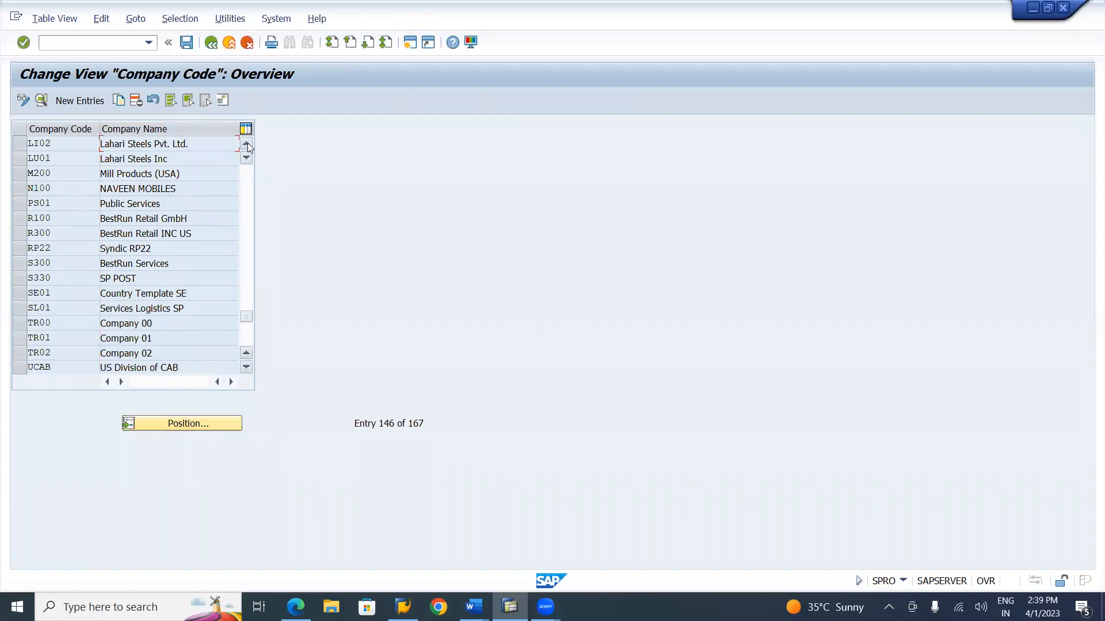
{"action": "left_click", "coordinate": [246, 145]}
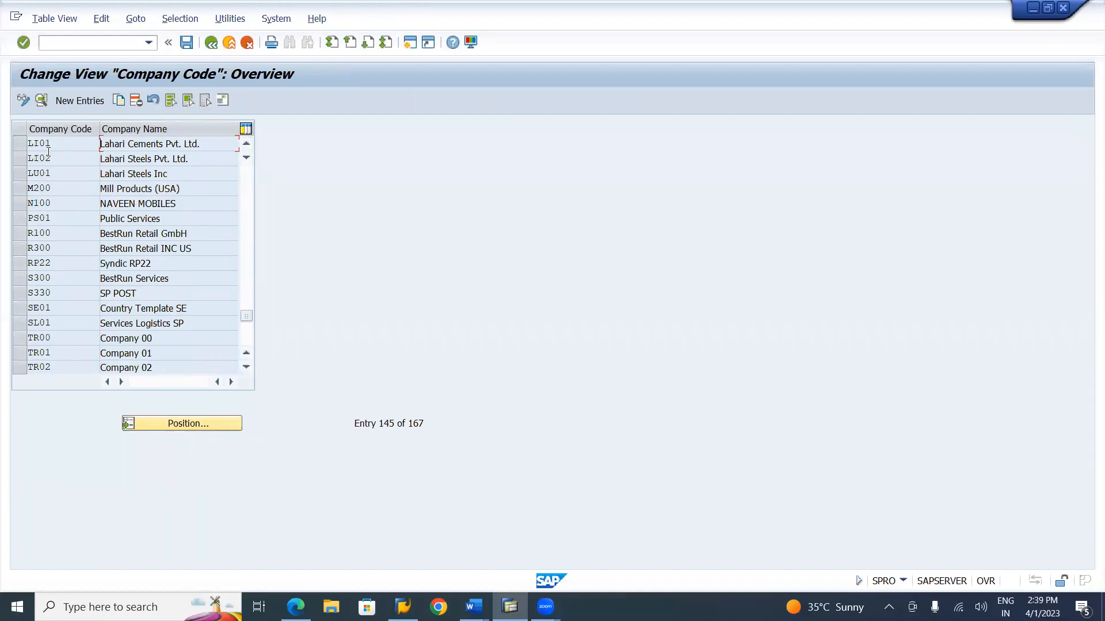
- Select company codes LI01, LI02 and LU01 in the overview
{"action": "left_click", "coordinate": [19, 144]}
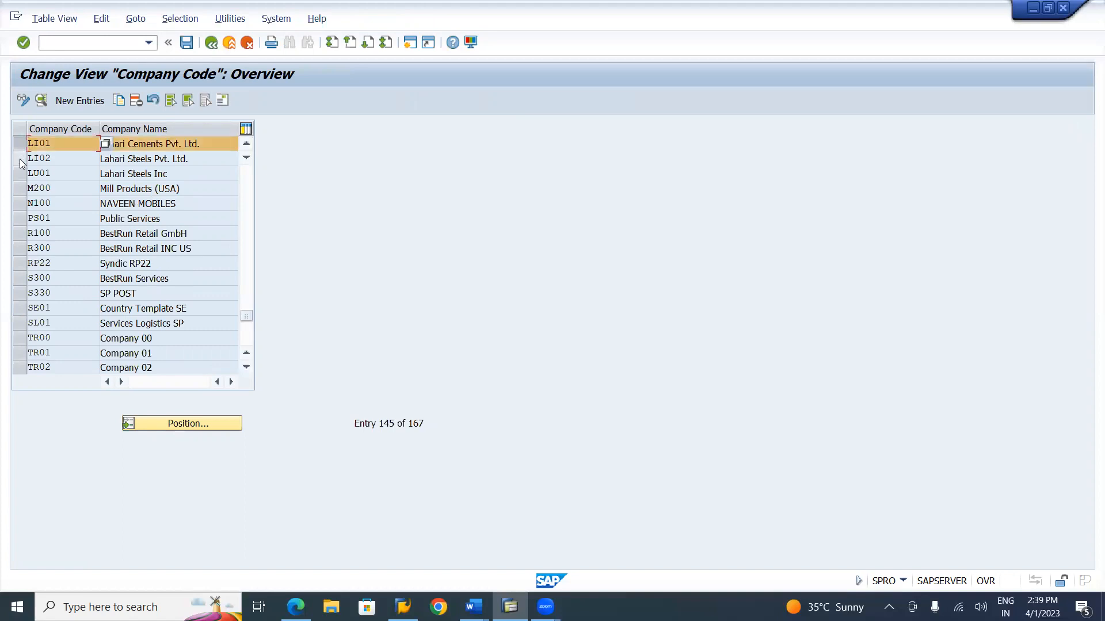
{"action": "left_click", "coordinate": [19, 159]}
{"action": "left_click", "coordinate": [19, 173]}
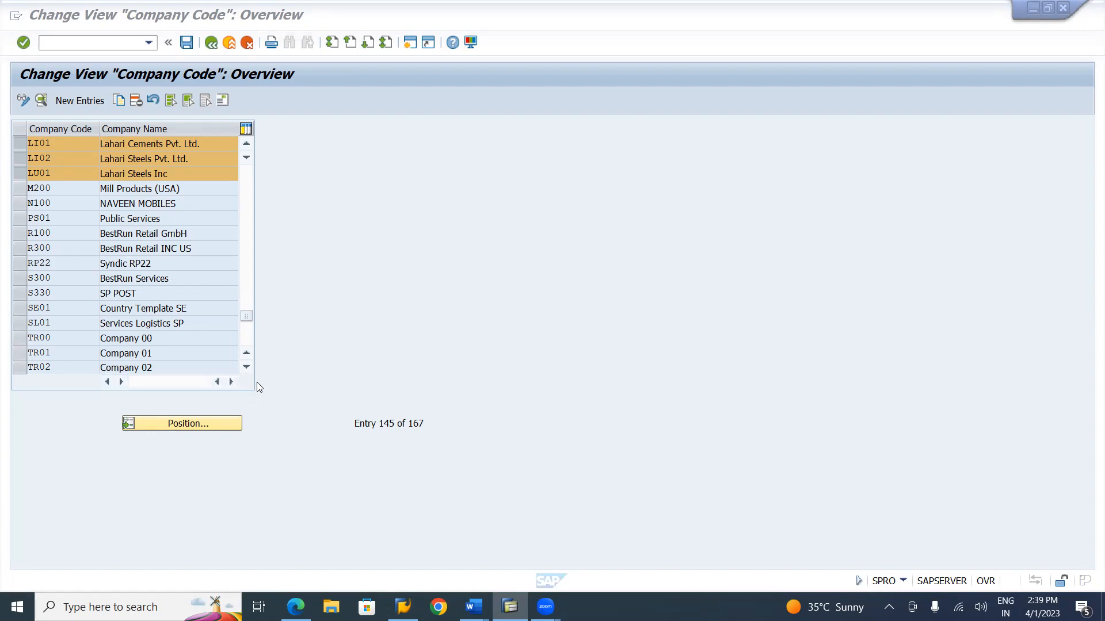
- Examine the remaining company codes to the end of the list, including the Ultra companies, and return to the Lahari entries
{"action": "left_click", "coordinate": [246, 367]}
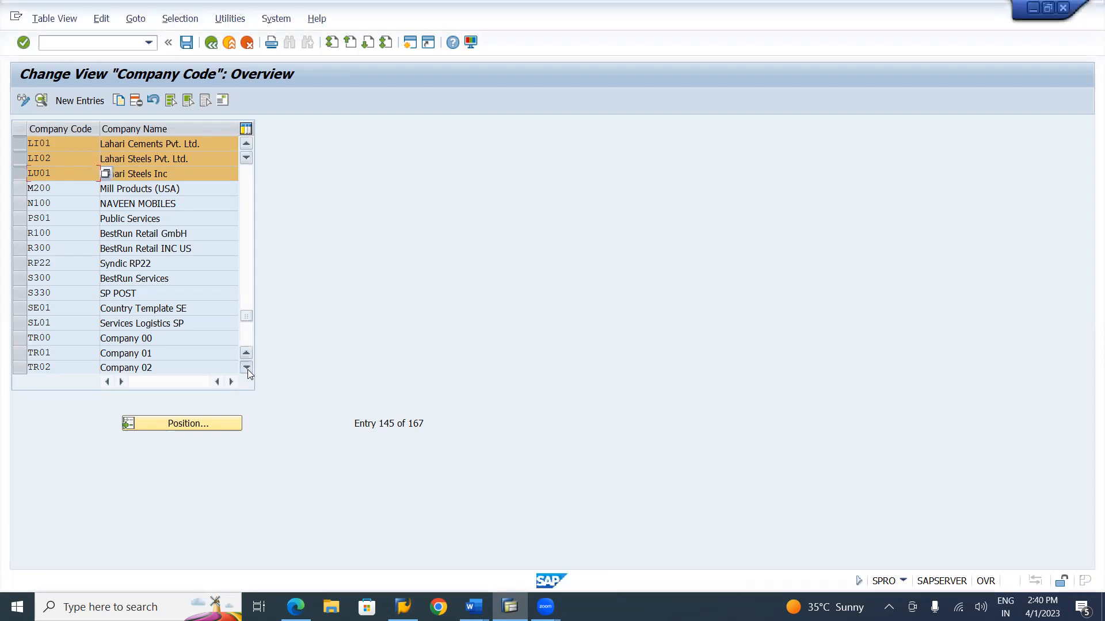
{"action": "left_click", "coordinate": [246, 367]}
{"action": "left_click", "coordinate": [246, 367]}
{"action": "left_click", "coordinate": [246, 367]}
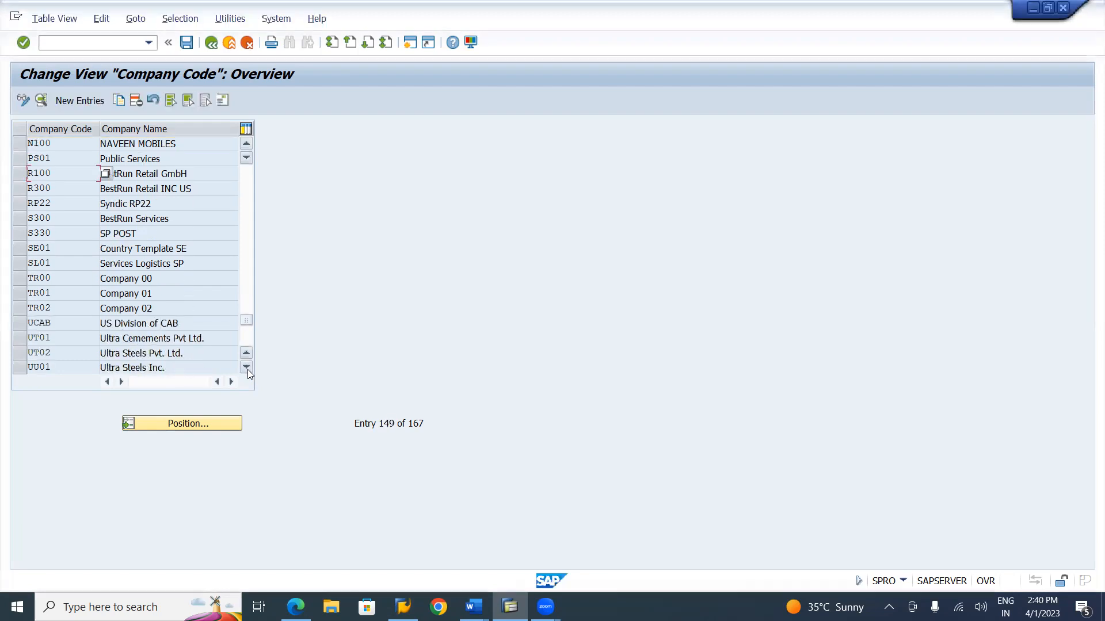
{"action": "left_click", "coordinate": [247, 367]}
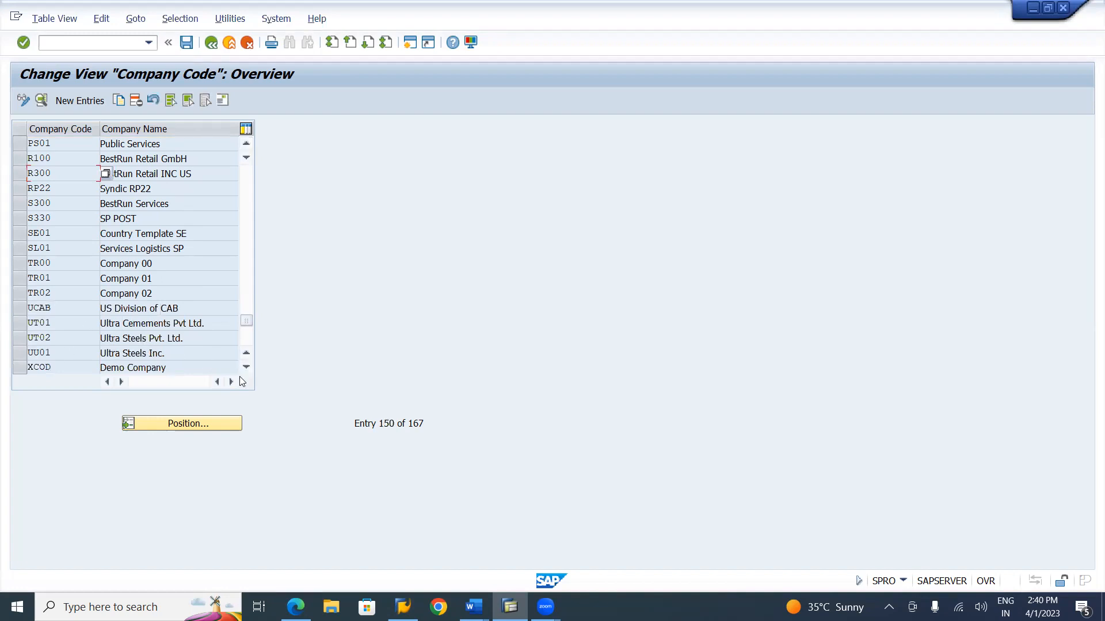
{"action": "left_click", "coordinate": [247, 373]}
{"action": "left_click", "coordinate": [247, 373]}
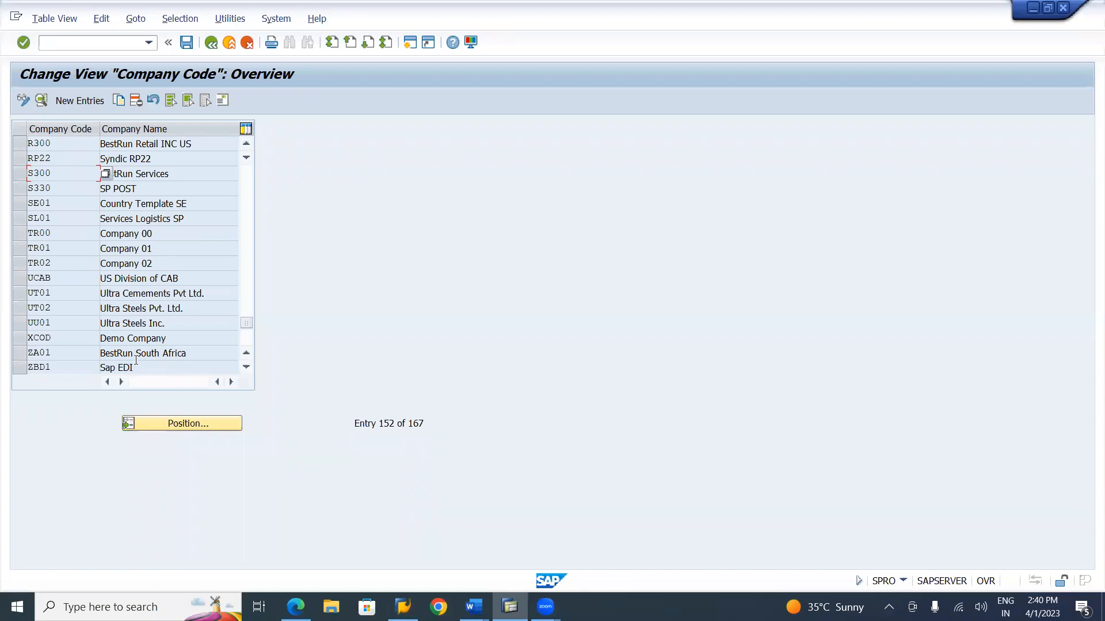
{"action": "left_click", "coordinate": [247, 368]}
{"action": "left_click", "coordinate": [246, 368]}
{"action": "left_click", "coordinate": [246, 368]}
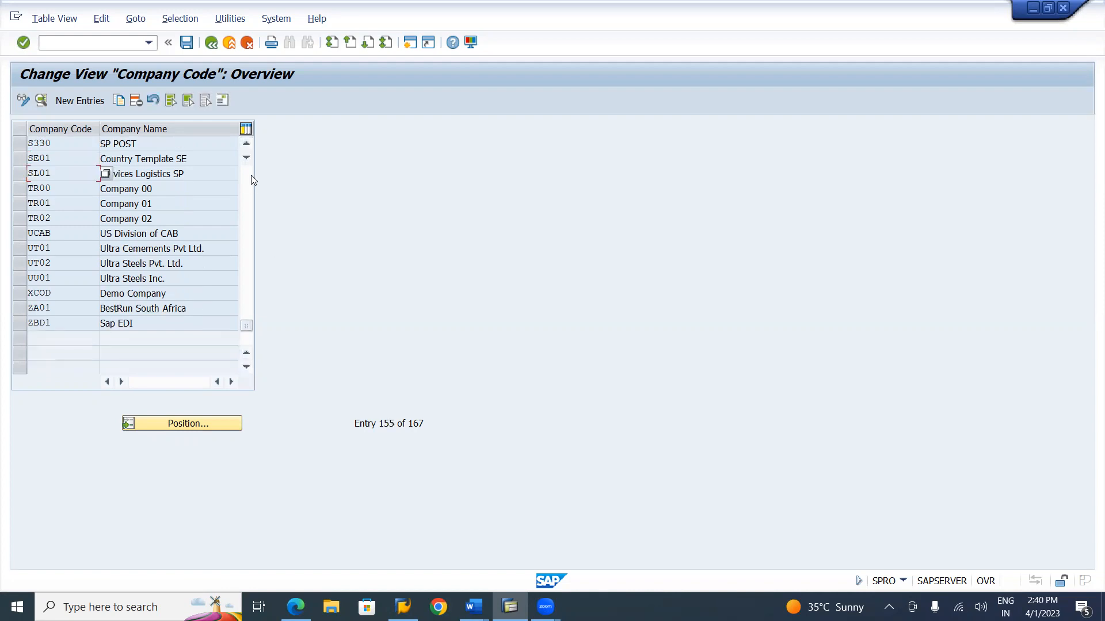
{"action": "scroll", "coordinate": [253, 178], "scroll_direction": "up", "scroll_amount": 5}
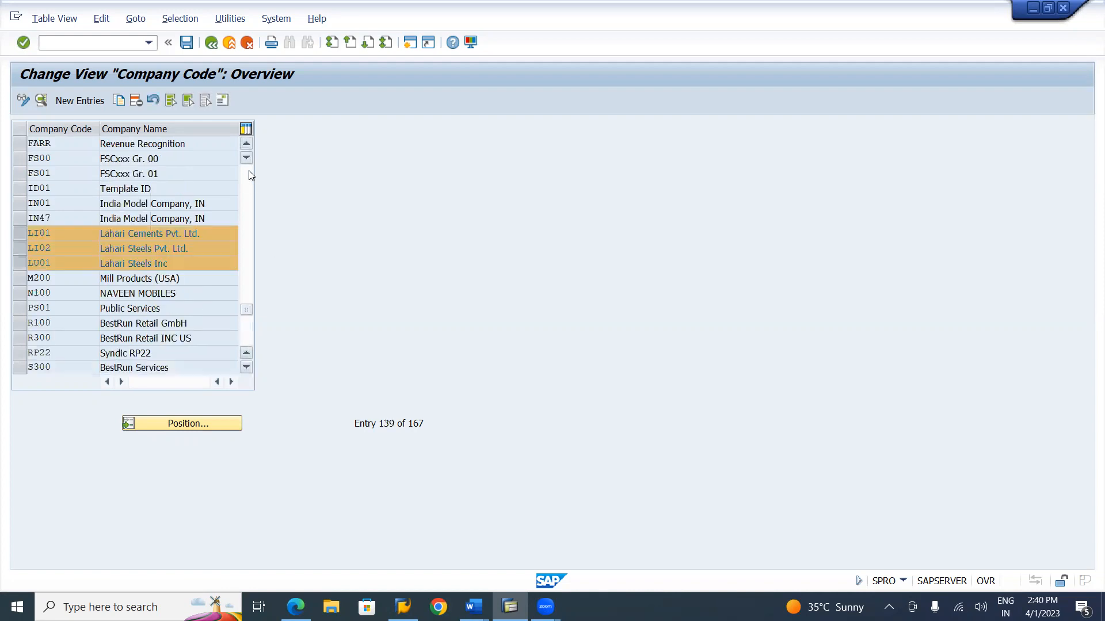
- Switch to the Word notes on SAP FI CO and read the enterprise structure outline down to Step 1.4, Define Business Area
{"action": "scroll", "coordinate": [251, 175], "scroll_direction": "up", "scroll_amount": 5}
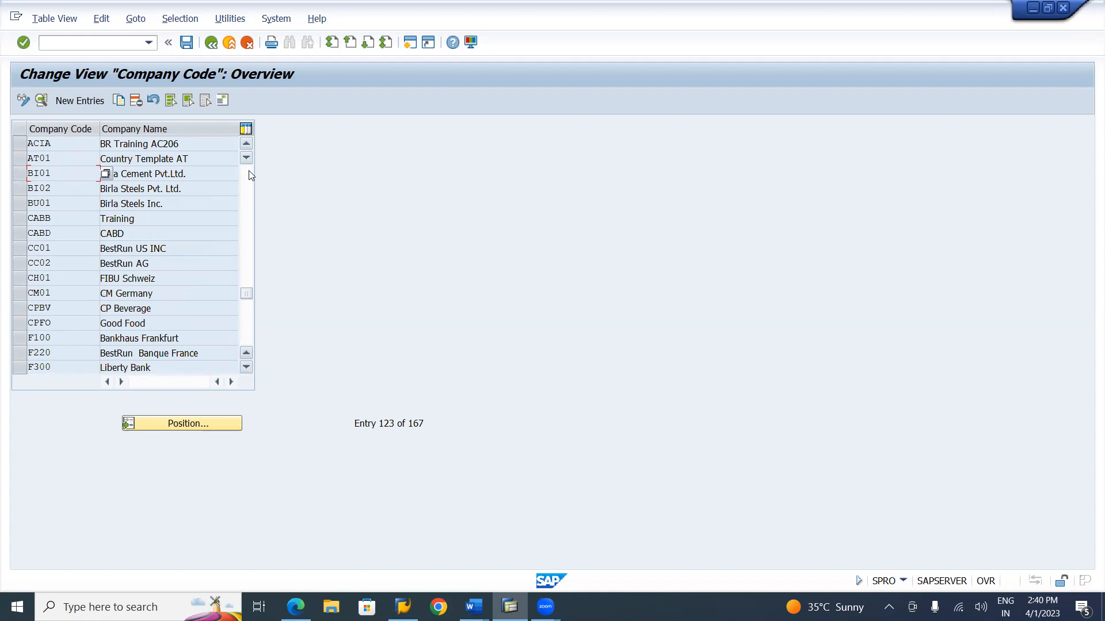
{"action": "key", "text": "alt+Tab"}
{"action": "key", "text": "alt+Tab"}
{"action": "key", "text": "alt+Tab"}
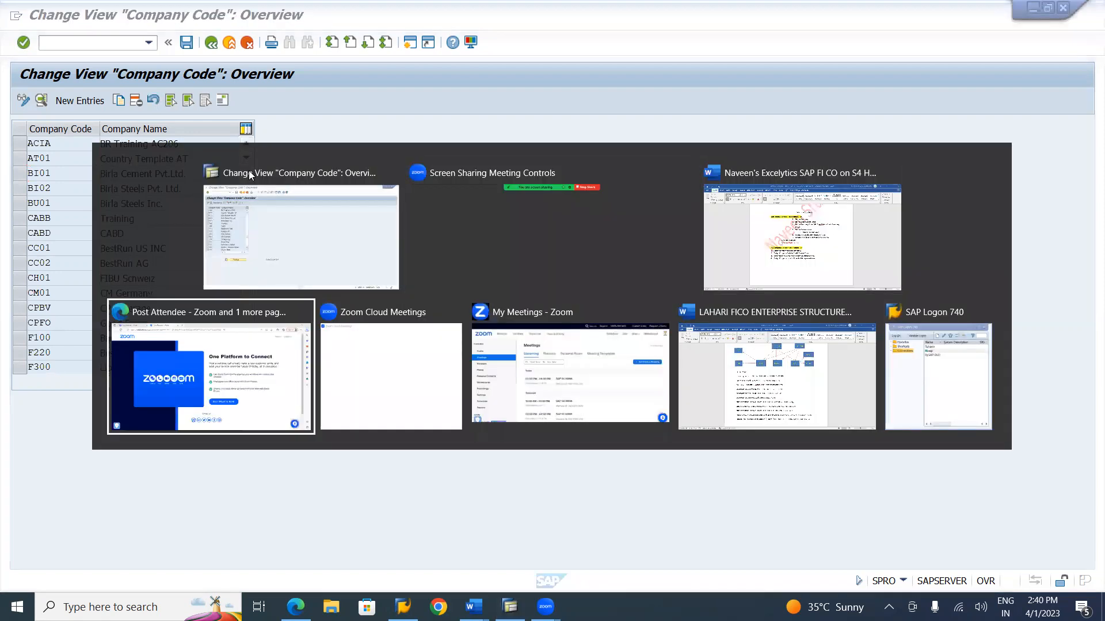
{"action": "key", "text": "alt+Tab"}
{"action": "key", "text": "alt+Tab"}
{"action": "key", "text": "alt+Tab"}
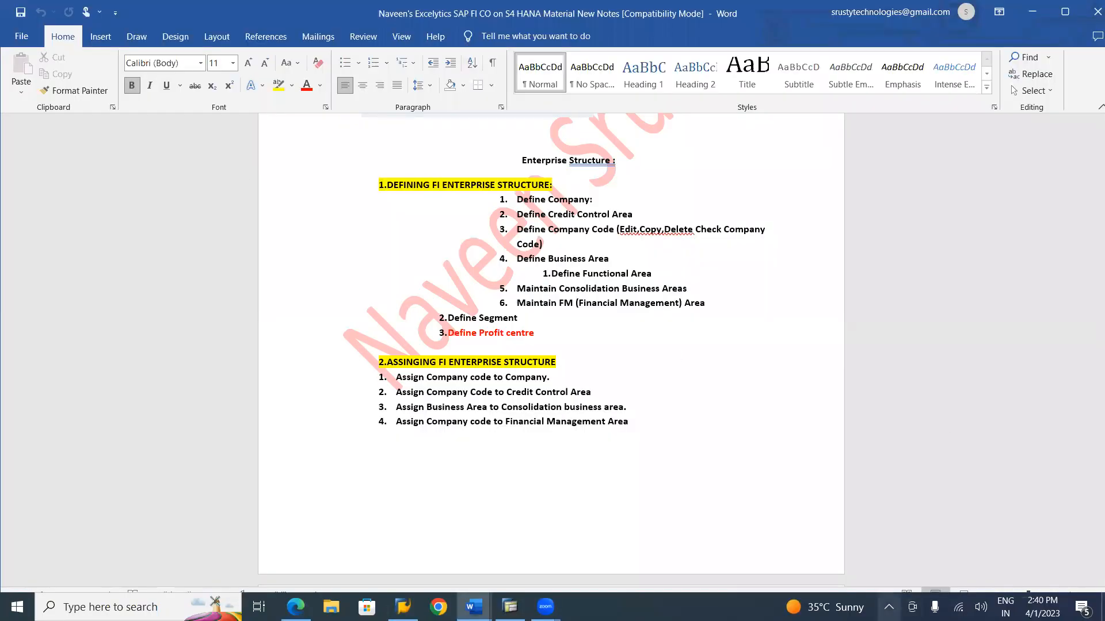
{"action": "scroll", "coordinate": [772, 482], "scroll_direction": "down", "scroll_amount": 10}
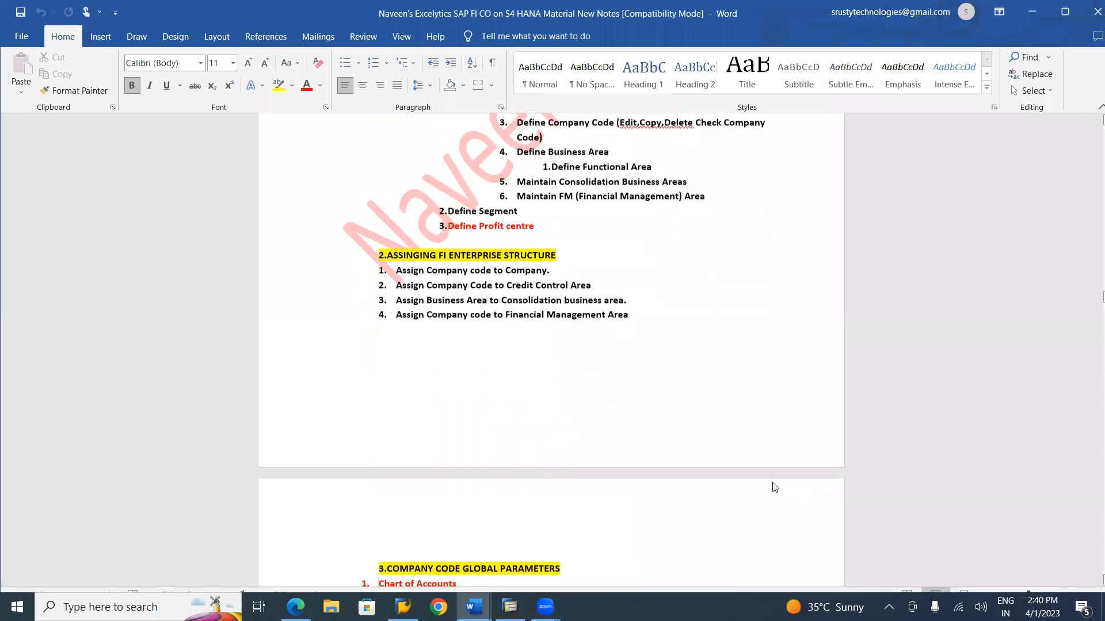
{"action": "scroll", "coordinate": [774, 482], "scroll_direction": "down", "scroll_amount": 10}
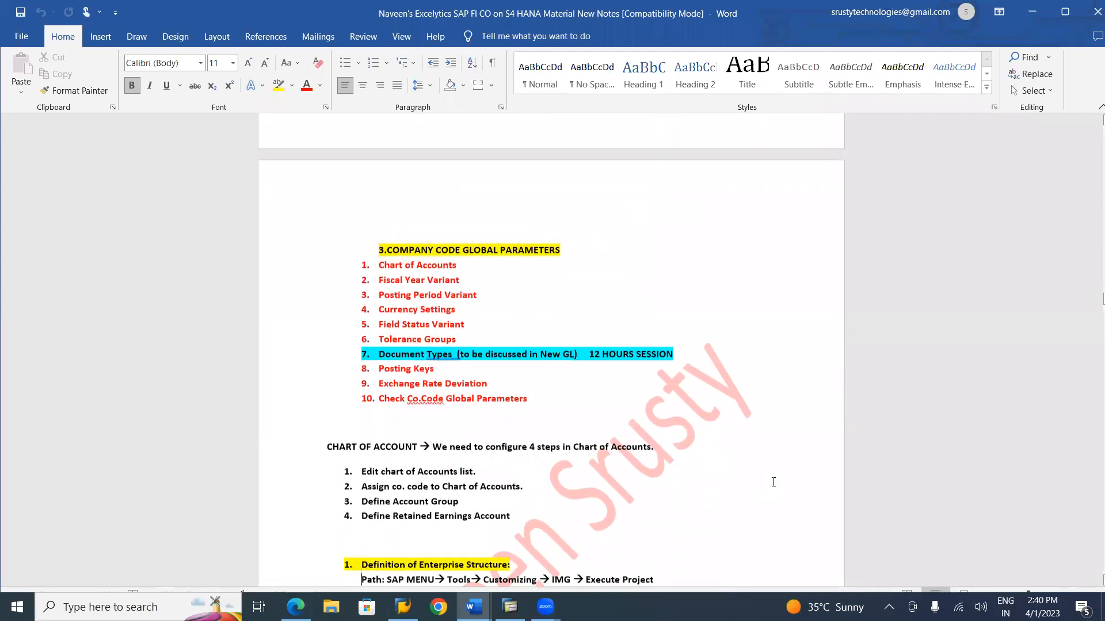
{"action": "scroll", "coordinate": [773, 482], "scroll_direction": "down", "scroll_amount": 5}
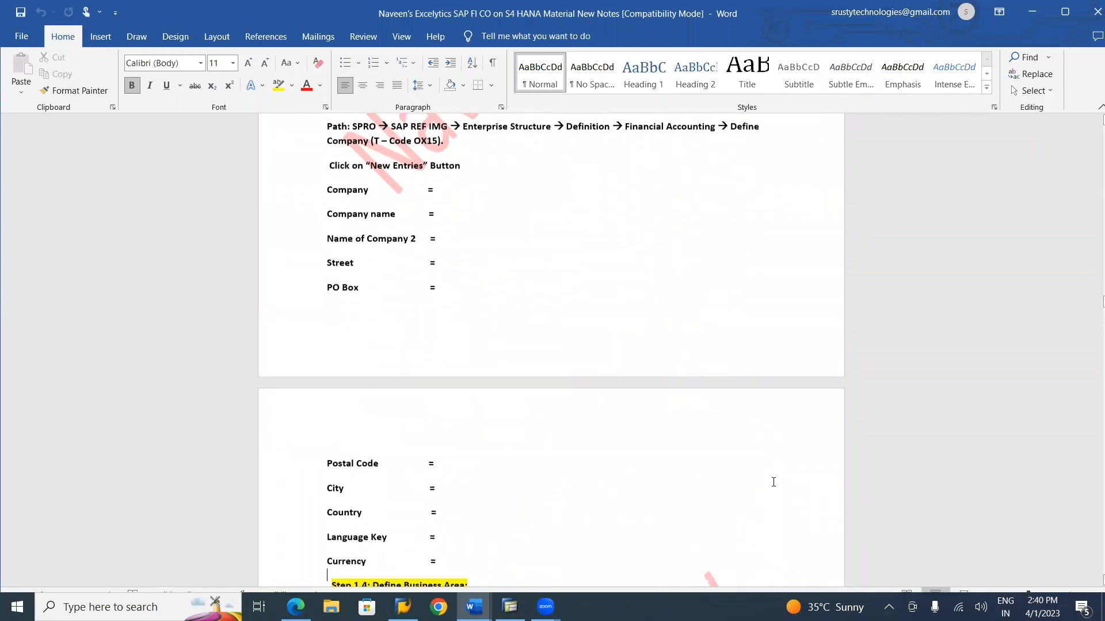
{"action": "scroll", "coordinate": [773, 482], "scroll_direction": "down", "scroll_amount": 3}
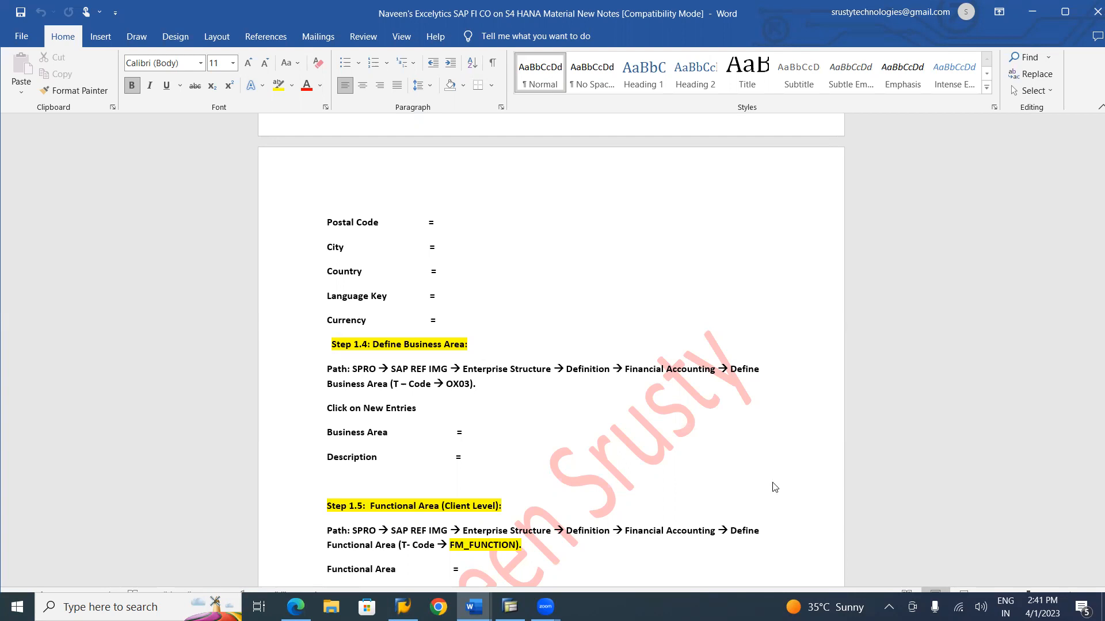
- Switch to the LAHARI FICO ENTERPRISE STRUCTURE document and examine the planned company codes, credit control areas, functional areas and business areas
{"action": "key", "text": "alt+Tab"}
{"action": "key", "text": "alt+Tab"}
{"action": "key", "text": "alt+Tab"}
{"action": "key", "text": "alt+Tab"}
{"action": "key", "text": "alt+Tab"}
{"action": "key", "text": "alt+Tab"}
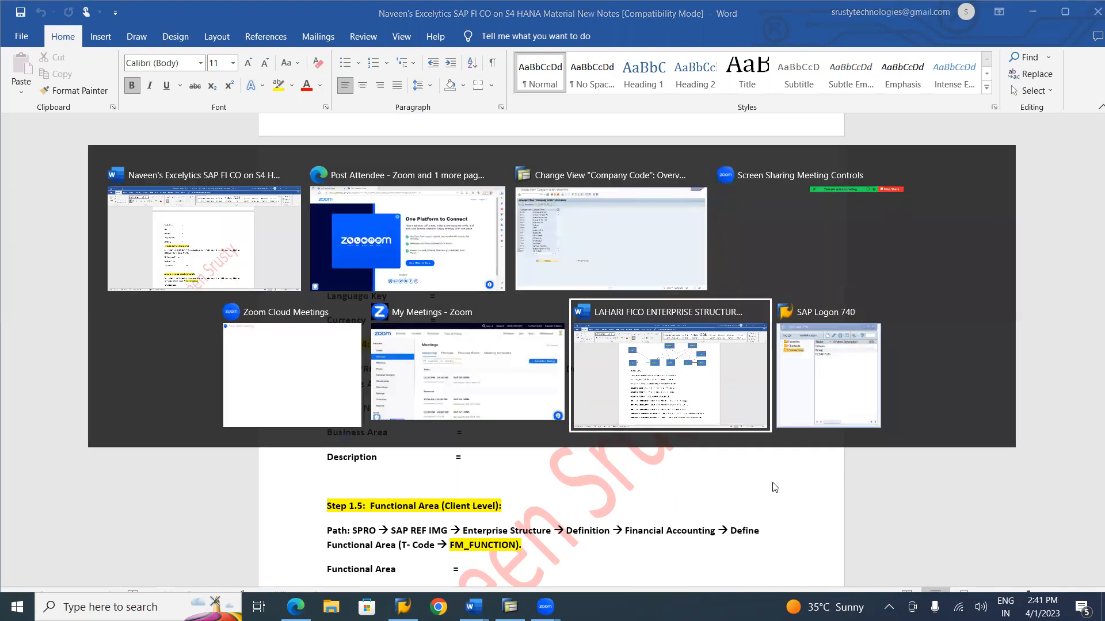
{"action": "scroll", "coordinate": [773, 482], "scroll_direction": "down", "scroll_amount": 15}
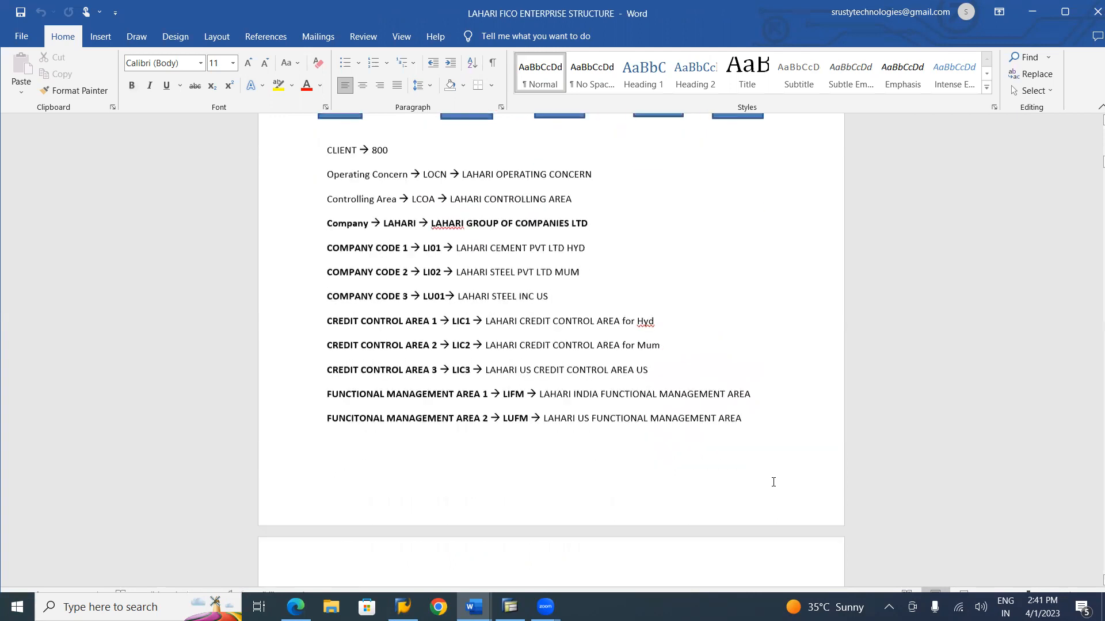
{"action": "scroll", "coordinate": [773, 483], "scroll_direction": "down", "scroll_amount": 1}
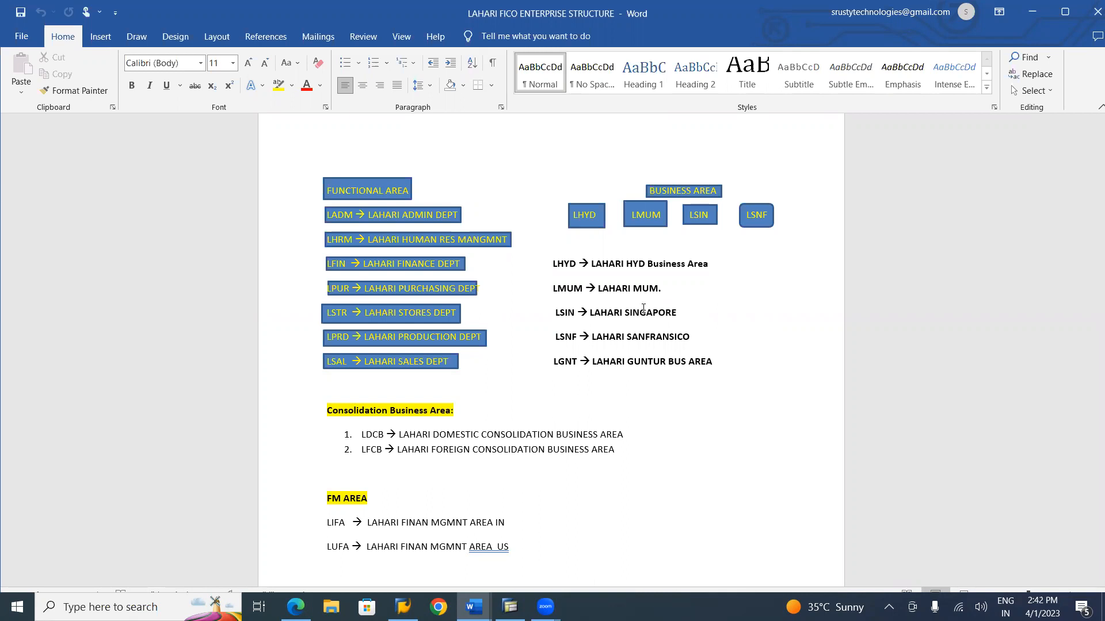
- Switch back to SAP, leave the company code overview and close the activity selection to return to the implementation guide
{"action": "key", "text": "alt+Tab"}
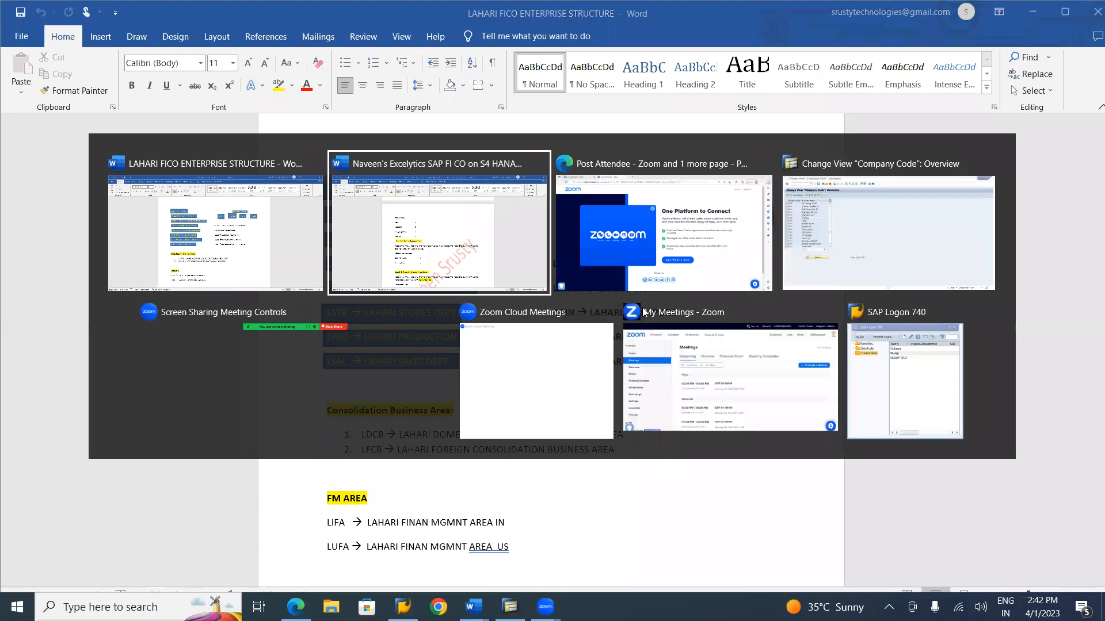
{"action": "key", "text": "alt+Tab"}
{"action": "key", "text": "alt+Tab"}
{"action": "key", "text": "alt+Tab"}
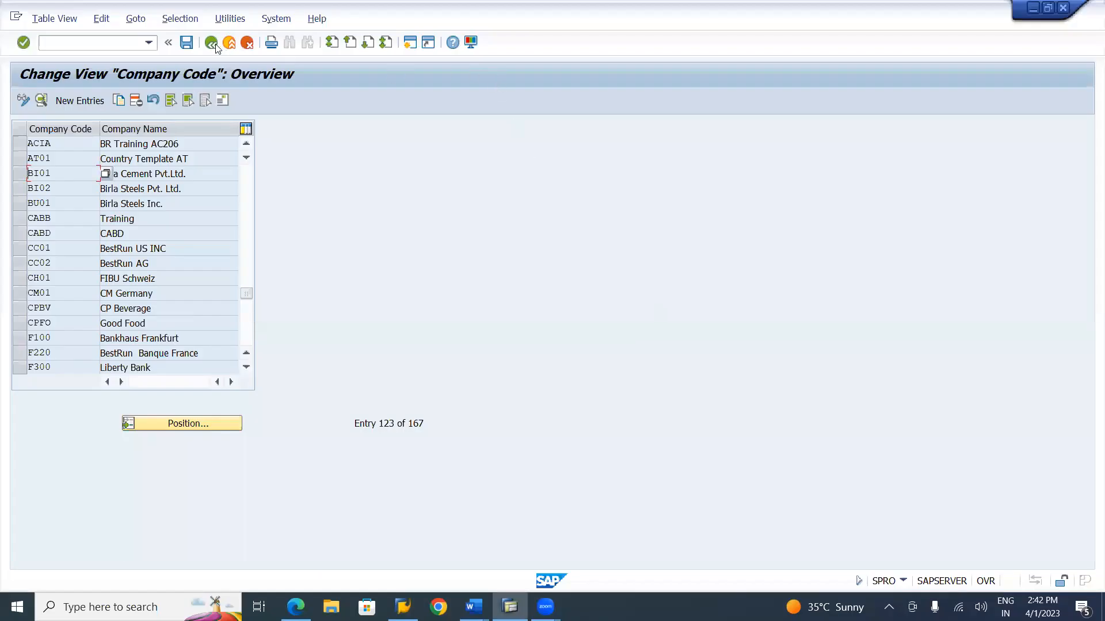
{"action": "left_click", "coordinate": [212, 44]}
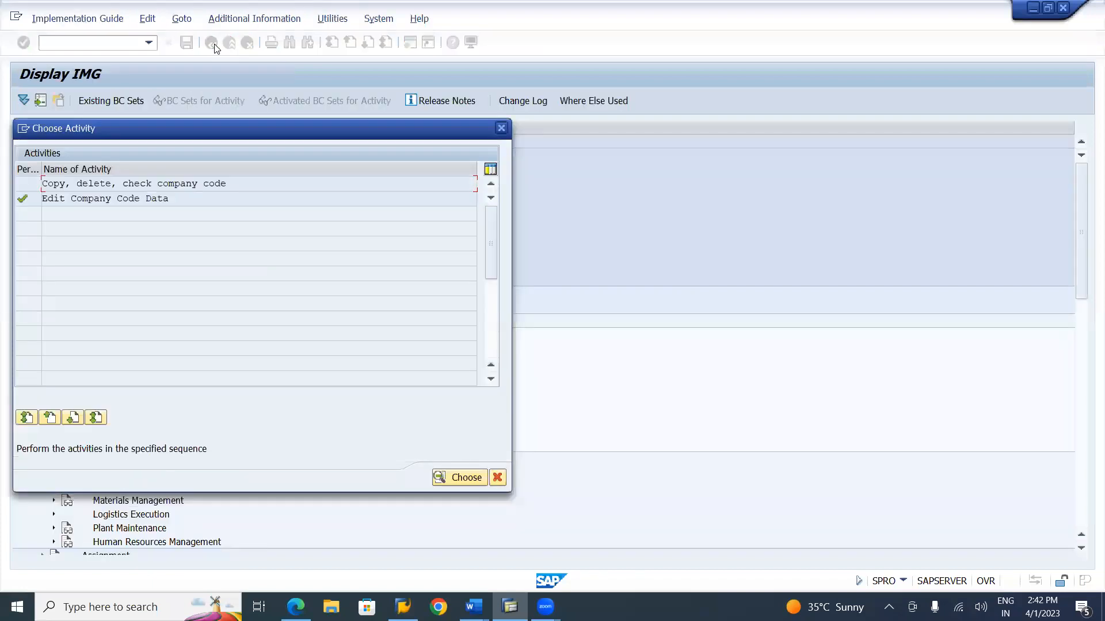
{"action": "left_click", "coordinate": [498, 477]}
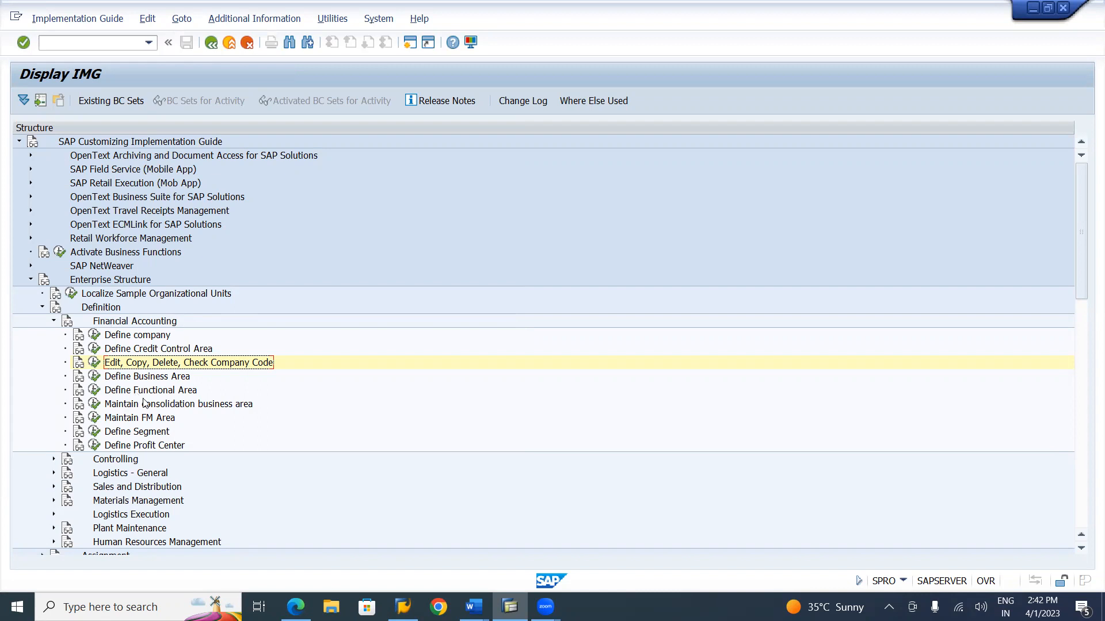
- Display the IMG Activity keys as additional information in the implementation guide and widen their column to show the full keys
{"action": "left_click", "coordinate": [146, 379]}
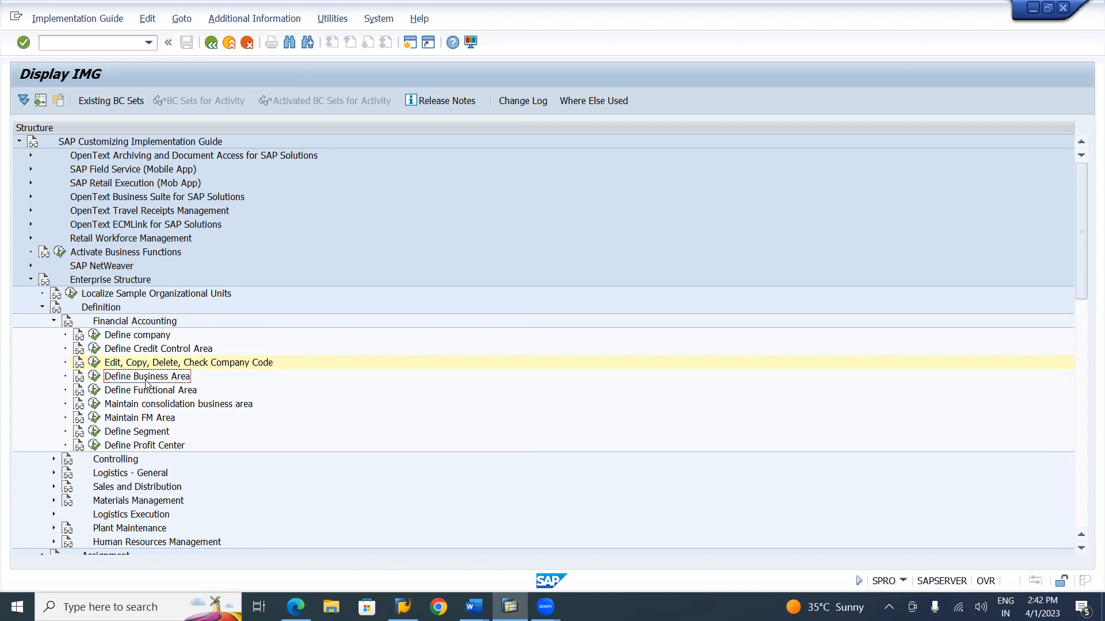
{"action": "left_click", "coordinate": [294, 26]}
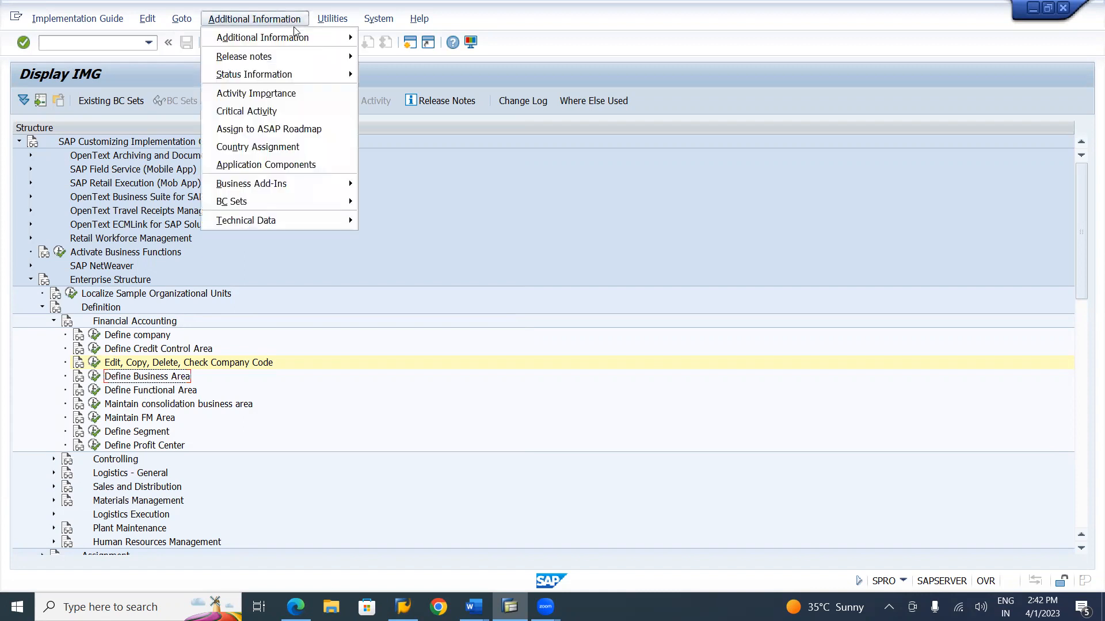
{"action": "left_click", "coordinate": [381, 27]}
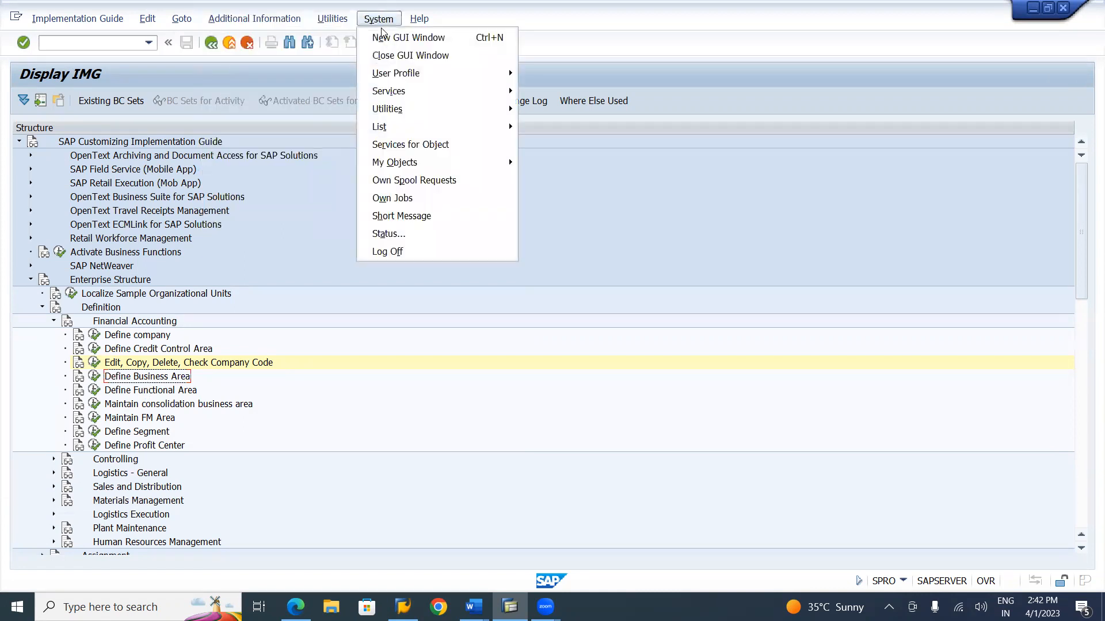
{"action": "mouse_move", "coordinate": [278, 22]}
{"action": "mouse_move", "coordinate": [311, 40]}
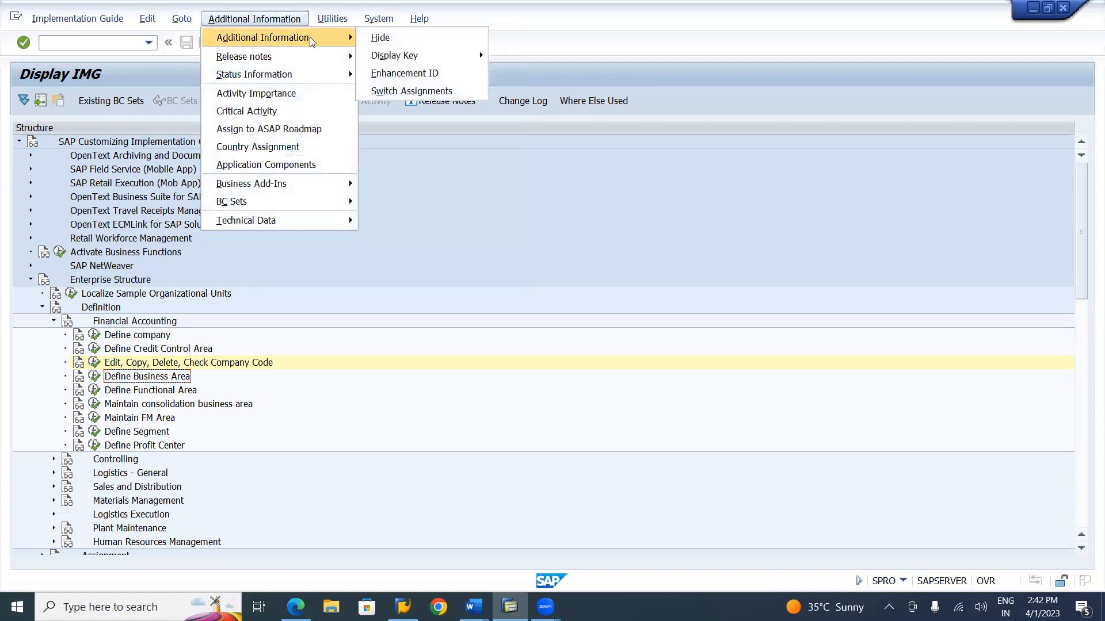
{"action": "mouse_move", "coordinate": [405, 56]}
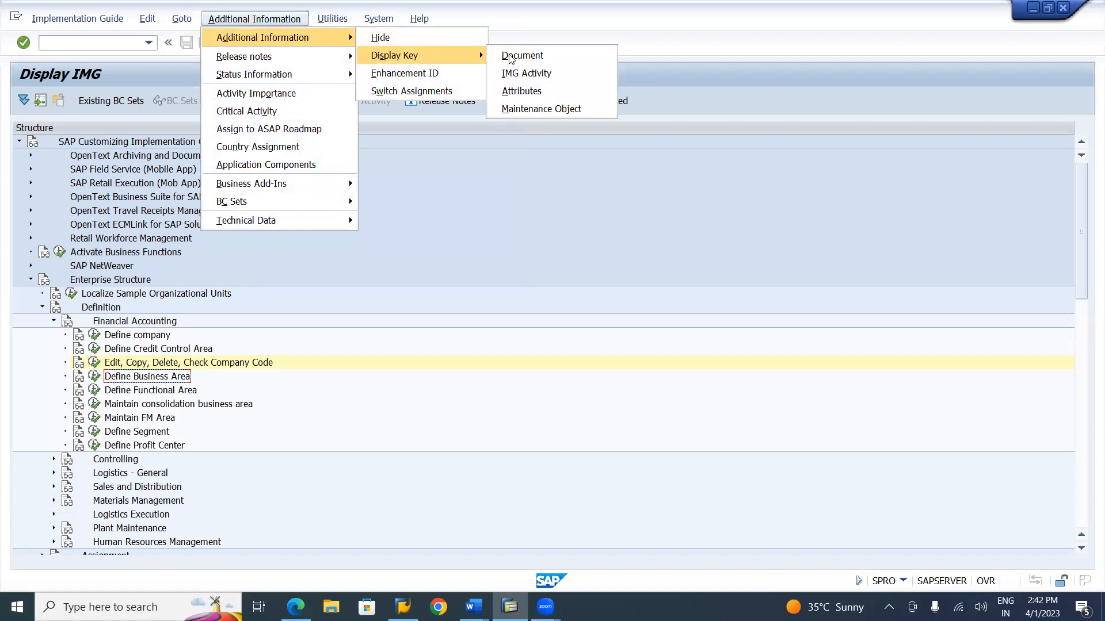
{"action": "left_click", "coordinate": [508, 75]}
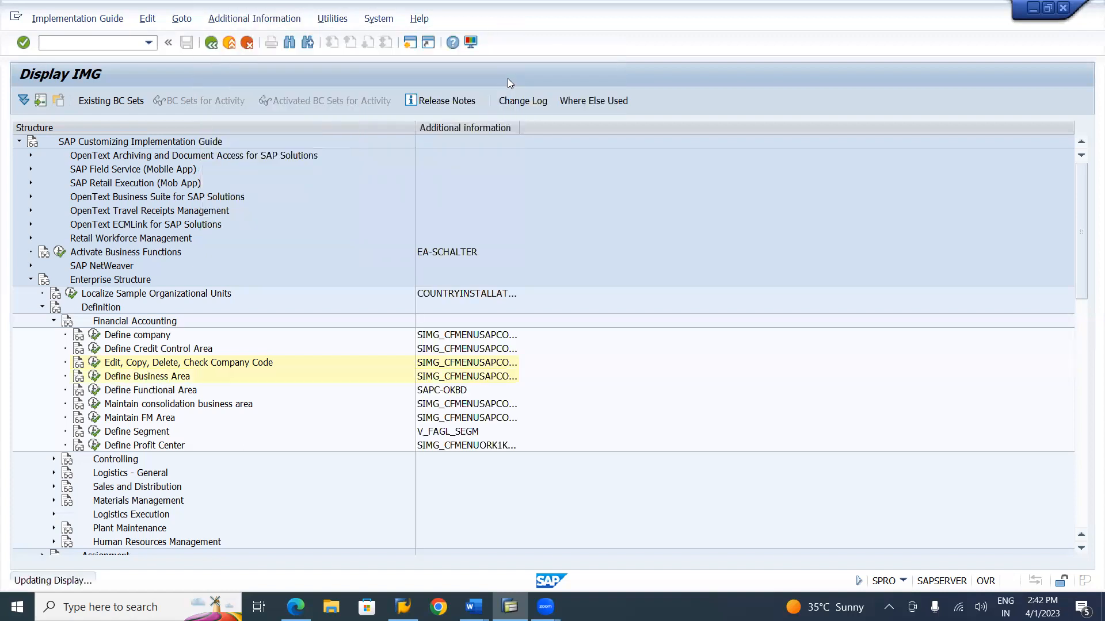
{"action": "left_click_drag", "start_coordinate": [518, 125], "coordinate": [536, 125]}
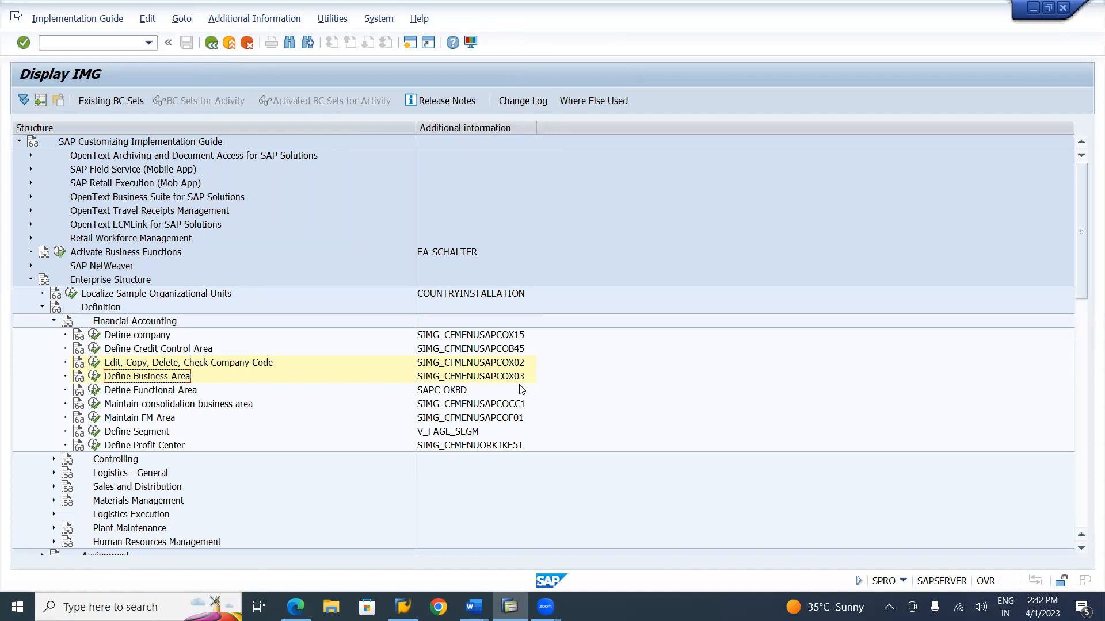
- Open the Define Business Area activity and start a new entry with business area code LGNT
{"action": "left_click", "coordinate": [94, 382]}
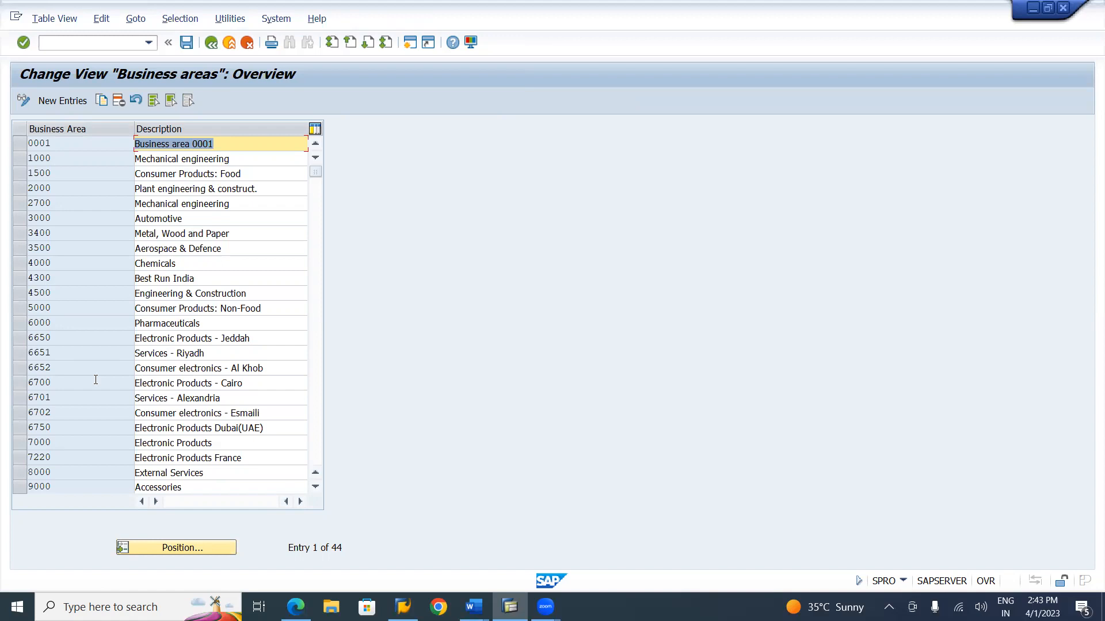
{"action": "left_click", "coordinate": [58, 103]}
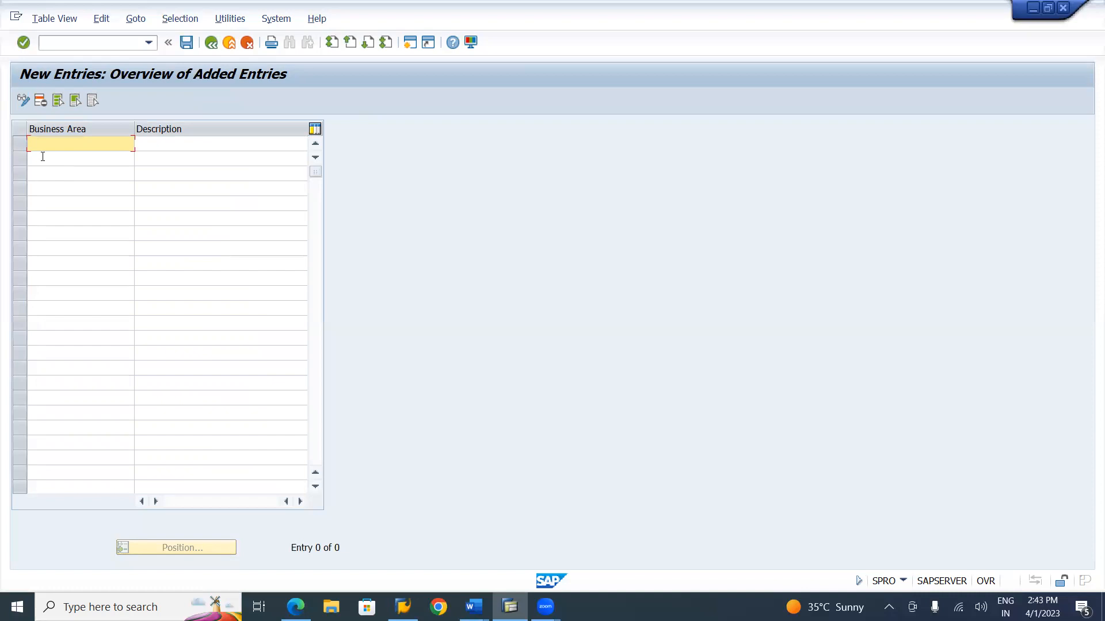
{"action": "type", "text": "1"}
{"action": "type", "text": "GNT"}
{"action": "key", "text": "Tab"}
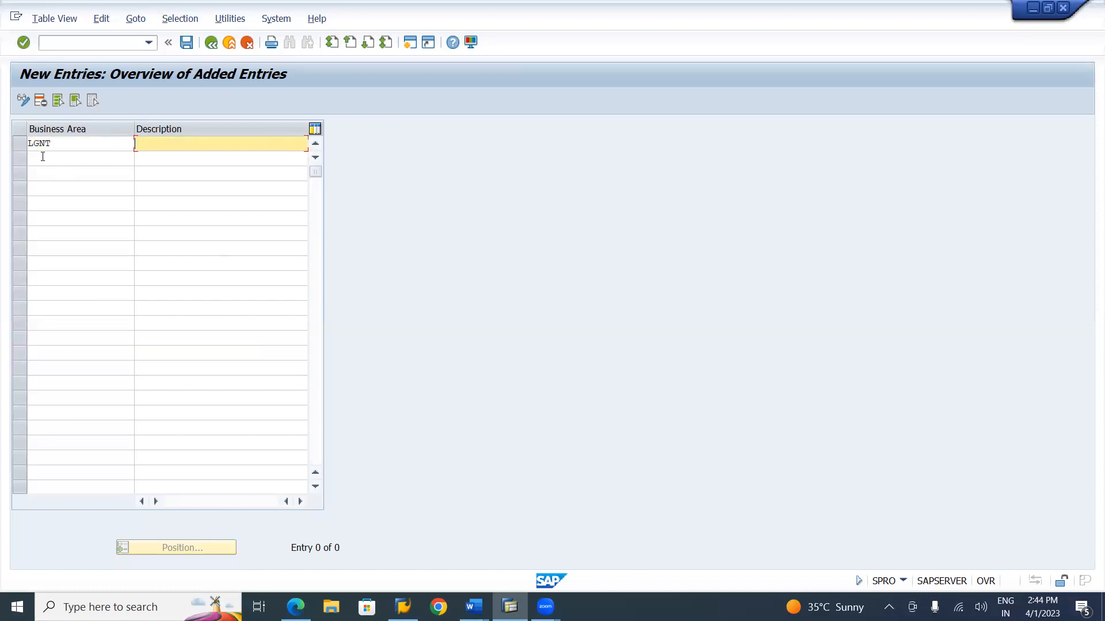
- Fill the LGNT description with the previously used text "Birla Guntur Bus.Area"
{"action": "key", "text": "Down"}
{"action": "key", "text": "Down"}
{"action": "key", "text": "Down"}
{"action": "key", "text": "Down"}
{"action": "key", "text": "Down"}
{"action": "key", "text": "Down"}
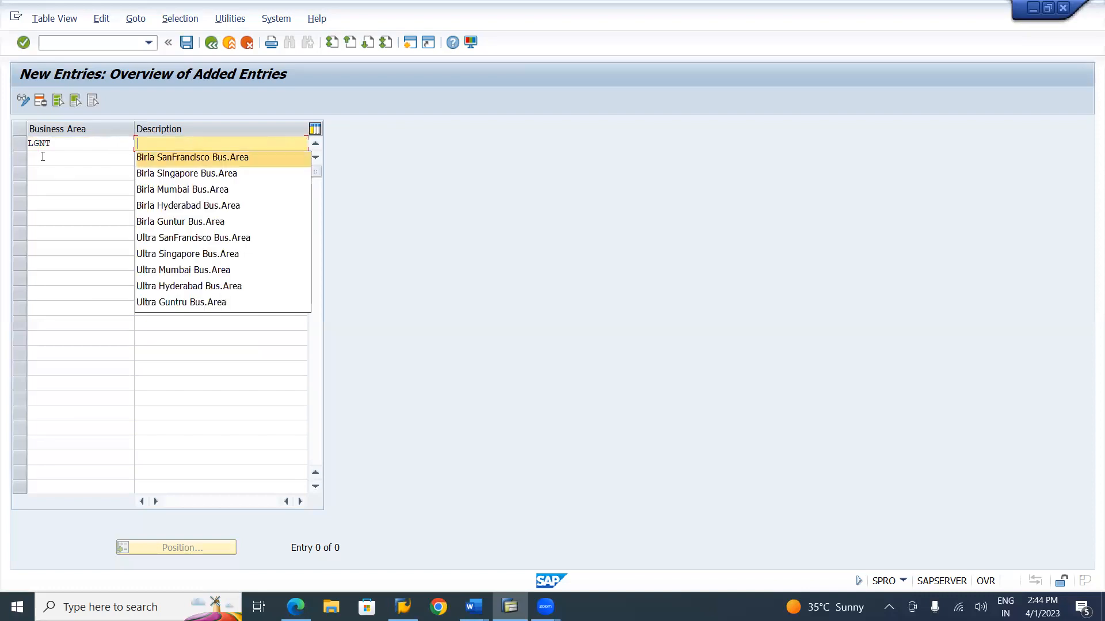
{"action": "key", "text": "Up"}
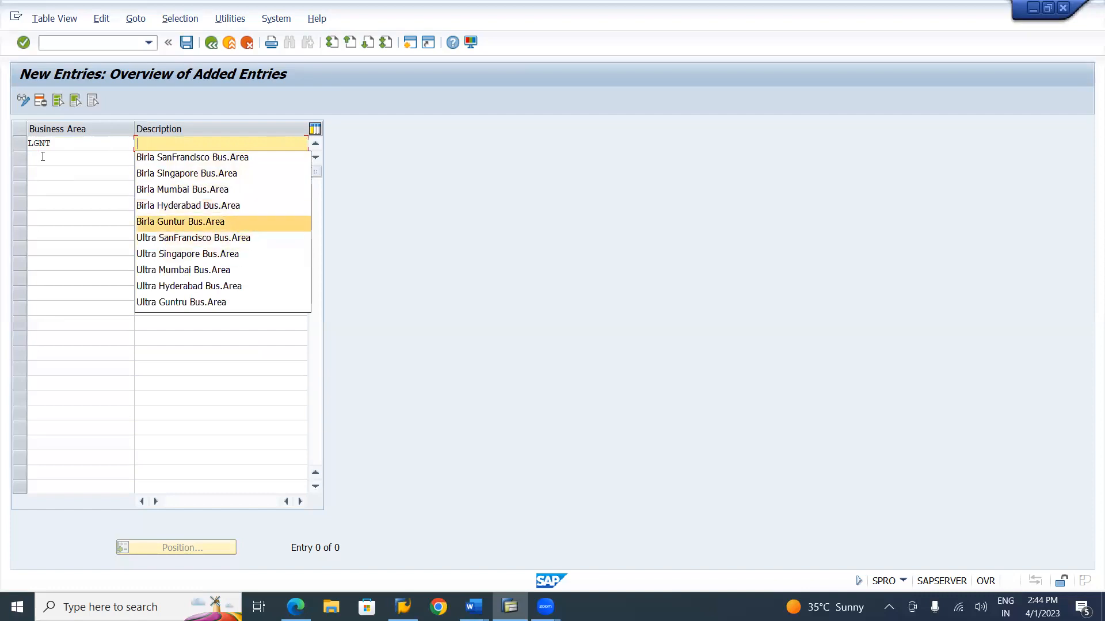
{"action": "key", "text": "Return"}
{"action": "left_click", "coordinate": [42, 156]}
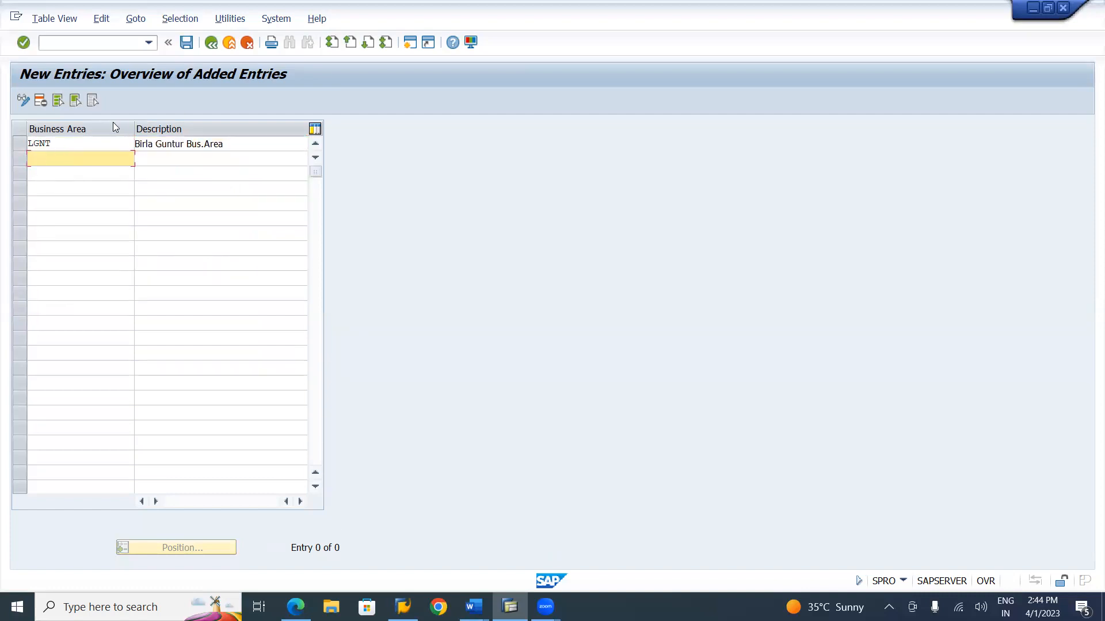
- Replace the company name in the LGNT description so that it reads "Lahari Guntur Bus.Area"
{"action": "left_click", "coordinate": [155, 144]}
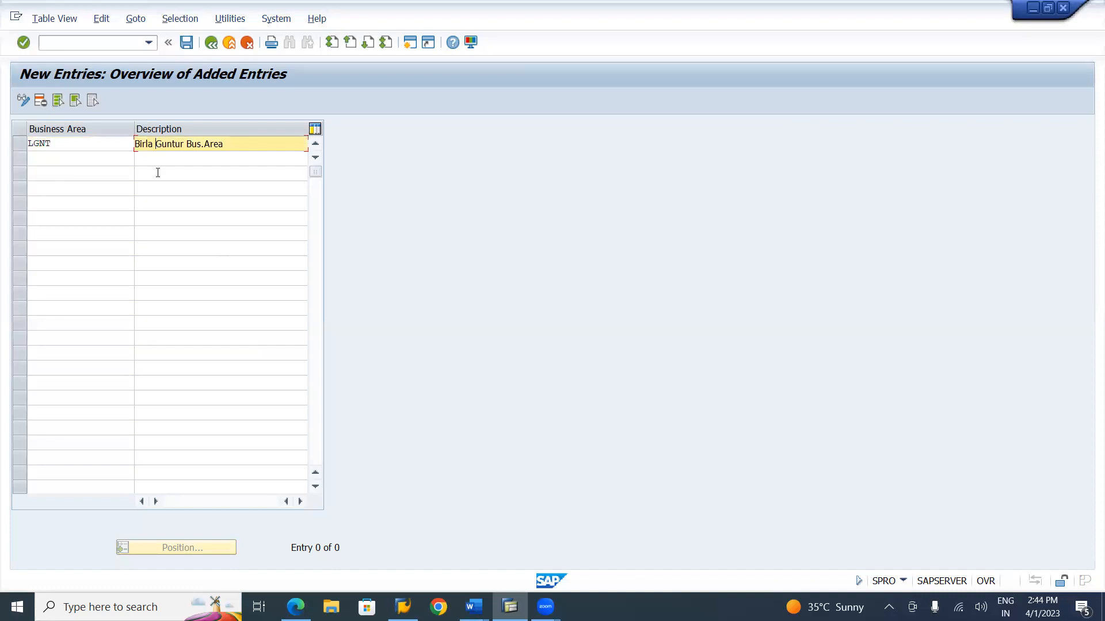
{"action": "key", "text": "Delete"}
{"action": "key", "text": "Delete"}
{"action": "key", "text": "Delete"}
{"action": "key", "text": "Delete"}
{"action": "key", "text": "Delete"}
{"action": "key", "text": "Delete"}
{"action": "type", "text": "Lahari"}
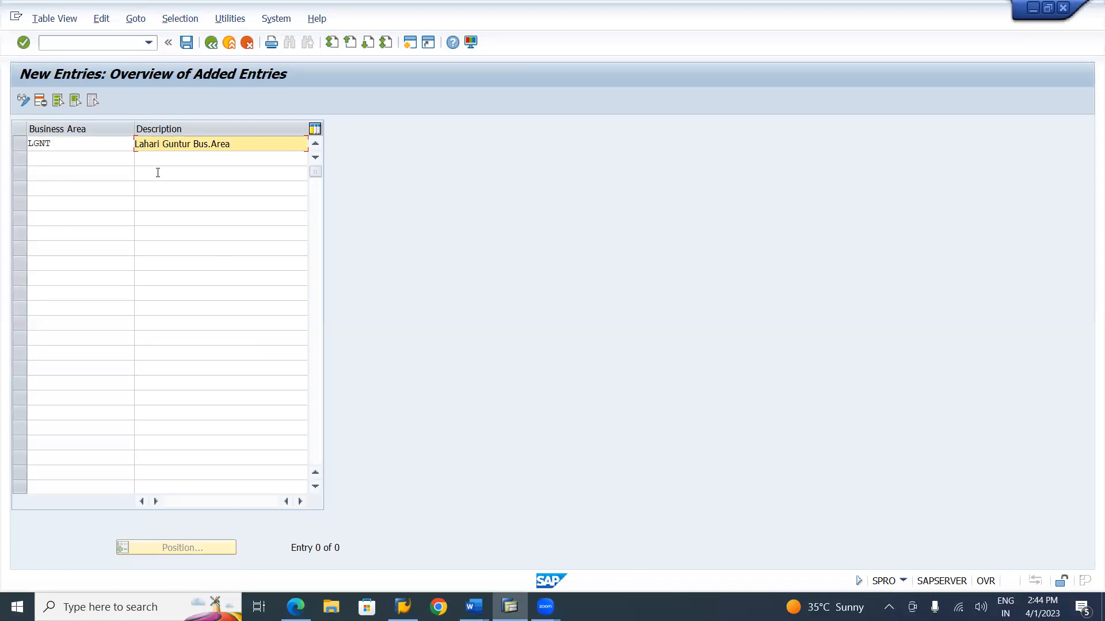
- Add business area LHYD in the second row, reusing the earlier description "Ultra Hyderabad Bus.Area"
{"action": "left_click", "coordinate": [64, 155]}
{"action": "type", "text": "L"}
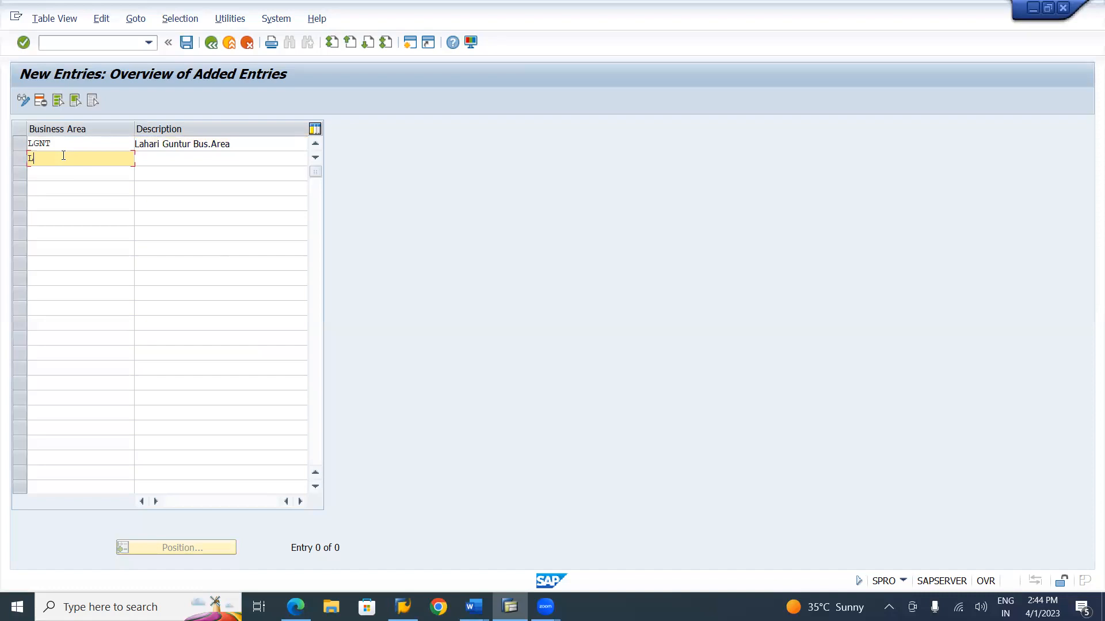
{"action": "type", "text": "HYD"}
{"action": "key", "text": "Tab"}
{"action": "key", "text": "Down"}
{"action": "key", "text": "Down"}
{"action": "key", "text": "Down"}
{"action": "key", "text": "Down"}
{"action": "key", "text": "Down"}
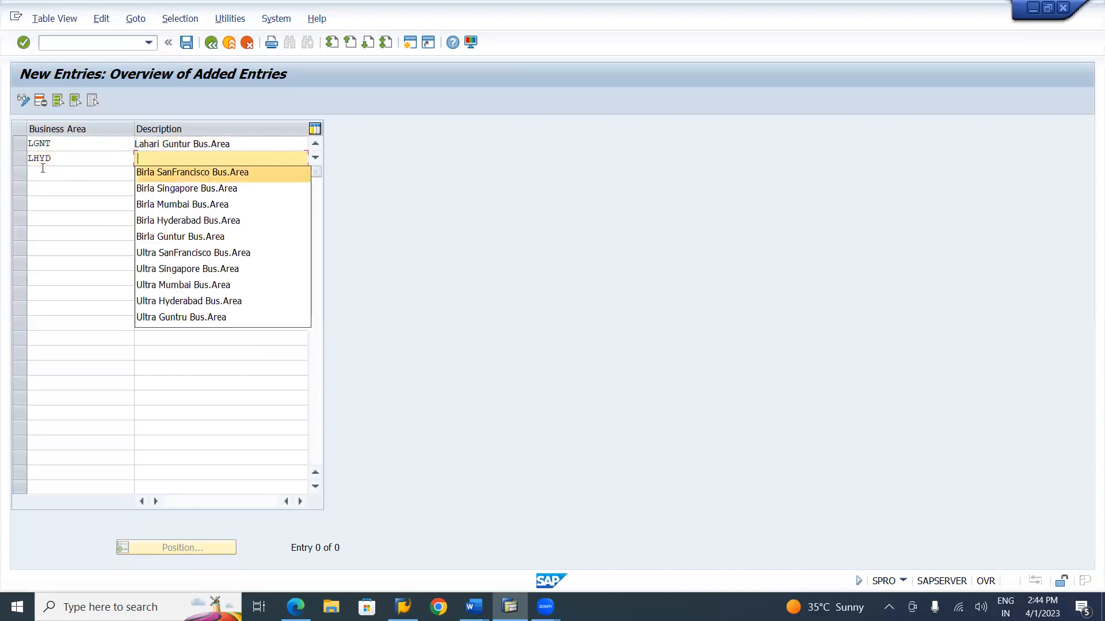
{"action": "key", "text": "Down"}
{"action": "key", "text": "Down"}
{"action": "key", "text": "Down"}
{"action": "key", "text": "Down"}
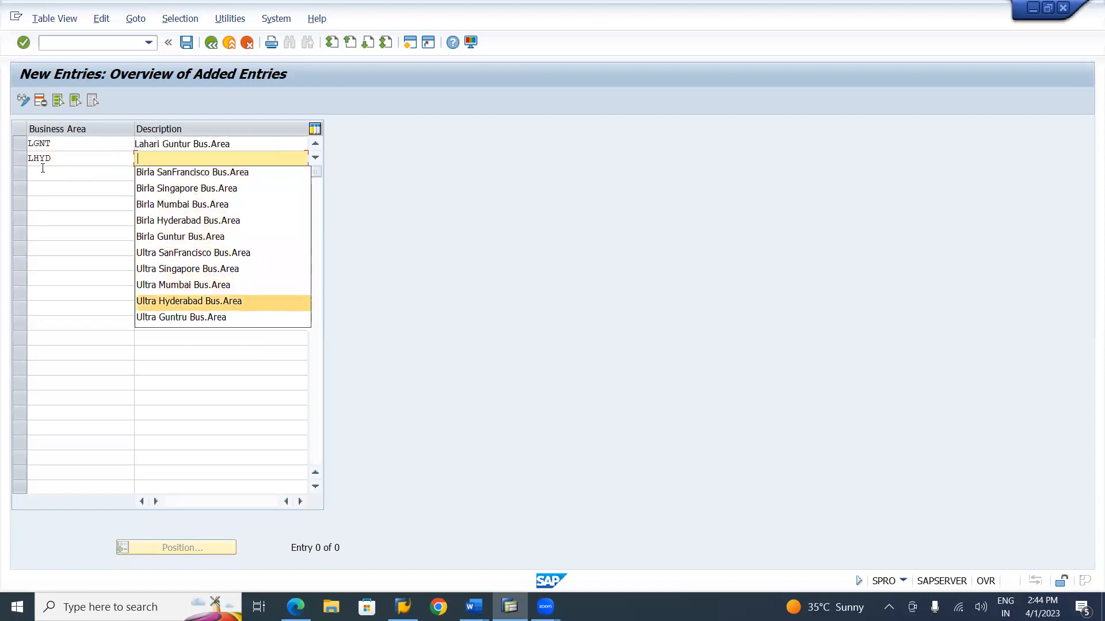
{"action": "key", "text": "Return"}
{"action": "left_click", "coordinate": [42, 168]}
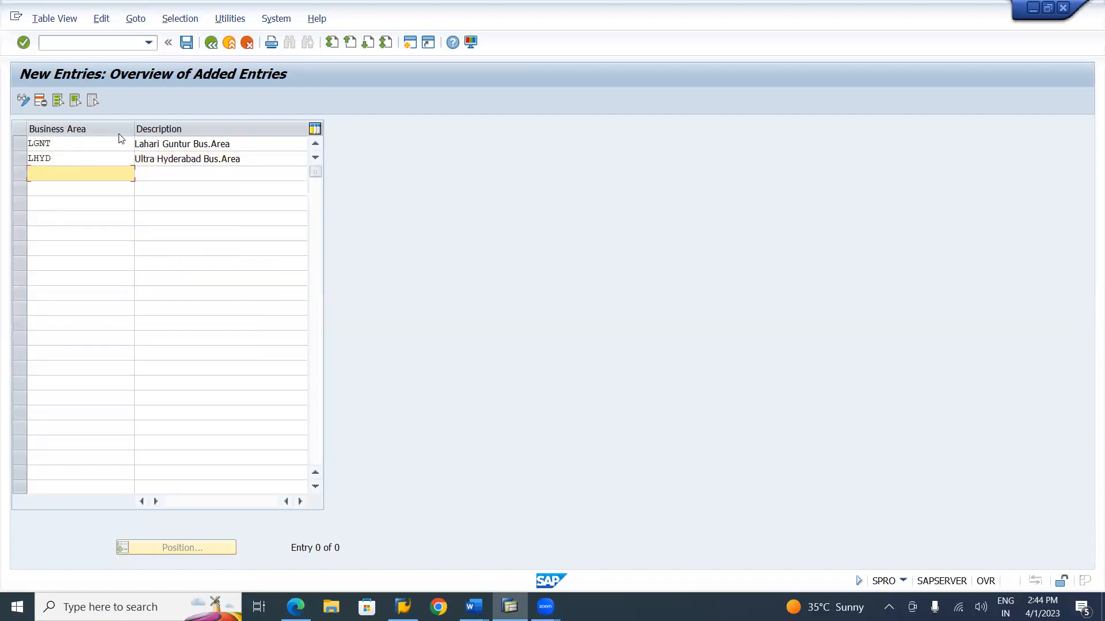
- Replace the company name in the LHYD description so that it reads "Lahari Hyderabad Bus.Area"
{"action": "left_click", "coordinate": [152, 160]}
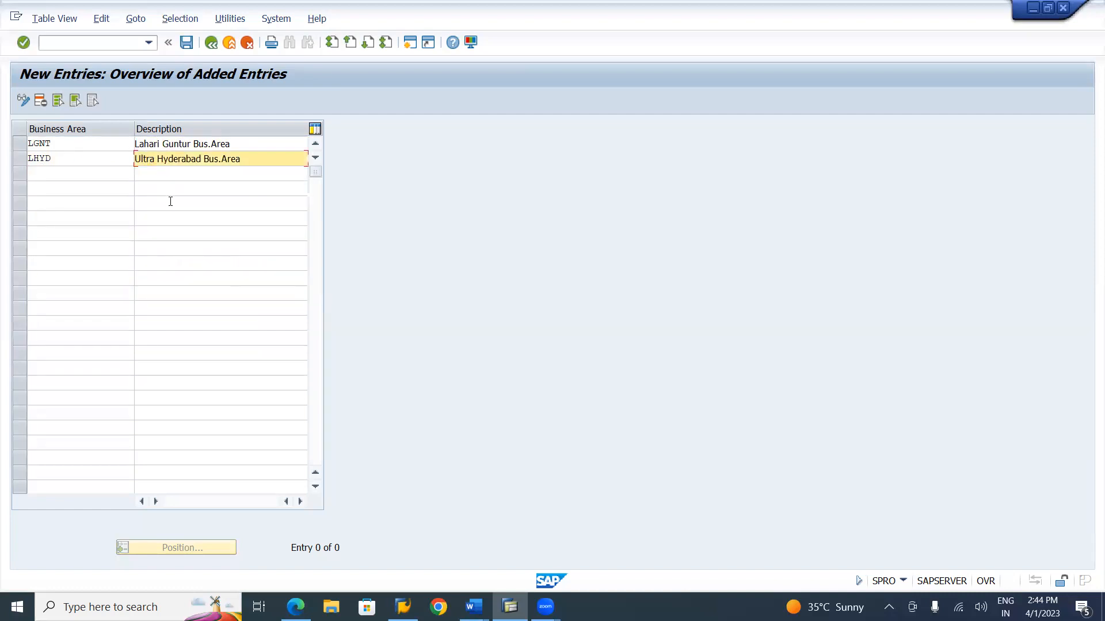
{"action": "key", "text": "BackSpace"}
{"action": "key", "text": "BackSpace"}
{"action": "key", "text": "BackSpace"}
{"action": "key", "text": "BackSpace"}
{"action": "key", "text": "BackSpace"}
{"action": "type", "text": "Lahari"}
{"action": "key", "text": "Down"}
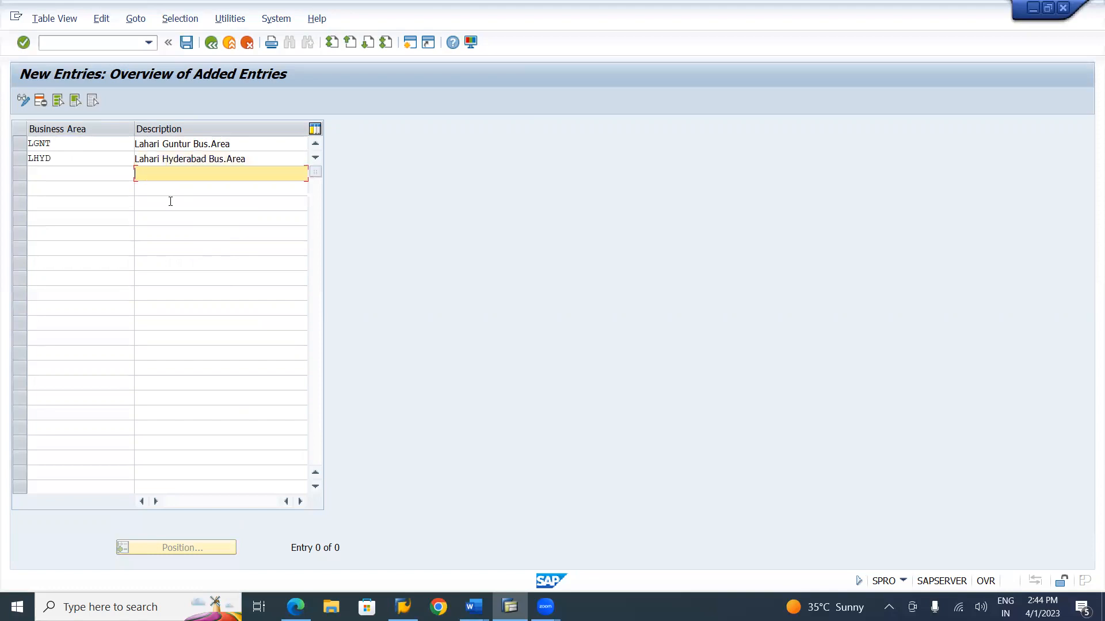
- Add business area LMUM in the third row, reusing the earlier description "Birla Mumbai Bus.Area"
{"action": "key", "text": "shift+Tab"}
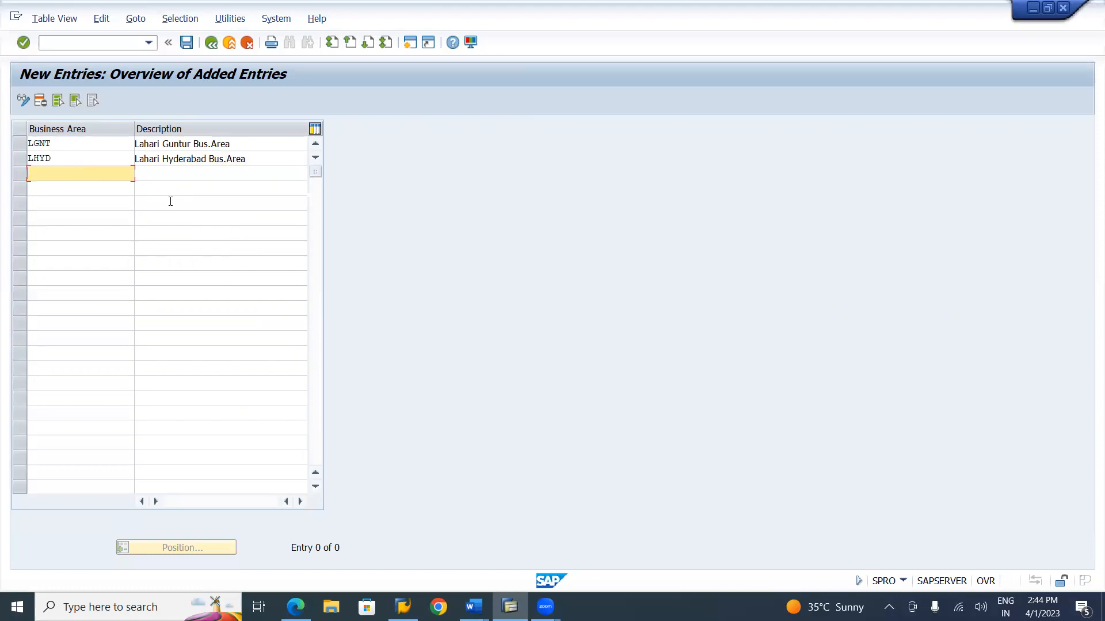
{"action": "type", "text": "LMUM"}
{"action": "key", "text": "Tab"}
{"action": "key", "text": "BackSpace"}
{"action": "key", "text": "Down"}
{"action": "key", "text": "Down"}
{"action": "key", "text": "Down"}
{"action": "key", "text": "Tab"}
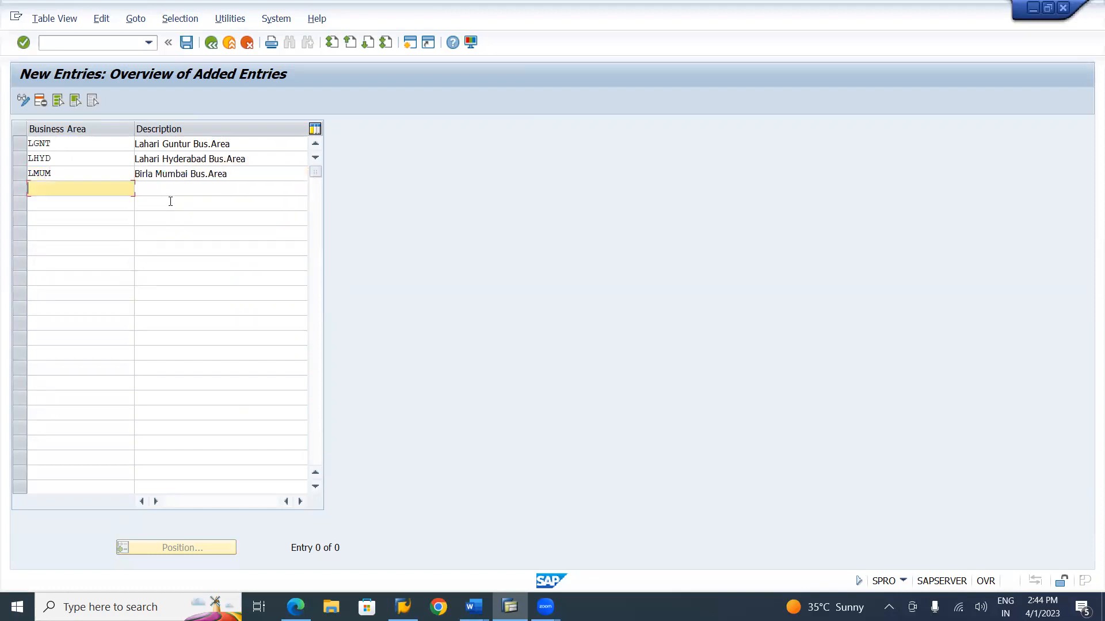
- Replace the company name in the LMUM description so that it reads "Lahari Mumbai Bus.Area"
{"action": "left_click", "coordinate": [153, 171]}
{"action": "key", "text": "BackSpace"}
{"action": "key", "text": "BackSpace"}
{"action": "key", "text": "BackSpace"}
{"action": "key", "text": "BackSpace"}
{"action": "key", "text": "BackSpace"}
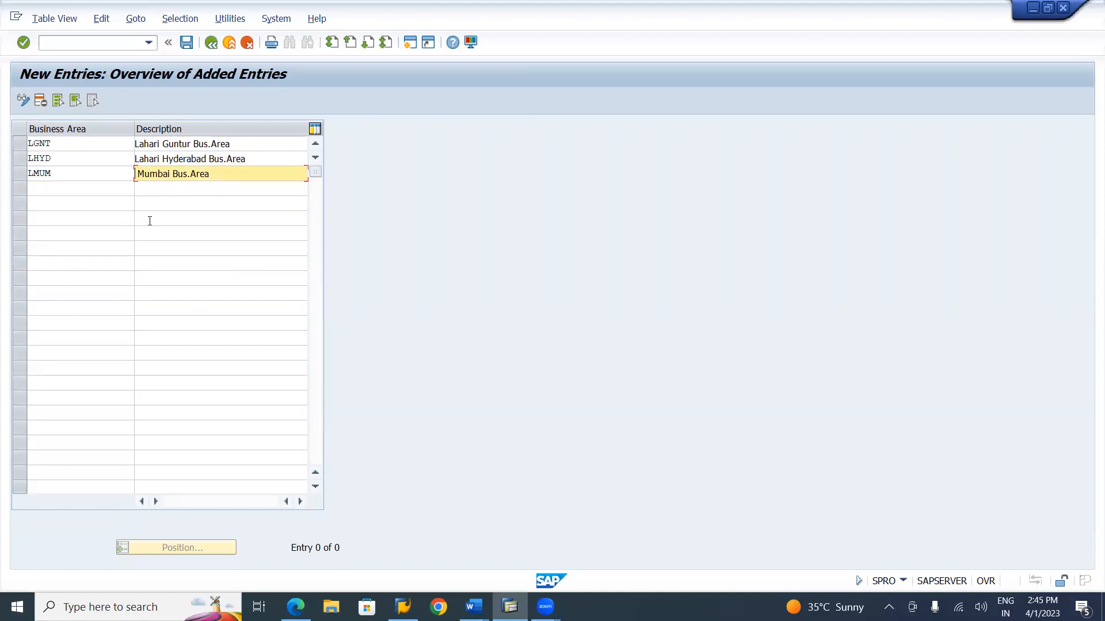
{"action": "type", "text": "Lahari"}
- Add business area LSGN in the fourth row, reusing the earlier description "Birla Singapore Bus.Area"
{"action": "left_click", "coordinate": [68, 192]}
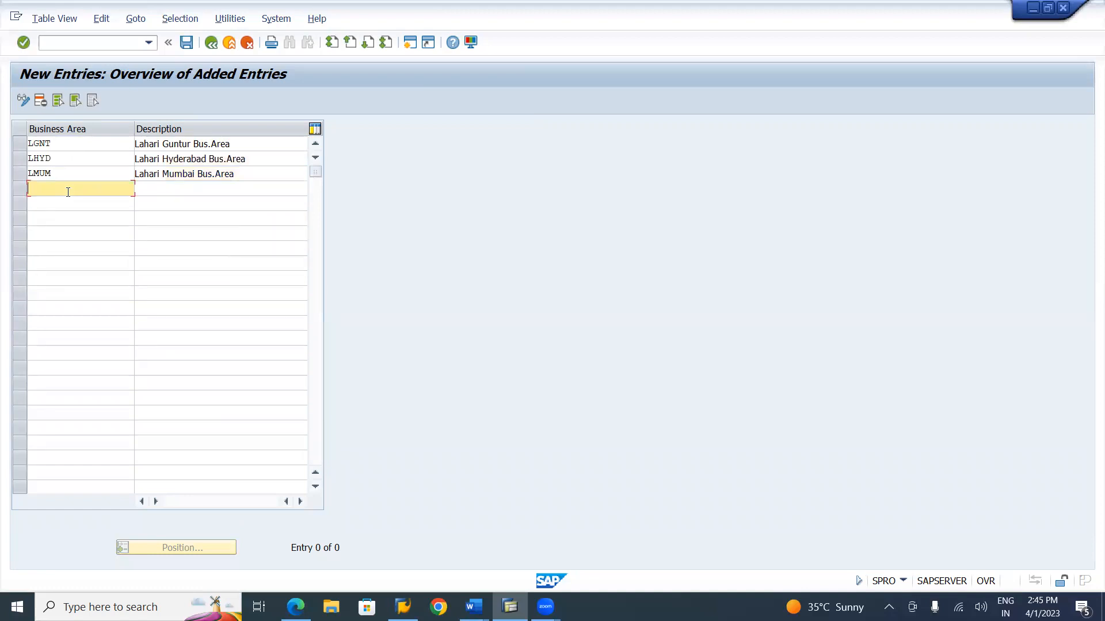
{"action": "type", "text": "LSGN"}
{"action": "key", "text": "Tab"}
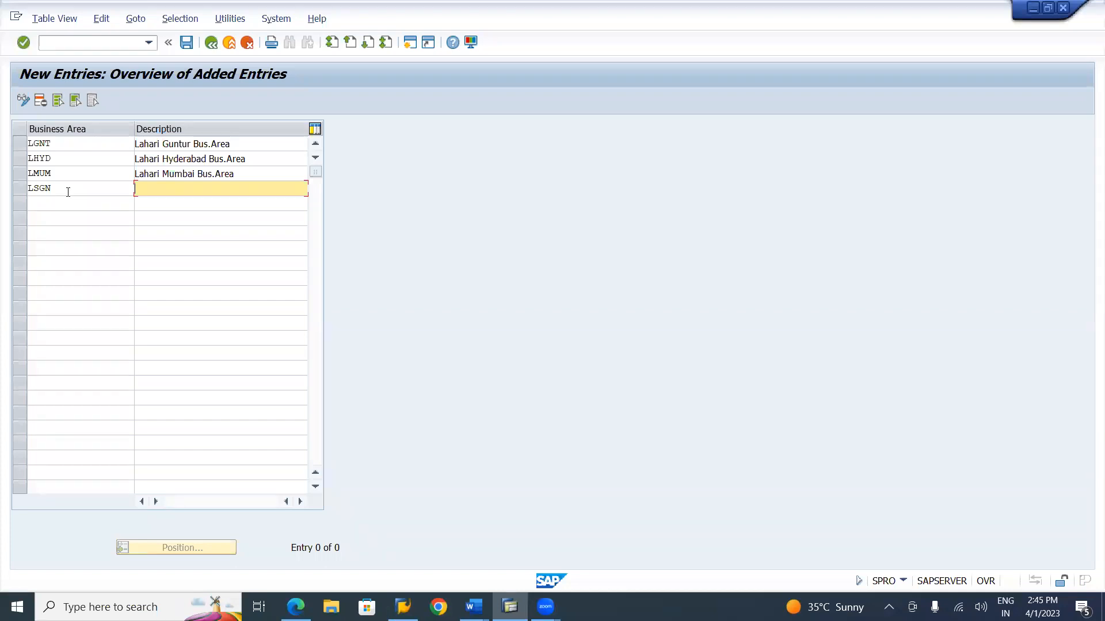
{"action": "key", "text": "Down"}
{"action": "key", "text": "Down"}
{"action": "key", "text": "Down"}
{"action": "key", "text": "Down"}
{"action": "key", "text": "Up"}
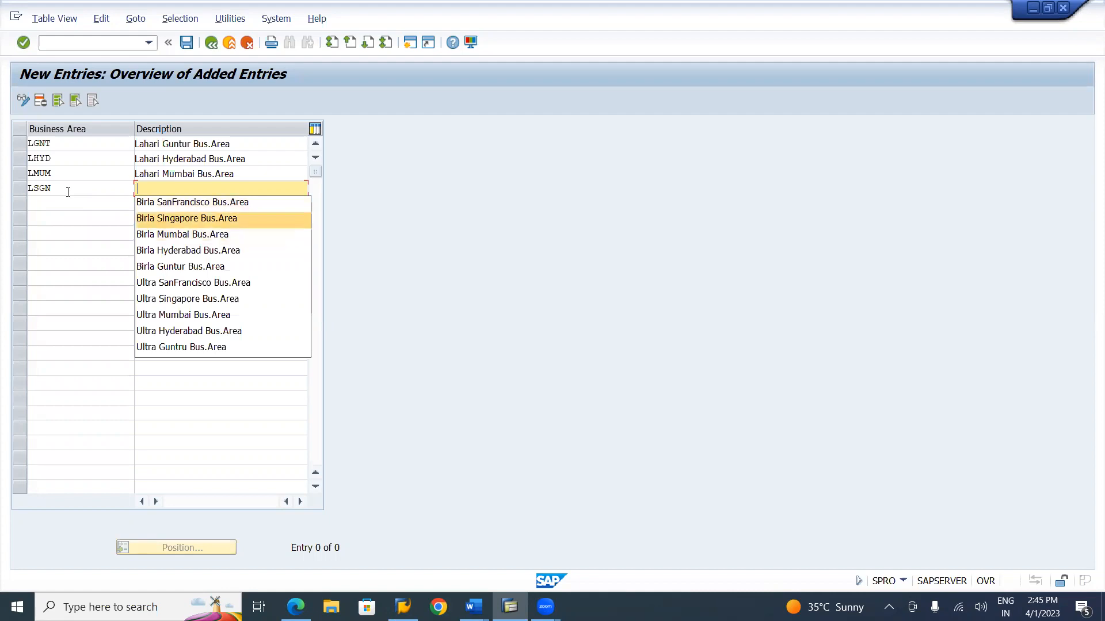
{"action": "key", "text": "Return"}
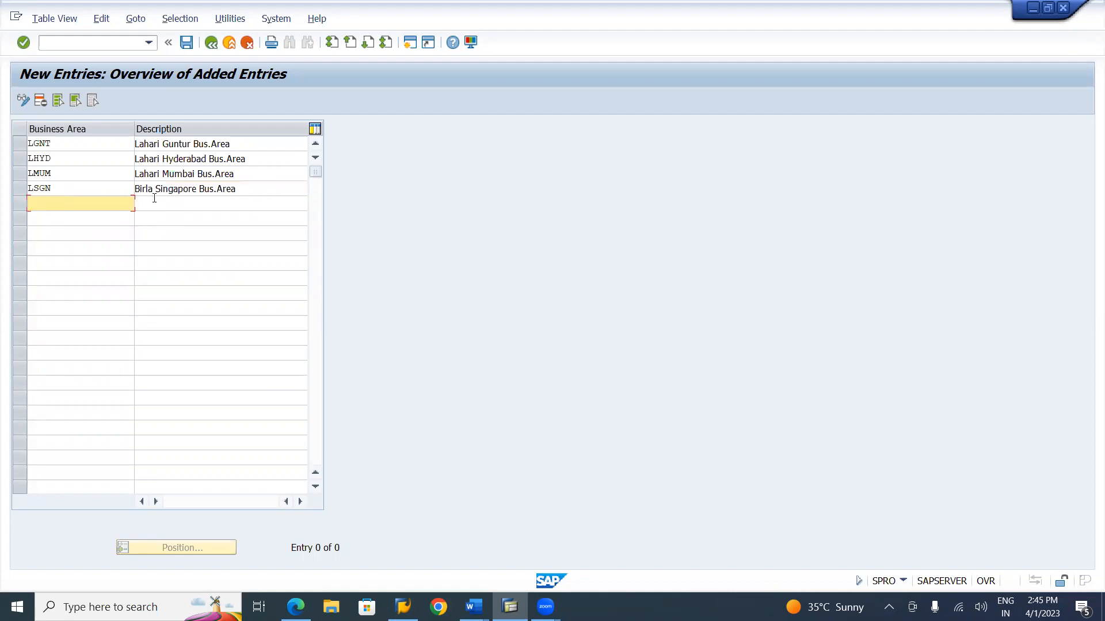
- Replace the company name in the LSGN description so that it reads "Lahari Singapore Bus.Area"
{"action": "left_click", "coordinate": [154, 192]}
{"action": "key", "text": "BackSpace"}
{"action": "key", "text": "BackSpace"}
{"action": "key", "text": "BackSpace"}
{"action": "key", "text": "BackSpace"}
{"action": "key", "text": "BackSpace"}
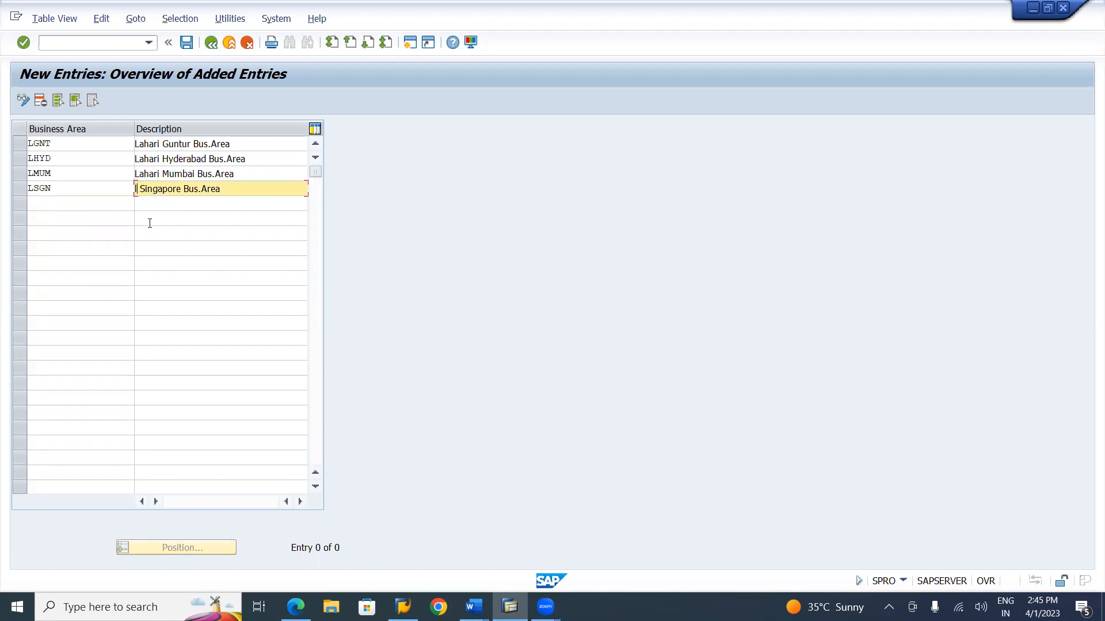
{"action": "type", "text": "Lahari"}
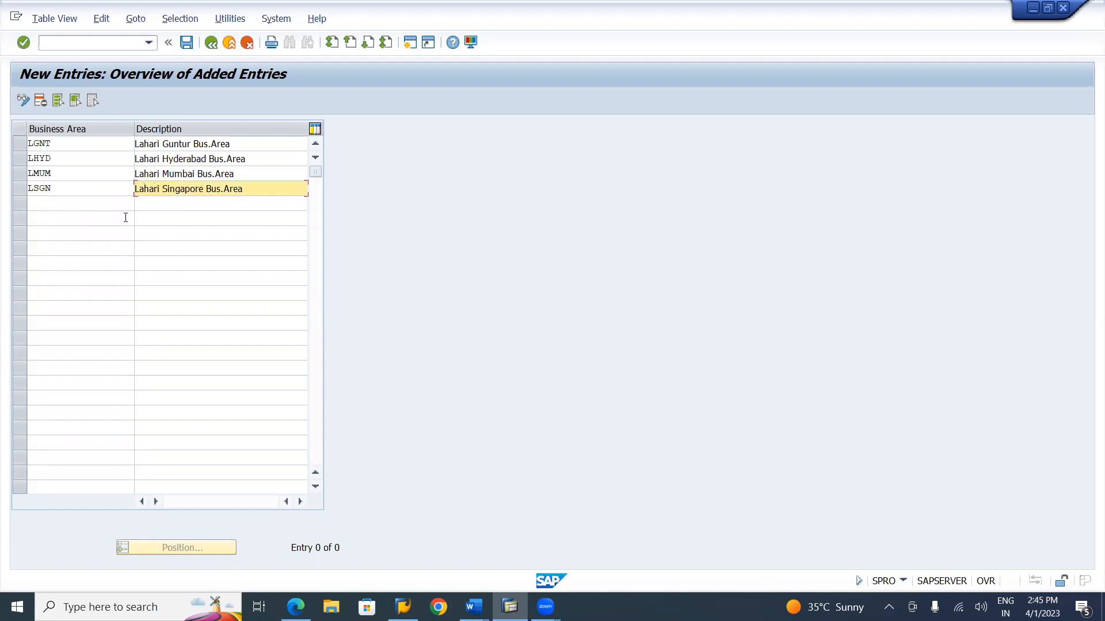
- Add business area LSNF in the fifth row, reusing the earlier description "Birla SanFrancisco Bus.Area"
{"action": "left_click", "coordinate": [79, 203]}
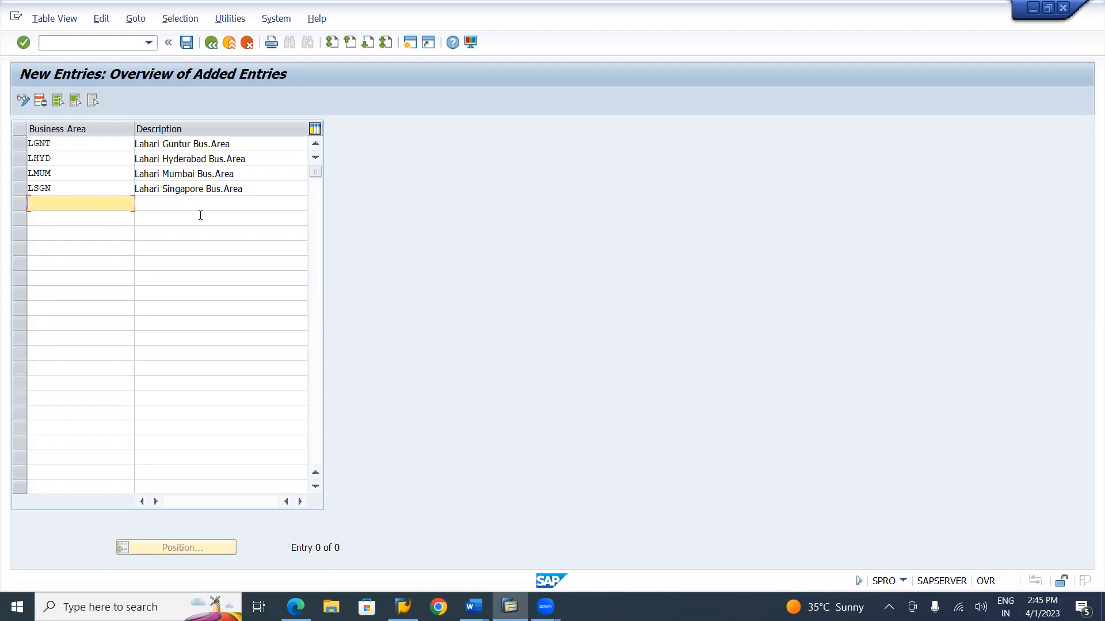
{"action": "type", "text": "LSNF"}
{"action": "key", "text": "Tab"}
{"action": "key", "text": "Down"}
{"action": "key", "text": "Down"}
{"action": "key", "text": "Return"}
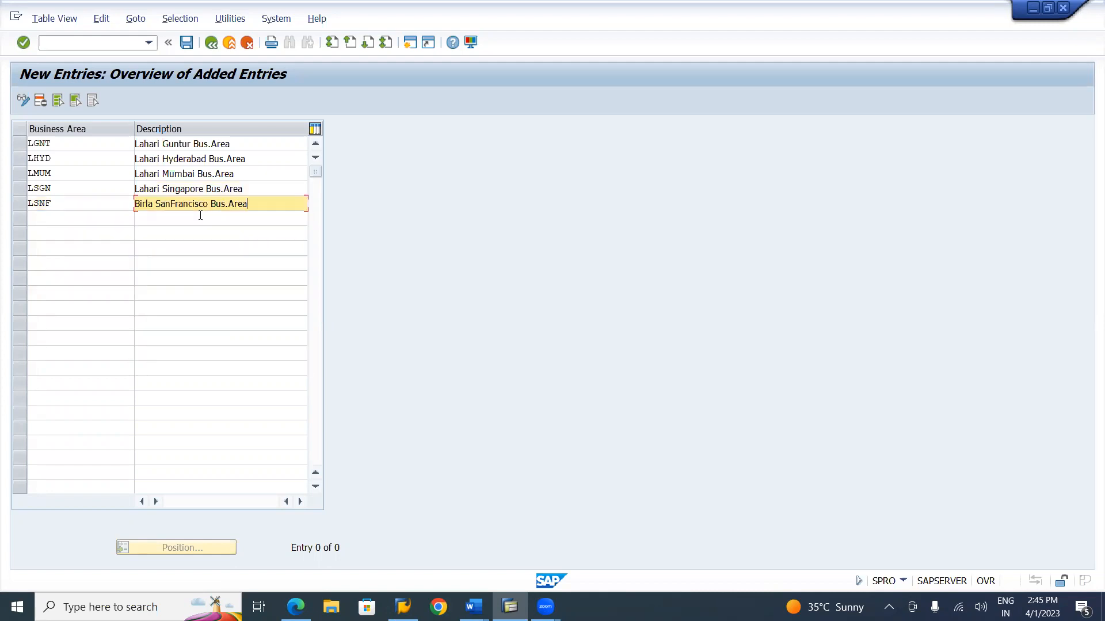
{"action": "key", "text": "Tab"}
- Replace the company name in the LSNF description so that it reads "Lahari SanFrancisco Bus.Area", and confirm the entries
{"action": "left_click", "coordinate": [157, 203]}
{"action": "key", "text": "BackSpace"}
{"action": "key", "text": "BackSpace"}
{"action": "key", "text": "BackSpace"}
{"action": "key", "text": "BackSpace"}
{"action": "key", "text": "BackSpace"}
{"action": "key", "text": "BackSpace"}
{"action": "type", "text": "Lahari"}
{"action": "key", "text": "Return"}
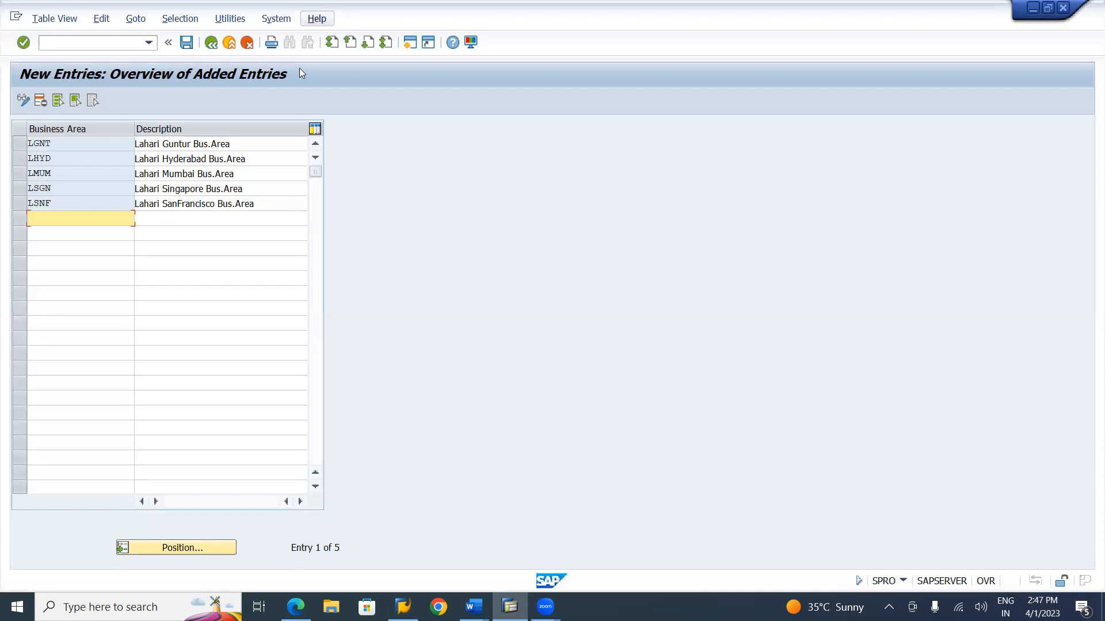
- Save the new business areas in the Lahari group's own customizing request SR2K900004
{"action": "key", "text": "alt+Tab"}
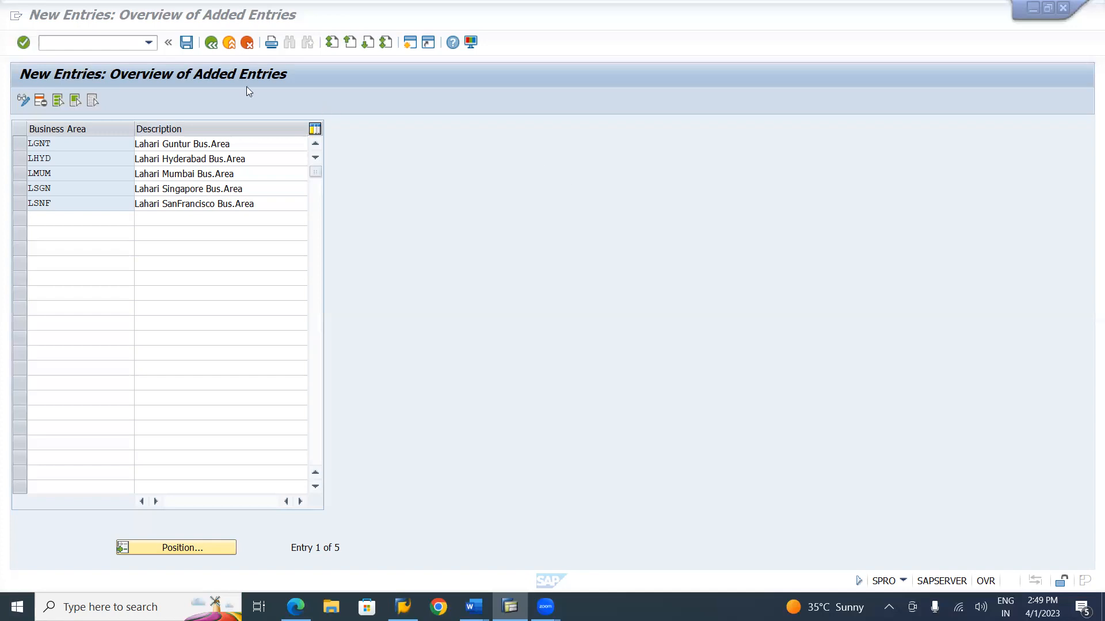
{"action": "left_click", "coordinate": [186, 43]}
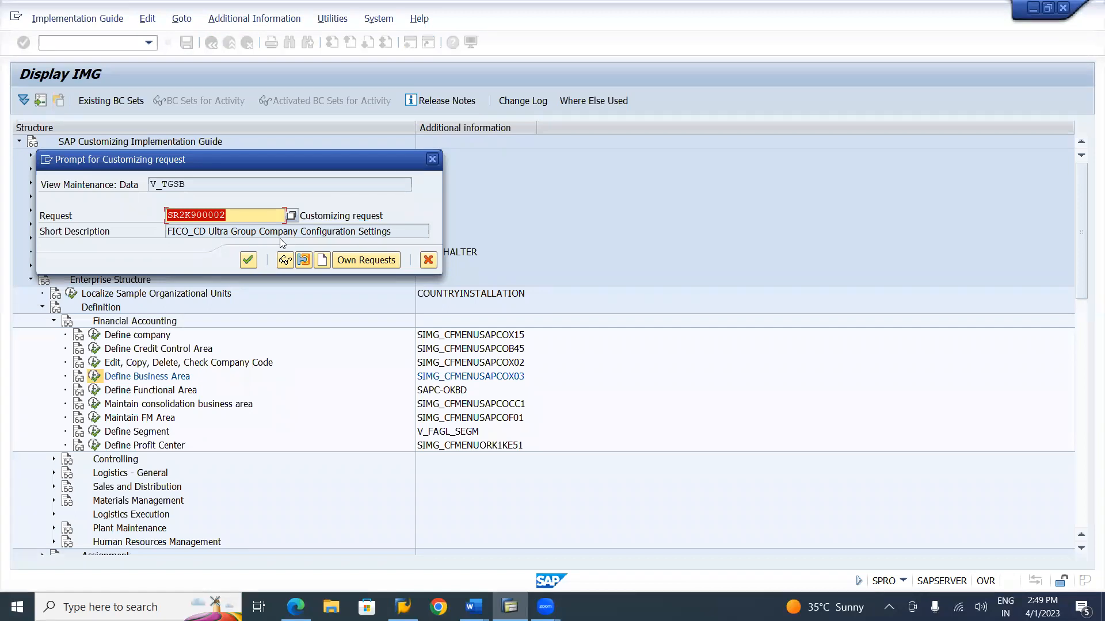
{"action": "left_click", "coordinate": [369, 261]}
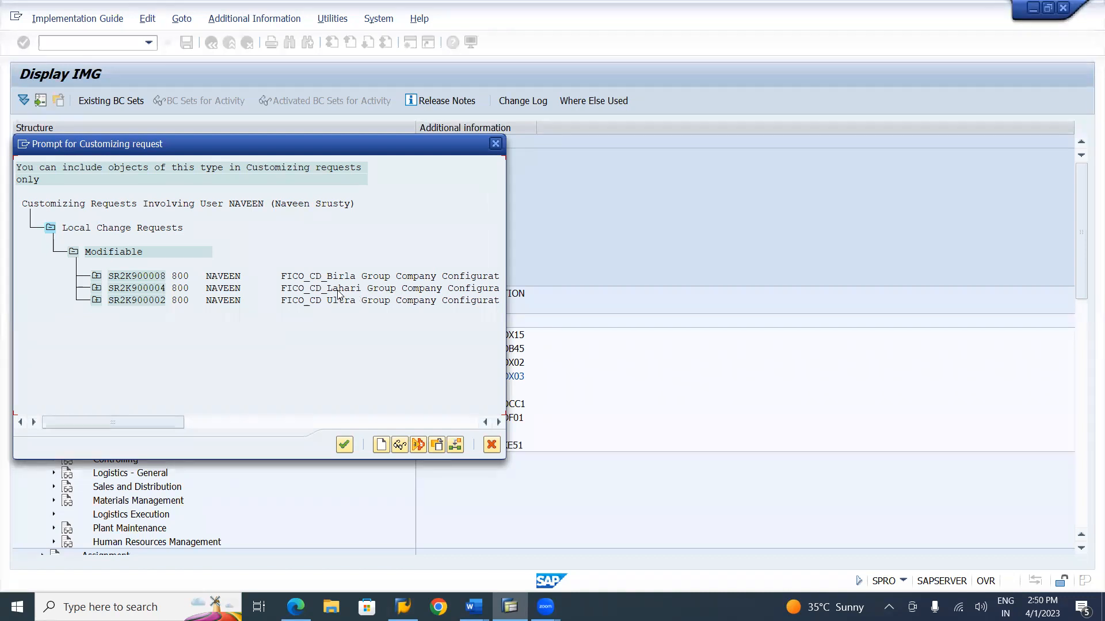
{"action": "double_click", "coordinate": [339, 288]}
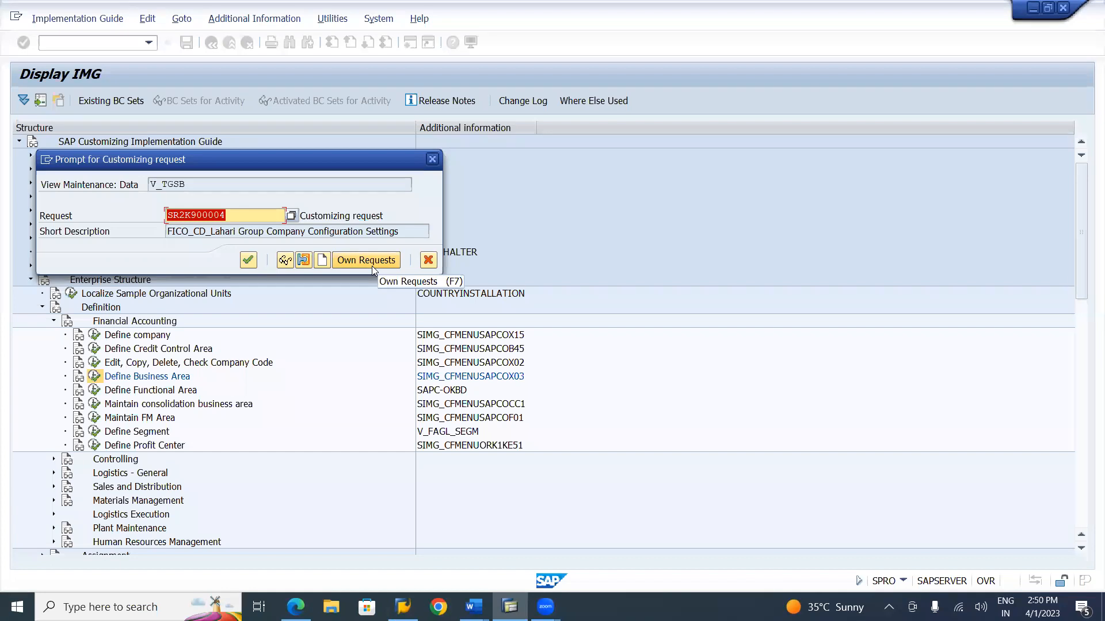
{"action": "left_click", "coordinate": [361, 98]}
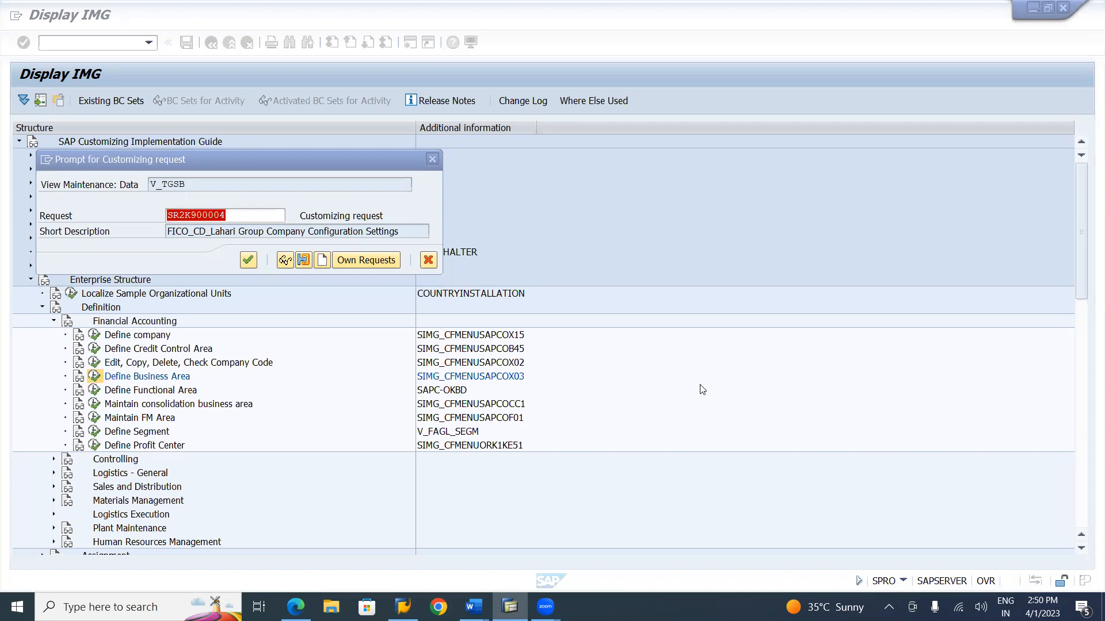
{"action": "left_click", "coordinate": [248, 260]}
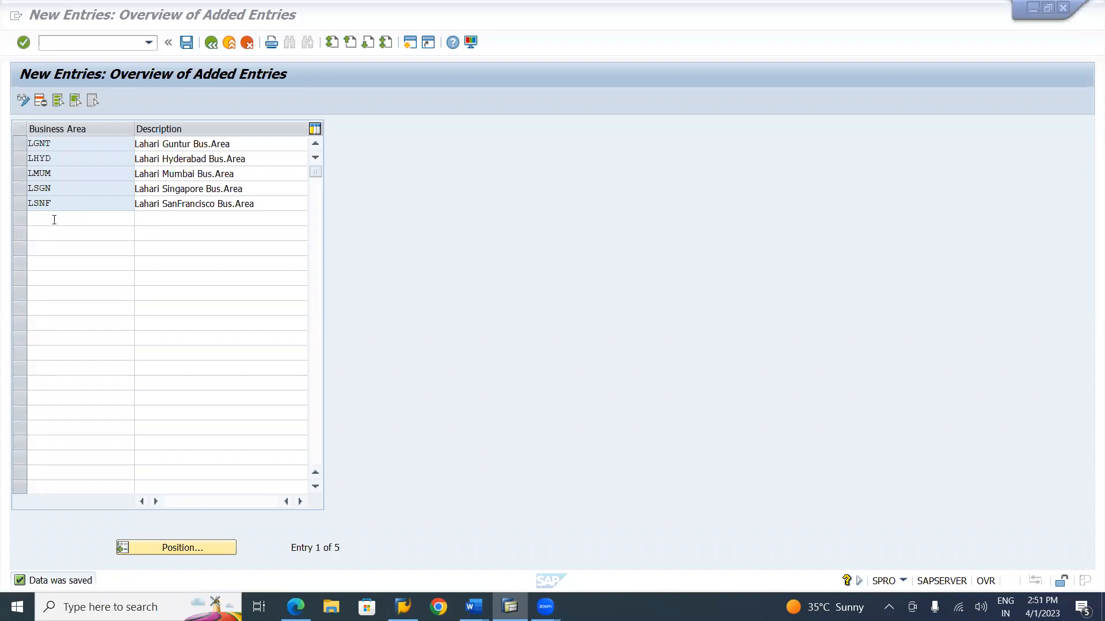
- Check the Word course notes for the functional area step and its transaction code, and return to SAP
{"action": "key", "text": "alt+Tab"}
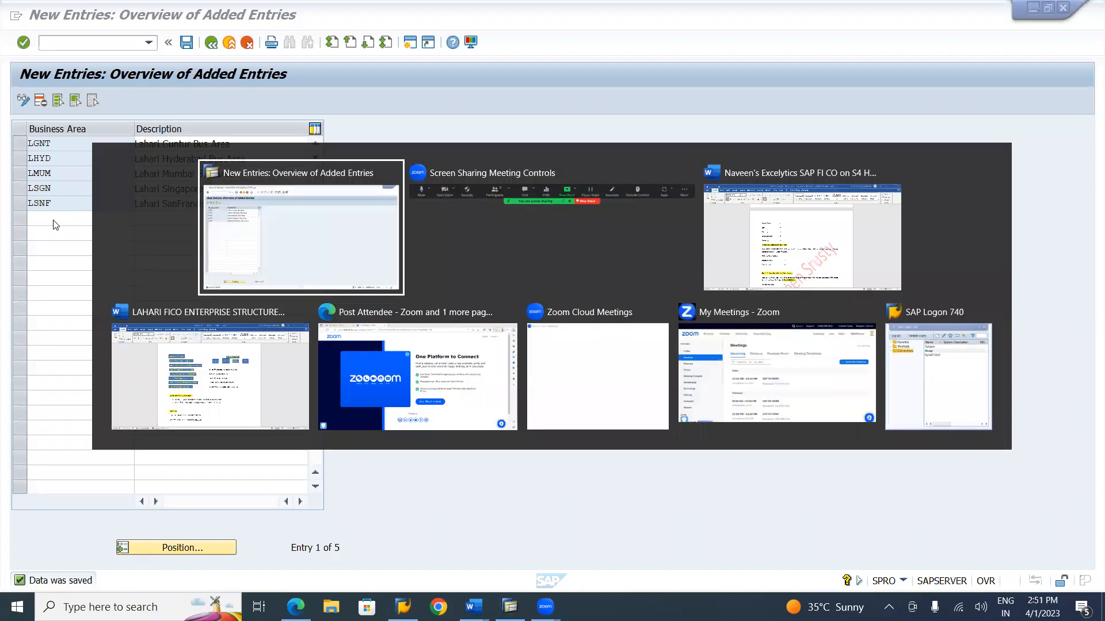
{"action": "key", "text": "Tab"}
{"action": "key", "text": "Tab"}
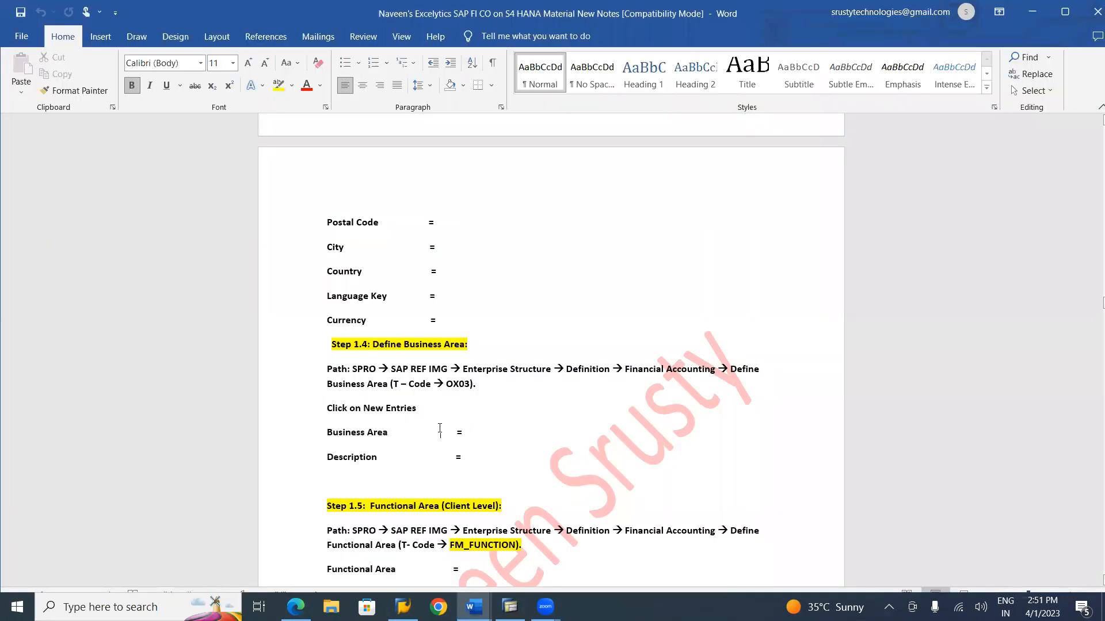
{"action": "scroll", "coordinate": [440, 428], "scroll_direction": "down", "scroll_amount": 5}
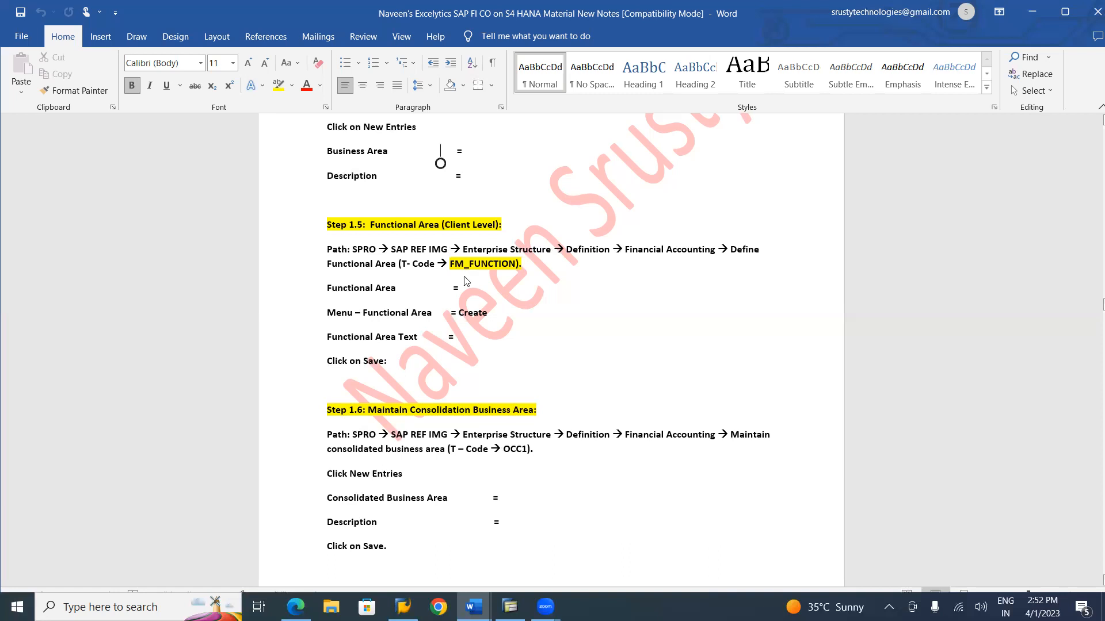
{"action": "key", "text": "alt+Tab"}
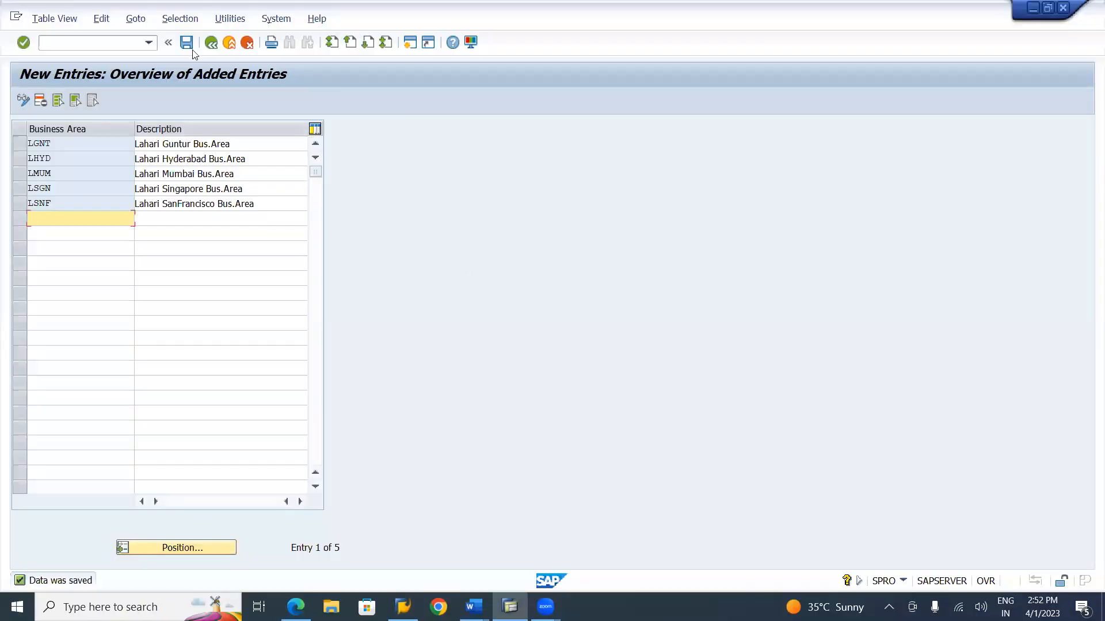
- Leave the business area entries and try to execute Define Functional Area under Financial Accounting in the IMG
{"action": "left_click", "coordinate": [207, 45]}
{"action": "left_click", "coordinate": [207, 44]}
{"action": "left_click", "coordinate": [208, 44]}
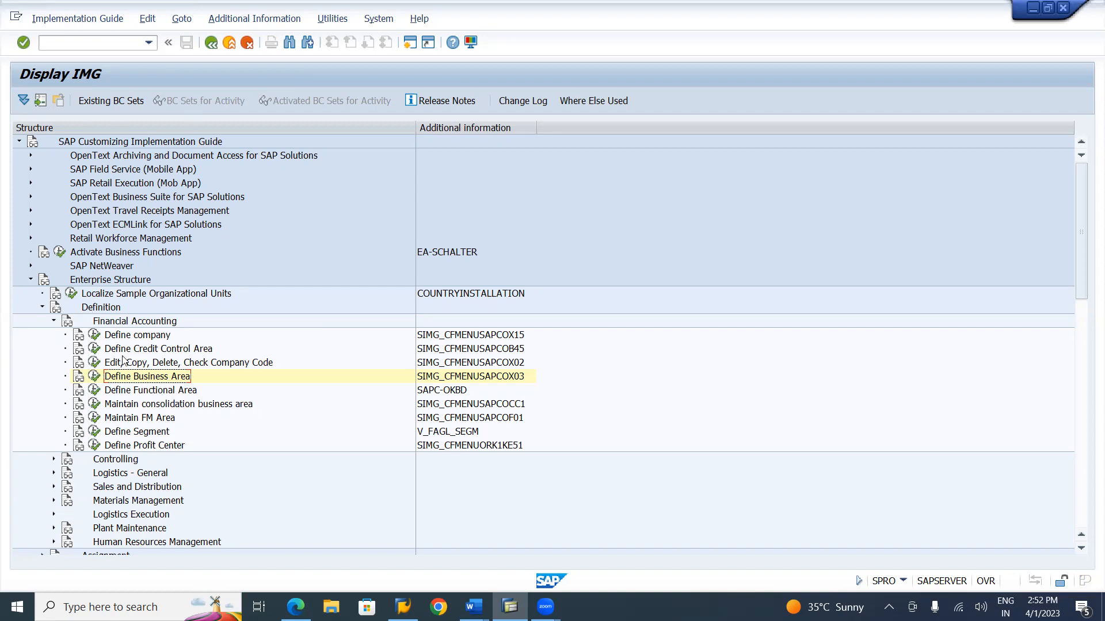
{"action": "left_click", "coordinate": [136, 391]}
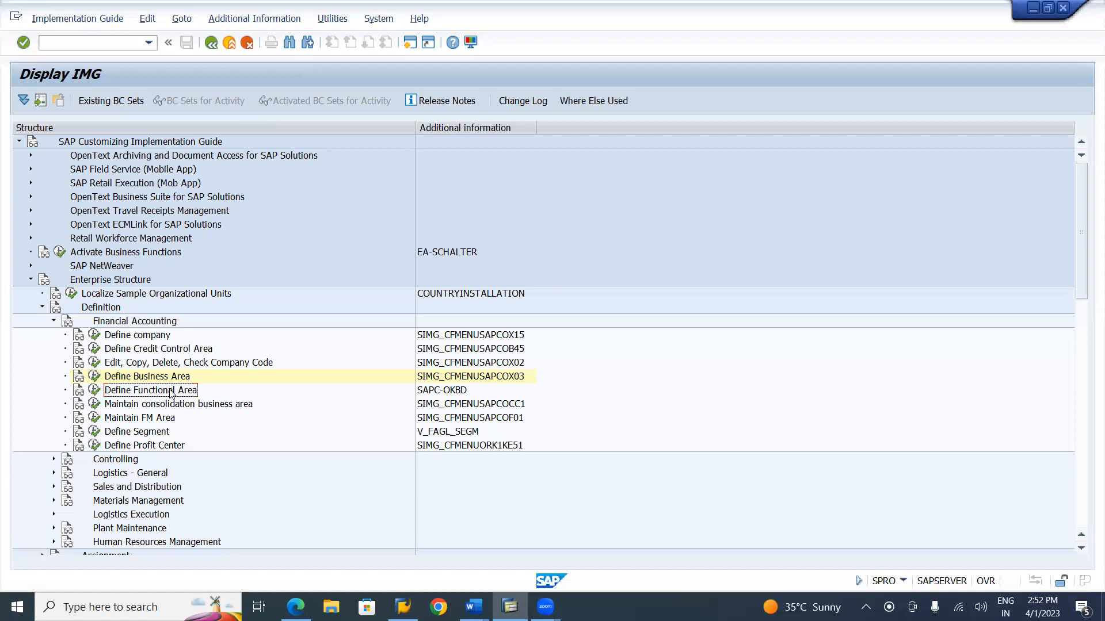
{"action": "left_click", "coordinate": [95, 395]}
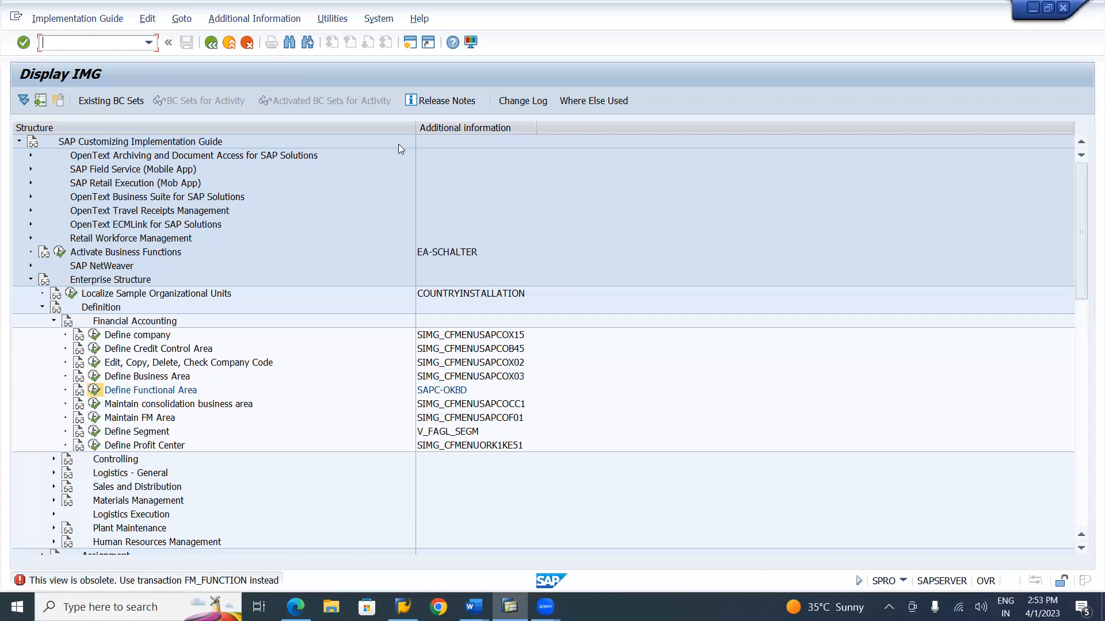
- Open a new SAP session and start transaction fm_function
{"action": "left_click", "coordinate": [409, 47]}
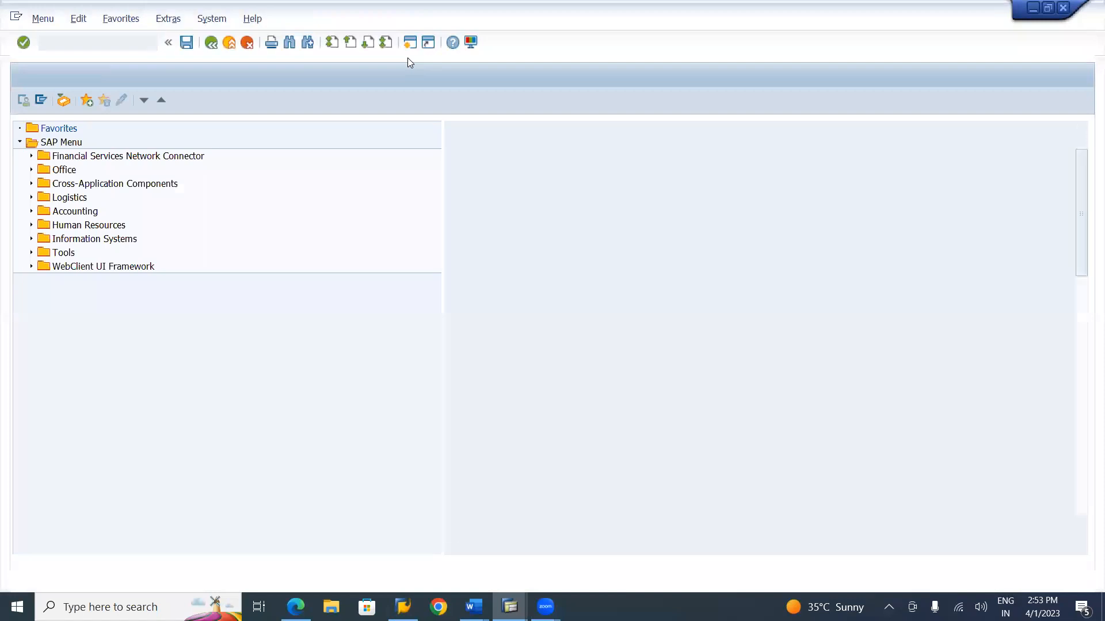
{"action": "type", "text": "f"}
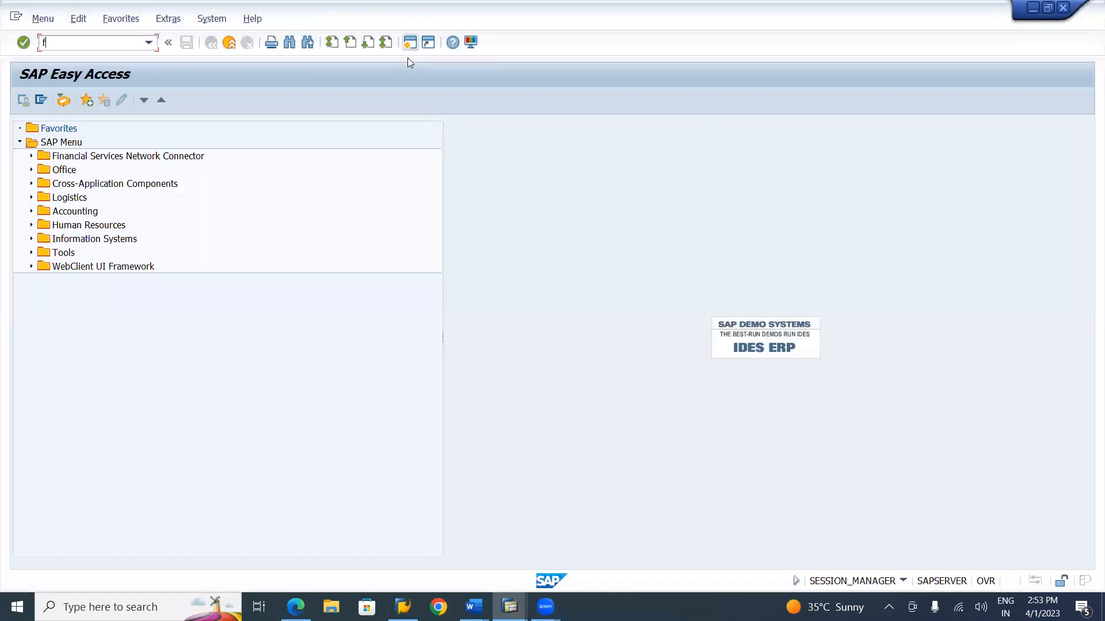
{"action": "type", "text": "m_function"}
{"action": "key", "text": "Return"}
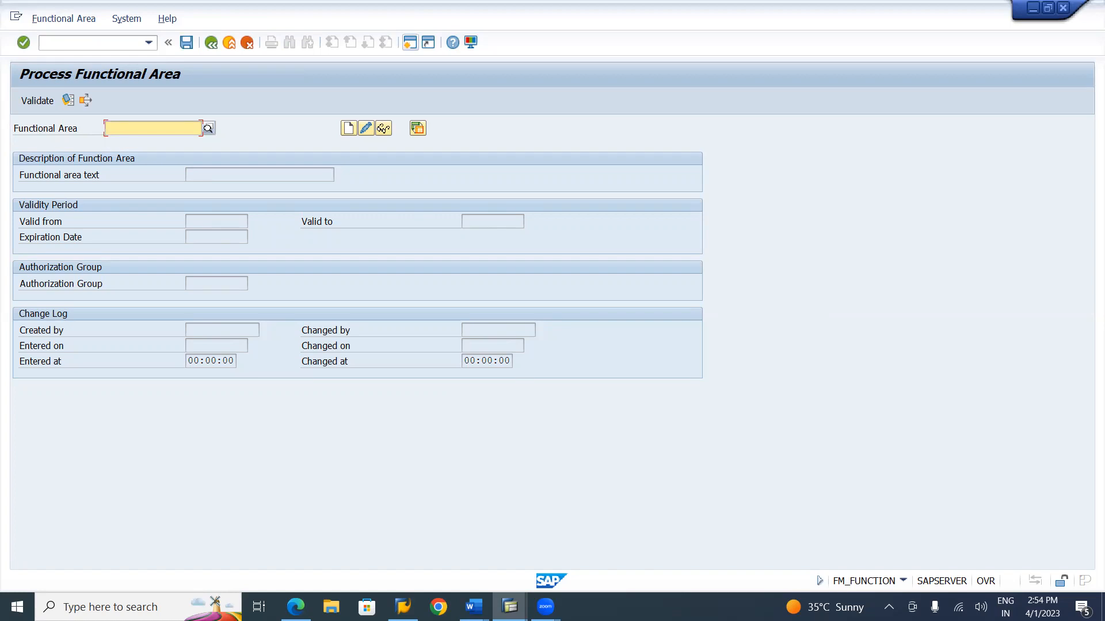
- Look up the functional area codes in the Lahari FICO Enterprise Structure Word document and return to SAP
{"action": "key", "text": "alt+Tab"}
{"action": "key", "text": "alt+Tab"}
{"action": "key", "text": "alt+Tab"}
{"action": "key", "text": "alt+Tab"}
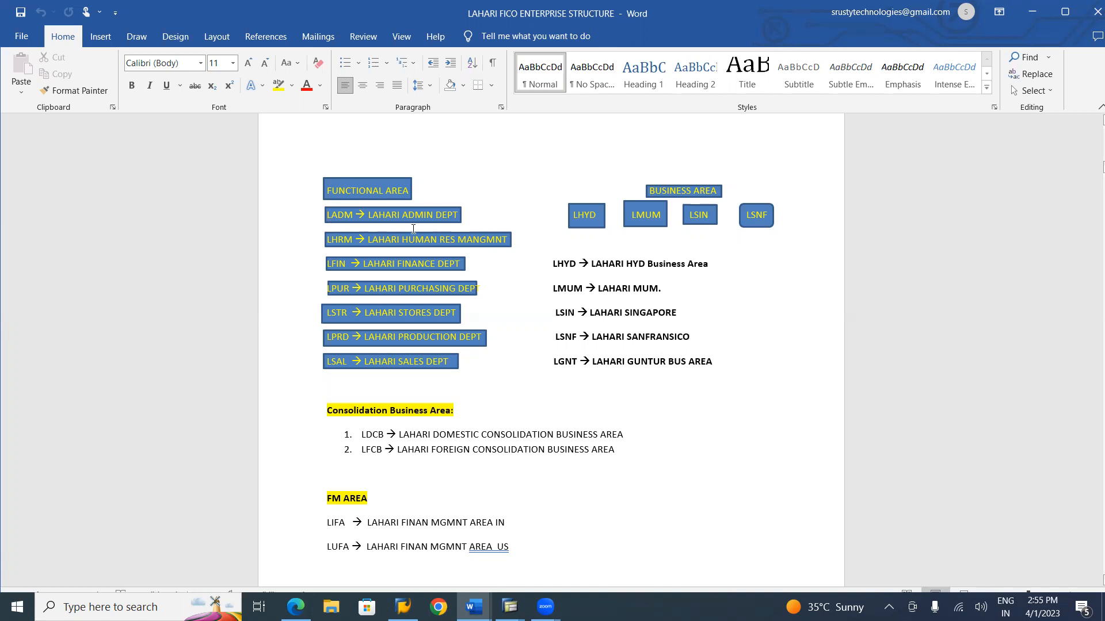
{"action": "key", "text": "alt+Tab"}
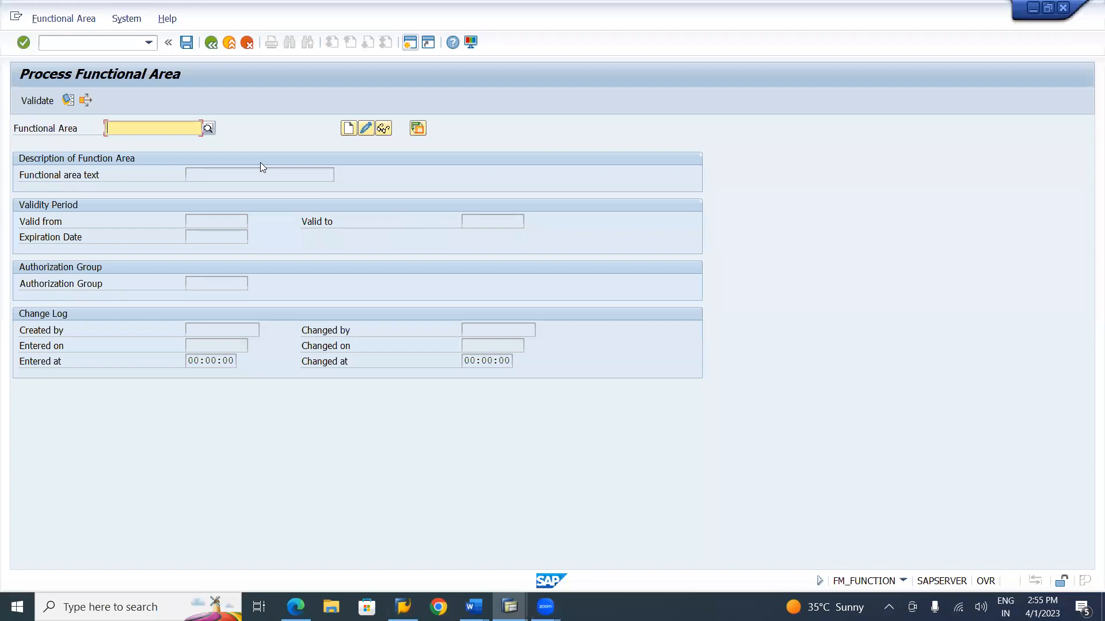
- Start creating functional area LADM with the text "Lahari Admin Dept."
{"action": "type", "text": "LADM"}
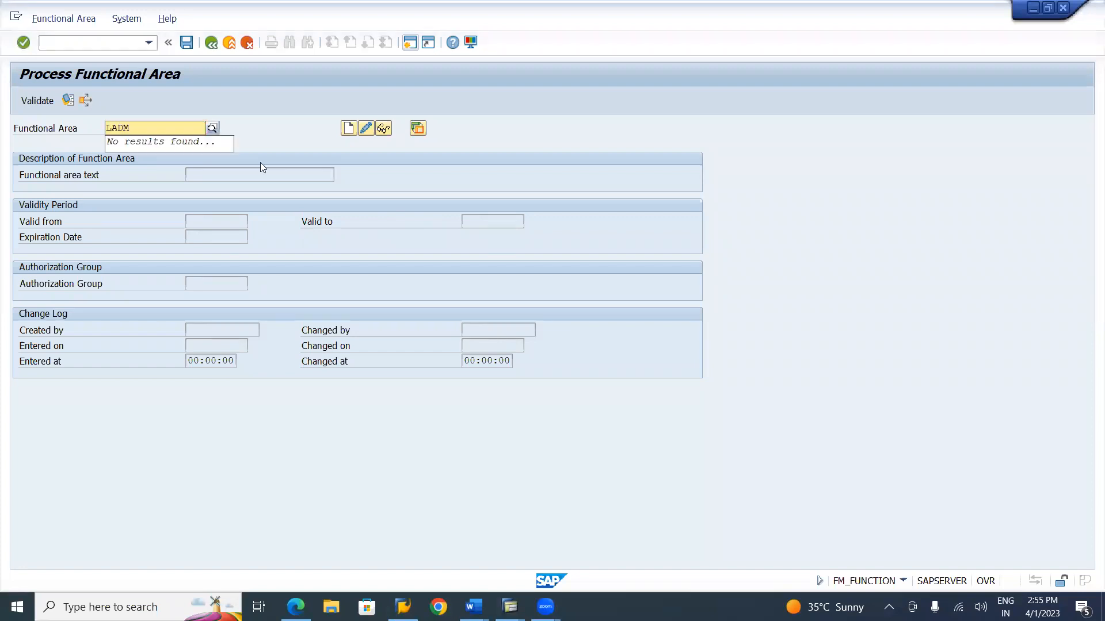
{"action": "left_click", "coordinate": [272, 121]}
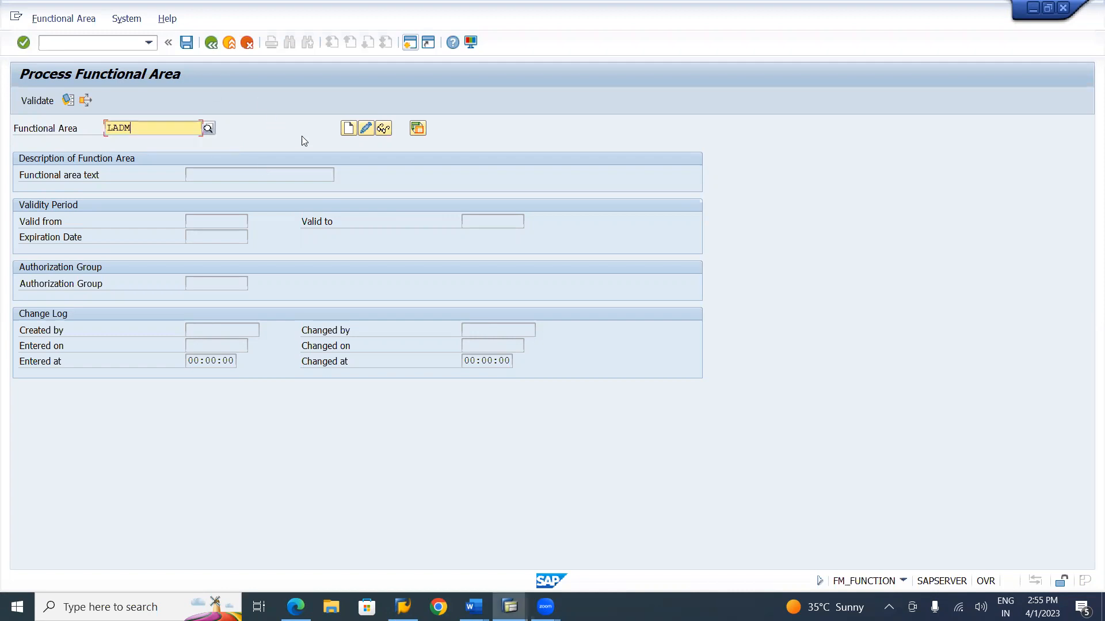
{"action": "left_click", "coordinate": [349, 131]}
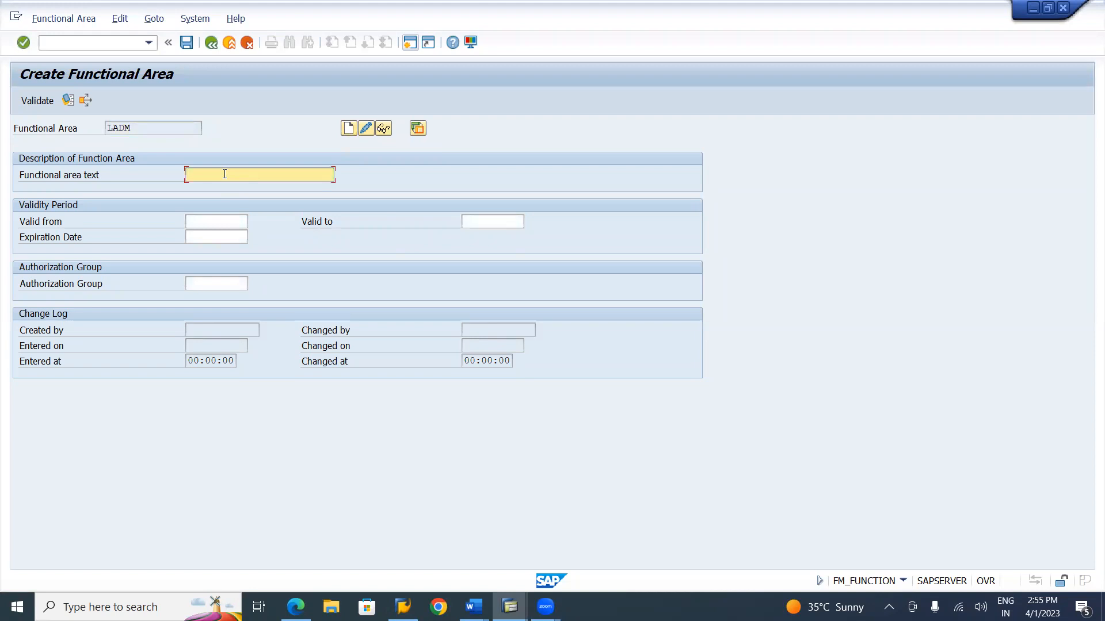
{"action": "type", "text": "Lahari Admin Dept."}
- Set the valid-from date of functional area LADM to 01.04.2022
{"action": "left_click", "coordinate": [218, 223]}
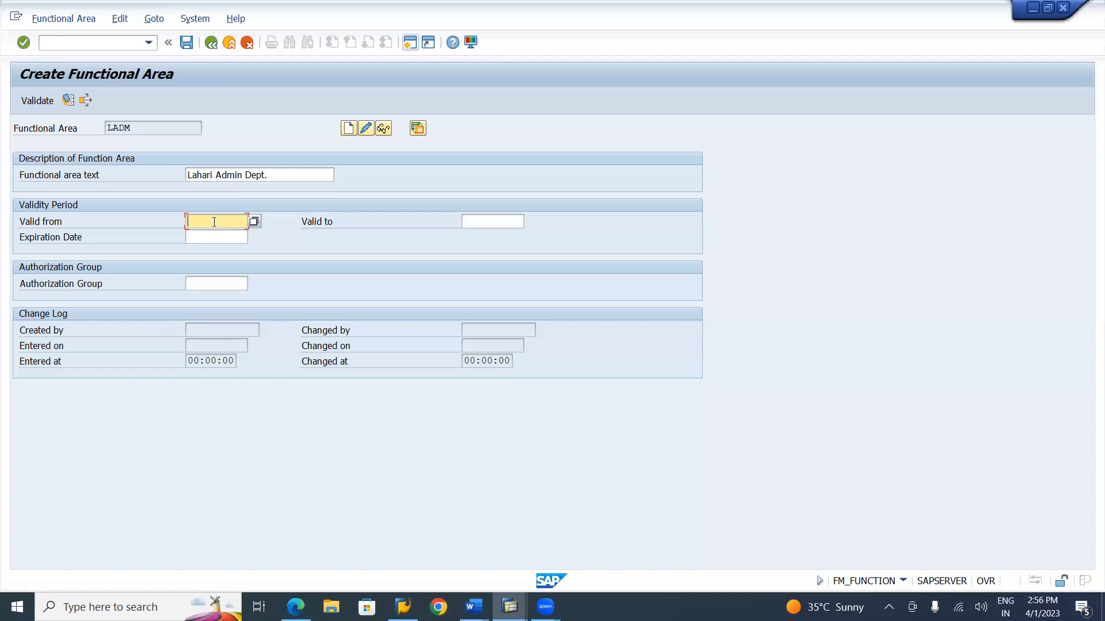
{"action": "left_click", "coordinate": [214, 222]}
{"action": "left_click", "coordinate": [221, 234]}
{"action": "key", "text": "Tab"}
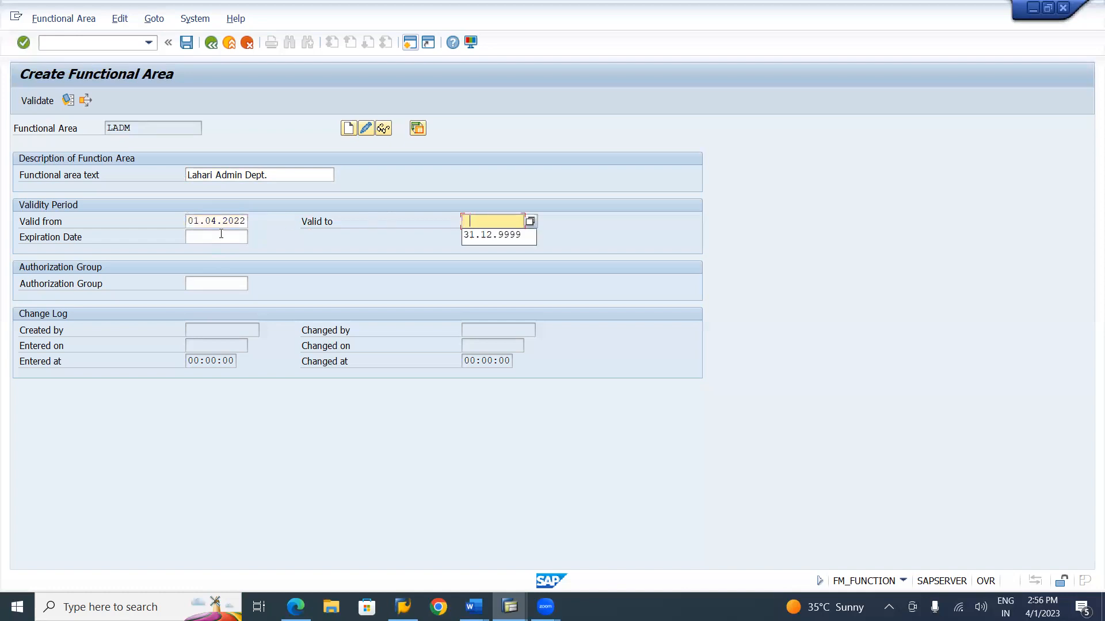
- Set the valid-to date of functional area LADM to 31.12.9999 and save it
{"action": "key", "text": "Down"}
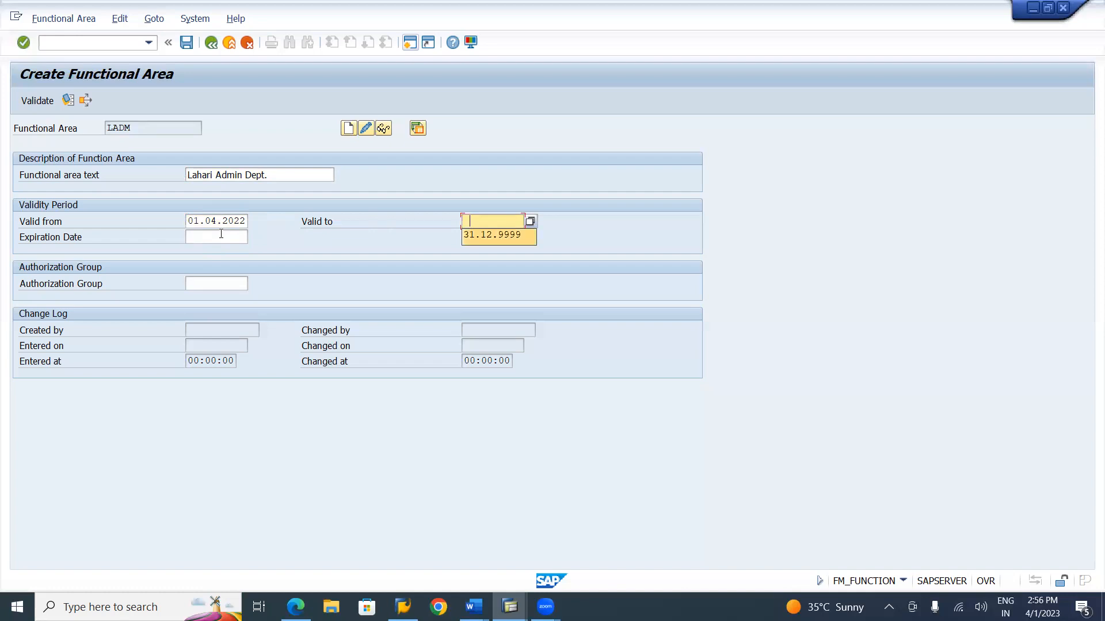
{"action": "key", "text": "Tab"}
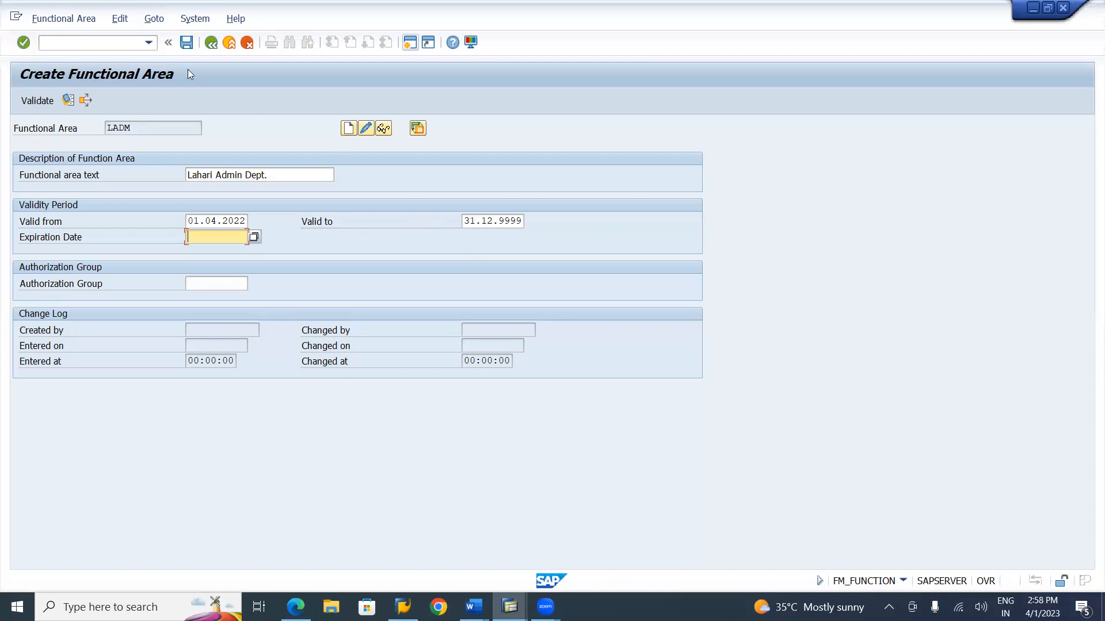
{"action": "left_click", "coordinate": [186, 45]}
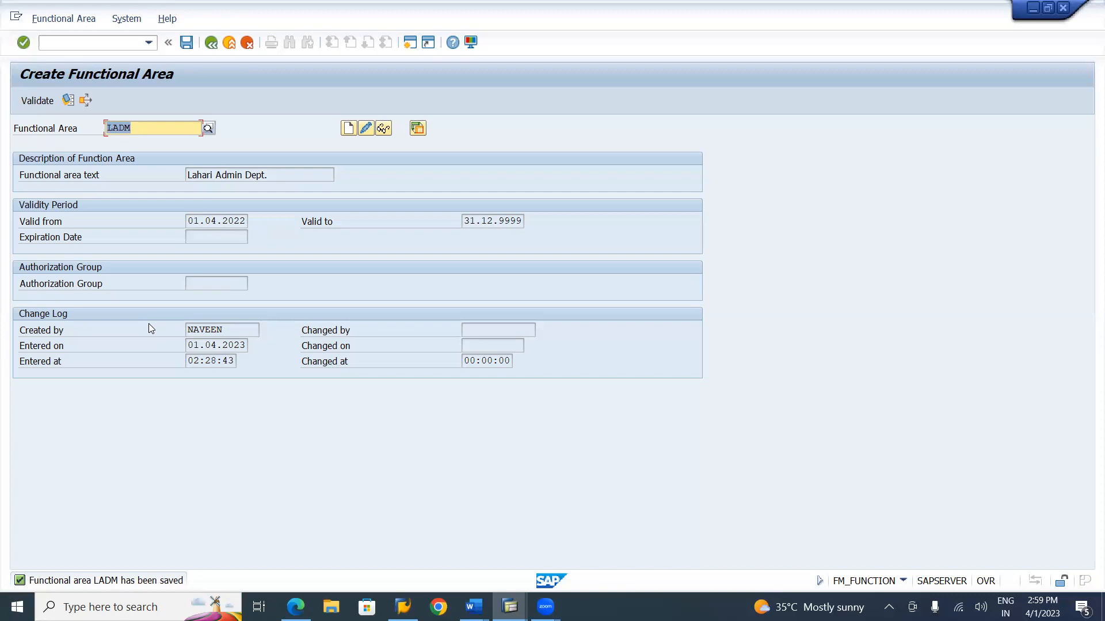
- Start creating a new functional area with the code LHCM
{"action": "left_click", "coordinate": [147, 129]}
{"action": "key", "text": "BackSpace"}
{"action": "key", "text": "BackSpace"}
{"action": "key", "text": "BackSpace"}
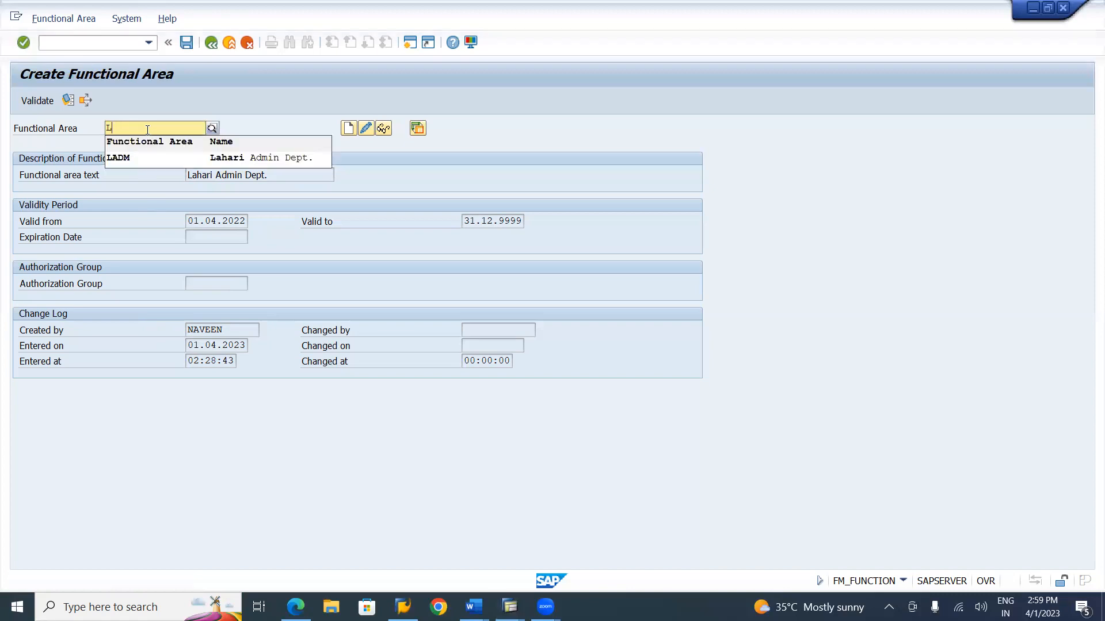
{"action": "type", "text": "HCM"}
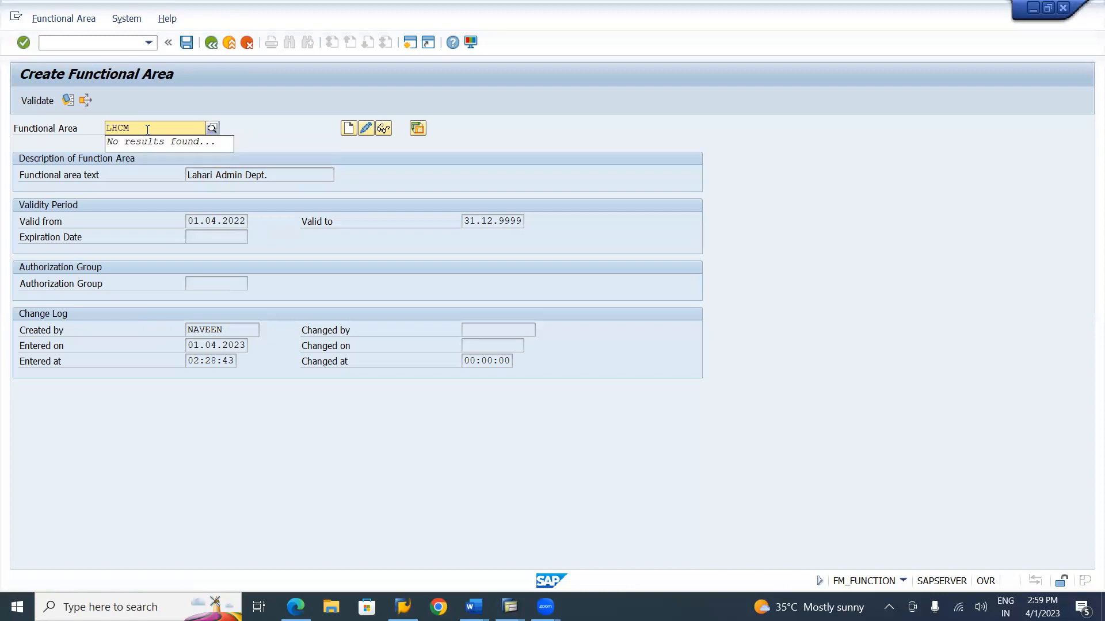
{"action": "left_click", "coordinate": [349, 128]}
- Enter "Lahari Human Cap. Dept." as the functional area text of LHCM, adapting the earlier Lahari Admin Dept. entry
{"action": "left_click", "coordinate": [253, 175]}
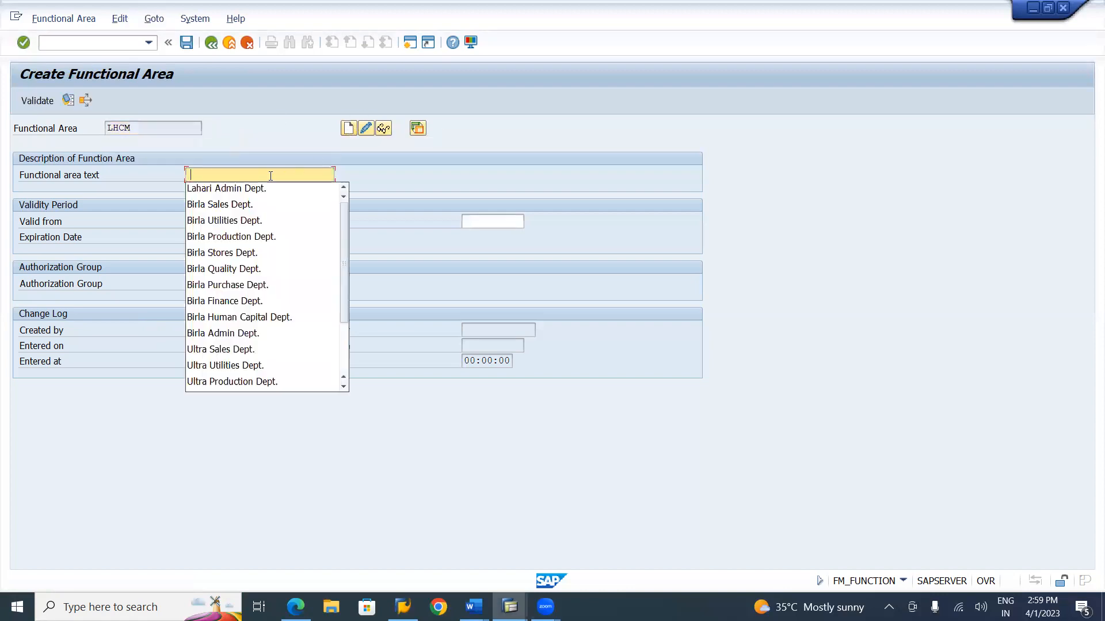
{"action": "left_click", "coordinate": [246, 188]}
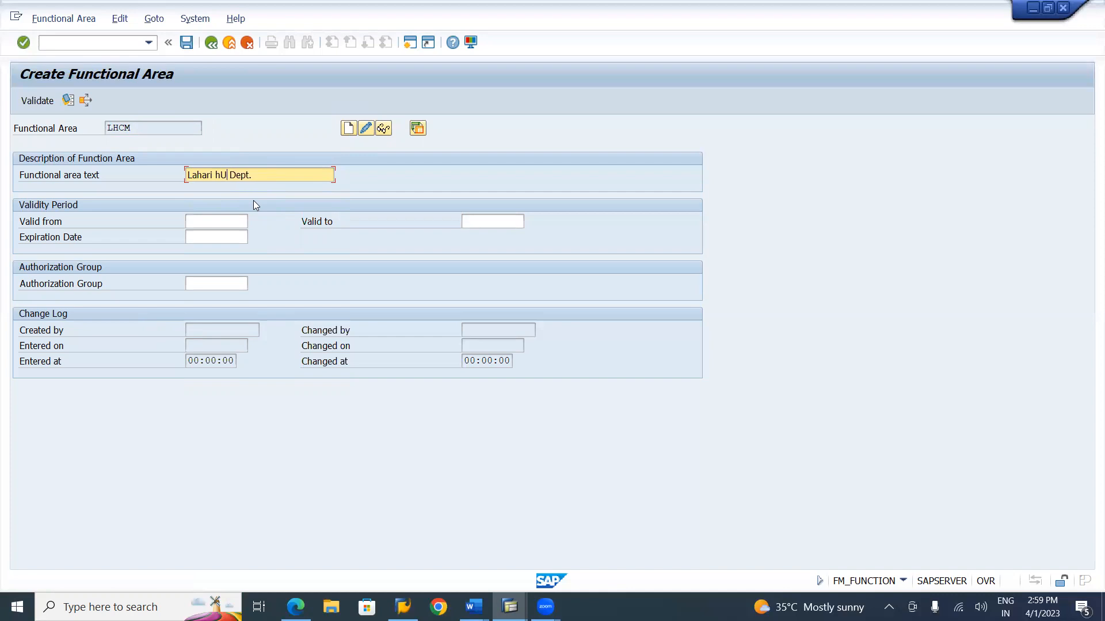
{"action": "type", "text": "Hu"}
{"action": "type", "text": "man Capita"}
{"action": "key", "text": "BackSpace"}
- Set the validity period of functional area LHCM from 01.04.2022 to 31.12.9999
{"action": "key", "text": "Tab"}
{"action": "key", "text": "space"}
{"action": "key", "text": "Down"}
{"action": "key", "text": "Tab"}
{"action": "key", "text": "space"}
{"action": "key", "text": "Down"}
{"action": "key", "text": "Tab"}
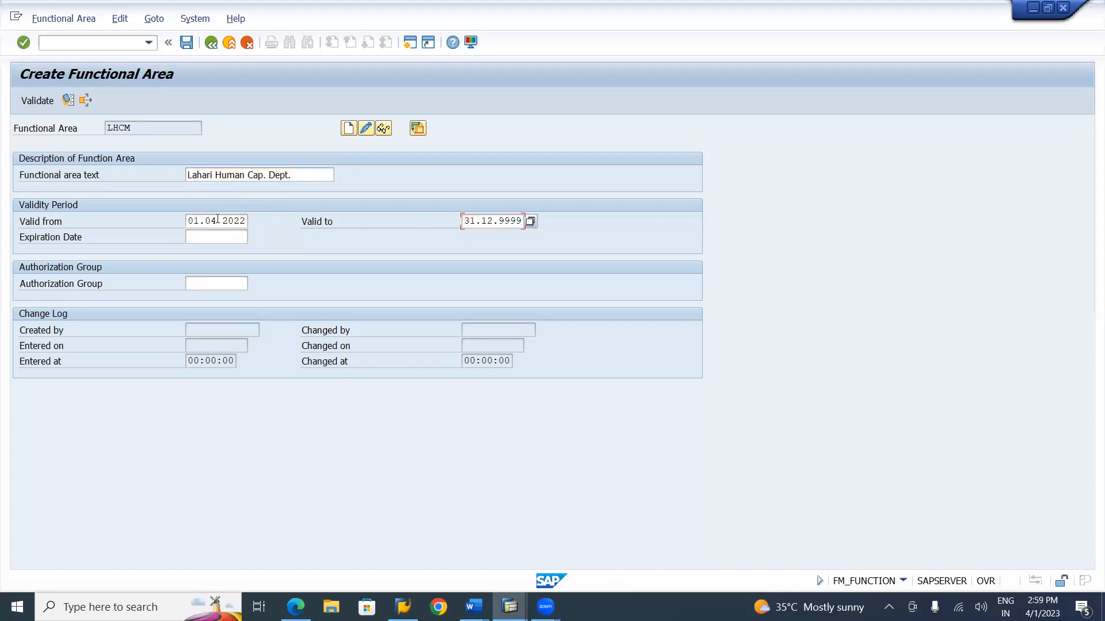
{"action": "key", "text": "Tab"}
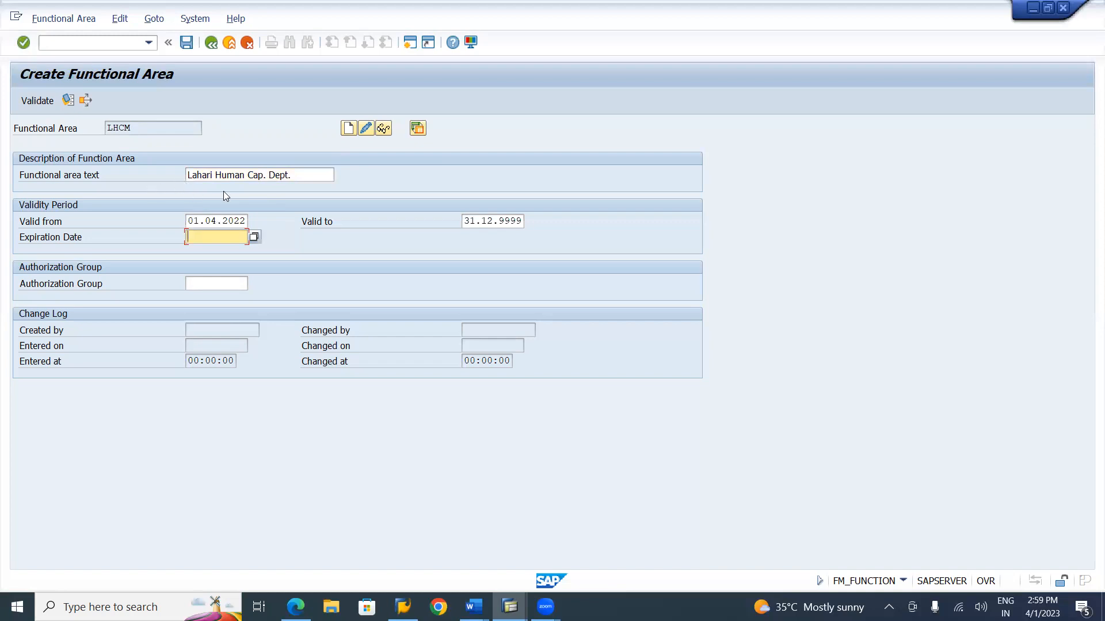
- Check the functional area list in the Word document, then return to SAP and save functional area LHCM
{"action": "key", "text": "alt+Tab"}
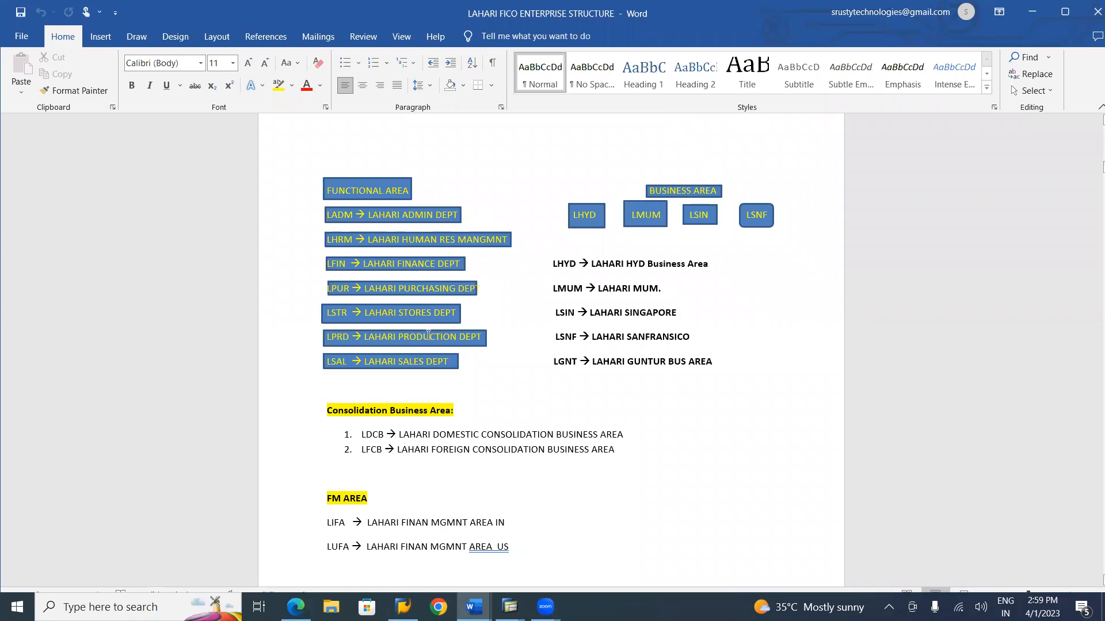
{"action": "key", "text": "alt+Tab"}
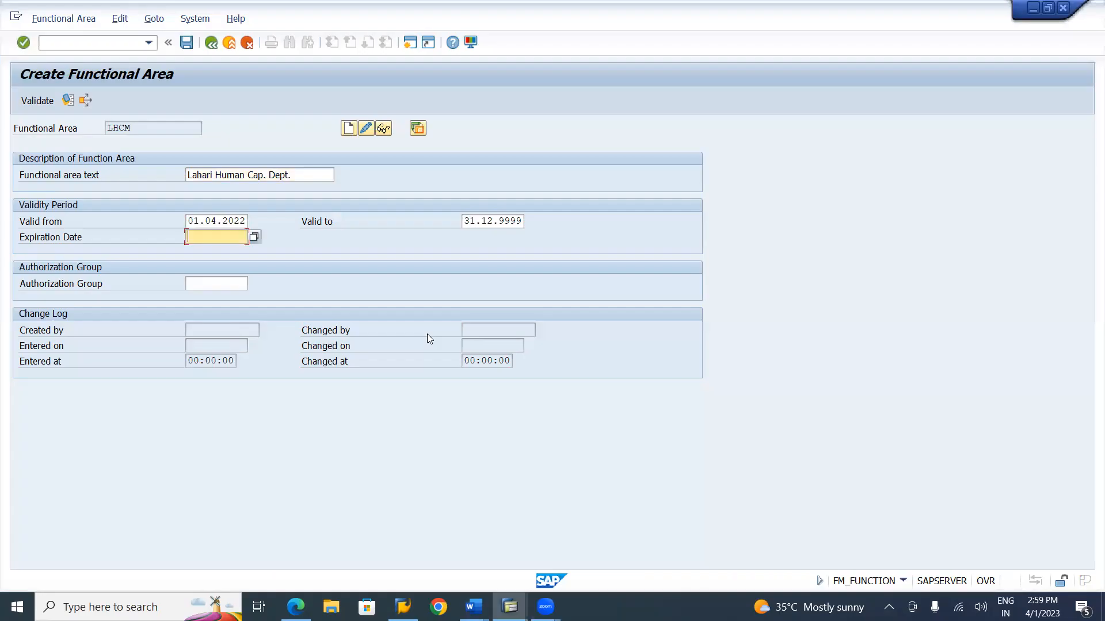
{"action": "left_click", "coordinate": [184, 45]}
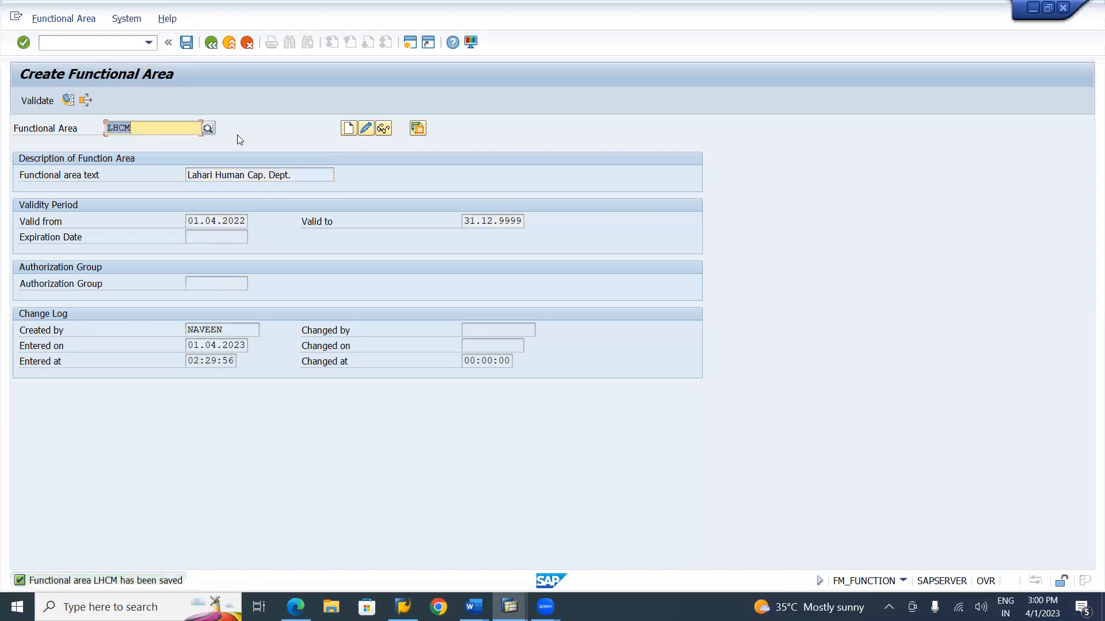
- Start creating a new functional area with the code LFIN
{"action": "double_click", "coordinate": [172, 126]}
{"action": "type", "text": "Lf"}
{"action": "key", "text": "BackSpace"}
{"action": "type", "text": "FIN"}
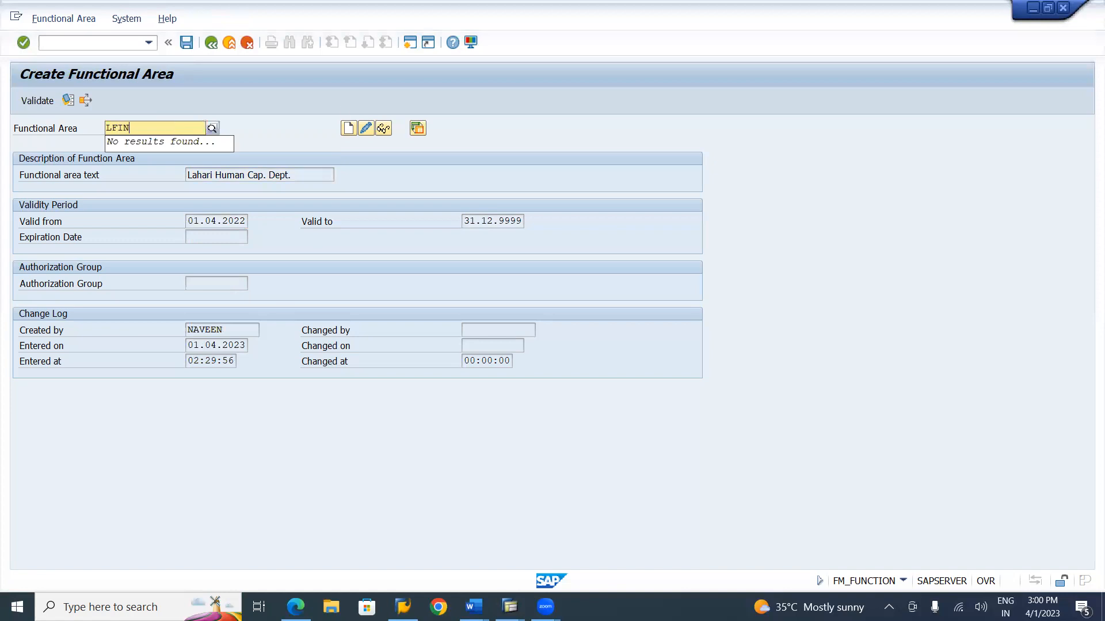
{"action": "left_click", "coordinate": [348, 129]}
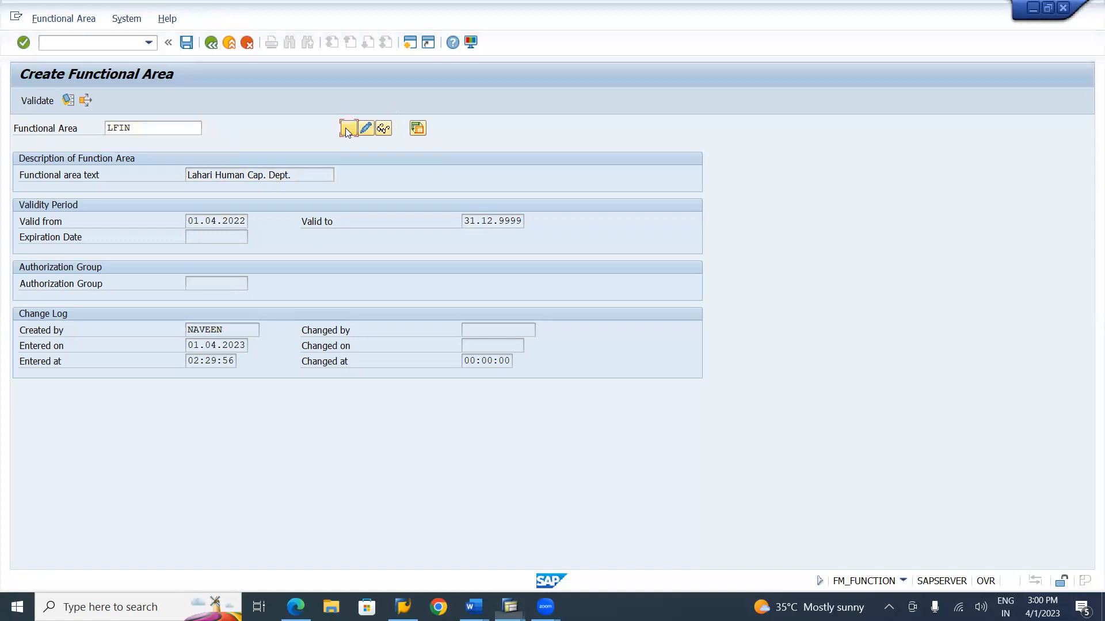
- Enter "Lahari Finance Dept." as the functional area text of LFIN, adapting the earlier Lahari Human Cap. Dept. entry
{"action": "left_click", "coordinate": [251, 178]}
{"action": "key", "text": "Down"}
{"action": "key", "text": "Tab"}
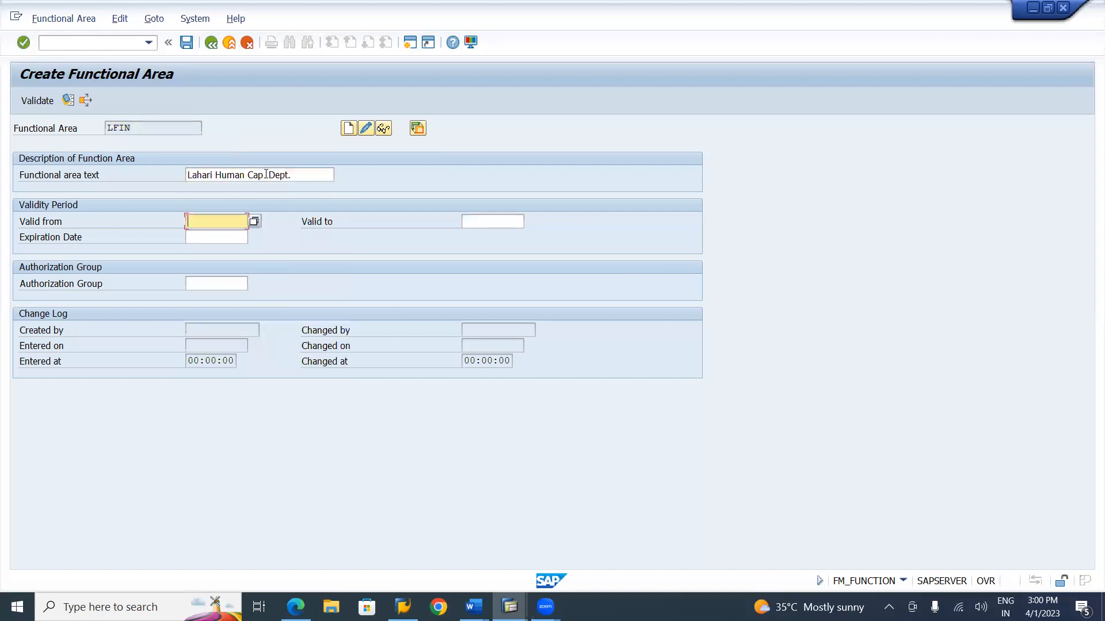
{"action": "left_click", "coordinate": [267, 174]}
{"action": "key", "text": "BackSpace"}
{"action": "key", "text": "BackSpace"}
{"action": "key", "text": "BackSpace"}
{"action": "key", "text": "BackSpace"}
{"action": "key", "text": "BackSpace"}
{"action": "key", "text": "BackSpace"}
{"action": "key", "text": "BackSpace"}
{"action": "key", "text": "BackSpace"}
{"action": "key", "text": "BackSpace"}
{"action": "key", "text": "BackSpace"}
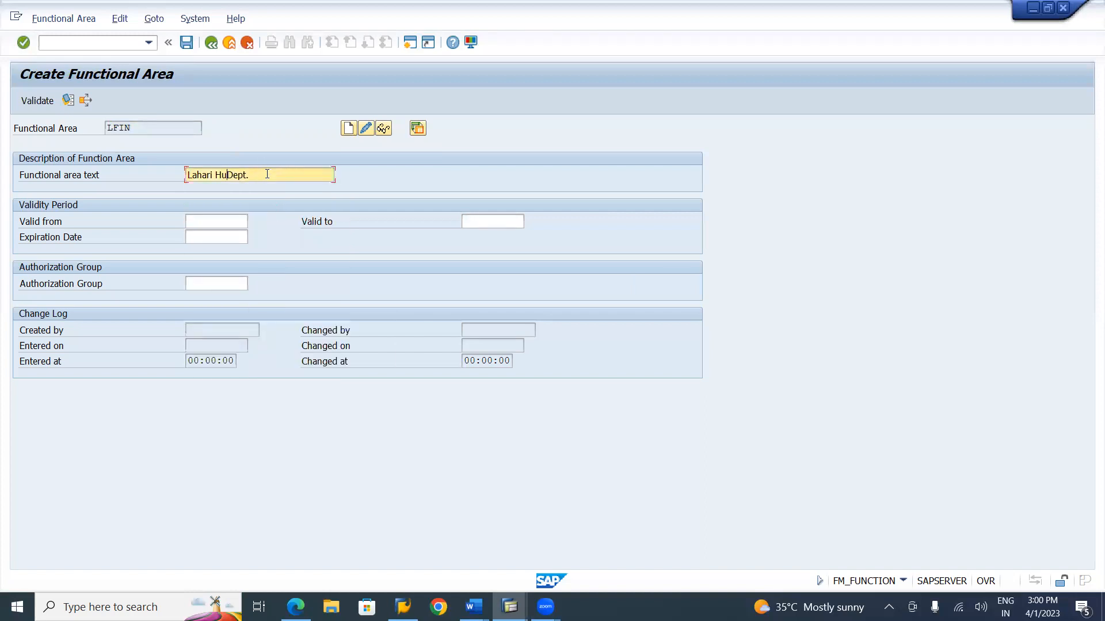
{"action": "key", "text": "BackSpace"}
{"action": "type", "text": "f"}
{"action": "key", "text": "BackSpace"}
{"action": "type", "text": "Finance"}
- Set the validity period of functional area LFIN from 01.04.2022 to 31.12.9999 and save it
{"action": "left_click", "coordinate": [213, 223]}
{"action": "type", "text": "01.04.2022"}
{"action": "key", "text": "Down"}
{"action": "key", "text": "Tab"}
{"action": "key", "text": "Tab"}
{"action": "key", "text": "shift+Tab"}
{"action": "type", "text": "31.12.9999"}
{"action": "key", "text": "Down"}
{"action": "key", "text": "Tab"}
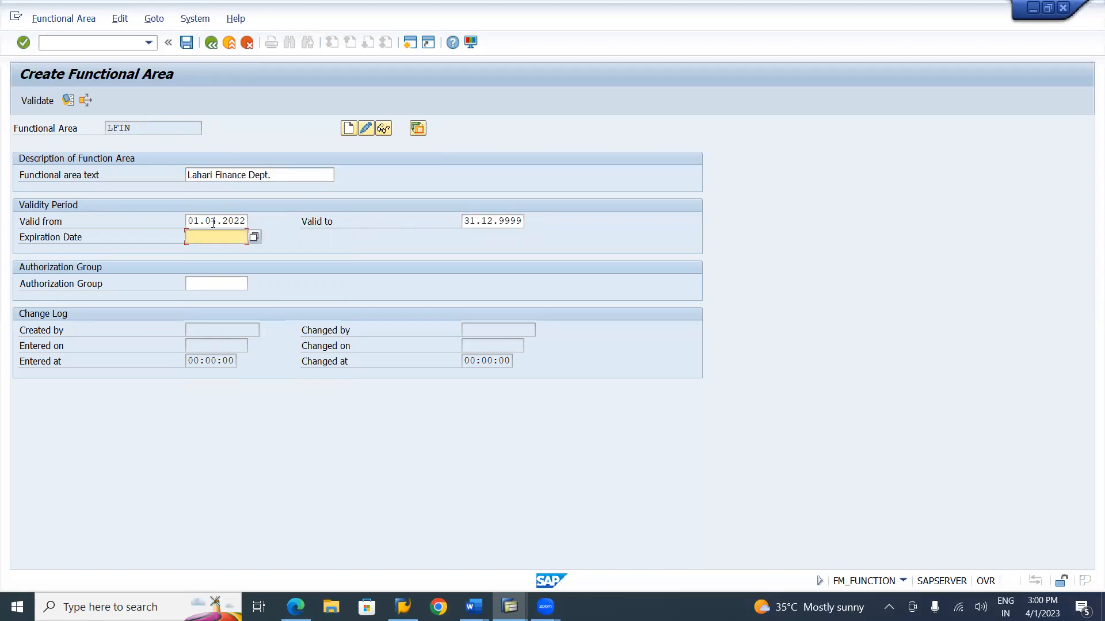
{"action": "left_click", "coordinate": [185, 42]}
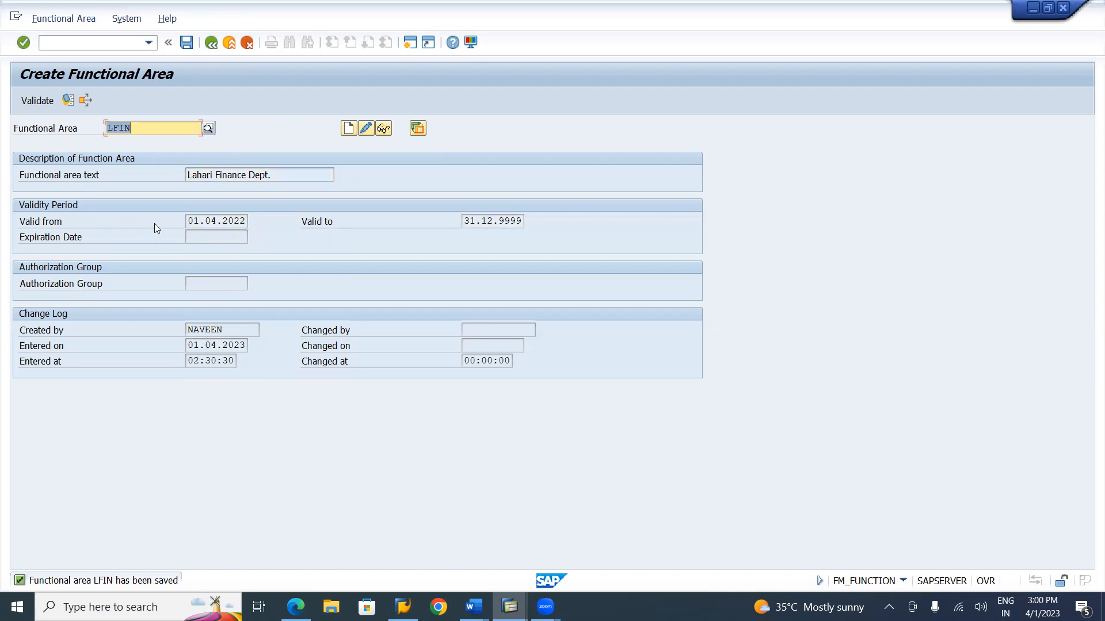
- Start creating a new functional area with the code LPUR
{"action": "left_click", "coordinate": [150, 124]}
{"action": "key", "text": "BackSpace"}
{"action": "key", "text": "BackSpace"}
{"action": "key", "text": "BackSpace"}
{"action": "type", "text": "PUR"}
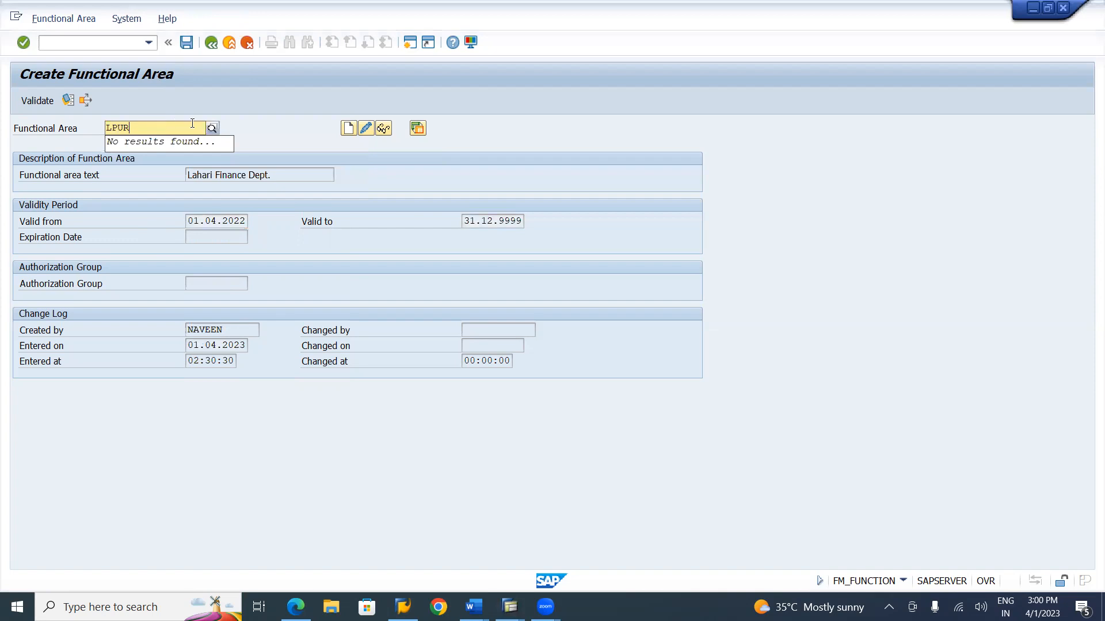
{"action": "left_click", "coordinate": [348, 128]}
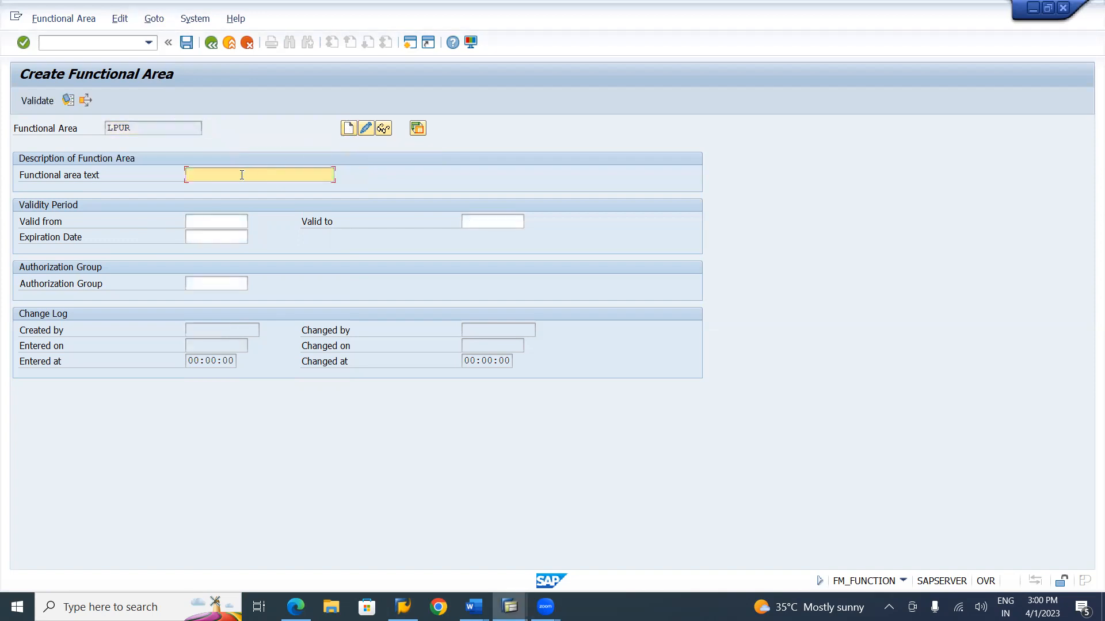
- Enter "Lahari Purhchase Dept." as the functional area text of LPUR, adapting the earlier Lahari Finance Dept. entry
{"action": "left_click", "coordinate": [242, 175]}
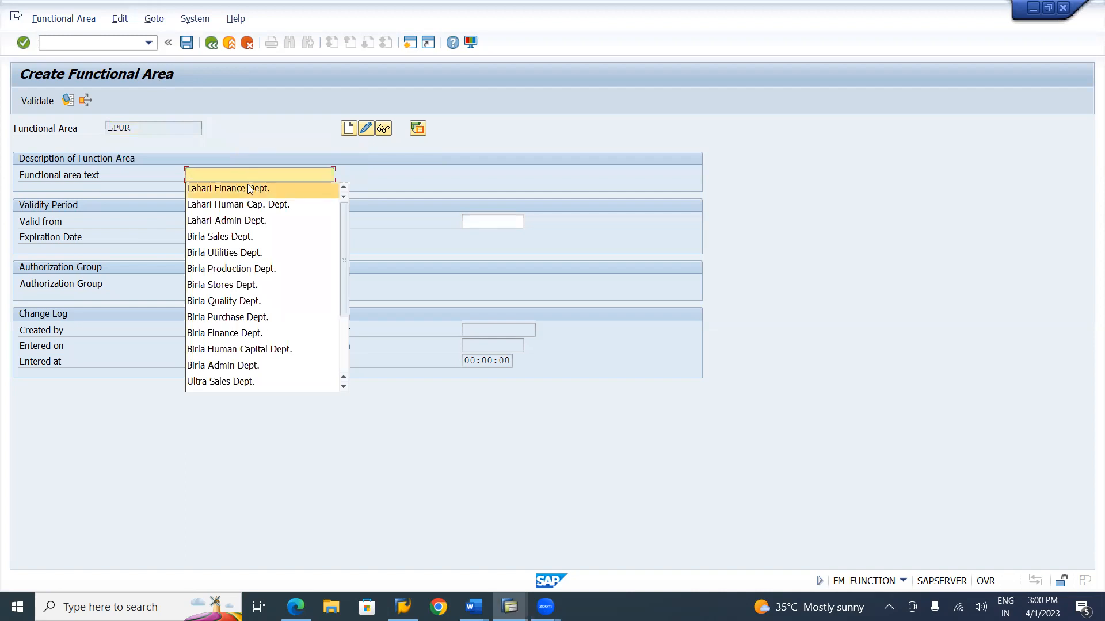
{"action": "left_click", "coordinate": [249, 189]}
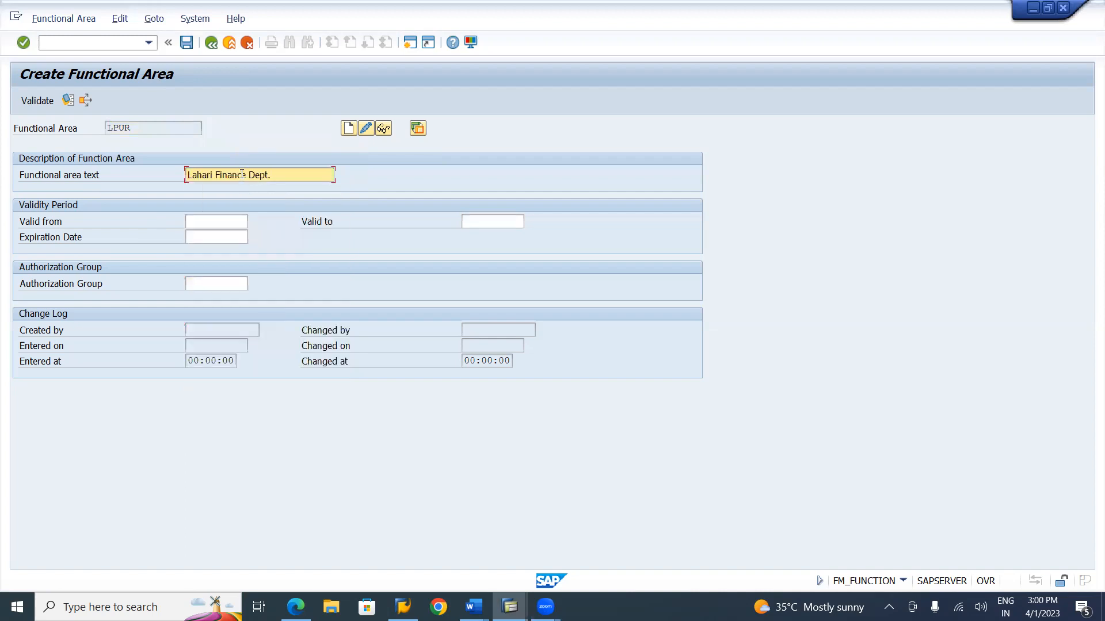
{"action": "key", "text": "BackSpace"}
{"action": "key", "text": "BackSpace"}
{"action": "key", "text": "BackSpace"}
{"action": "key", "text": "BackSpace"}
{"action": "key", "text": "BackSpace"}
{"action": "key", "text": "BackSpace"}
{"action": "key", "text": "BackSpace"}
{"action": "type", "text": "Purhchase"}
- Set the validity period of functional area LPUR from 01.04.2022 to 31.12.9999 and save it
{"action": "left_click", "coordinate": [215, 221]}
{"action": "left_click", "coordinate": [215, 240]}
{"action": "left_click", "coordinate": [518, 223]}
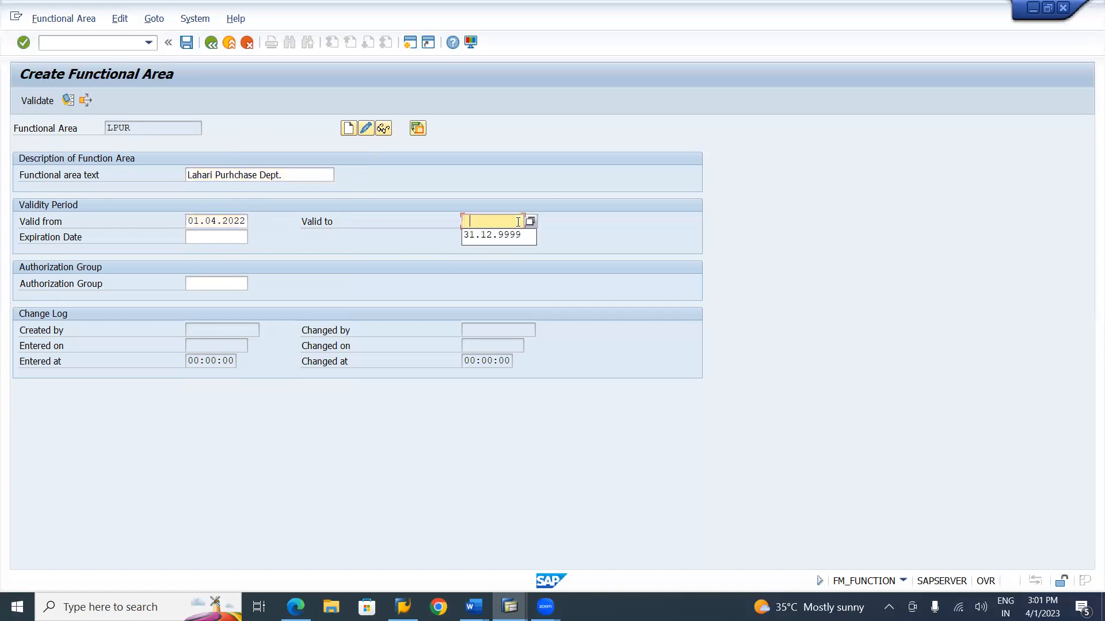
{"action": "left_click", "coordinate": [493, 236]}
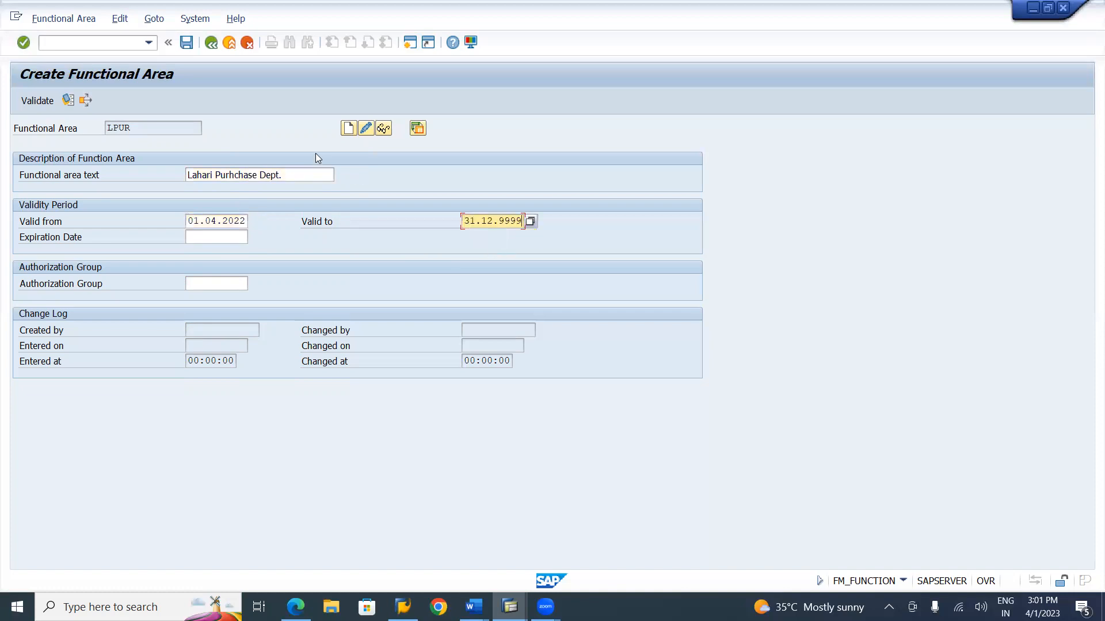
{"action": "left_click", "coordinate": [187, 42]}
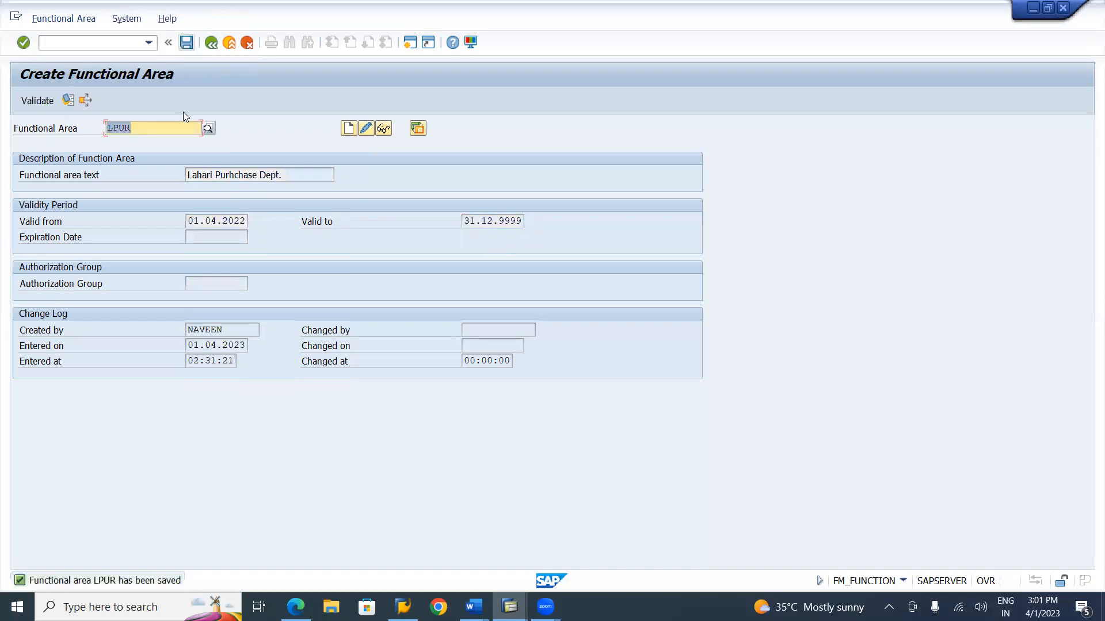
- Start creating a new functional area with the code LQLT
{"action": "left_click", "coordinate": [162, 125]}
{"action": "key", "text": "BackSpace"}
{"action": "key", "text": "BackSpace"}
{"action": "key", "text": "BackSpace"}
{"action": "type", "text": "QLT"}
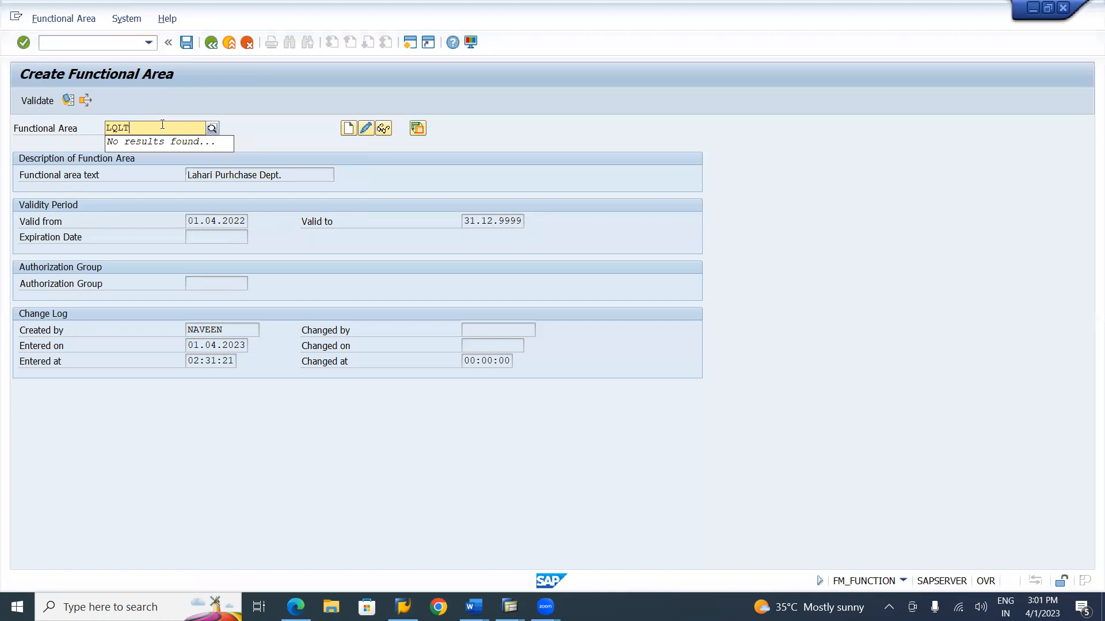
{"action": "left_click", "coordinate": [348, 129]}
{"action": "left_click", "coordinate": [348, 129]}
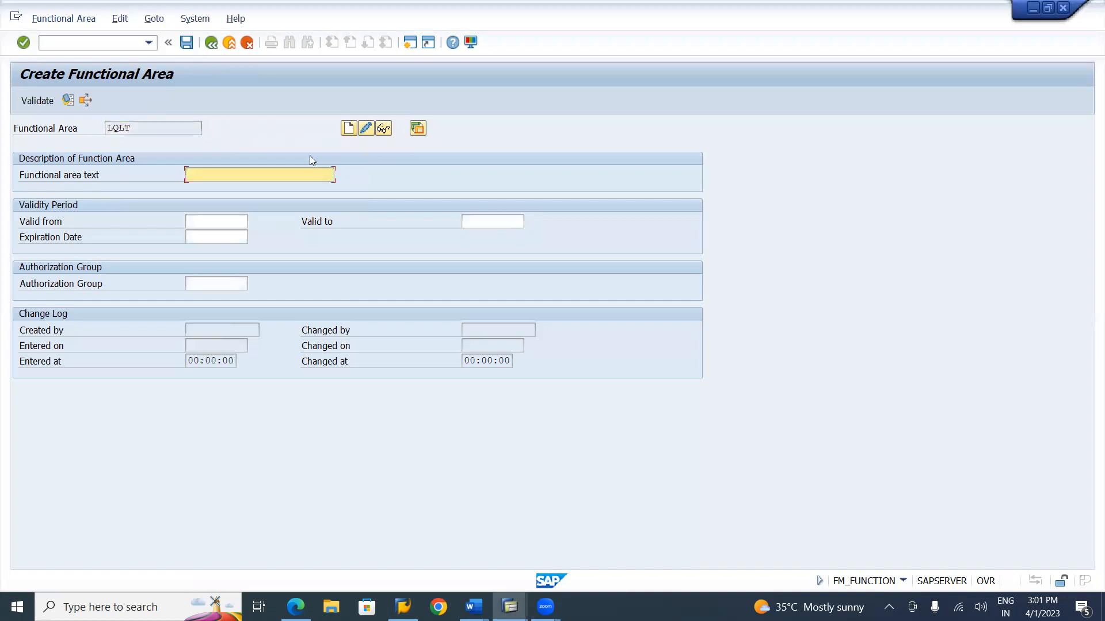
- Enter "Lahari Quality Dept." as the functional area text of LQLT, adapting the earlier Lahari Purhchase Dept. entry
{"action": "left_click", "coordinate": [251, 176]}
{"action": "key", "text": "Down"}
{"action": "key", "text": "Tab"}
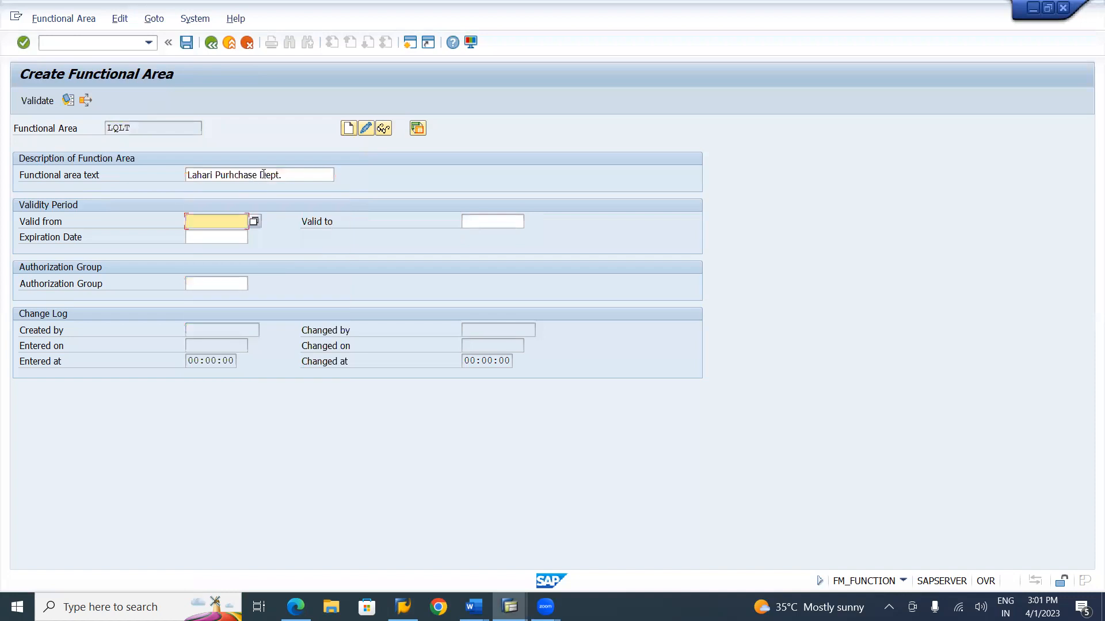
{"action": "left_click", "coordinate": [259, 175]}
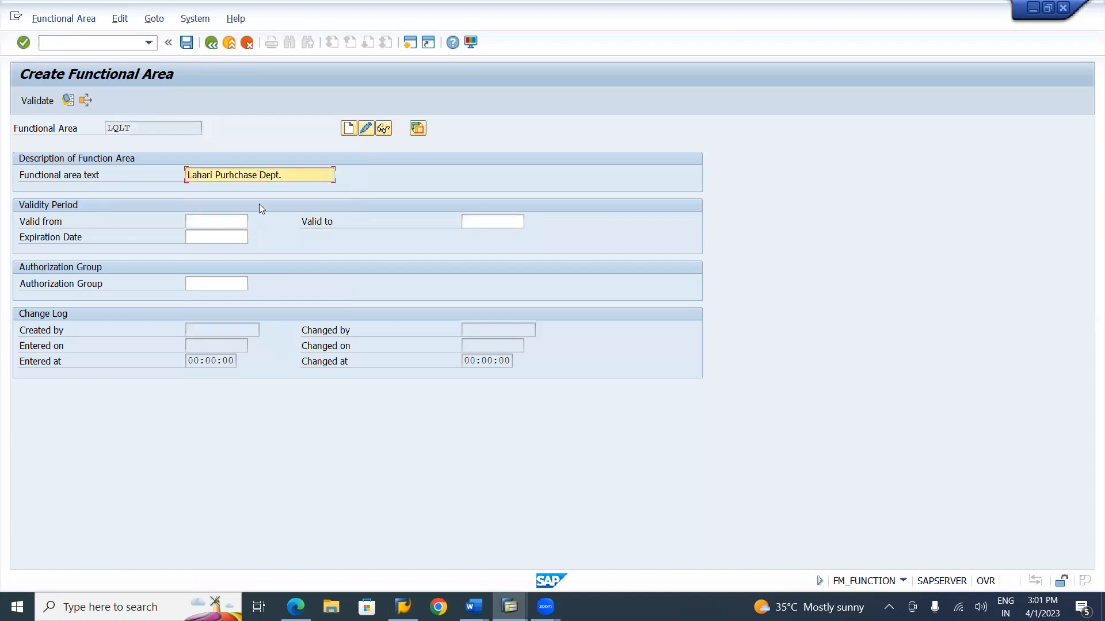
{"action": "key", "text": "BackSpace"}
{"action": "key", "text": "BackSpace"}
{"action": "key", "text": "BackSpace"}
{"action": "key", "text": "BackSpace"}
{"action": "key", "text": "BackSpace"}
{"action": "type", "text": "Q"}
- Set the validity period of functional area LQLT from 01.04.2022 to 31.12.9999 and save it
{"action": "left_click", "coordinate": [214, 221]}
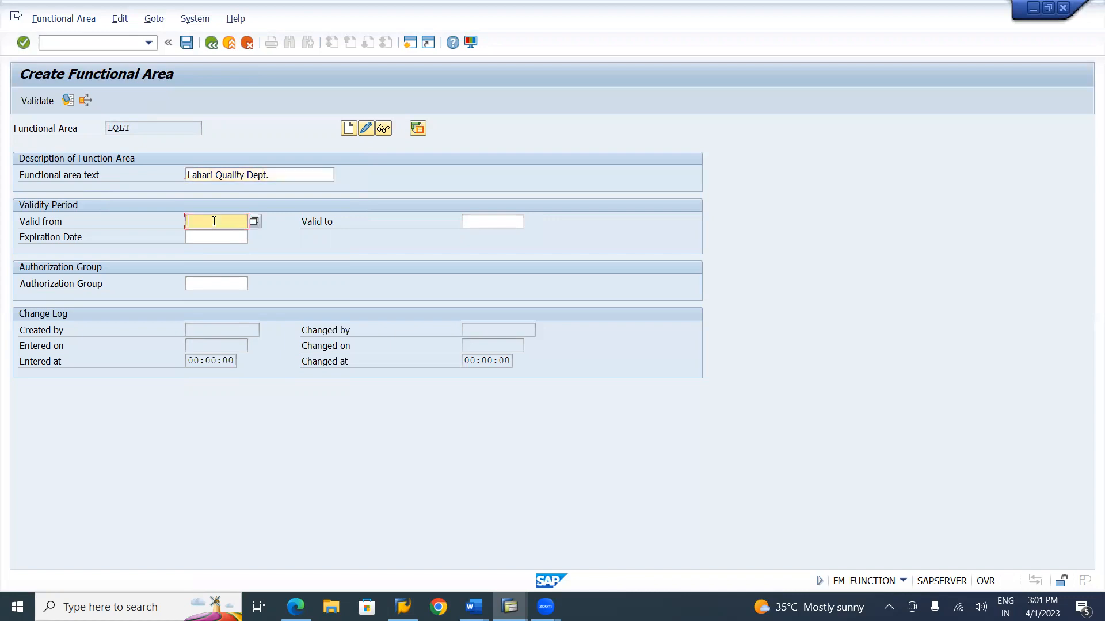
{"action": "key", "text": "Down"}
{"action": "key", "text": "Tab"}
{"action": "key", "text": "Down"}
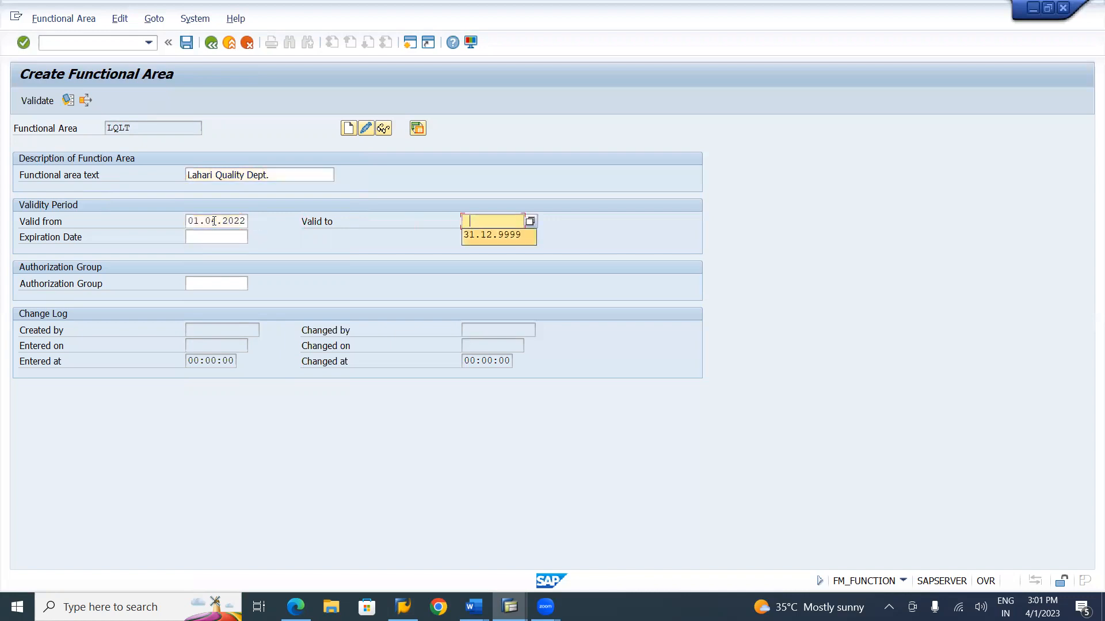
{"action": "key", "text": "Tab"}
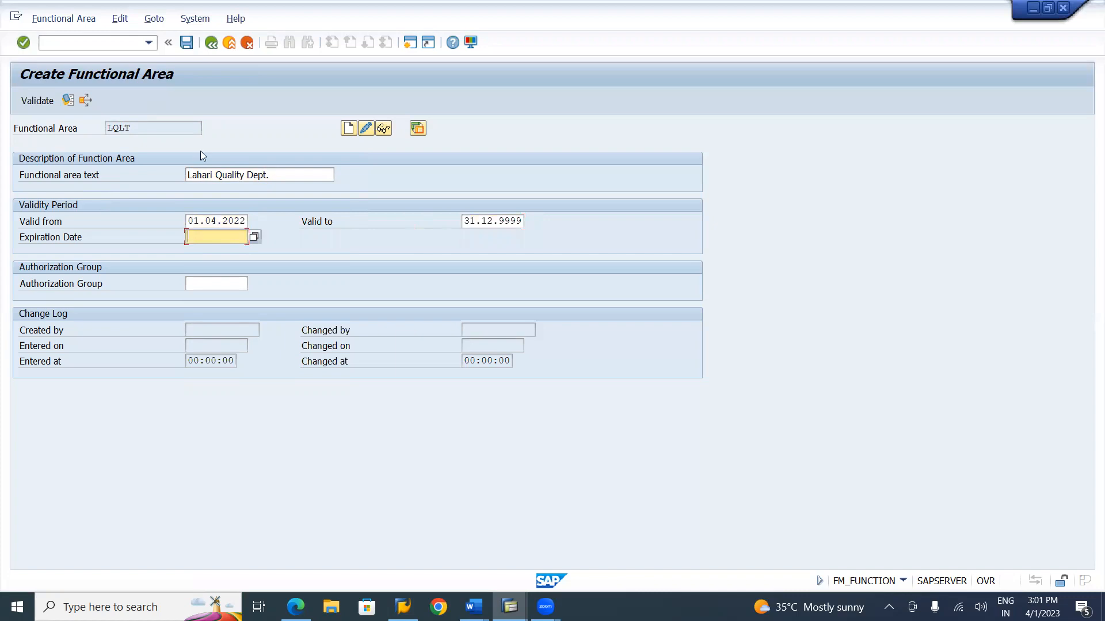
{"action": "left_click", "coordinate": [187, 45]}
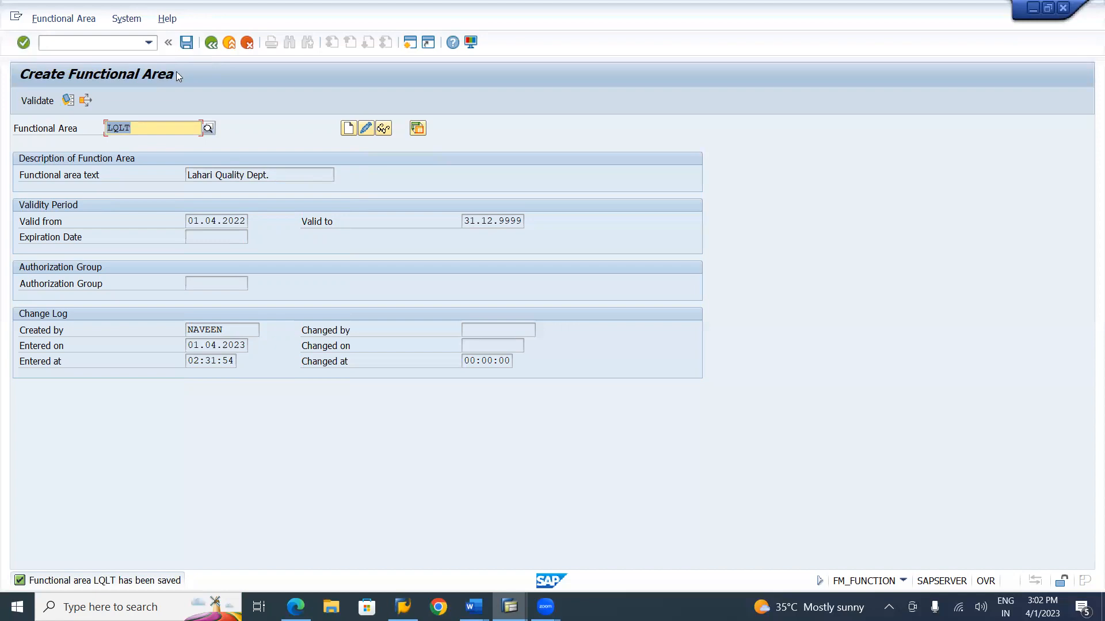
- Start creating a new functional area with the code LSTR
{"action": "type", "text": "L"}
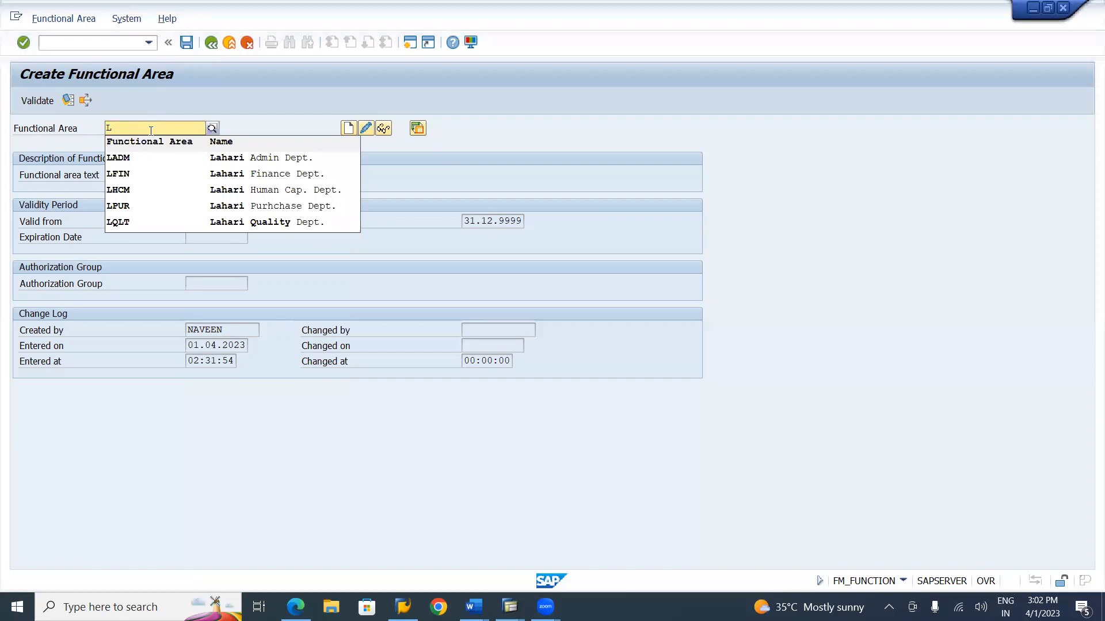
{"action": "type", "text": "STR"}
{"action": "left_click", "coordinate": [257, 132]}
{"action": "left_click", "coordinate": [343, 130]}
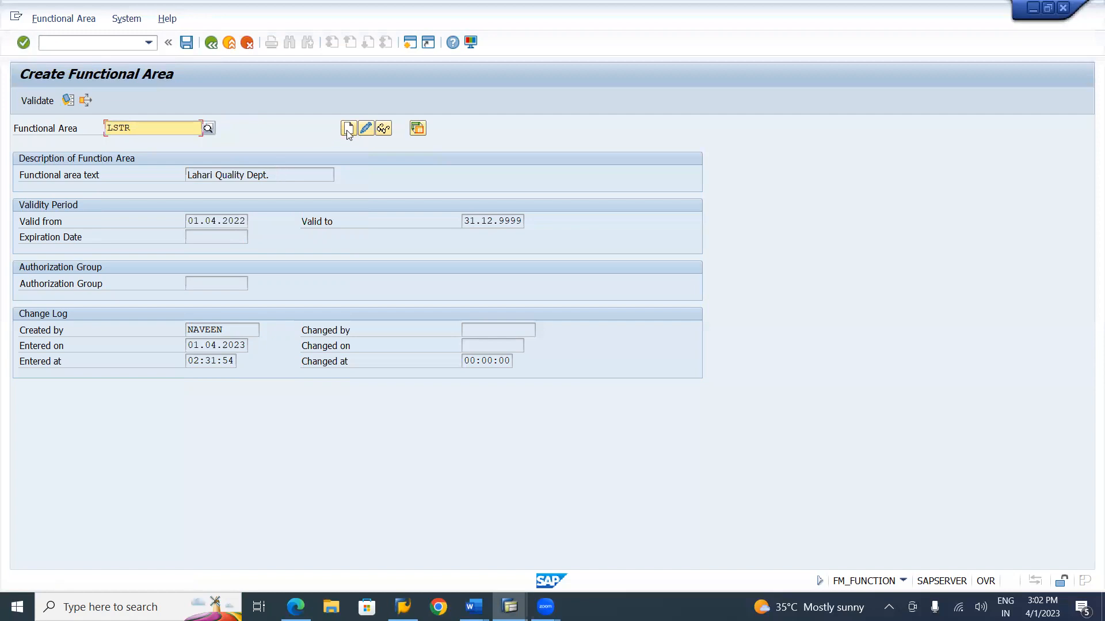
- Enter "Lahari Stores Dept." as the functional area text of LSTR, adapting the earlier Lahari Quality Dept. entry
{"action": "left_click", "coordinate": [244, 174]}
{"action": "key", "text": "Return"}
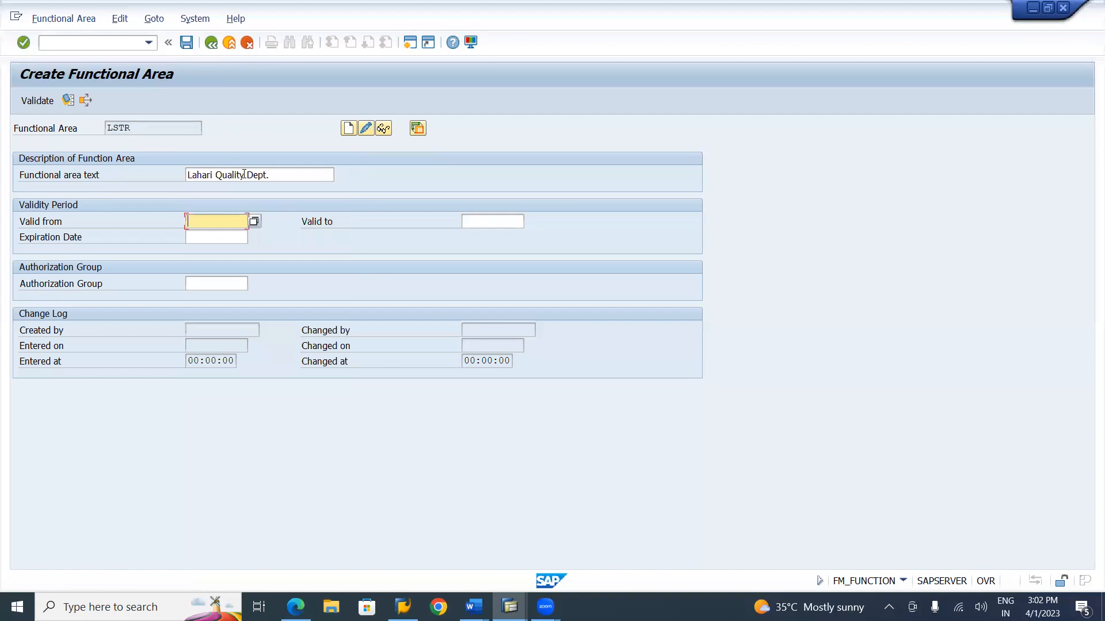
{"action": "left_click", "coordinate": [246, 174]}
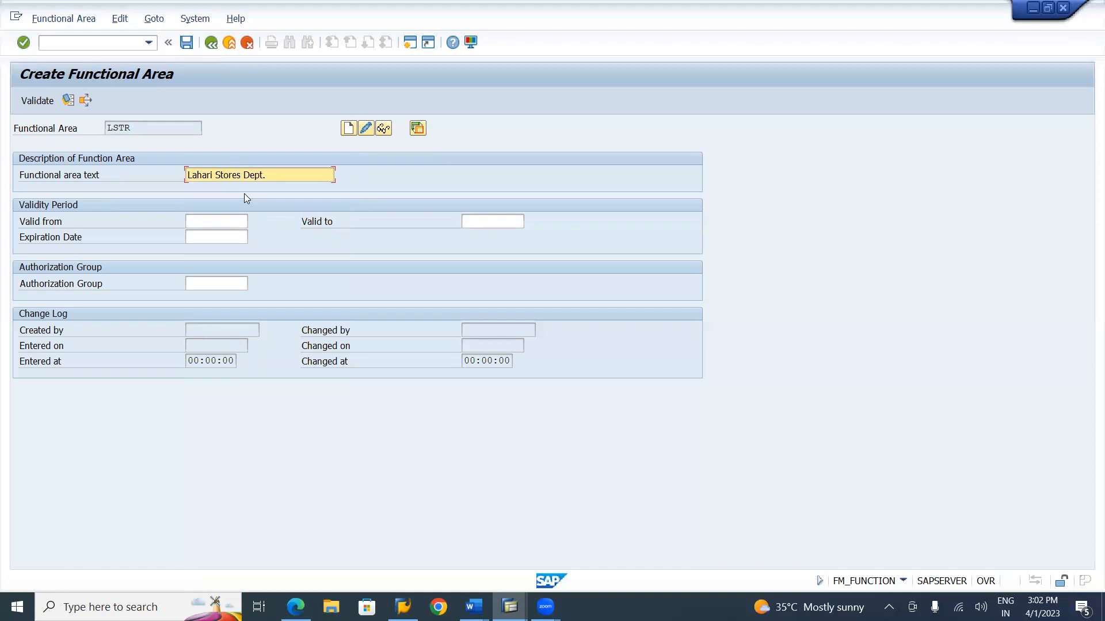
- Set the validity period of functional area LSTR from 01.04.2022 to 31.12.9999 and save it
{"action": "left_click", "coordinate": [223, 221]}
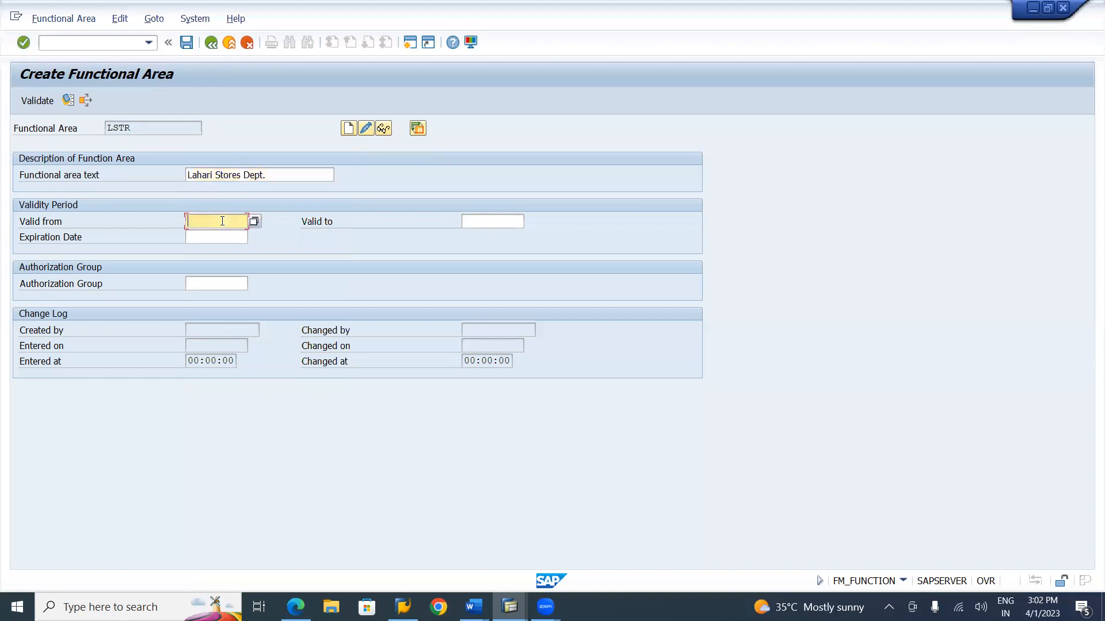
{"action": "key", "text": "Down"}
{"action": "key", "text": "Tab"}
{"action": "key", "text": "Down"}
{"action": "key", "text": "Tab"}
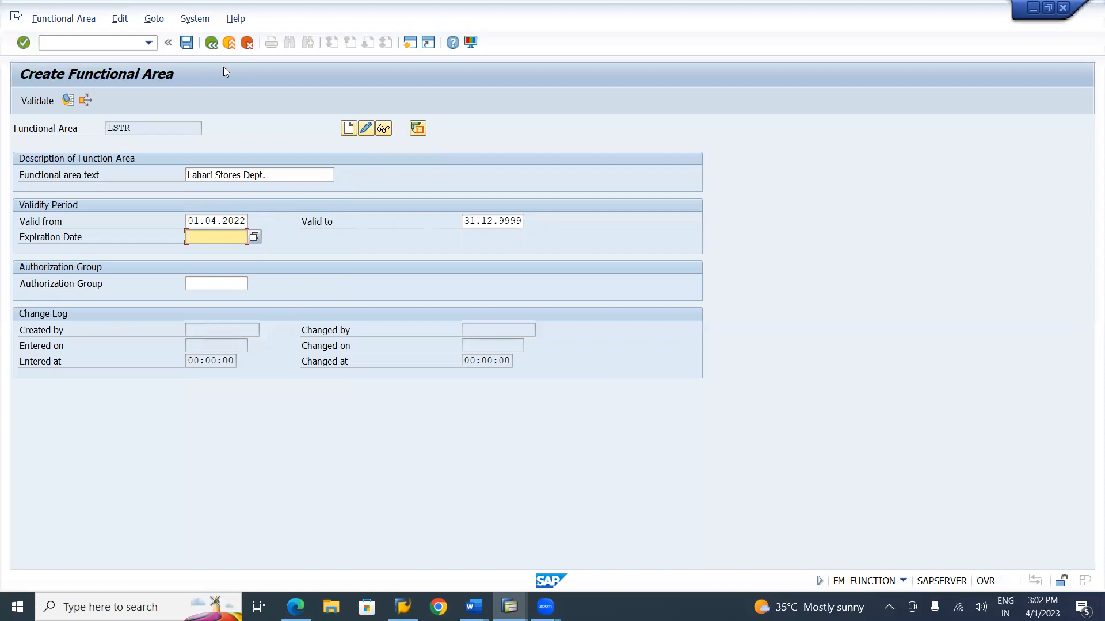
{"action": "left_click", "coordinate": [187, 42]}
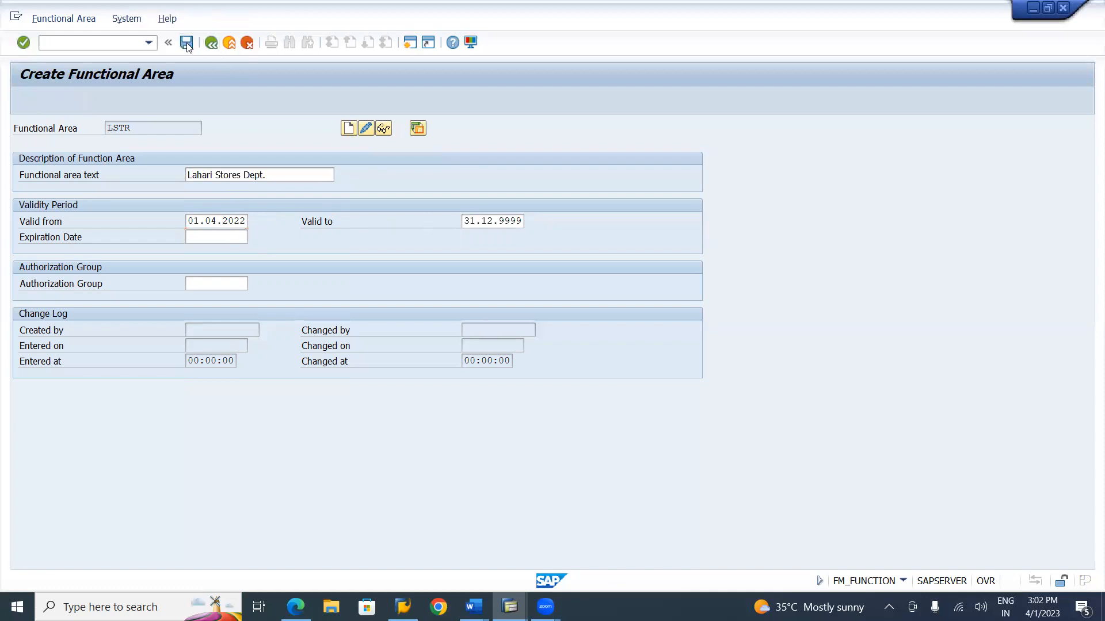
- Start creating a new functional area with the code LPRD
{"action": "left_click", "coordinate": [148, 127]}
{"action": "key", "text": "BackSpace"}
{"action": "key", "text": "BackSpace"}
{"action": "key", "text": "BackSpace"}
{"action": "key", "text": "BackSpace"}
{"action": "type", "text": "L"}
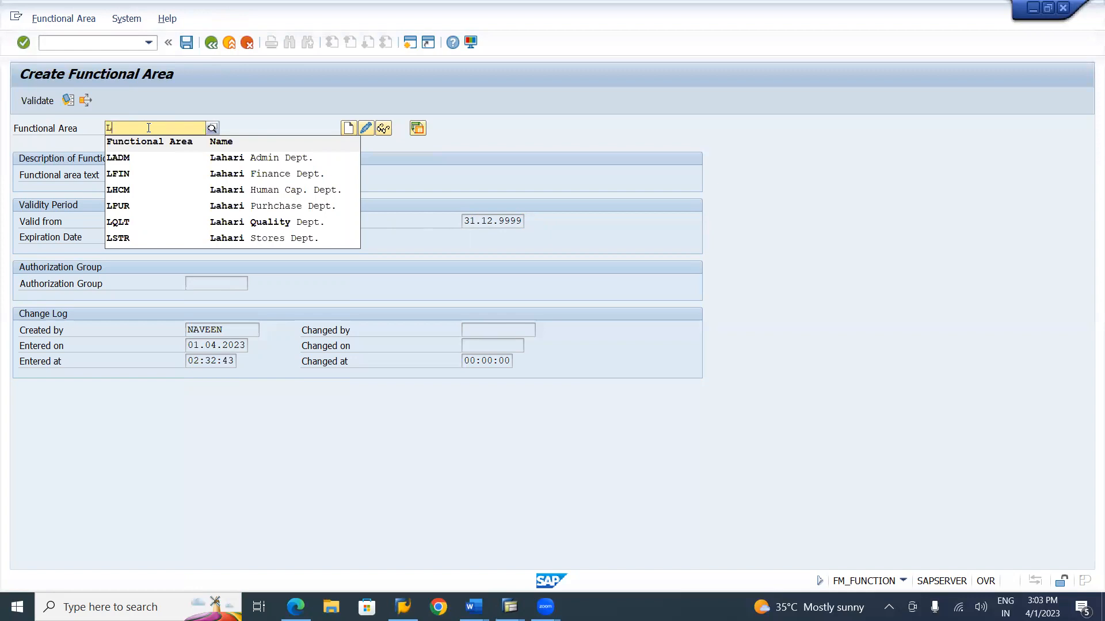
{"action": "type", "text": "PRD"}
{"action": "left_click", "coordinate": [348, 128]}
- Enter "Lahari Production Dept." as the functional area text of LPRD, adapting the earlier Lahari Stores Dept. entry
{"action": "key", "text": "Down"}
{"action": "key", "text": "Down"}
{"action": "key", "text": "Tab"}
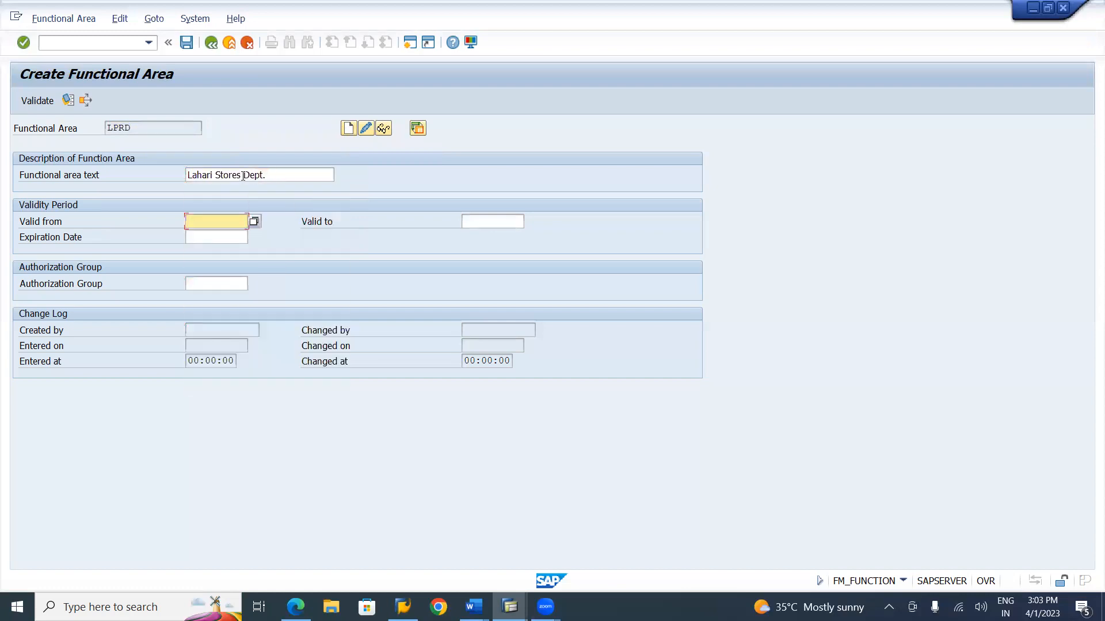
{"action": "left_click", "coordinate": [242, 176]}
{"action": "key", "text": "BackSpace"}
{"action": "key", "text": "BackSpace"}
{"action": "key", "text": "BackSpace"}
{"action": "key", "text": "BackSpace"}
{"action": "key", "text": "BackSpace"}
{"action": "key", "text": "BackSpace"}
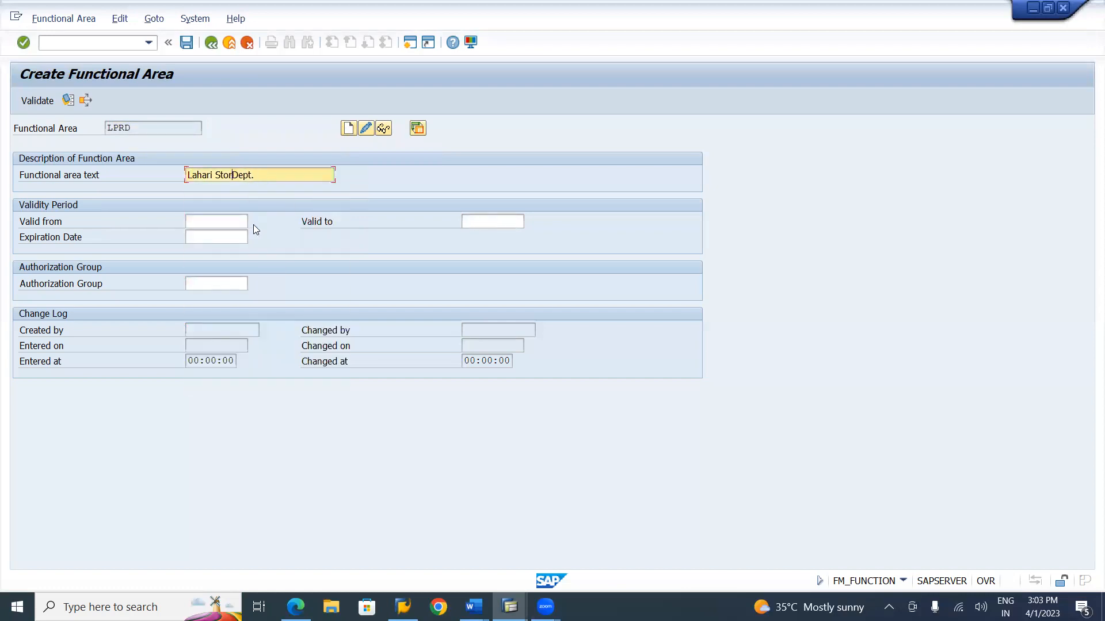
{"action": "key", "text": "BackSpace"}
{"action": "type", "text": "Production"}
- Set the validity period of functional area LPRD from 01.04.2022 to 31.12.9999 and save it
{"action": "left_click", "coordinate": [216, 224]}
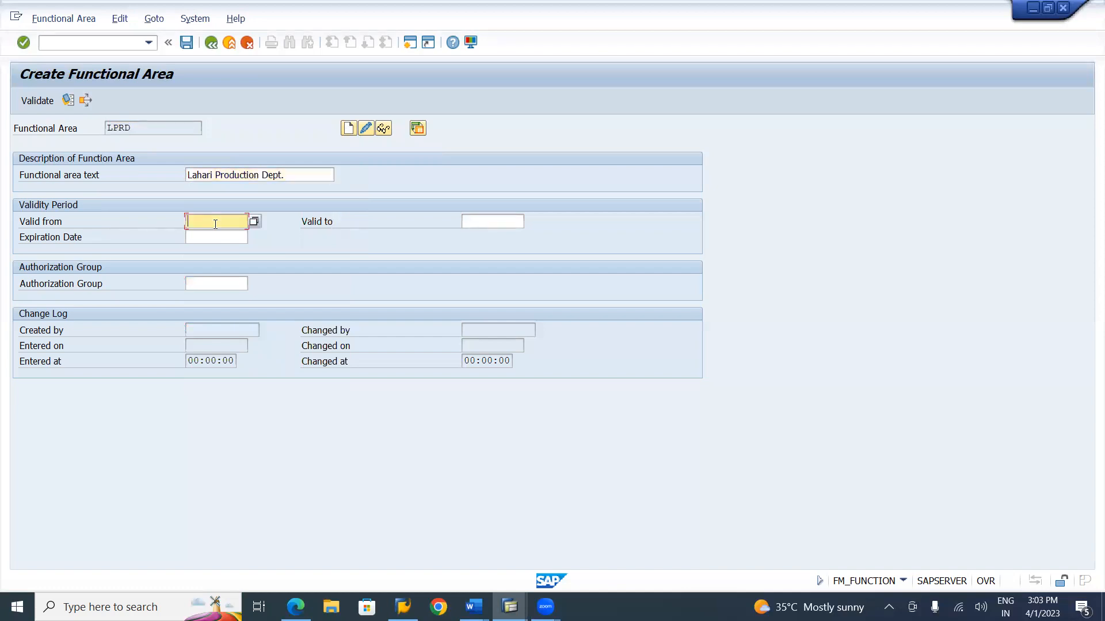
{"action": "key", "text": "Down"}
{"action": "key", "text": "Tab"}
{"action": "key", "text": "Down"}
{"action": "key", "text": "Tab"}
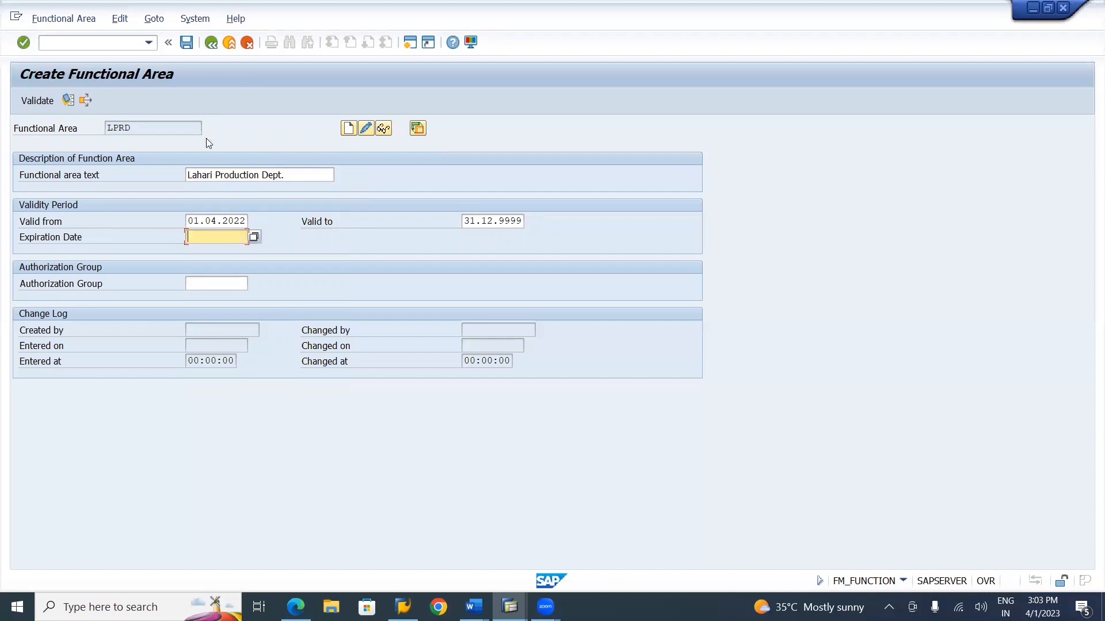
{"action": "left_click", "coordinate": [186, 43]}
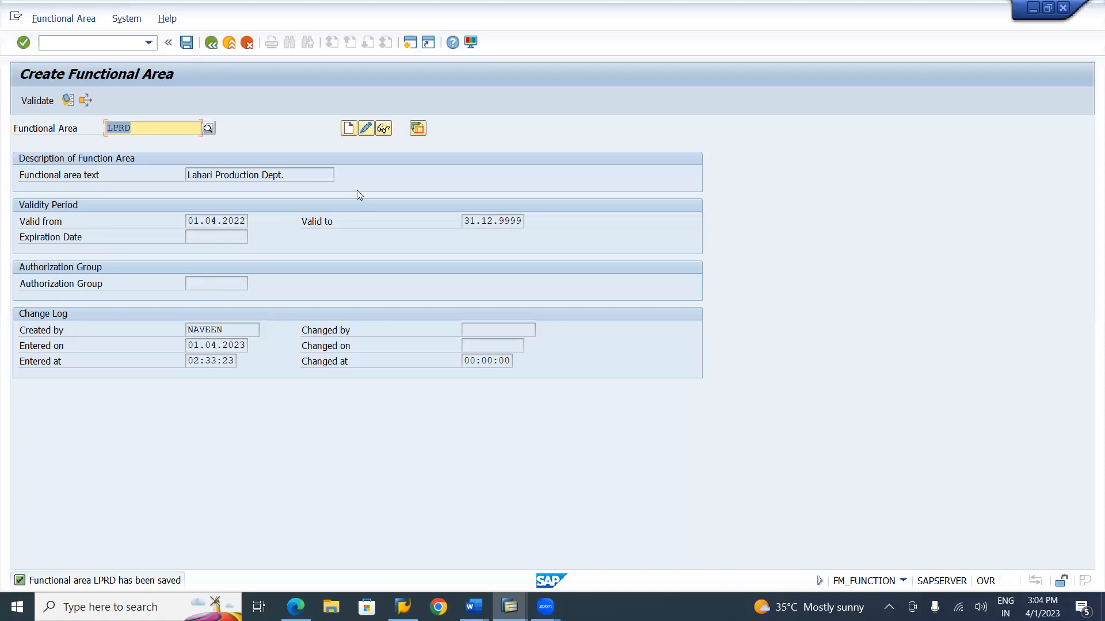
{"action": "left_click", "coordinate": [186, 43]}
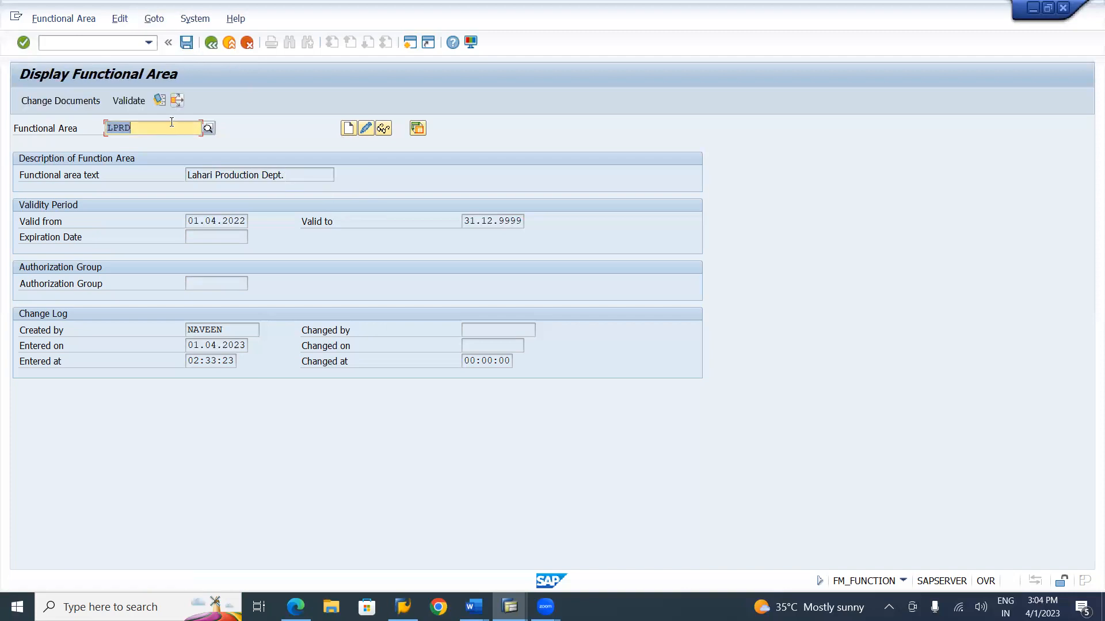
- Start creating a new functional area with the code LUTL
{"action": "type", "text": "L"}
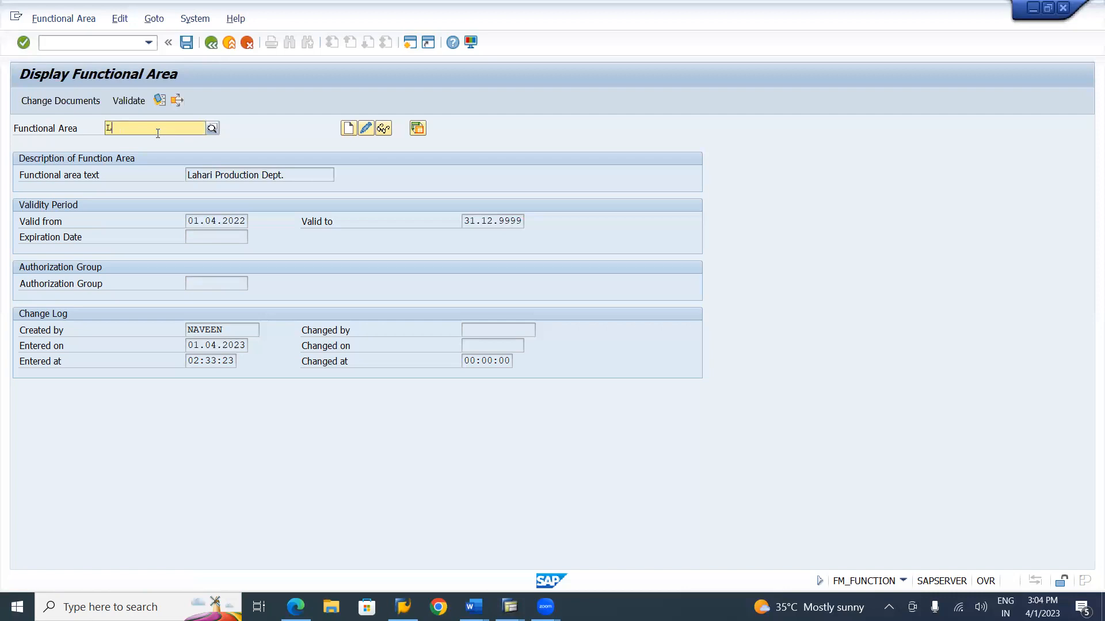
{"action": "type", "text": "UTL"}
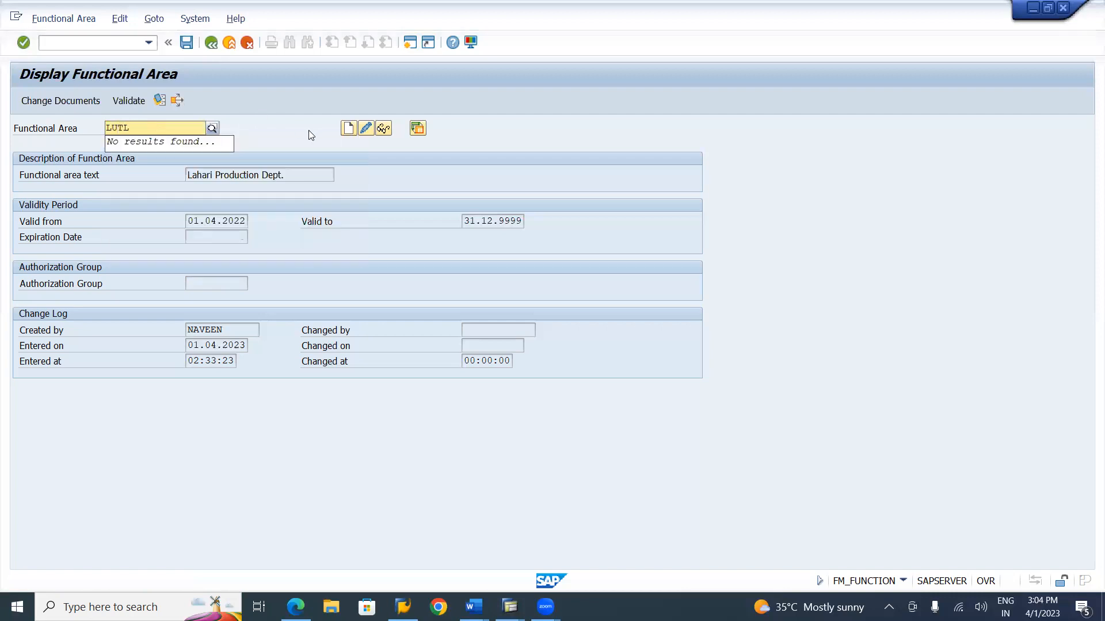
{"action": "left_click", "coordinate": [348, 128]}
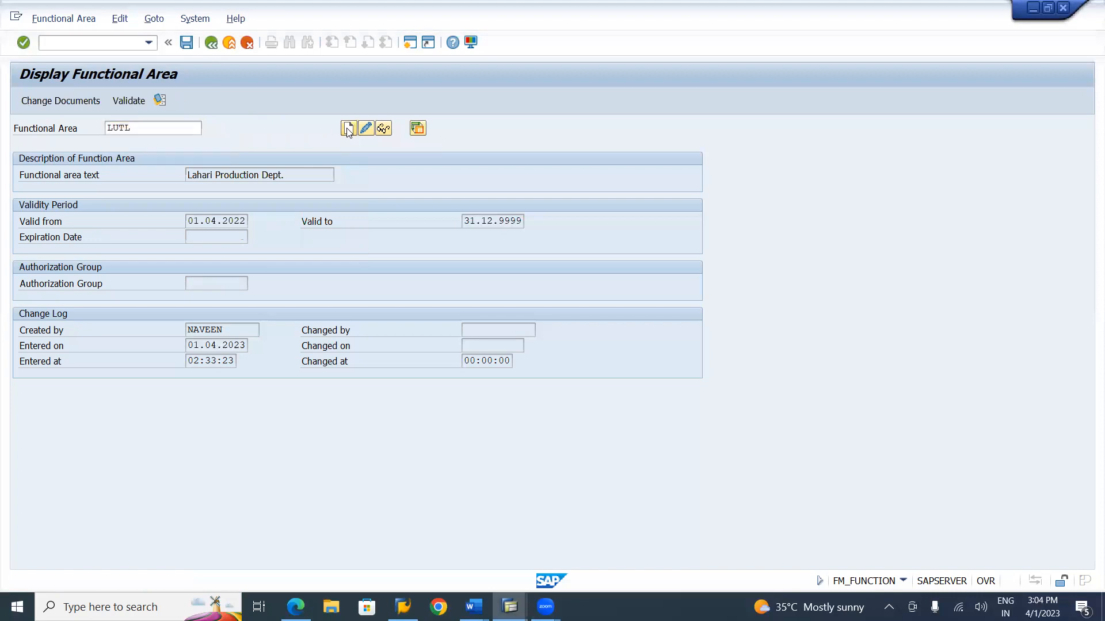
- Enter "Lahari Utilitie Dept." as the functional area text of LUTL, adapting the Lahari Production Dept. entry, and save the area
{"action": "left_click", "coordinate": [268, 171]}
{"action": "key", "text": "Down"}
{"action": "key", "text": "Tab"}
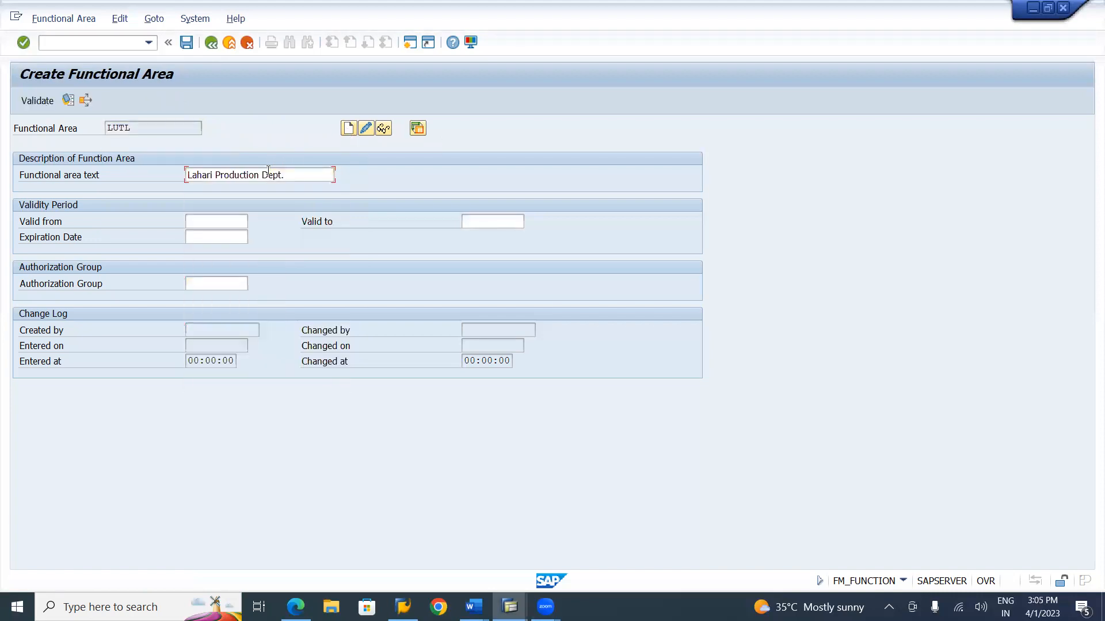
{"action": "left_click", "coordinate": [259, 175]}
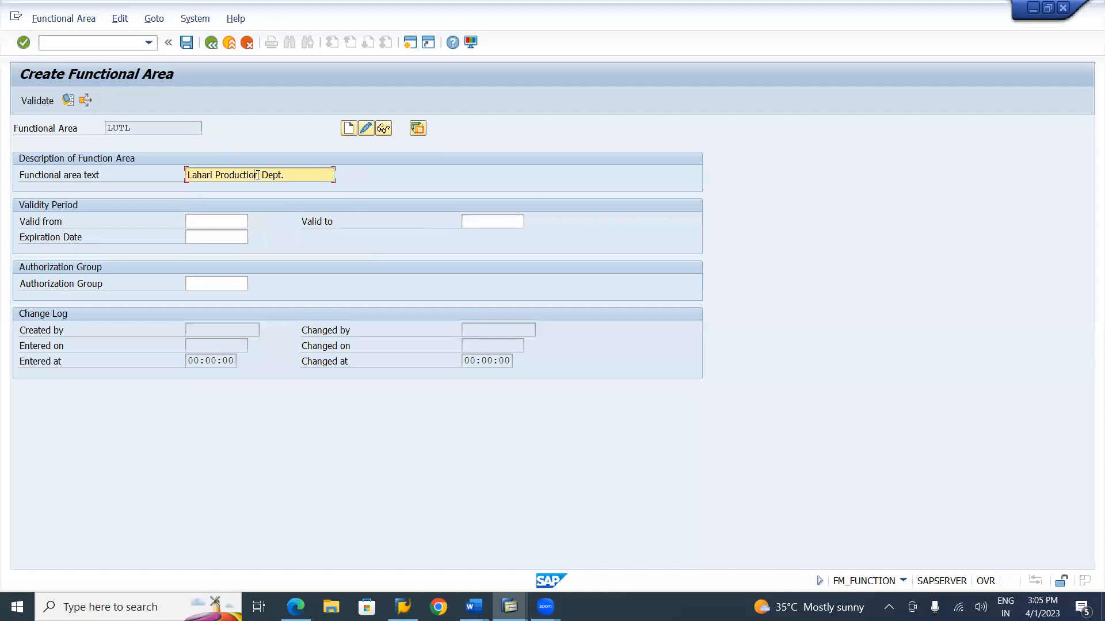
{"action": "key", "text": "BackSpace"}
{"action": "key", "text": "BackSpace"}
{"action": "key", "text": "BackSpace"}
{"action": "key", "text": "BackSpace"}
{"action": "key", "text": "BackSpace"}
{"action": "key", "text": "BackSpace"}
{"action": "key", "text": "BackSpace"}
{"action": "key", "text": "BackSpace"}
{"action": "key", "text": "BackSpace"}
{"action": "key", "text": "BackSpace"}
{"action": "type", "text": "Utilitie"}
{"action": "key", "text": "ctrl+s"}
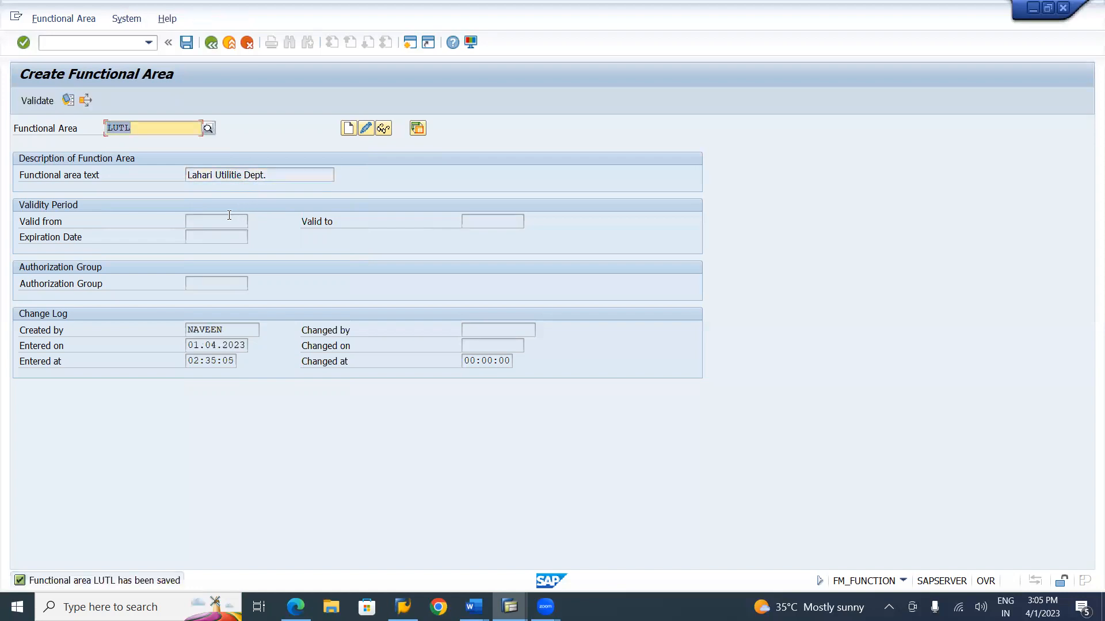
- Open functional area LUTL for changing and set its validity period from 01.04.2022 to 31.12.9999
{"action": "left_click", "coordinate": [229, 215]}
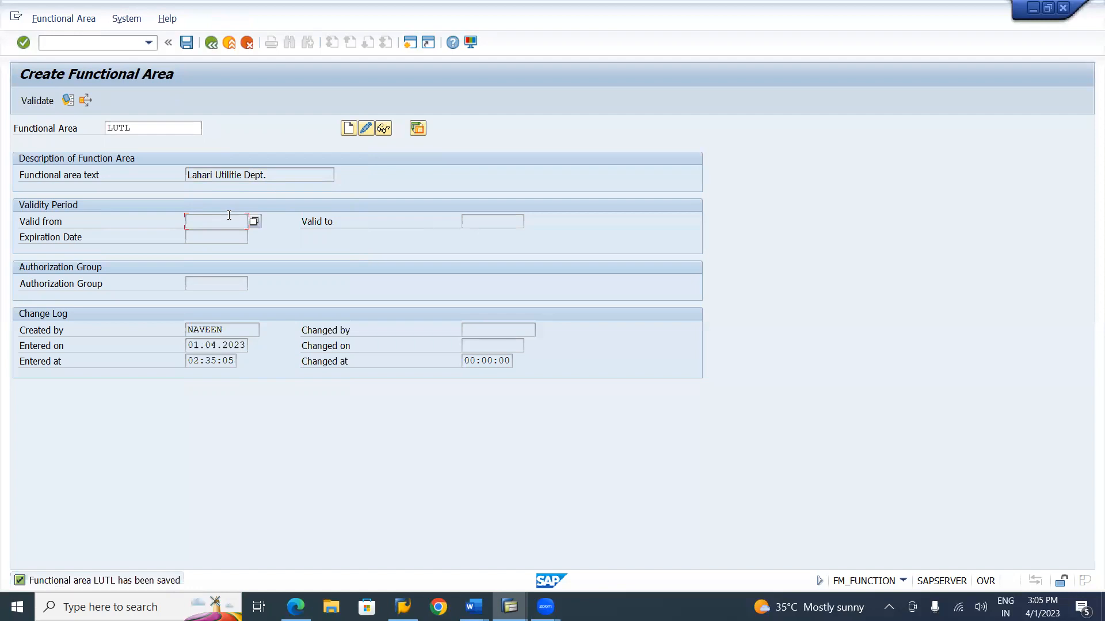
{"action": "key", "text": "Return"}
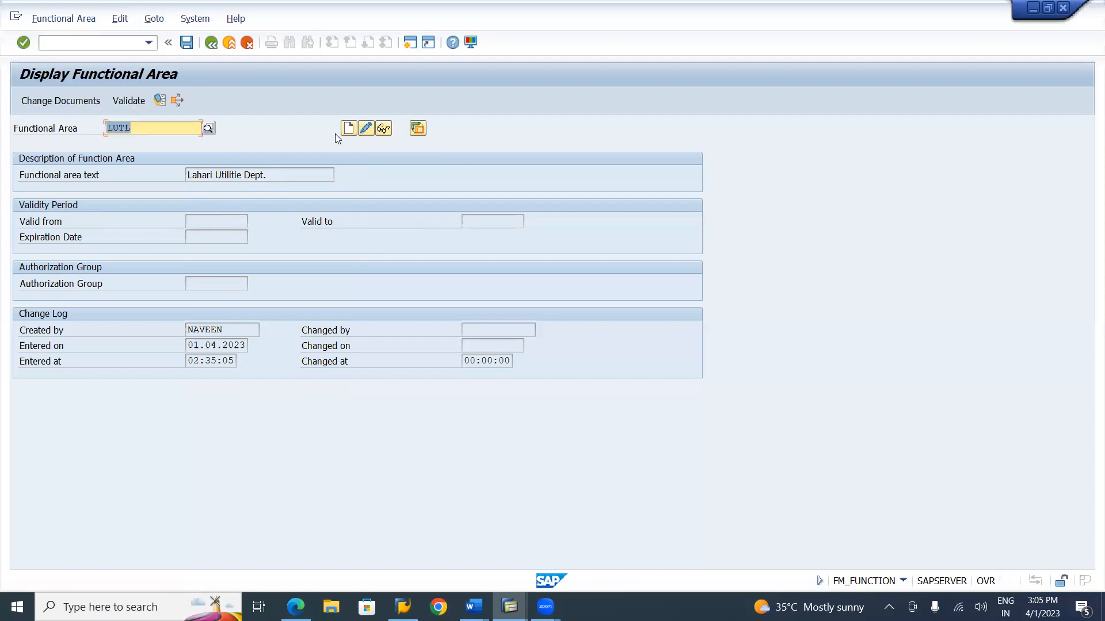
{"action": "left_click", "coordinate": [366, 127]}
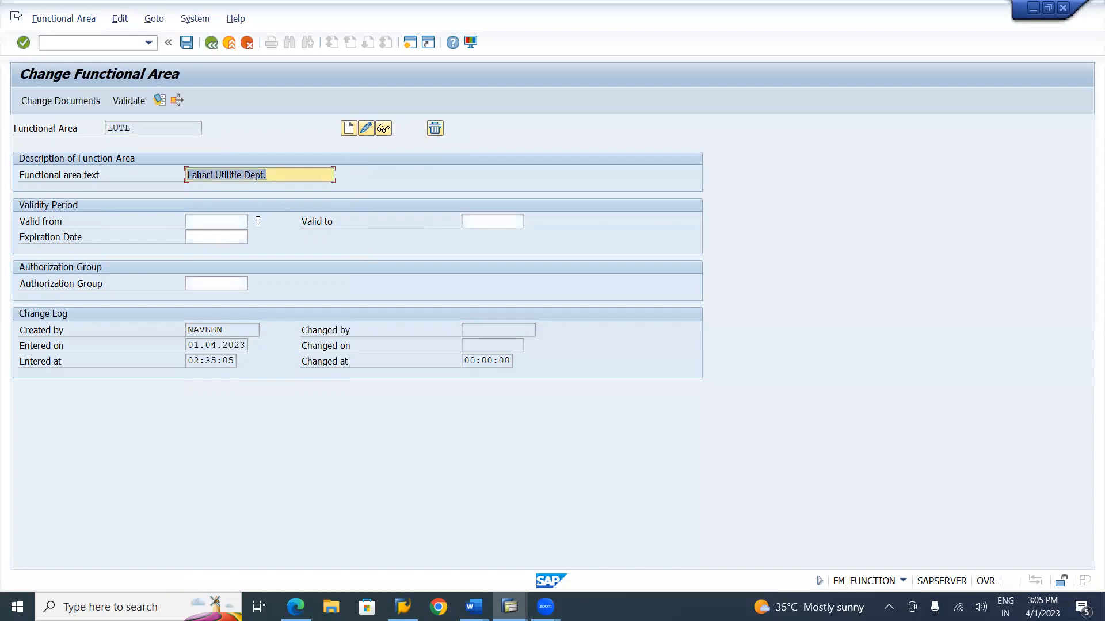
{"action": "left_click", "coordinate": [219, 220]}
{"action": "key", "text": "Down"}
{"action": "key", "text": "Down"}
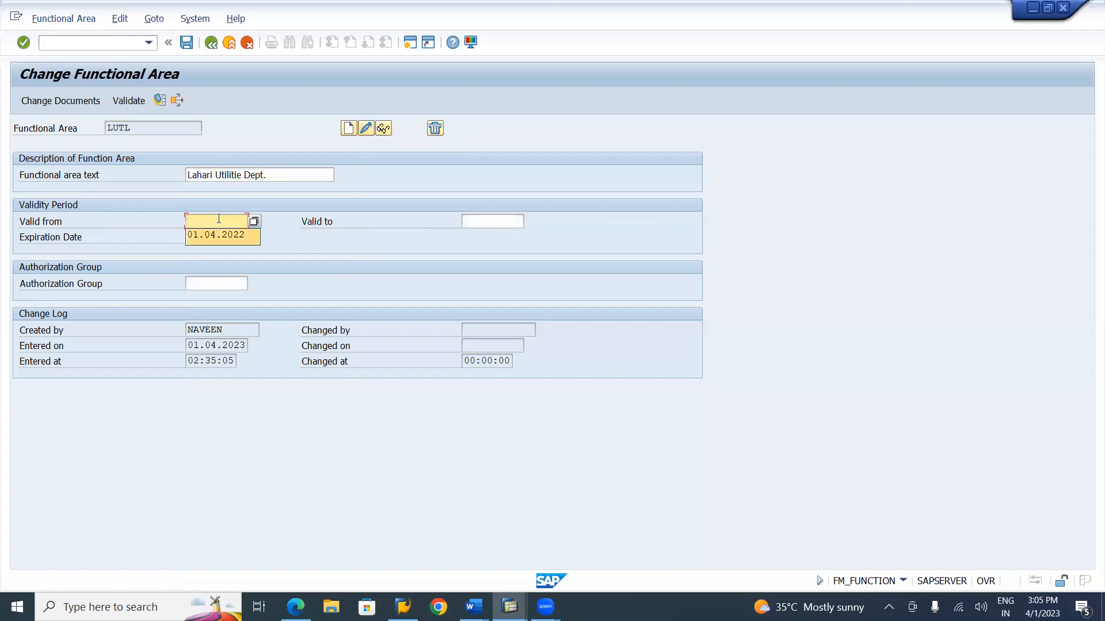
{"action": "key", "text": "Return"}
{"action": "key", "text": "Down"}
{"action": "key", "text": "Down"}
{"action": "key", "text": "Return"}
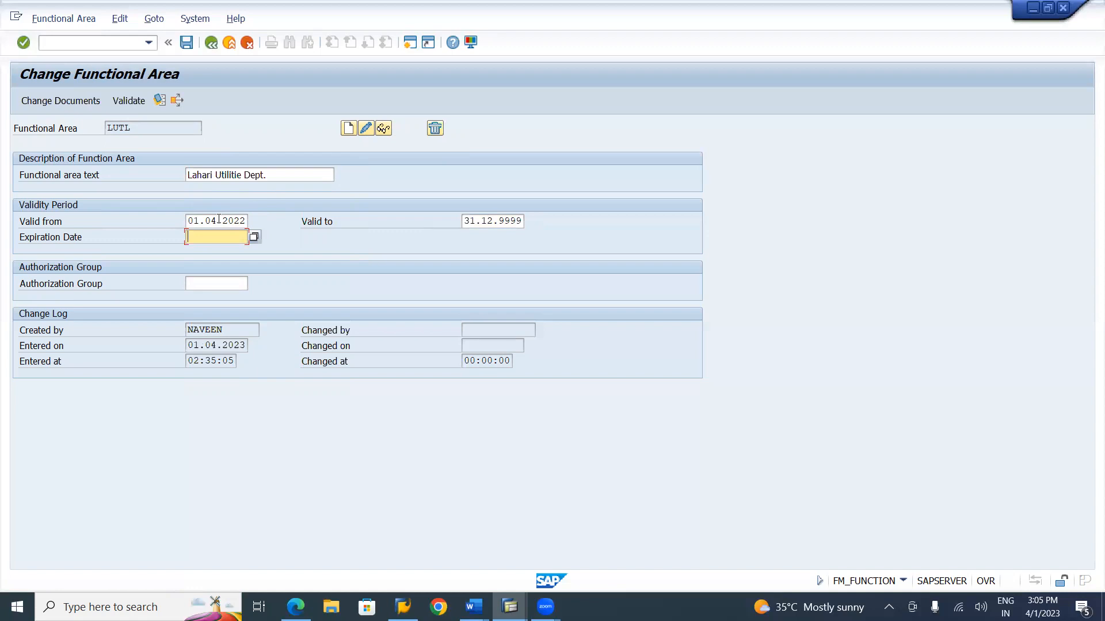
- Correct the functional area text of LUTL to "Lahari Utilities Dept." and save the change
{"action": "left_click", "coordinate": [240, 175]}
{"action": "key", "text": "BackSpace"}
{"action": "key", "text": "BackSpace"}
{"action": "key", "text": "BackSpace"}
{"action": "key", "text": "BackSpace"}
{"action": "key", "text": "BackSpace"}
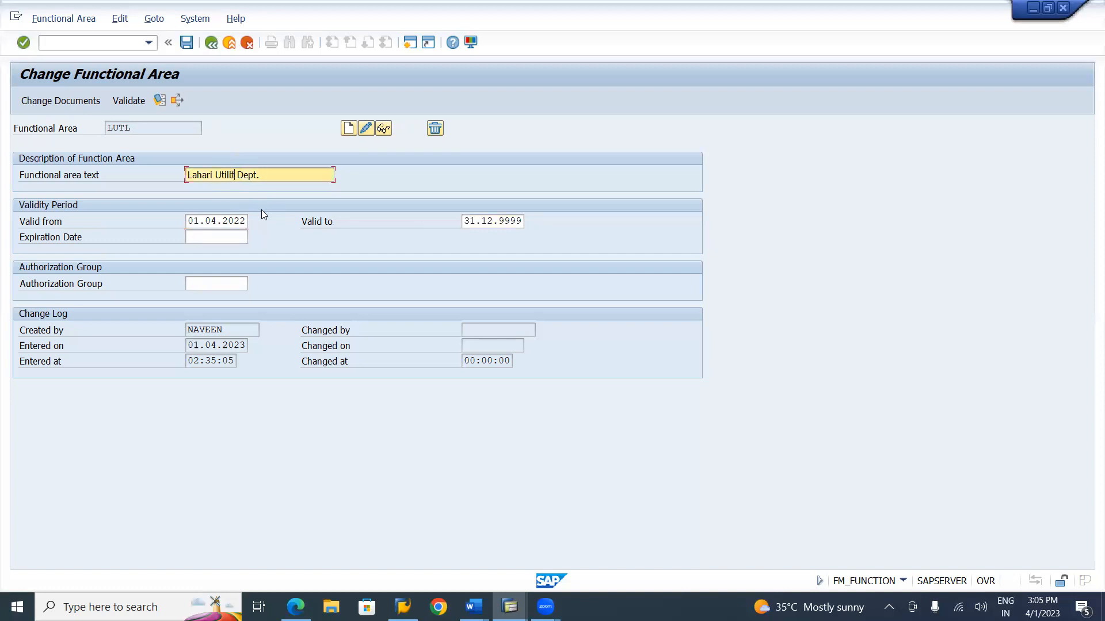
{"action": "type", "text": "lities"}
{"action": "left_click", "coordinate": [186, 43]}
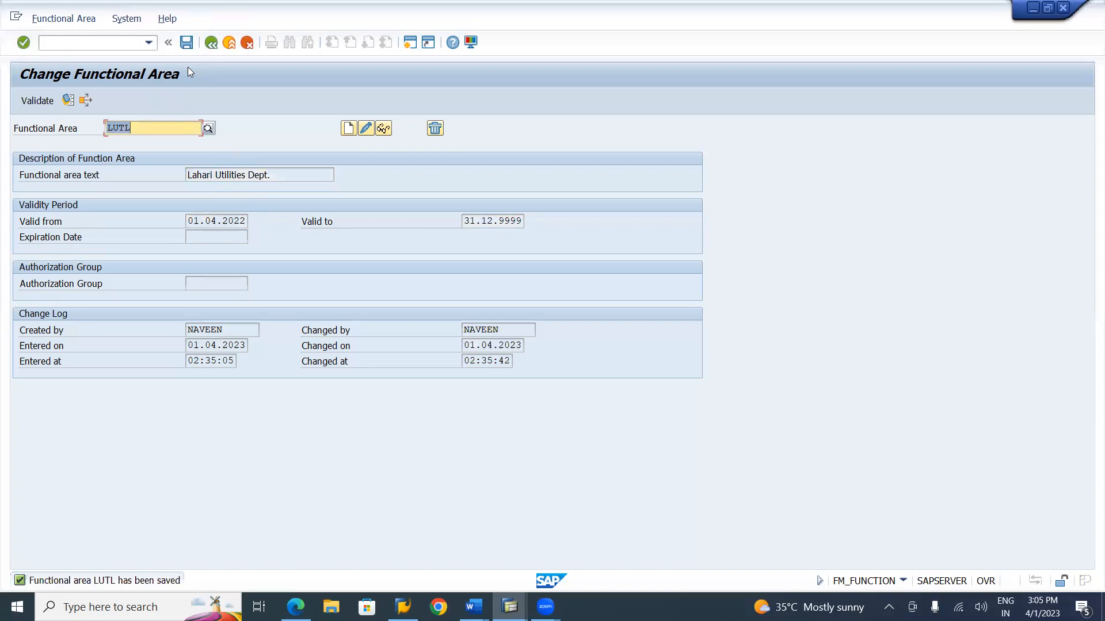
- Start creating a new functional area with the code LSAL
{"action": "left_click", "coordinate": [160, 128]}
{"action": "key", "text": "BackSpace"}
{"action": "key", "text": "BackSpace"}
{"action": "key", "text": "BackSpace"}
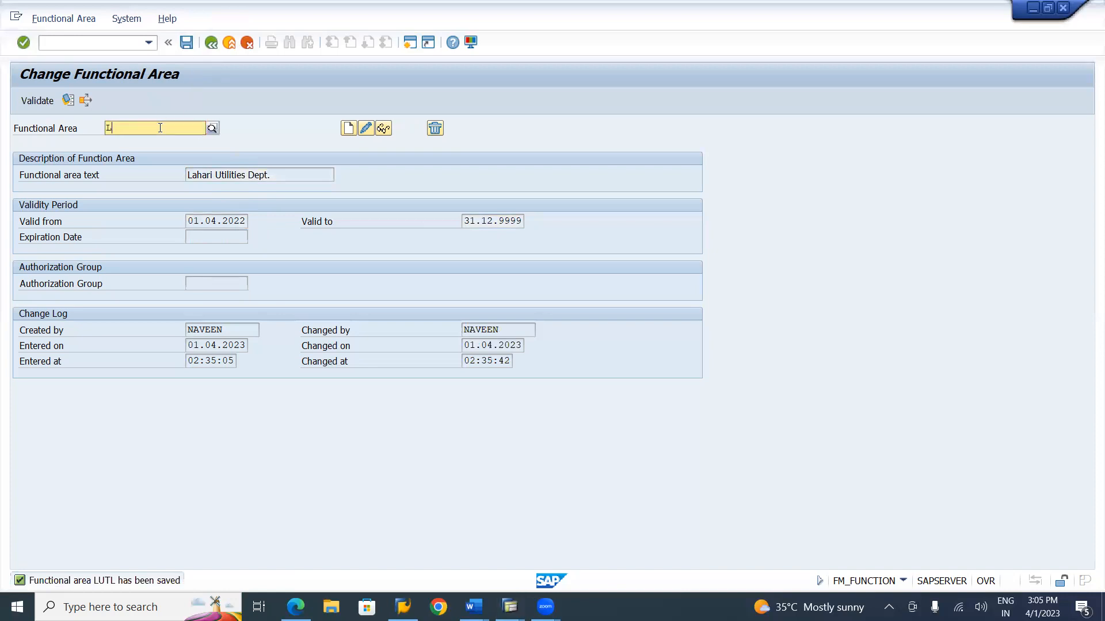
{"action": "type", "text": "SAL"}
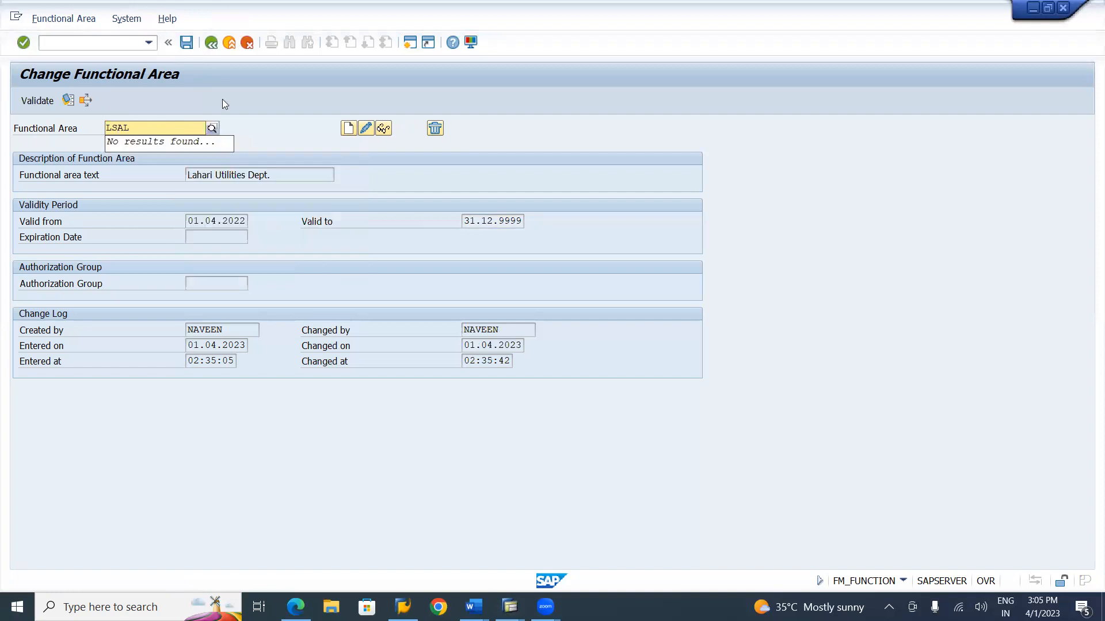
{"action": "left_click", "coordinate": [348, 127]}
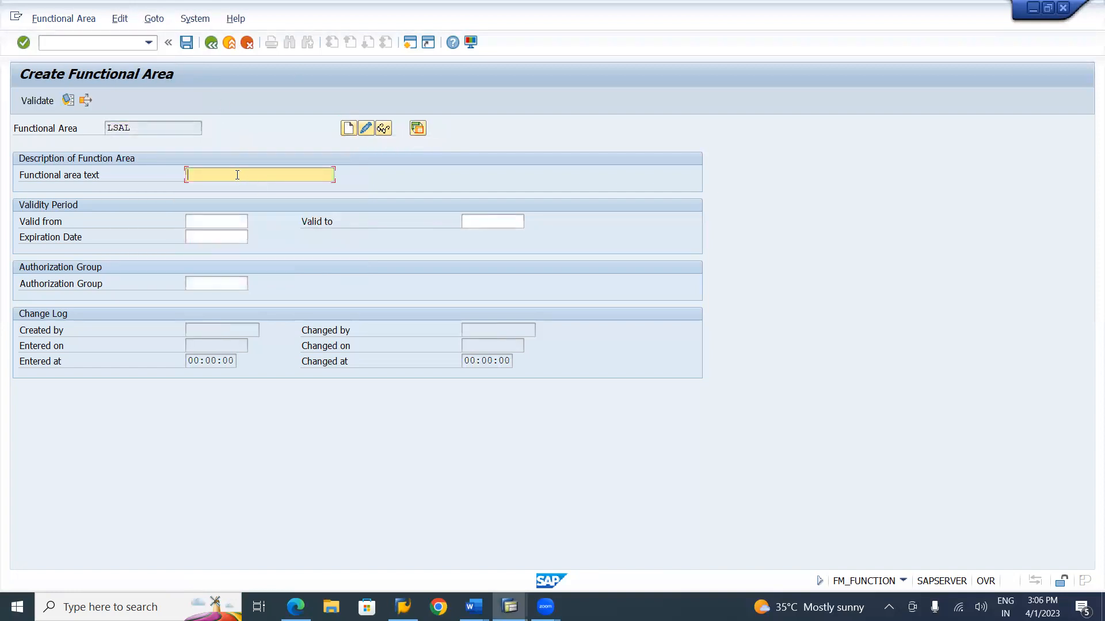
- Enter "Lahari Sales Dept." as the functional area text of LSAL, adapting the earlier Lahari Utilities Dept. entry
{"action": "type", "text": "Lahari"}
{"action": "key", "text": "Down"}
{"action": "key", "text": "Return"}
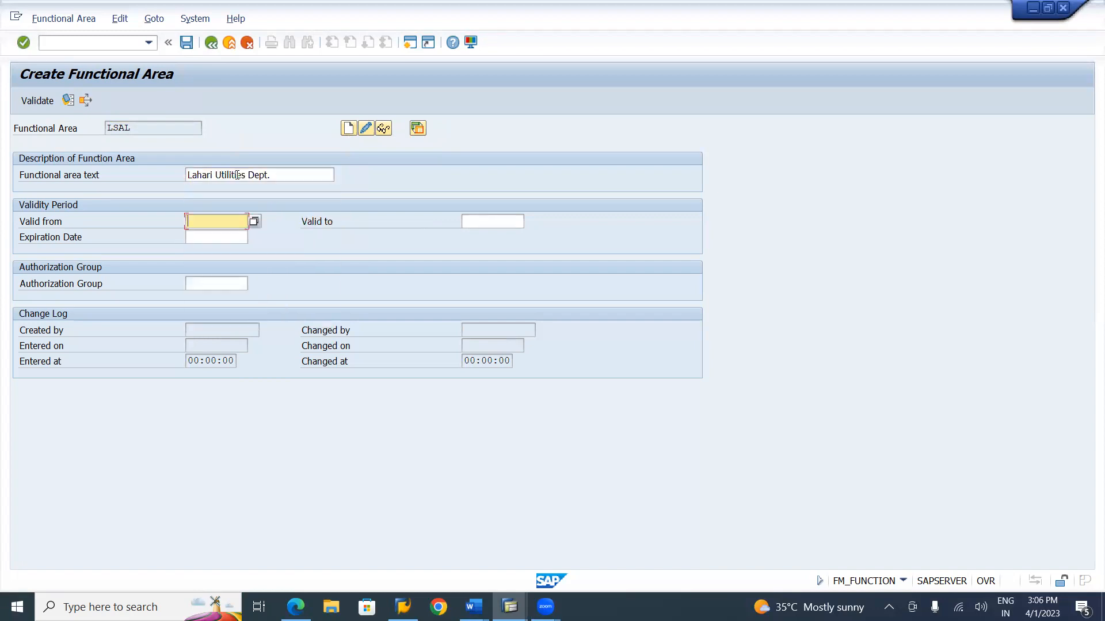
{"action": "left_click", "coordinate": [246, 176]}
{"action": "key", "text": "BackSpace"}
{"action": "key", "text": "BackSpace"}
{"action": "key", "text": "BackSpace"}
{"action": "key", "text": "BackSpace"}
{"action": "key", "text": "BackSpace"}
{"action": "key", "text": "BackSpace"}
{"action": "key", "text": "BackSpace"}
{"action": "key", "text": "BackSpace"}
{"action": "key", "text": "BackSpace"}
{"action": "key", "text": "ctrl+a"}
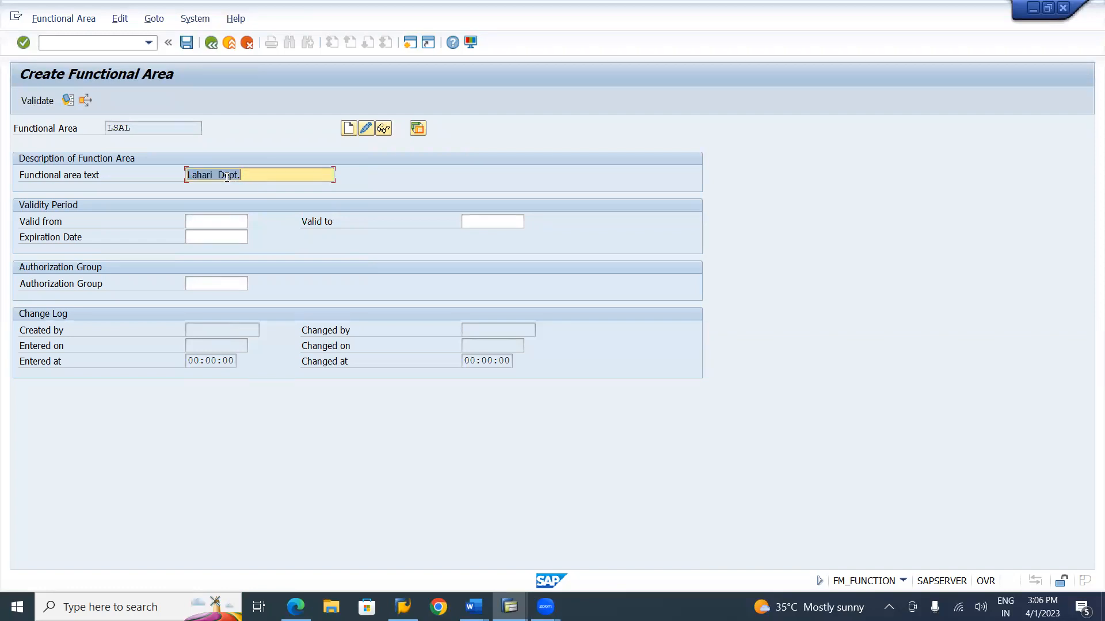
{"action": "left_click", "coordinate": [220, 174]}
{"action": "type", "text": "Sales"}
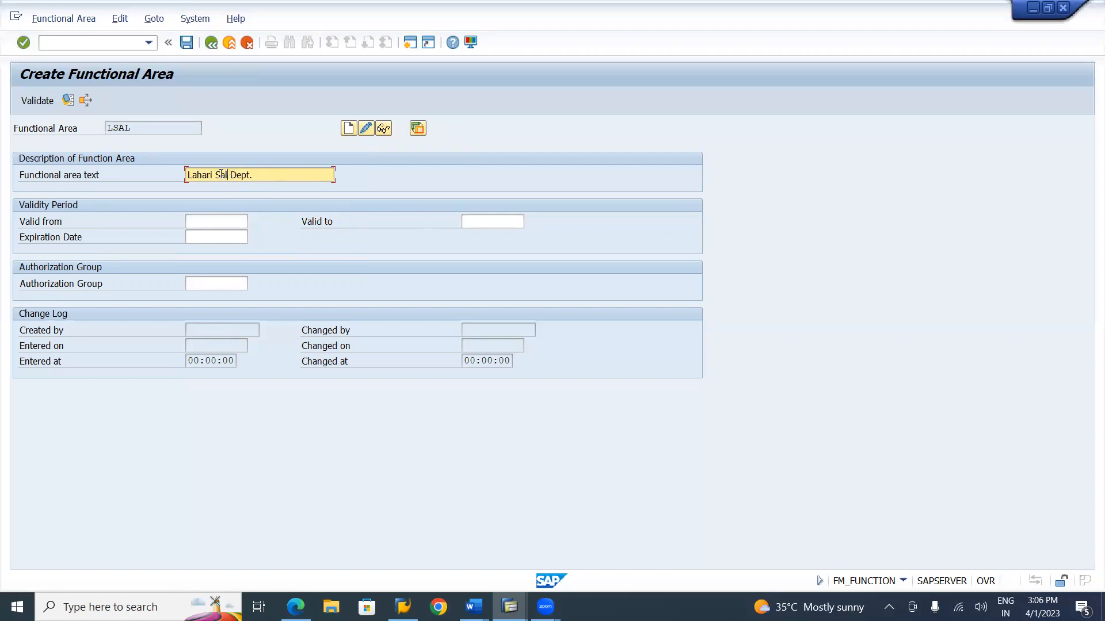
- Set the validity period of functional area LSAL from 01.04.2022 to 31.12.9999 and save it
{"action": "left_click", "coordinate": [221, 219]}
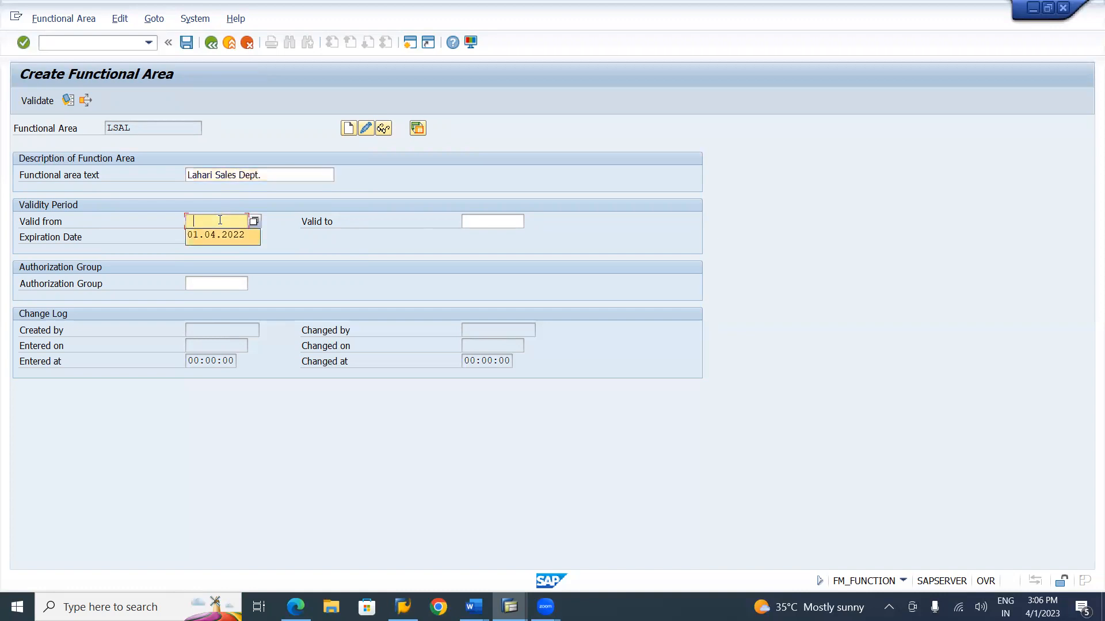
{"action": "key", "text": "Tab"}
{"action": "key", "text": "Tab"}
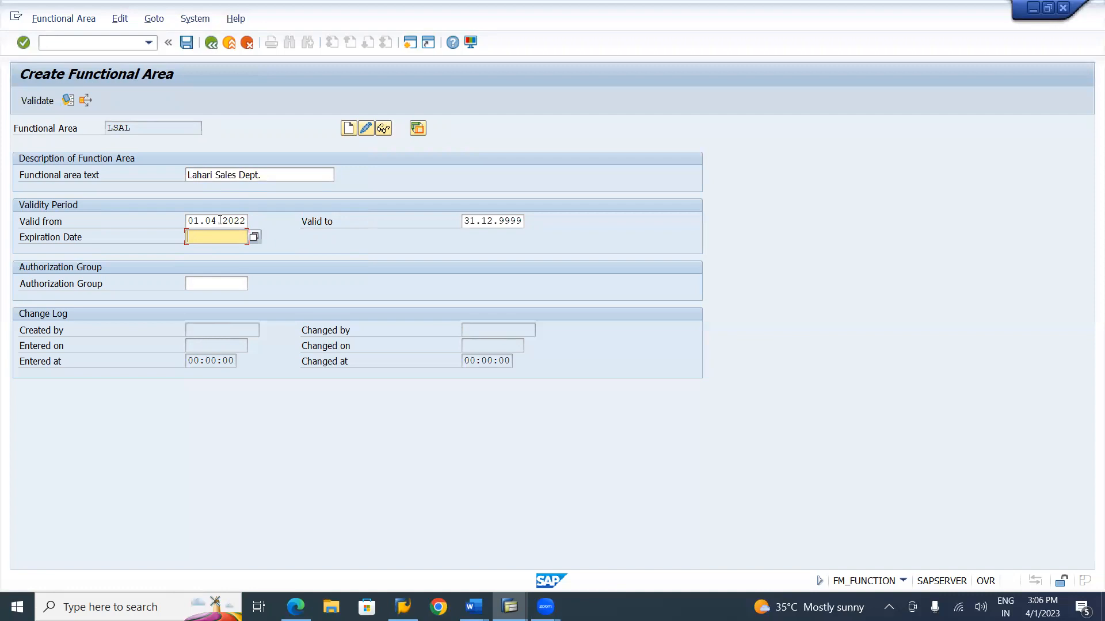
{"action": "left_click", "coordinate": [190, 46]}
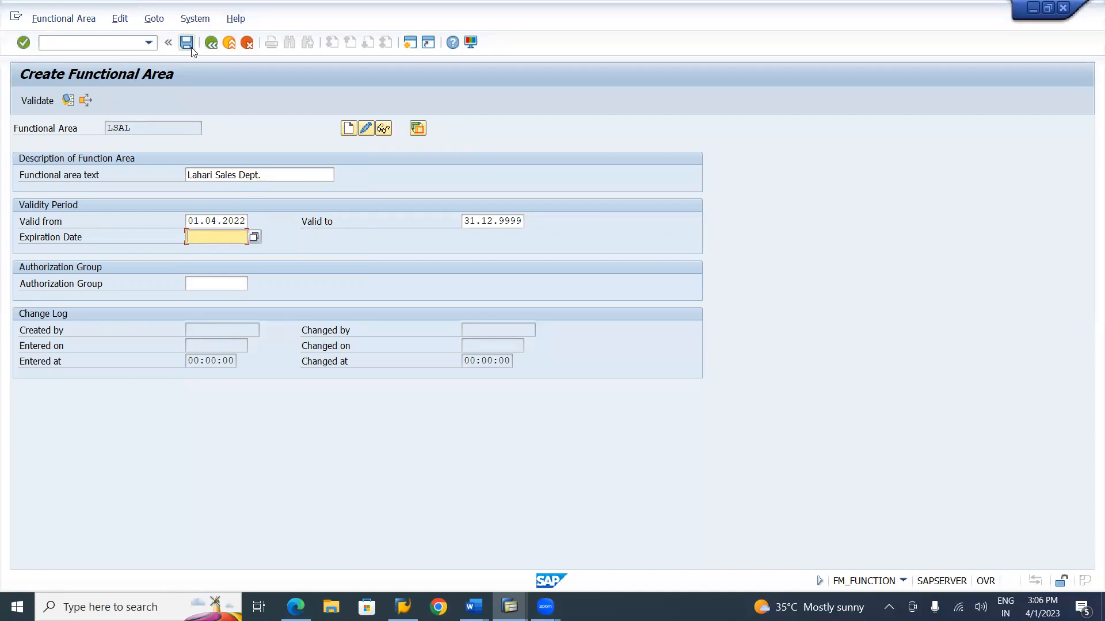
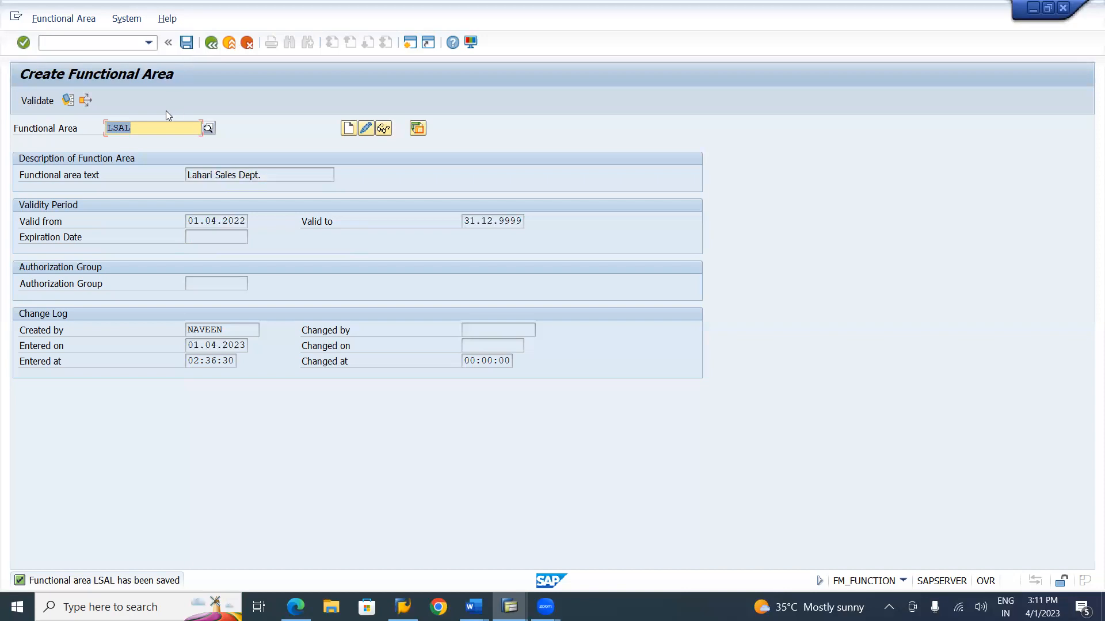
- List the existing functional areas and locate the Lahari entries among them
{"action": "key", "text": "F4"}
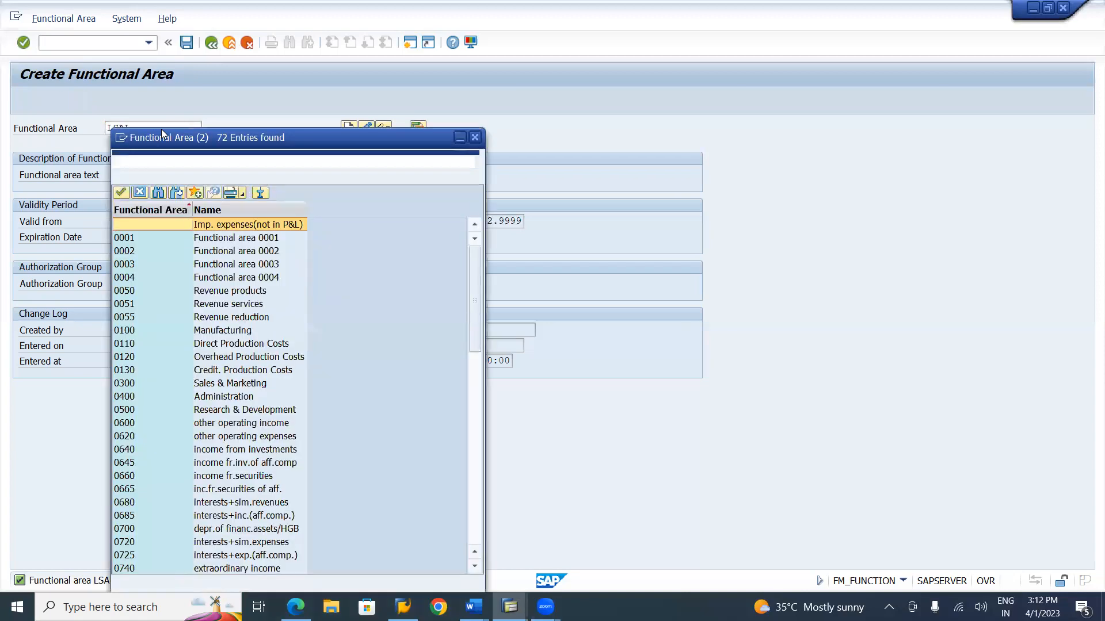
{"action": "left_click", "coordinate": [478, 506]}
{"action": "left_click", "coordinate": [479, 509]}
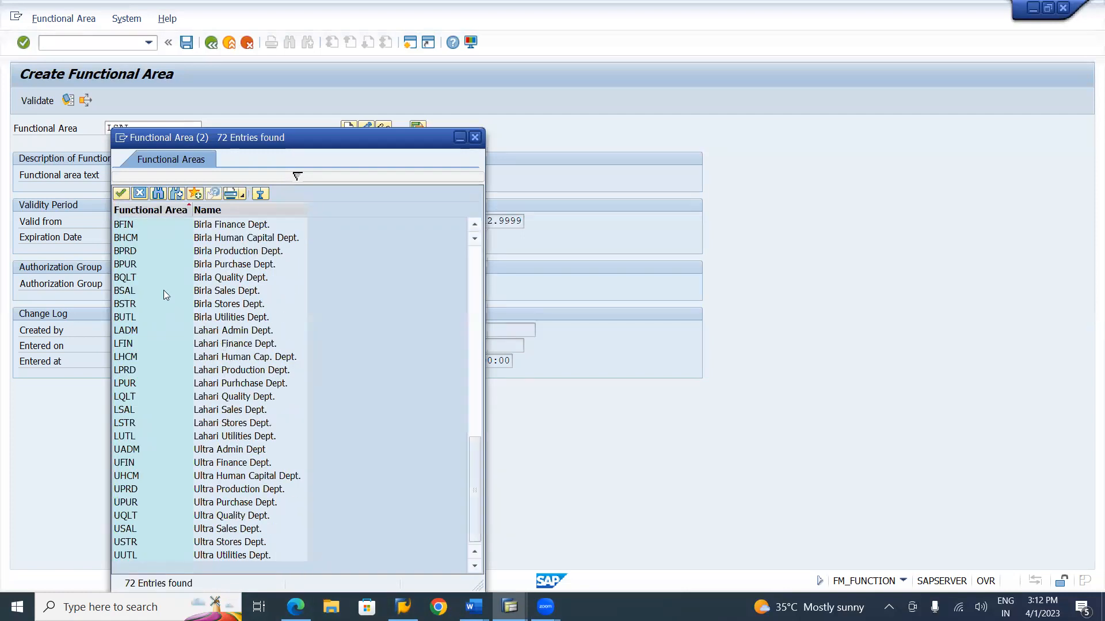
{"action": "left_click", "coordinate": [157, 195]}
{"action": "type", "text": "I"}
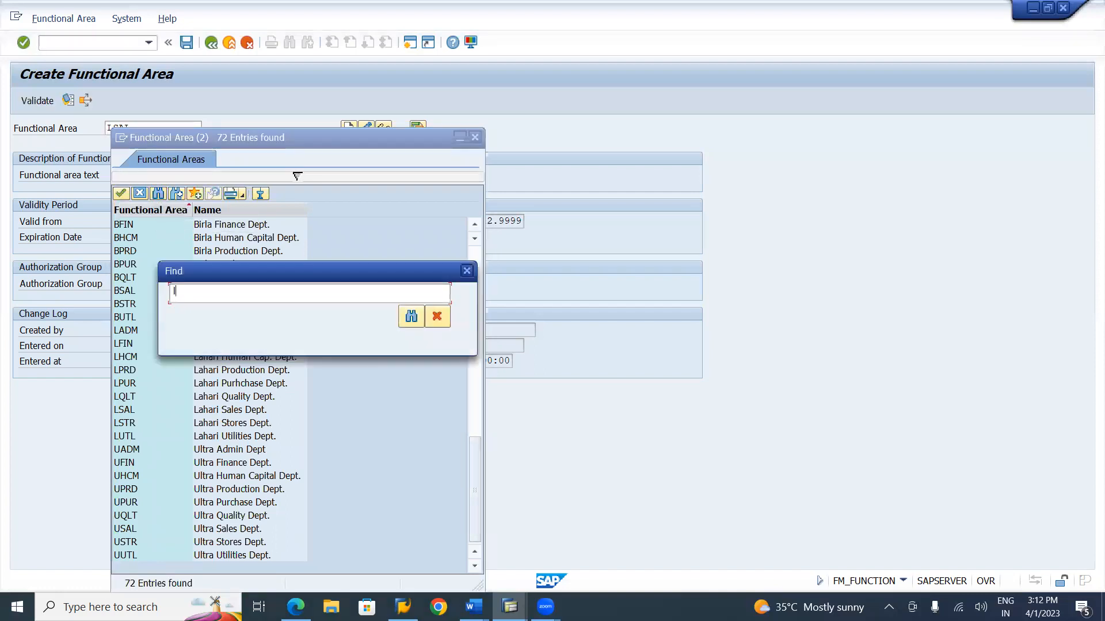
{"action": "left_click", "coordinate": [411, 317]}
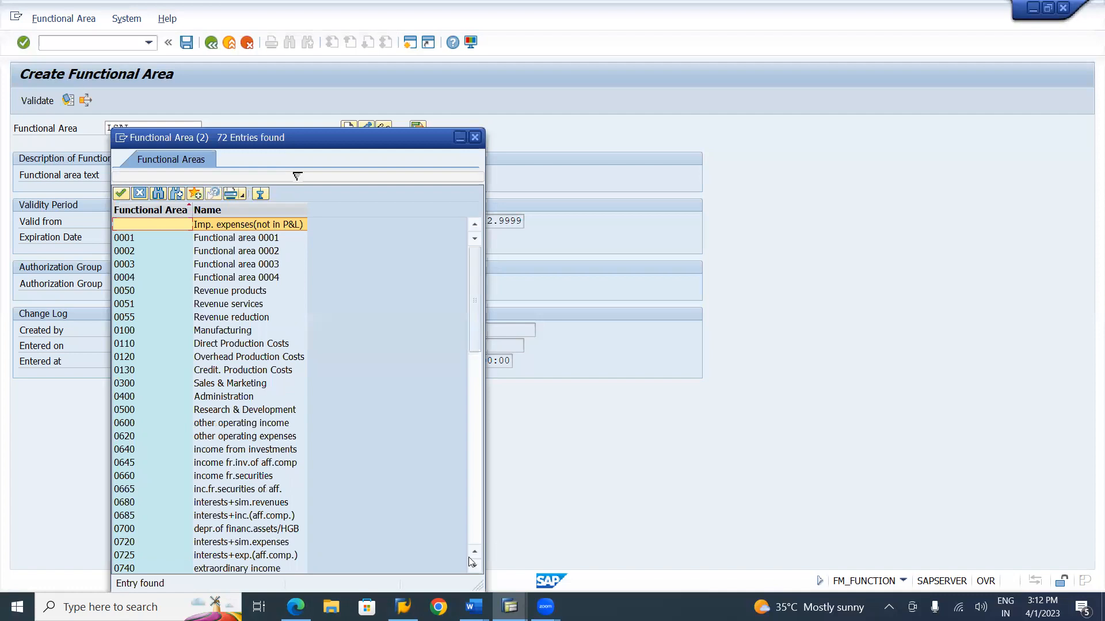
{"action": "left_click", "coordinate": [478, 522]}
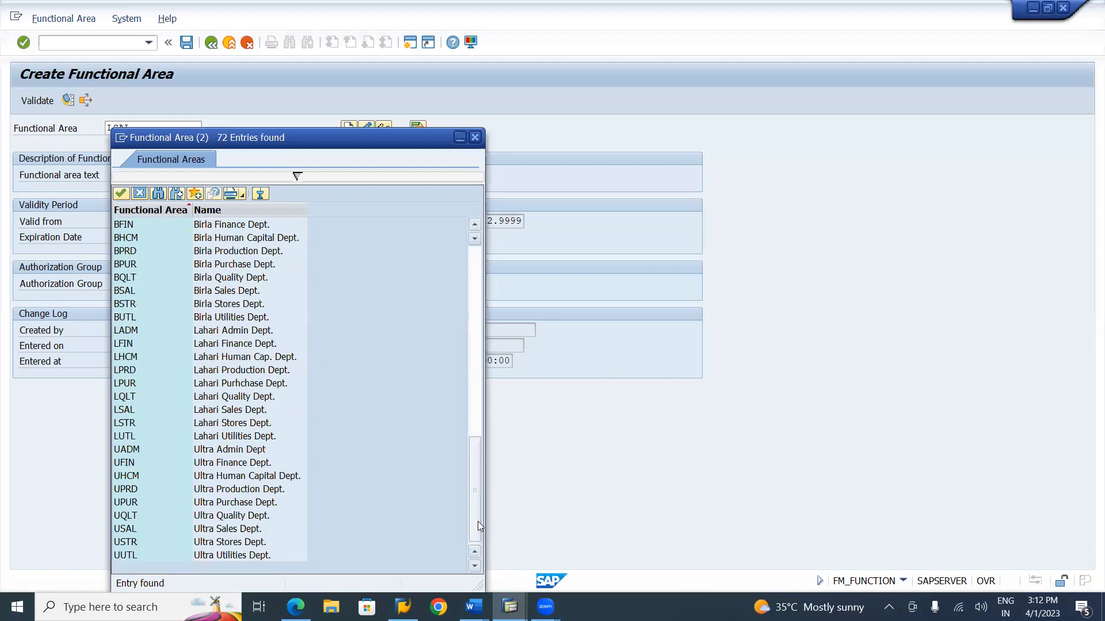
- Check the Lahari functional areas from LADM to LUTL one by one in the value list, and close it
{"action": "left_click", "coordinate": [118, 332]}
{"action": "left_click", "coordinate": [119, 344]}
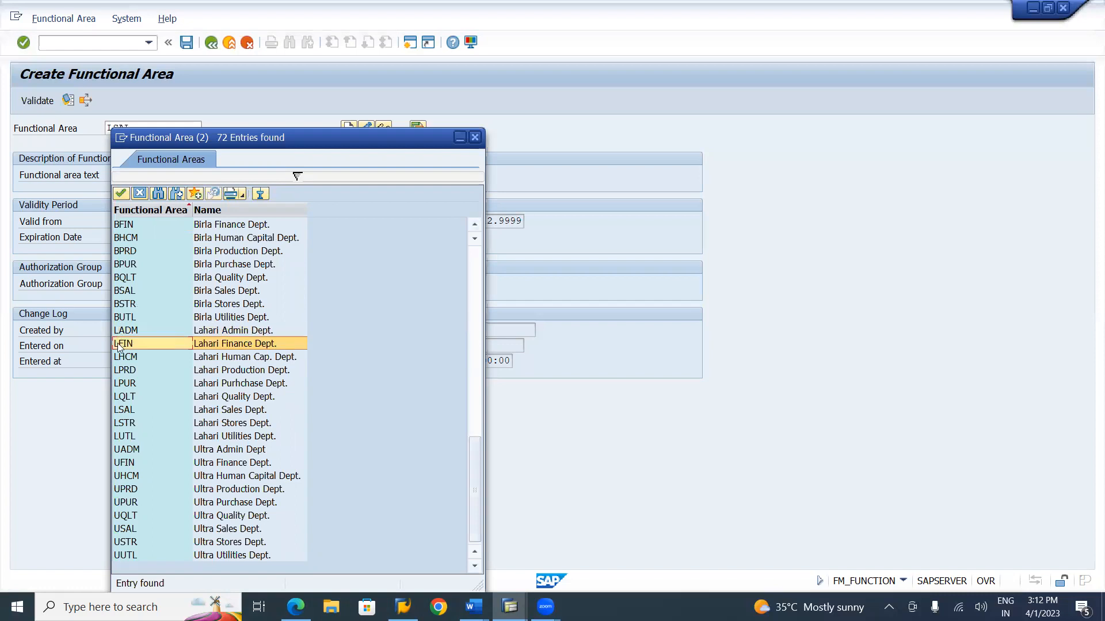
{"action": "left_click", "coordinate": [120, 358]}
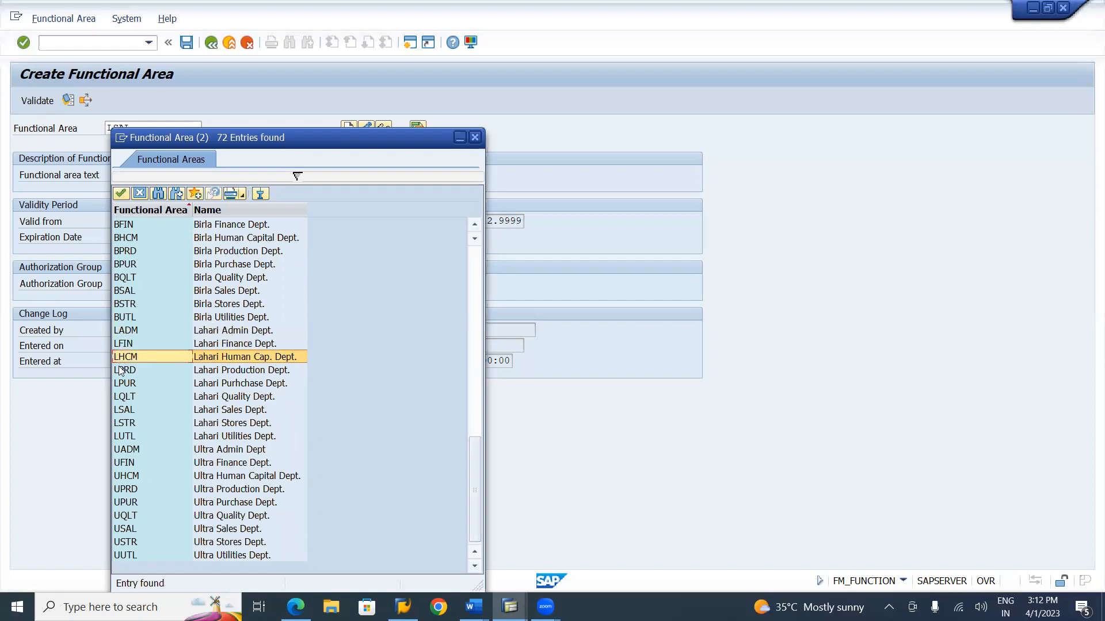
{"action": "left_click", "coordinate": [121, 372]}
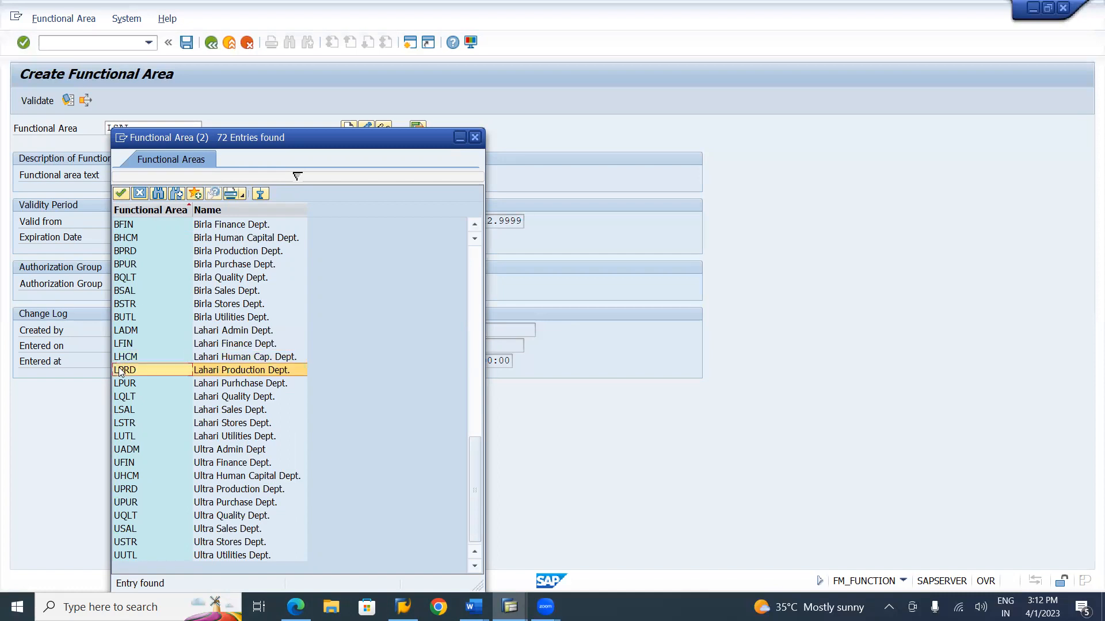
{"action": "left_click", "coordinate": [121, 384]}
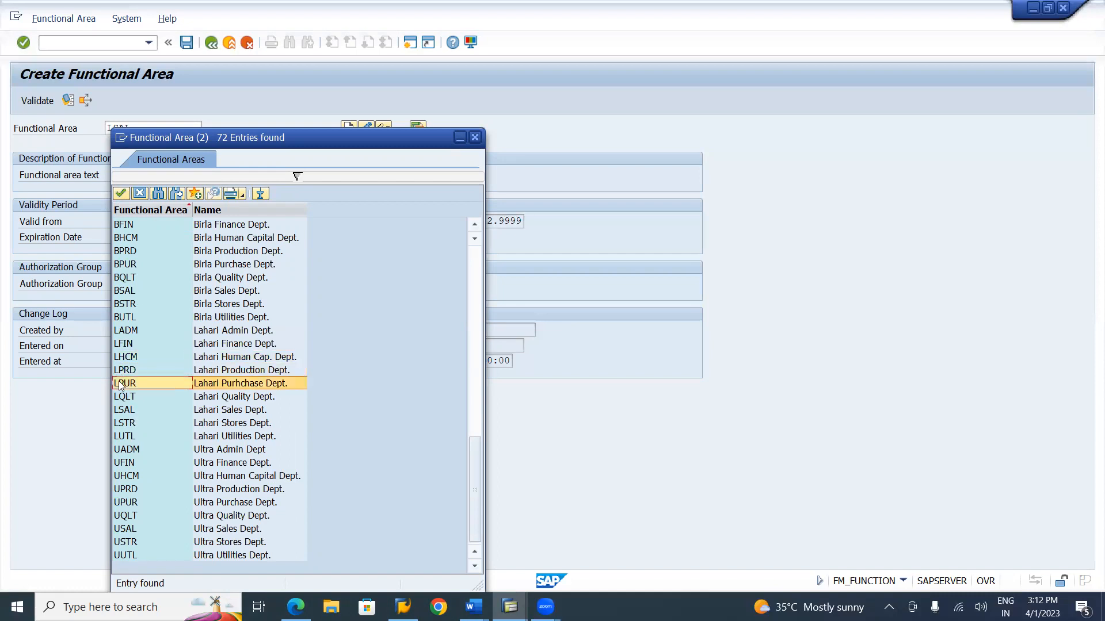
{"action": "left_click", "coordinate": [128, 402]}
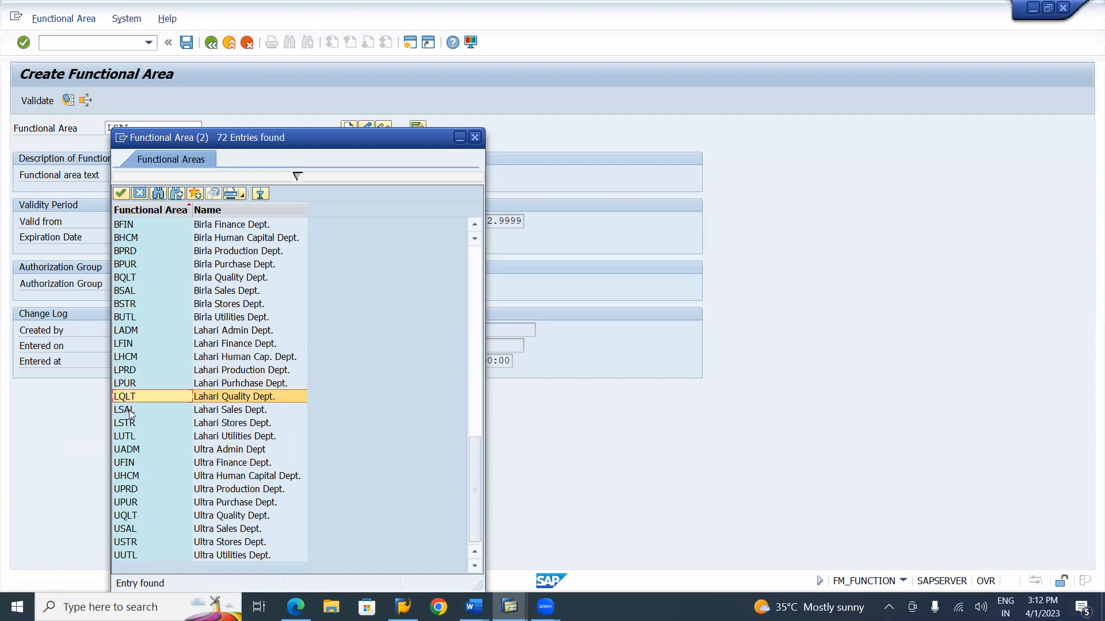
{"action": "left_click", "coordinate": [128, 410]}
{"action": "left_click", "coordinate": [129, 429]}
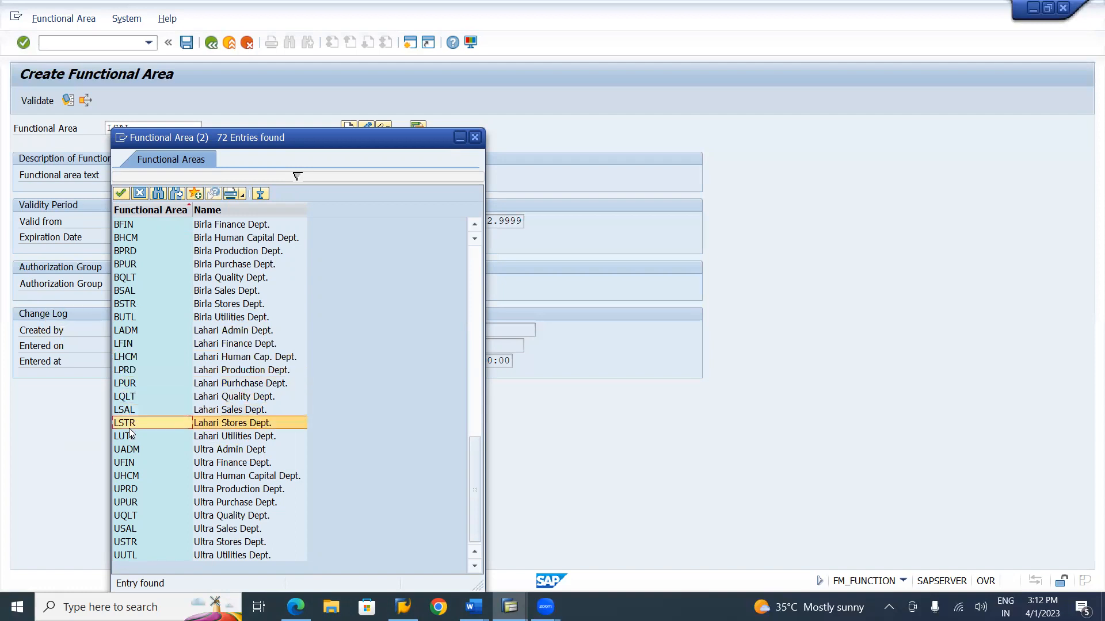
{"action": "left_click", "coordinate": [127, 437]}
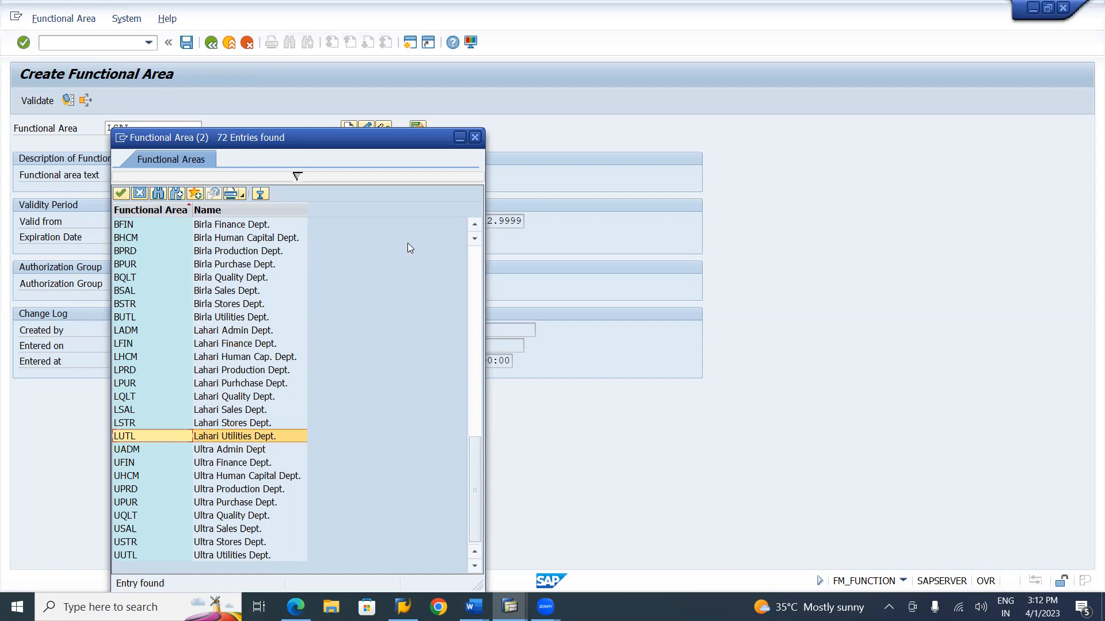
{"action": "left_click", "coordinate": [476, 138]}
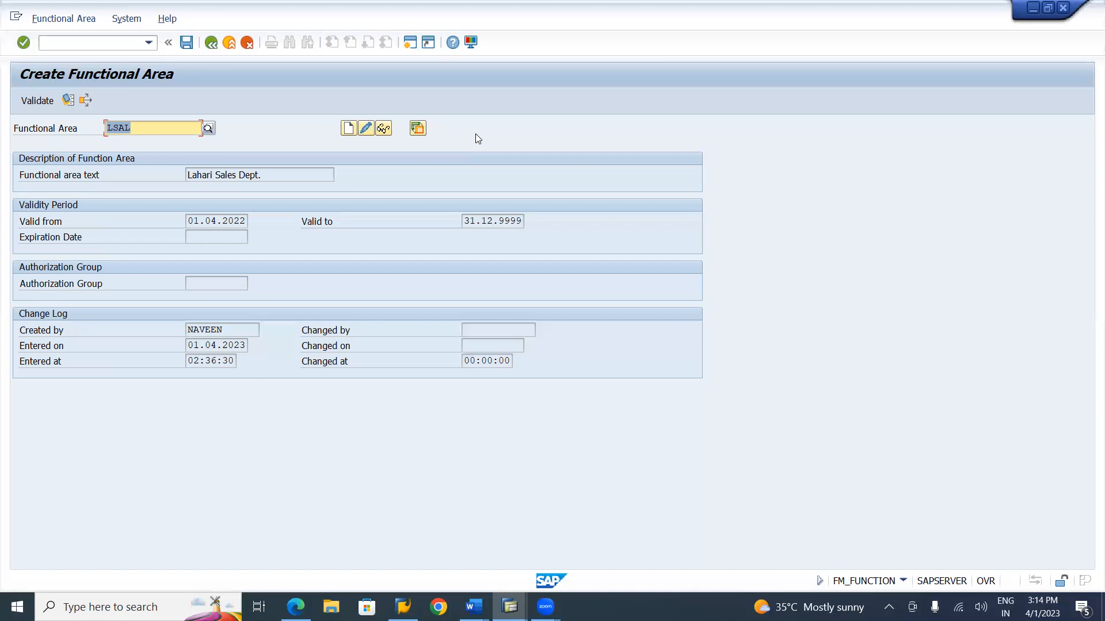
- Switch to the SAP FI CO notes in Word and read Step 1.6, Maintain Consolidation Business Area
{"action": "key", "text": "alt+Tab"}
{"action": "key", "text": "alt+Tab"}
{"action": "key", "text": "alt+Tab"}
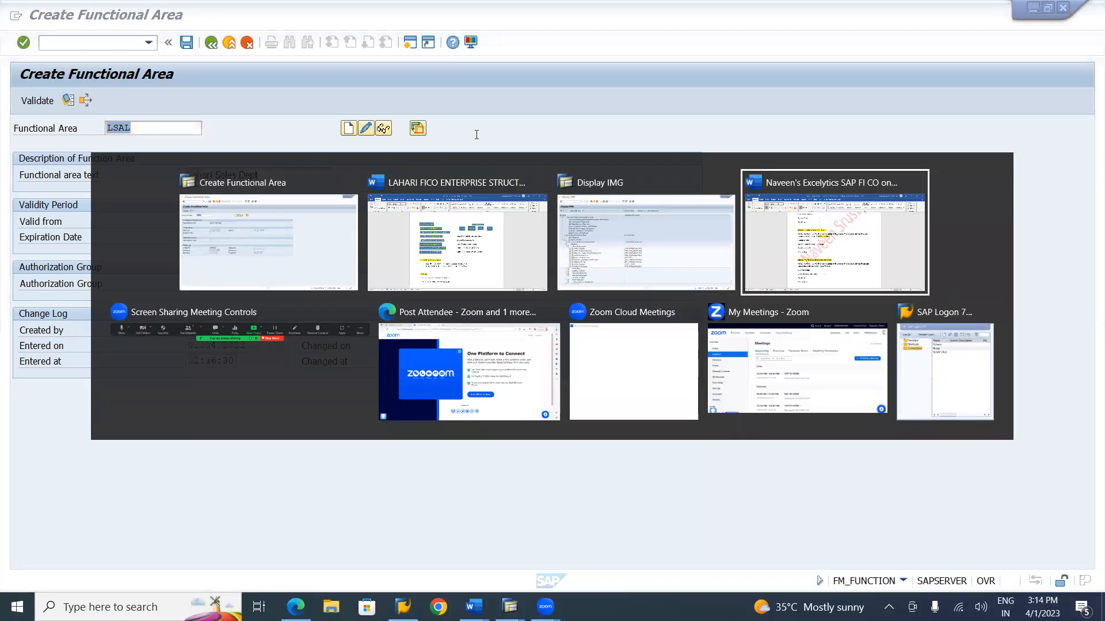
{"action": "scroll", "coordinate": [477, 134], "scroll_direction": "down", "scroll_amount": 5}
{"action": "scroll", "coordinate": [477, 134], "scroll_direction": "up", "scroll_amount": 1}
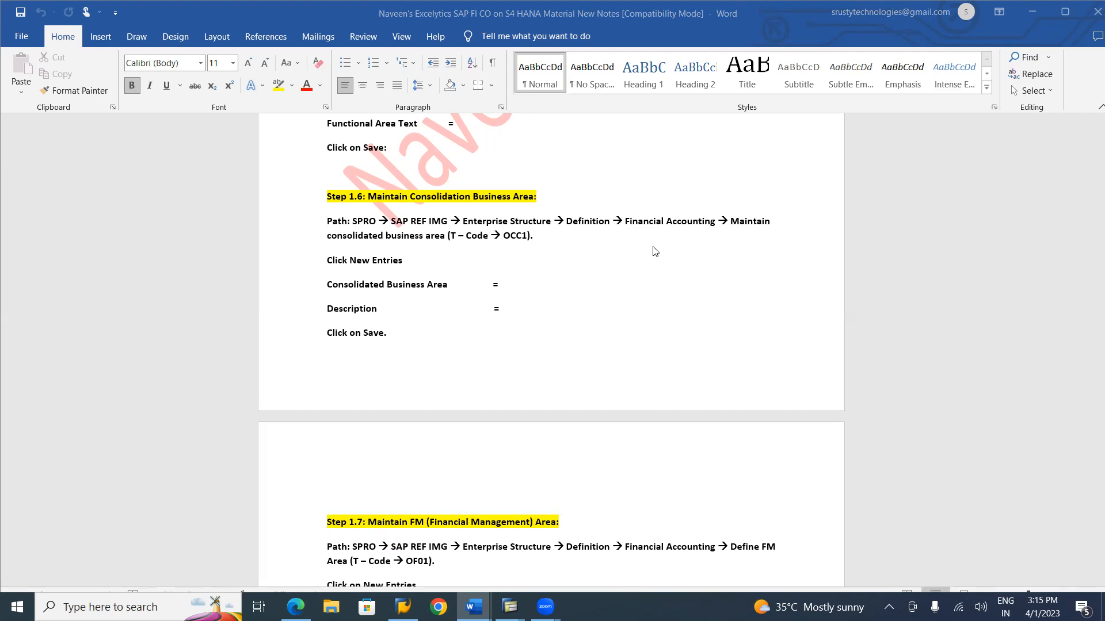
- Switch back to the SAP functional area session and leave it for the SAP Easy Access screen
{"action": "key", "text": "alt+Tab"}
{"action": "key", "text": "alt+Tab"}
{"action": "key", "text": "alt+Tab"}
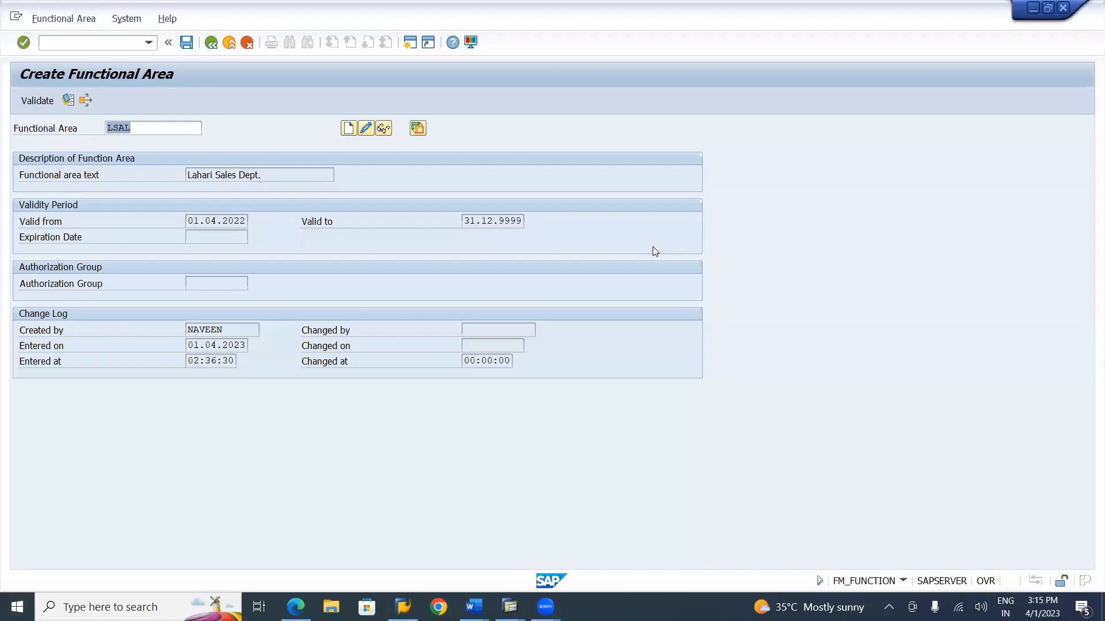
{"action": "left_click", "coordinate": [191, 47]}
{"action": "left_click", "coordinate": [212, 46]}
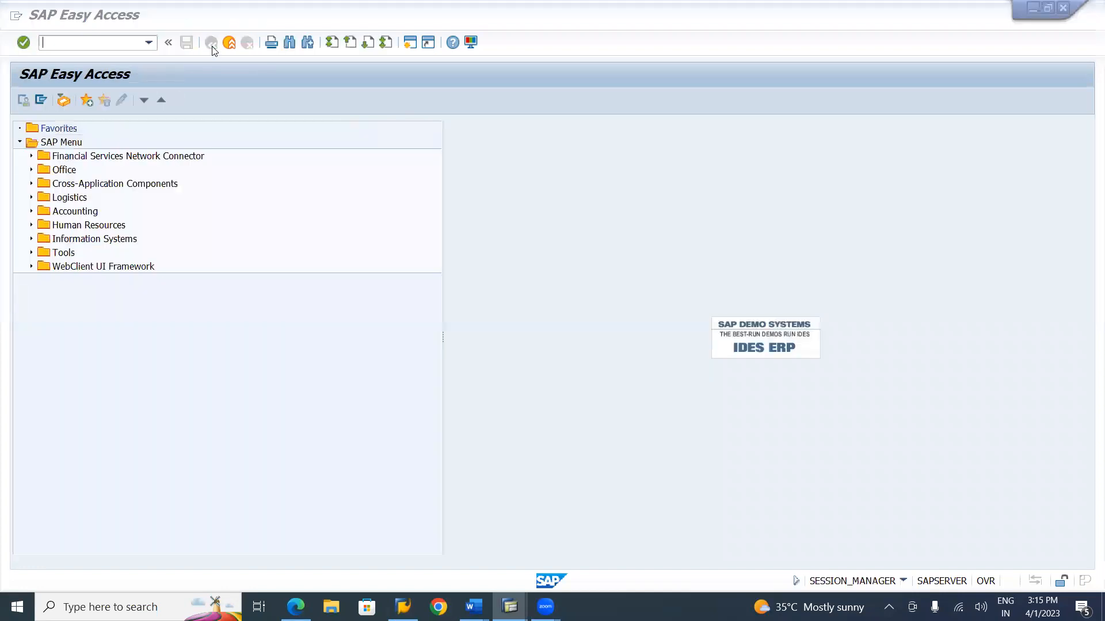
- Switch to the Display IMG session and open the Maintain consolidation business area activity under Financial Accounting
{"action": "key", "text": "alt+Tab"}
{"action": "key", "text": "alt+Tab"}
{"action": "key", "text": "alt+Tab"}
{"action": "key", "text": "alt+Tab"}
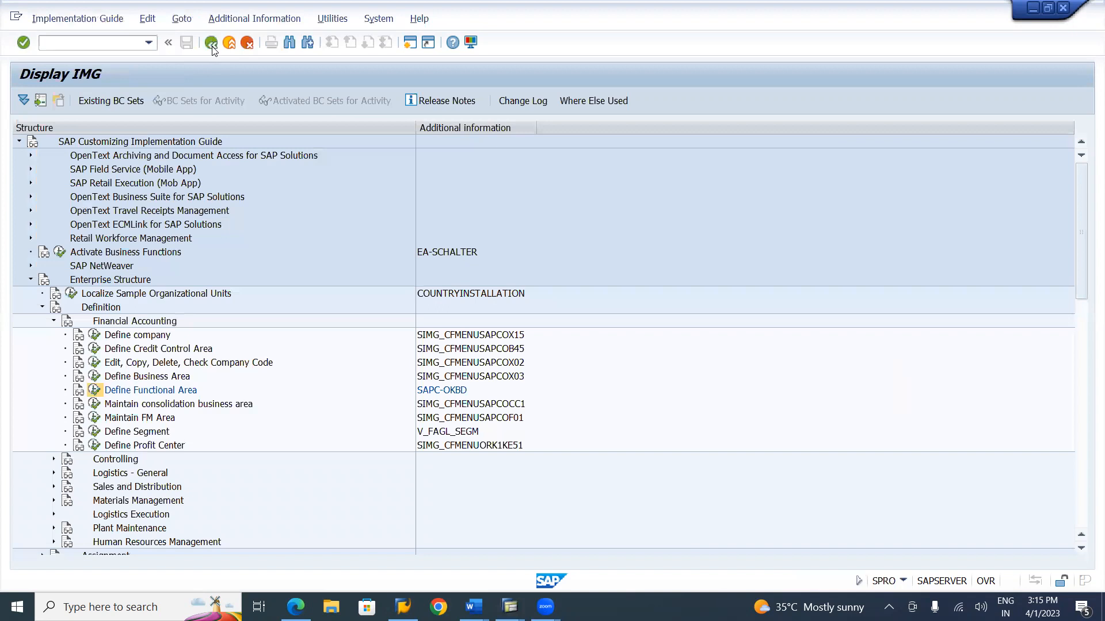
{"action": "left_click", "coordinate": [169, 409]}
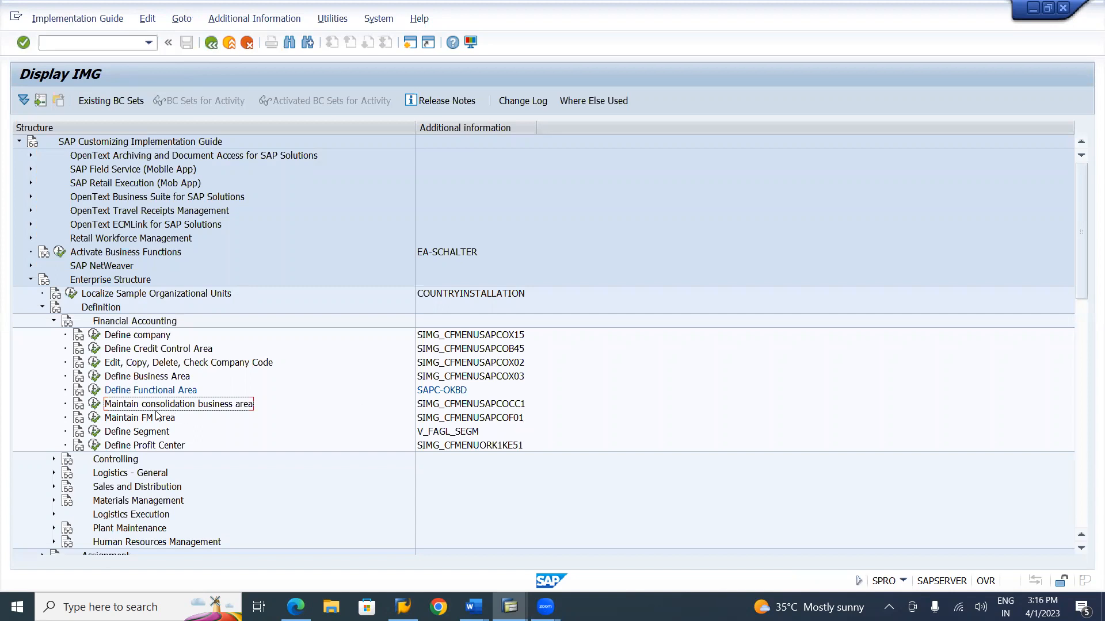
{"action": "left_click", "coordinate": [92, 408]}
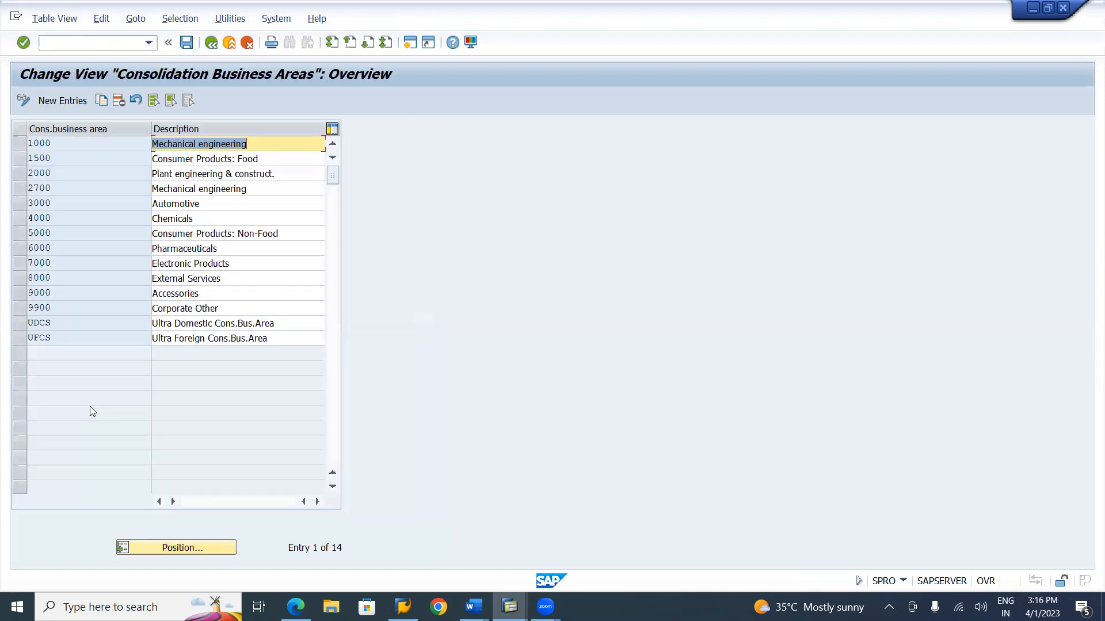
- Add a new consolidation business area LDCS with the description "Lahari Domestic Cons Bus.Area"
{"action": "left_click", "coordinate": [80, 102]}
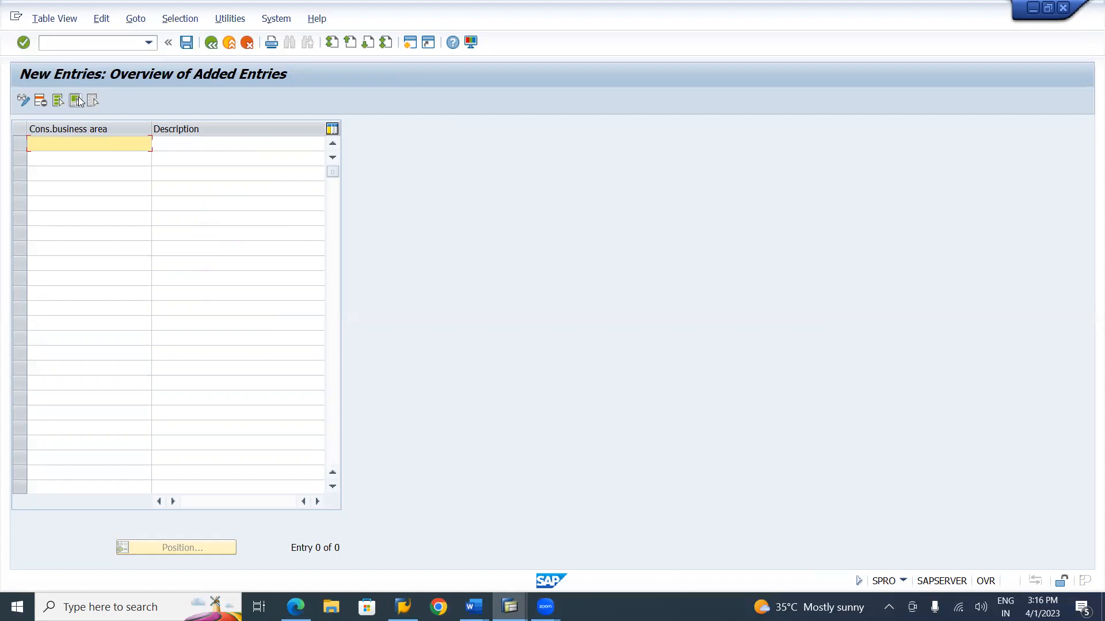
{"action": "type", "text": "1"}
{"action": "type", "text": "D"}
{"action": "type", "text": "C"}
{"action": "type", "text": "S"}
{"action": "key", "text": "Tab"}
{"action": "type", "text": "L"}
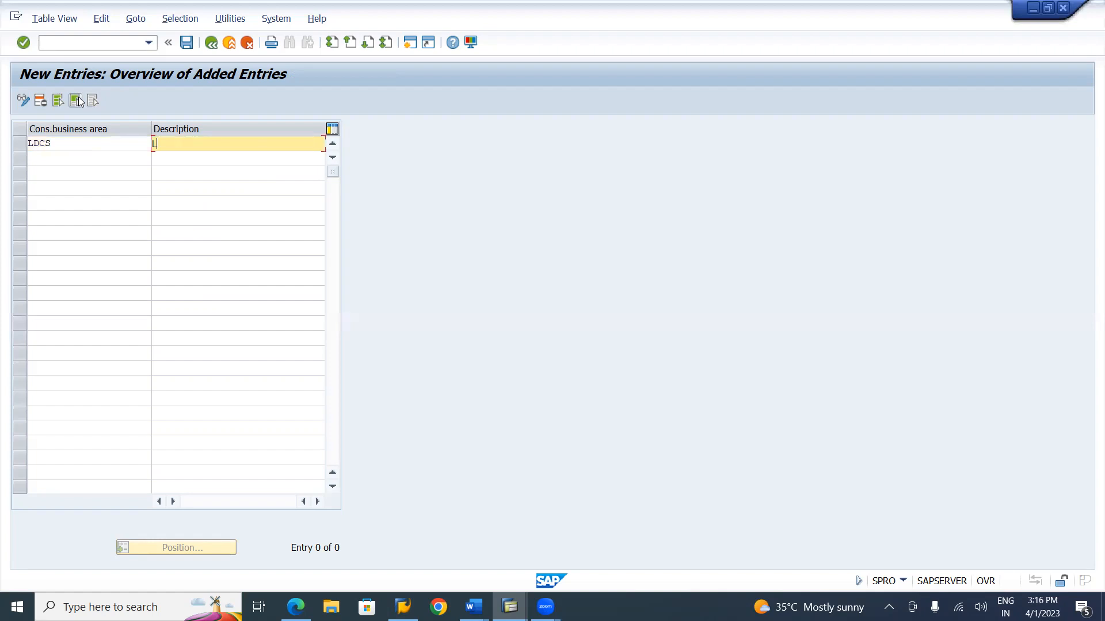
{"action": "type", "text": "ahari Domestic Con"}
{"action": "type", "text": "s Bus.Area"}
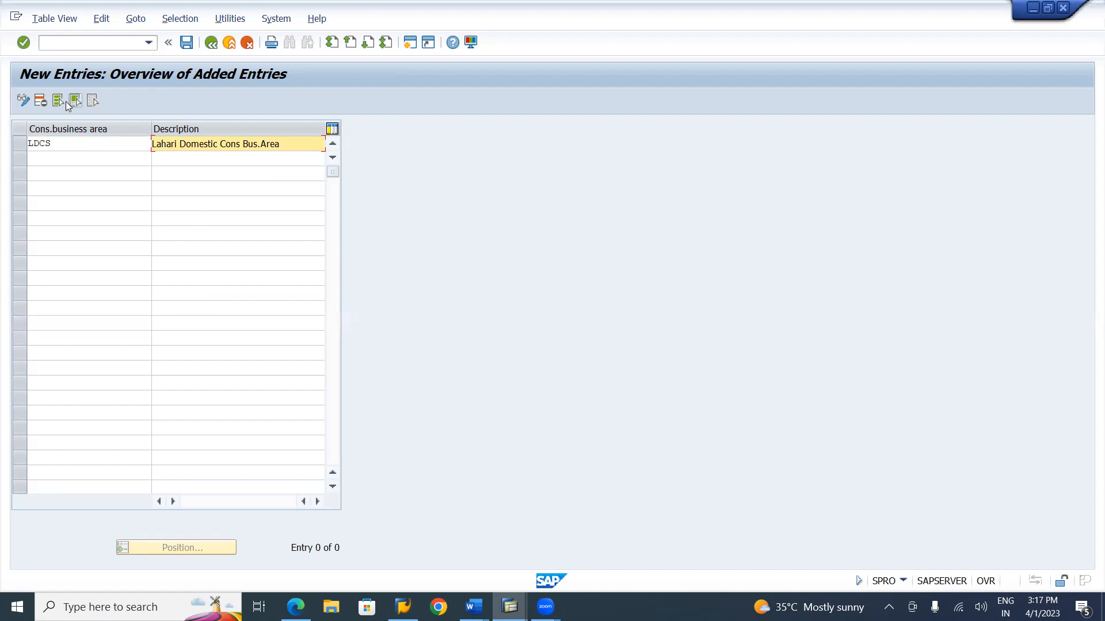
- Add a second consolidation business area LFCS, reusing the earlier description "Ultra Foreign Cons.Bus.Area"
{"action": "left_click", "coordinate": [41, 152]}
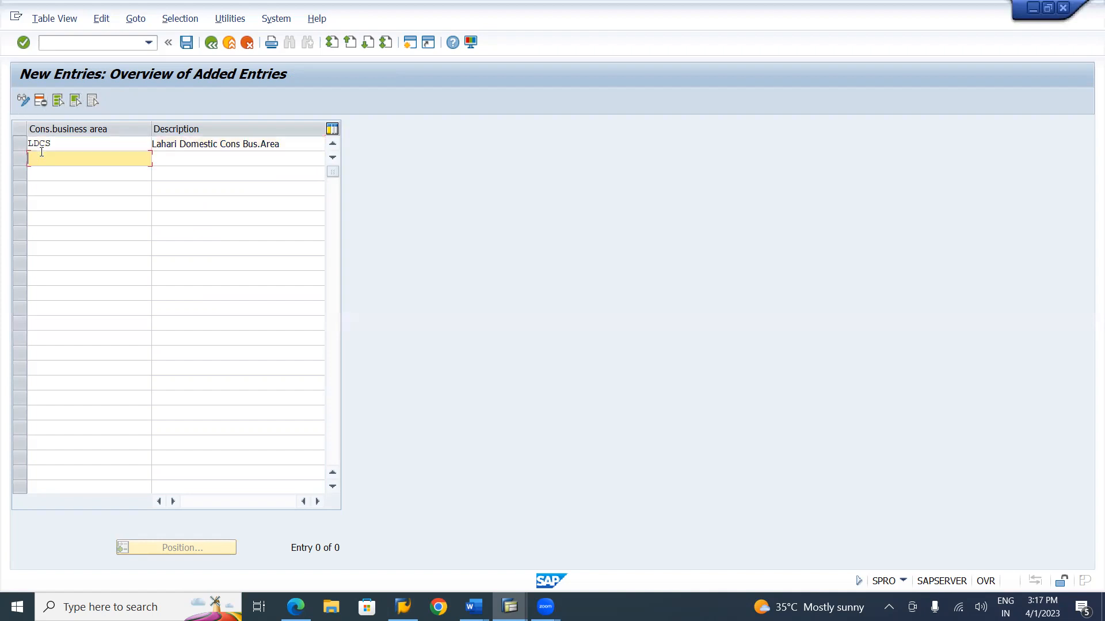
{"action": "type", "text": "L"}
{"action": "type", "text": "FCS"}
{"action": "key", "text": "Tab"}
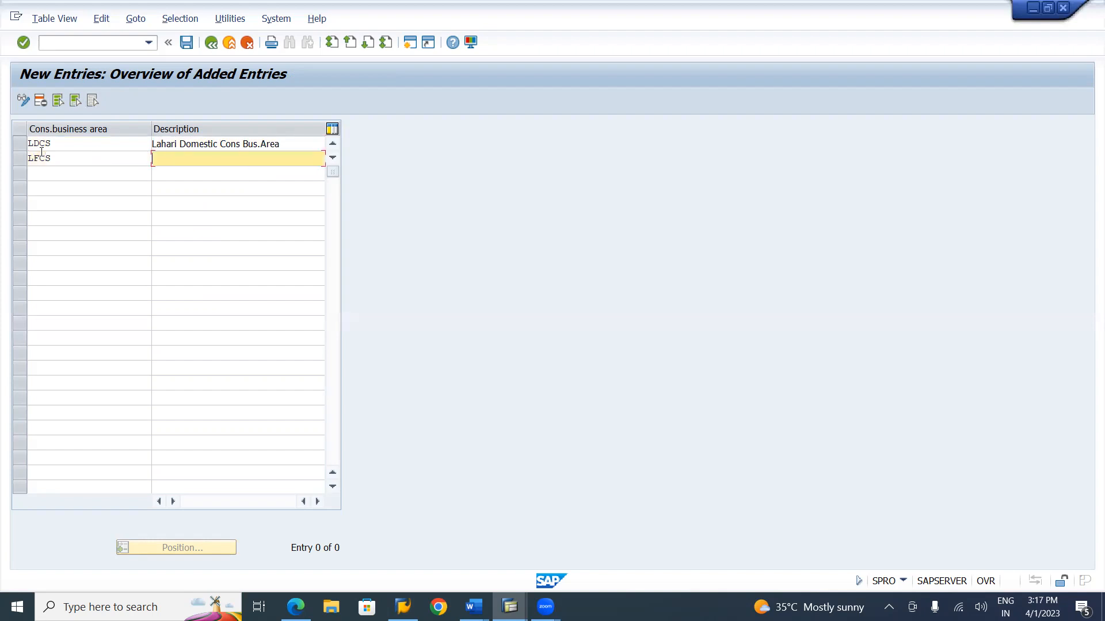
{"action": "key", "text": "Down"}
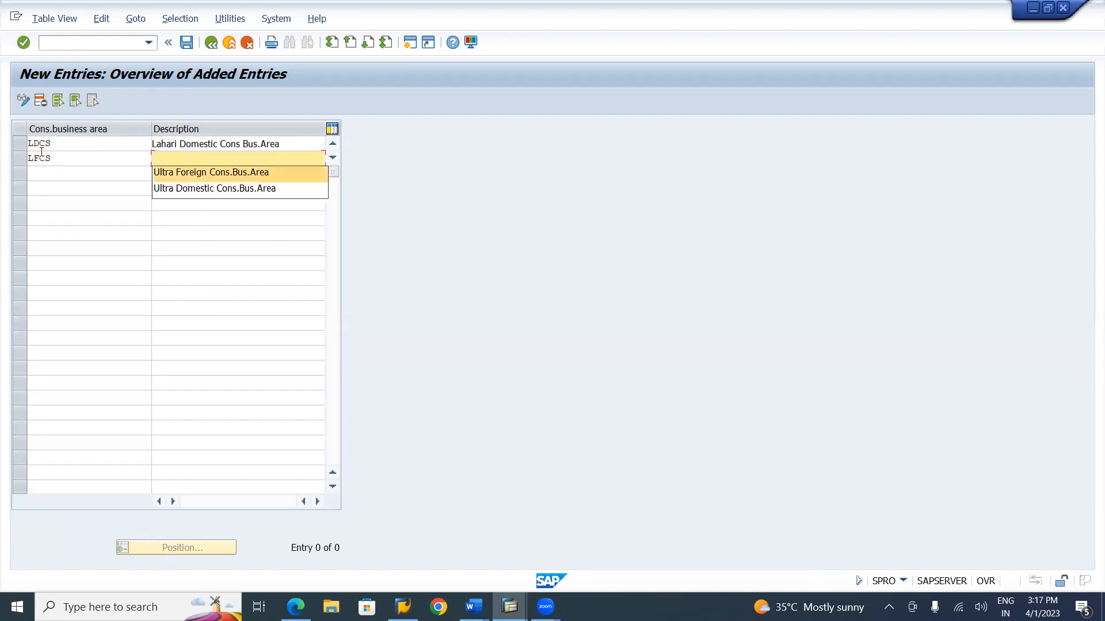
{"action": "key", "text": "Return"}
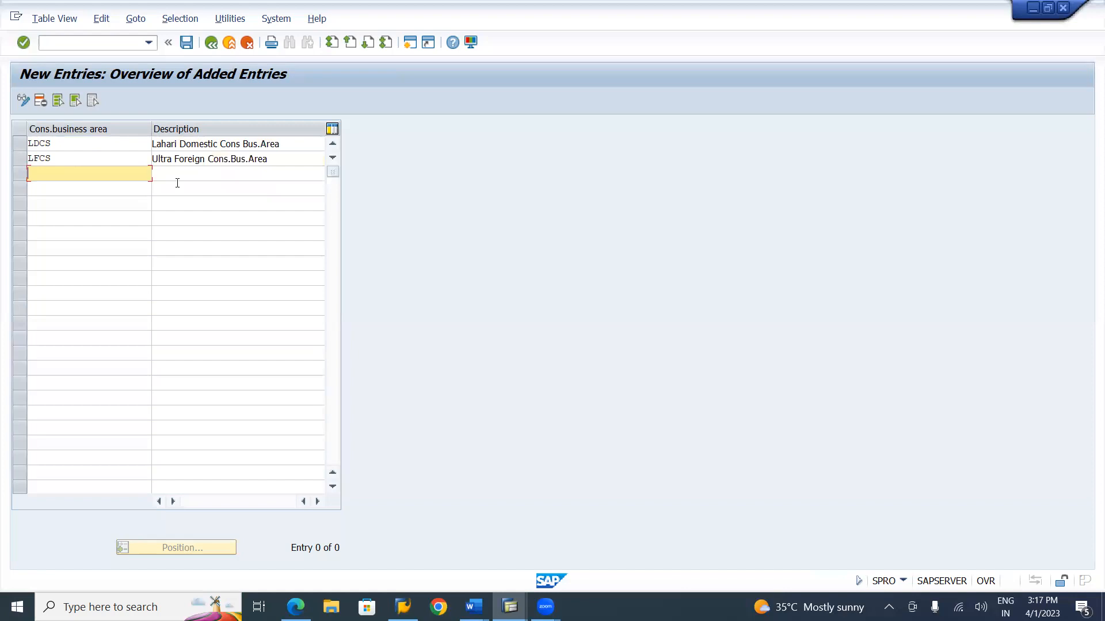
- Change the description of LFCS to "Lahari Foreign Cons.Bus.Area" and have the entries checked
{"action": "left_click", "coordinate": [174, 159]}
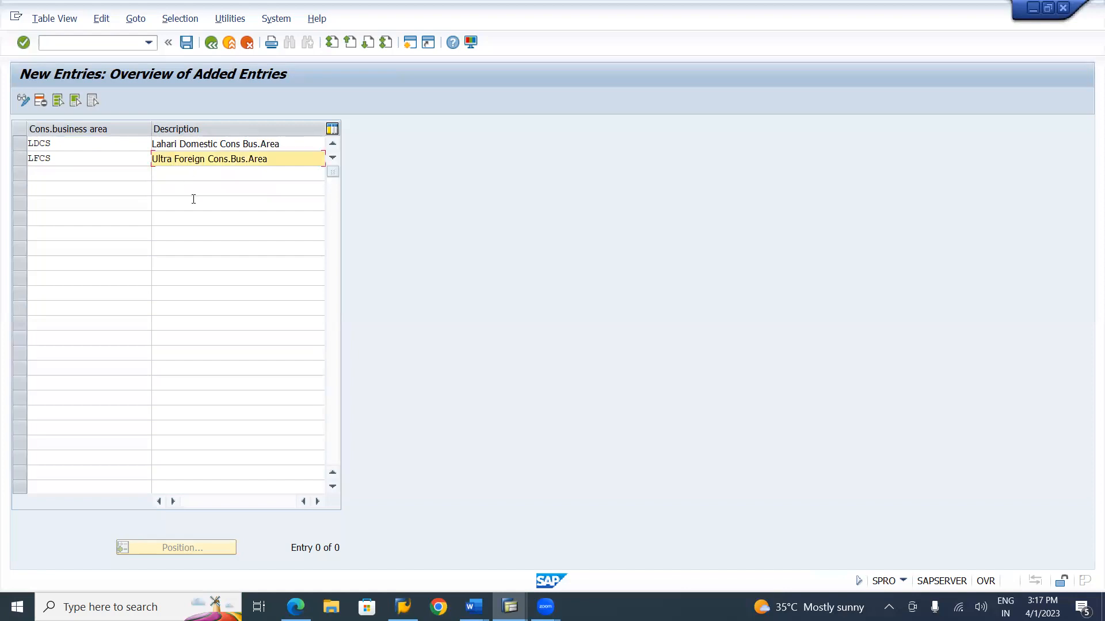
{"action": "key", "text": "BackSpace"}
{"action": "key", "text": "BackSpace"}
{"action": "key", "text": "BackSpace"}
{"action": "key", "text": "BackSpace"}
{"action": "key", "text": "BackSpace"}
{"action": "key", "text": "BackSpace"}
{"action": "type", "text": "lAHA"}
{"action": "key", "text": "BackSpace"}
{"action": "key", "text": "BackSpace"}
{"action": "key", "text": "BackSpace"}
{"action": "key", "text": "BackSpace"}
{"action": "type", "text": "Lahari"}
{"action": "key", "text": "Return"}
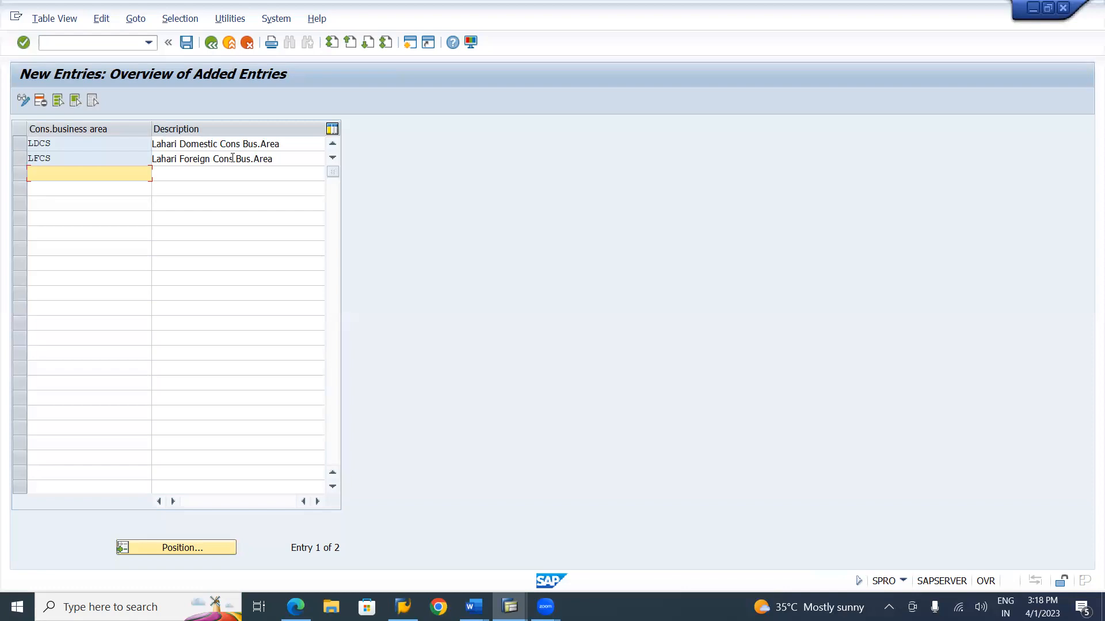
- Save the new consolidation business areas under customizing request SR2K900004 and return to the IMG structure
{"action": "left_click", "coordinate": [186, 42]}
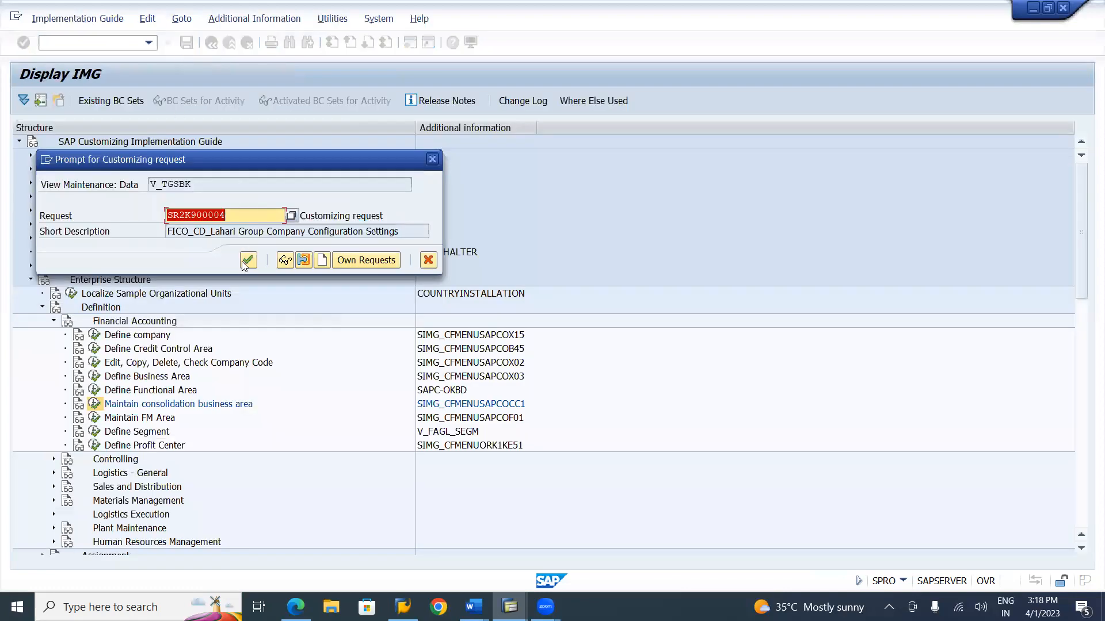
{"action": "left_click", "coordinate": [249, 261]}
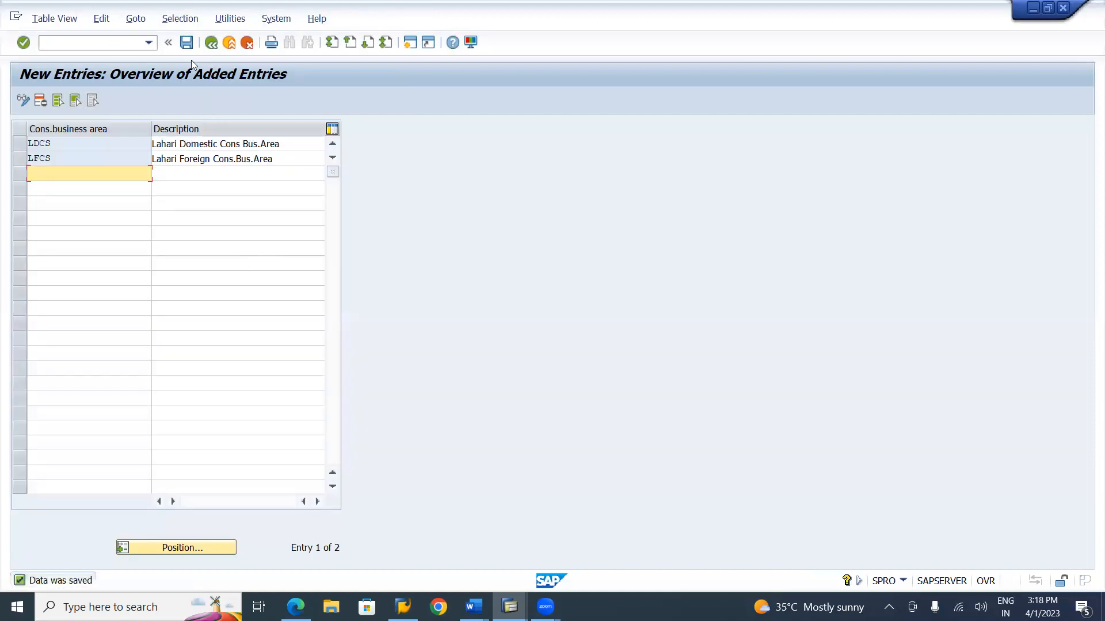
{"action": "left_click", "coordinate": [186, 47]}
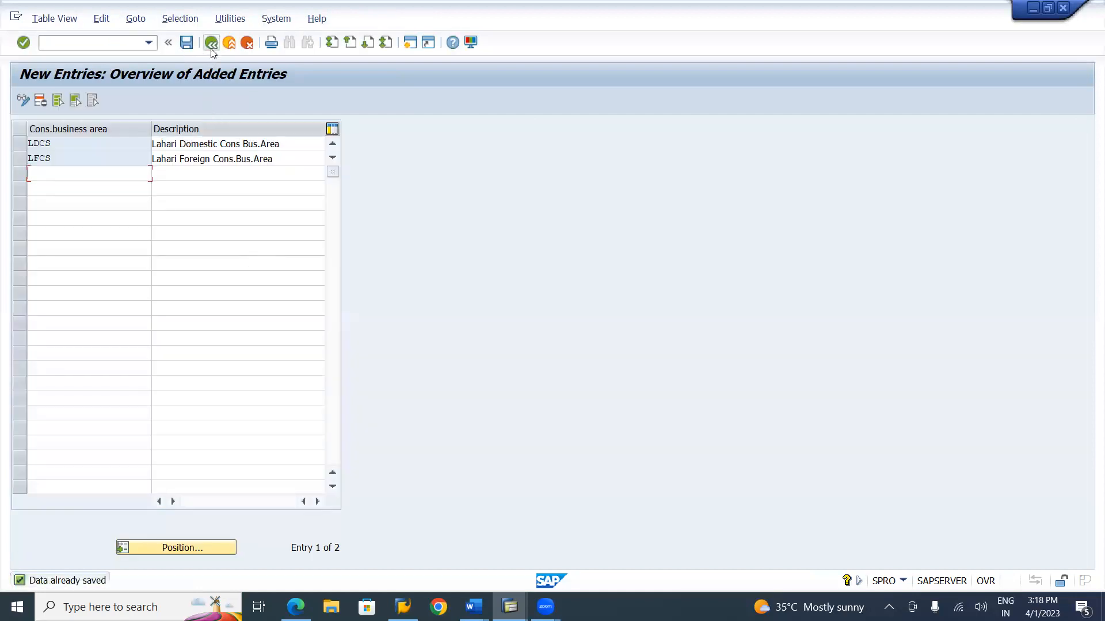
{"action": "left_click", "coordinate": [211, 47]}
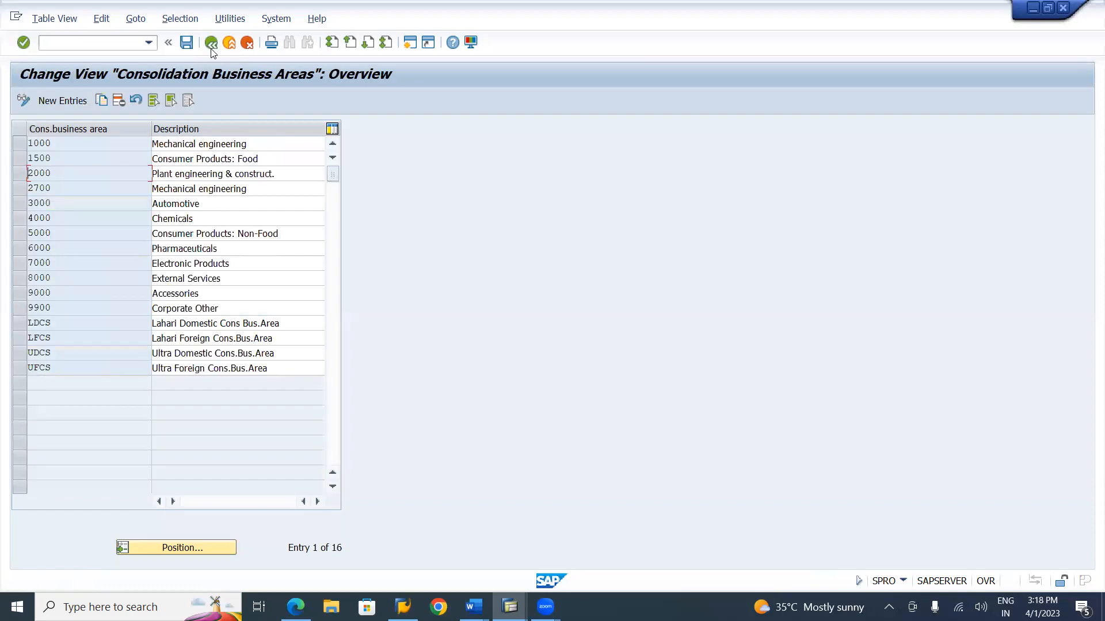
{"action": "left_click", "coordinate": [211, 46]}
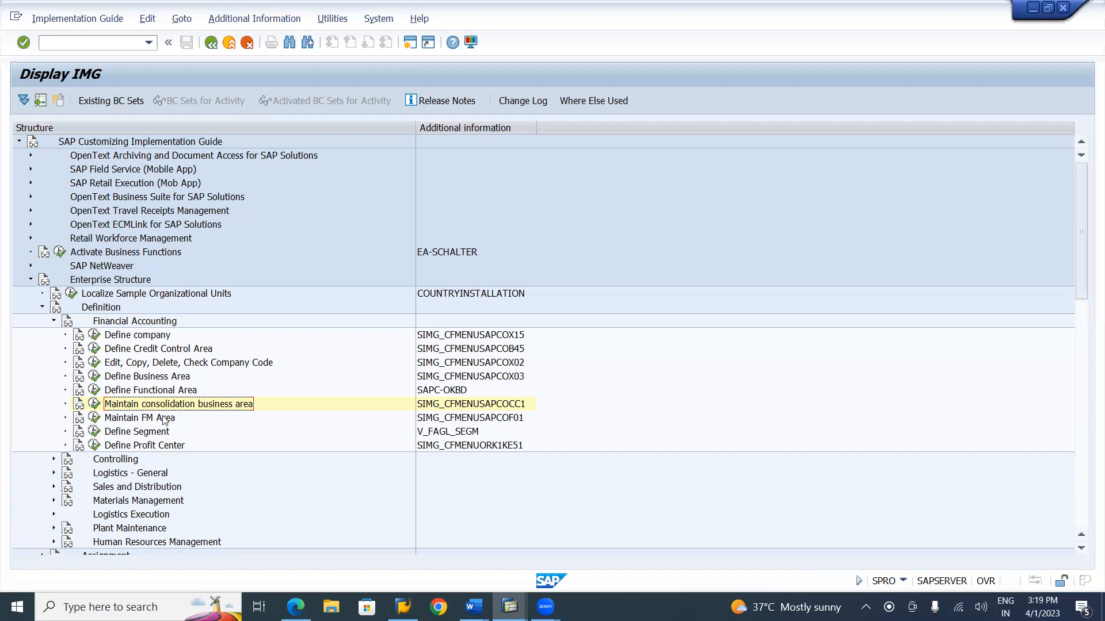
- Switch to the Word document and look up the planned FM area codes and names
{"action": "left_click", "coordinate": [519, 423]}
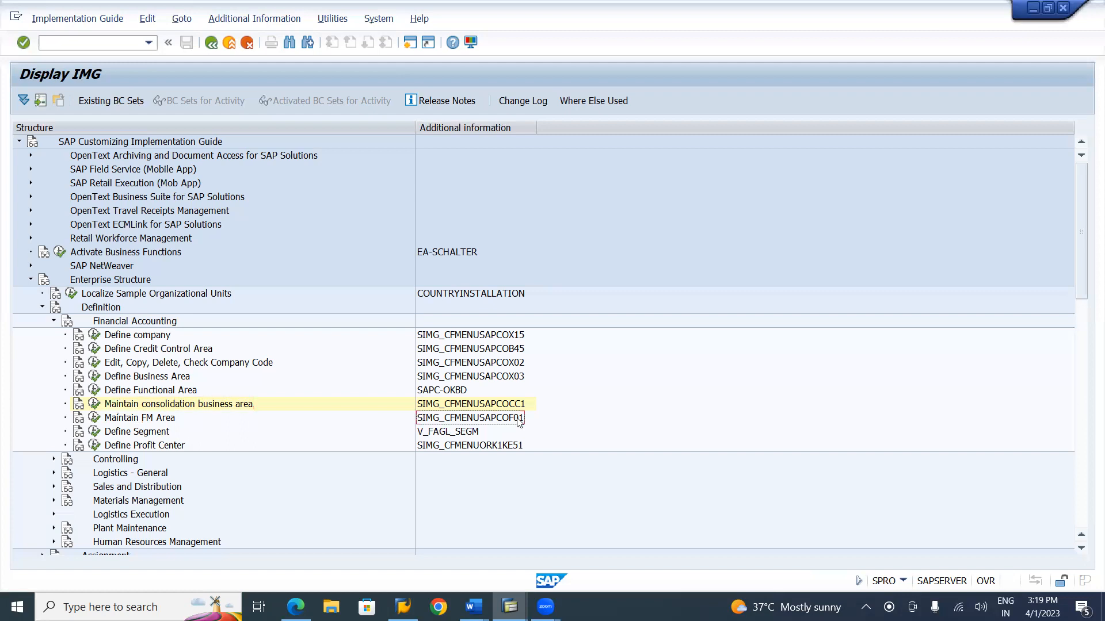
{"action": "key", "text": "alt+Tab"}
{"action": "key", "text": "alt+Tab"}
{"action": "key", "text": "alt+Tab"}
{"action": "key", "text": "alt+Tab"}
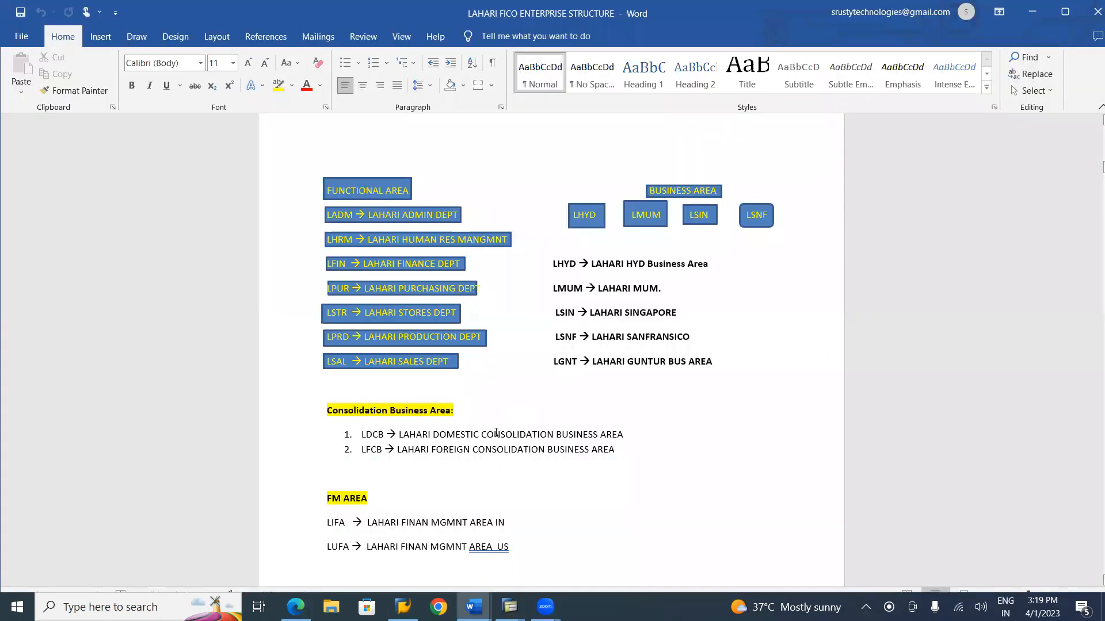
{"action": "left_click", "coordinate": [438, 493]}
{"action": "scroll", "coordinate": [988, 508], "scroll_direction": "down", "scroll_amount": 7}
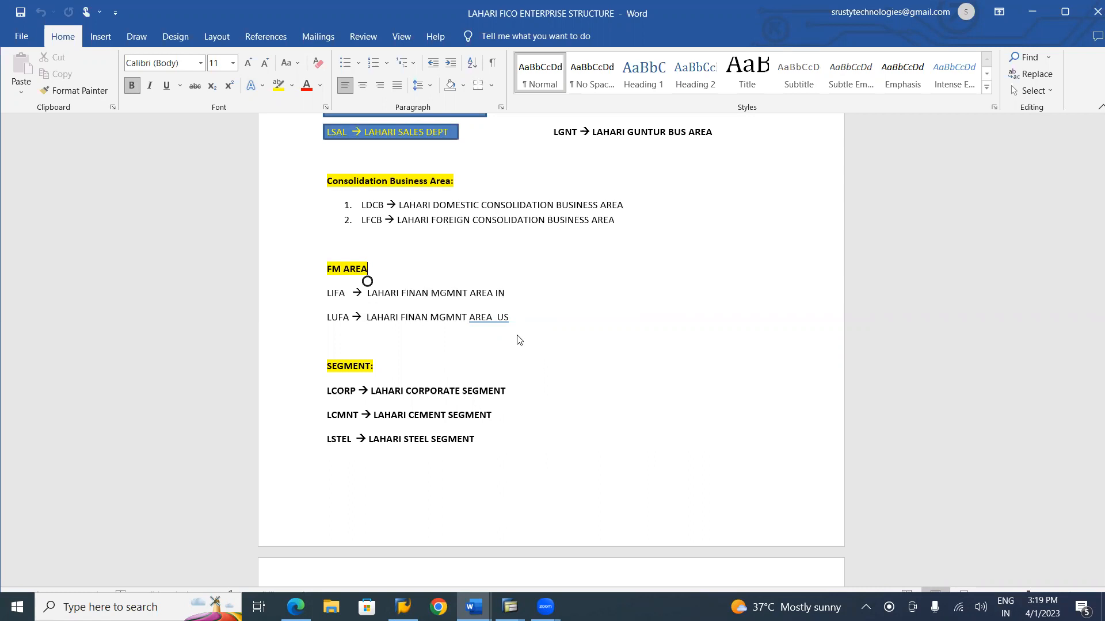
- Back in SAP, open FM area maintenance and start a new entry with the FM area code LIFA
{"action": "key", "text": "alt+Tab"}
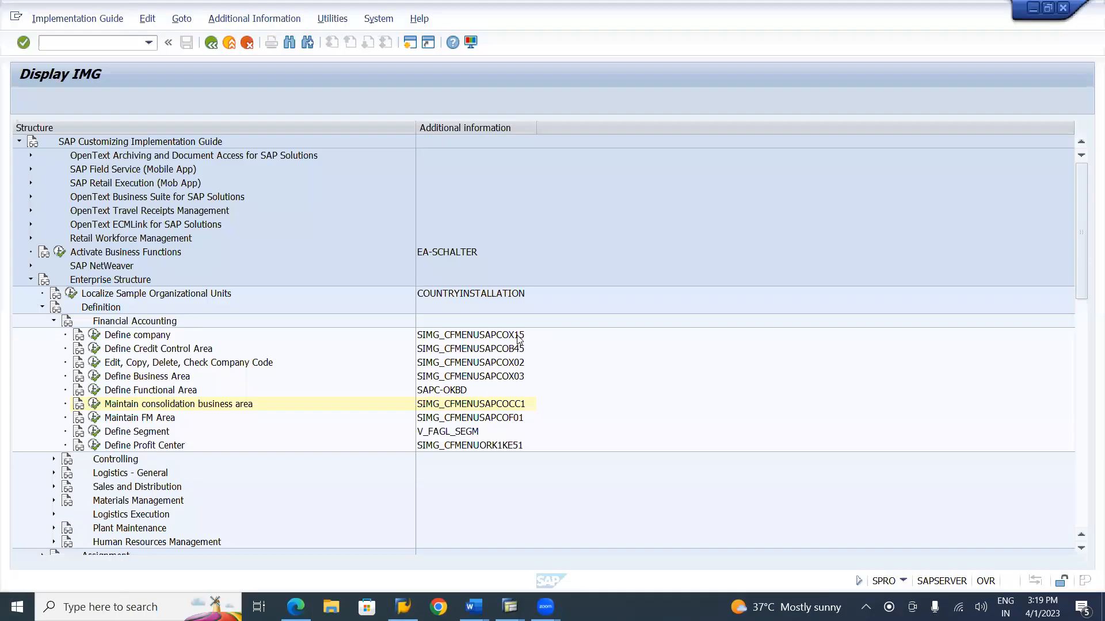
{"action": "left_click", "coordinate": [94, 418]}
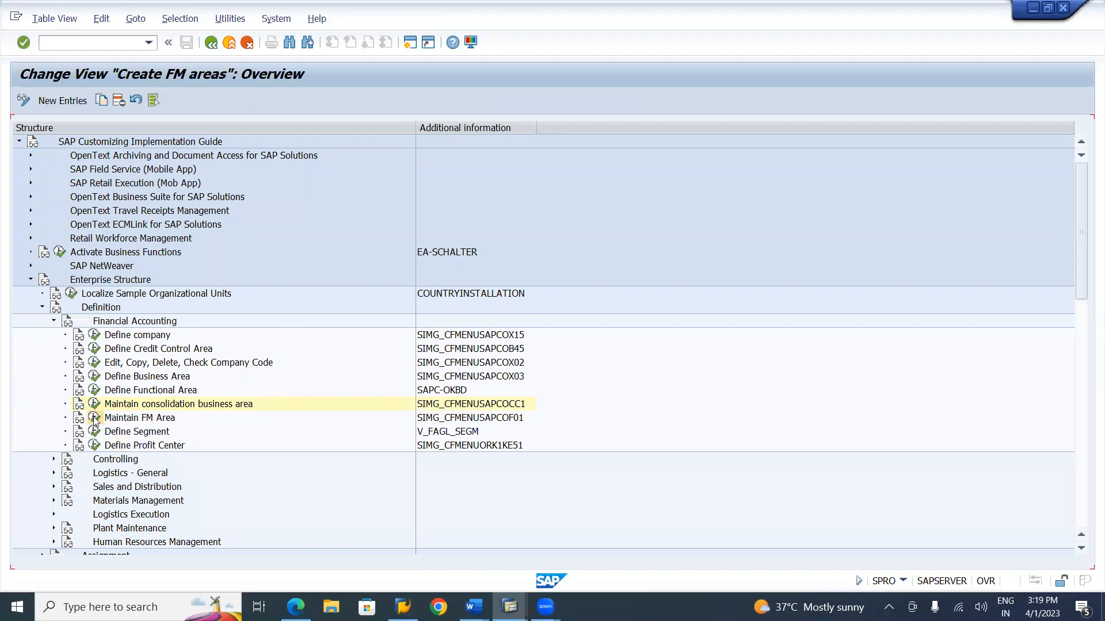
{"action": "left_click", "coordinate": [62, 101]}
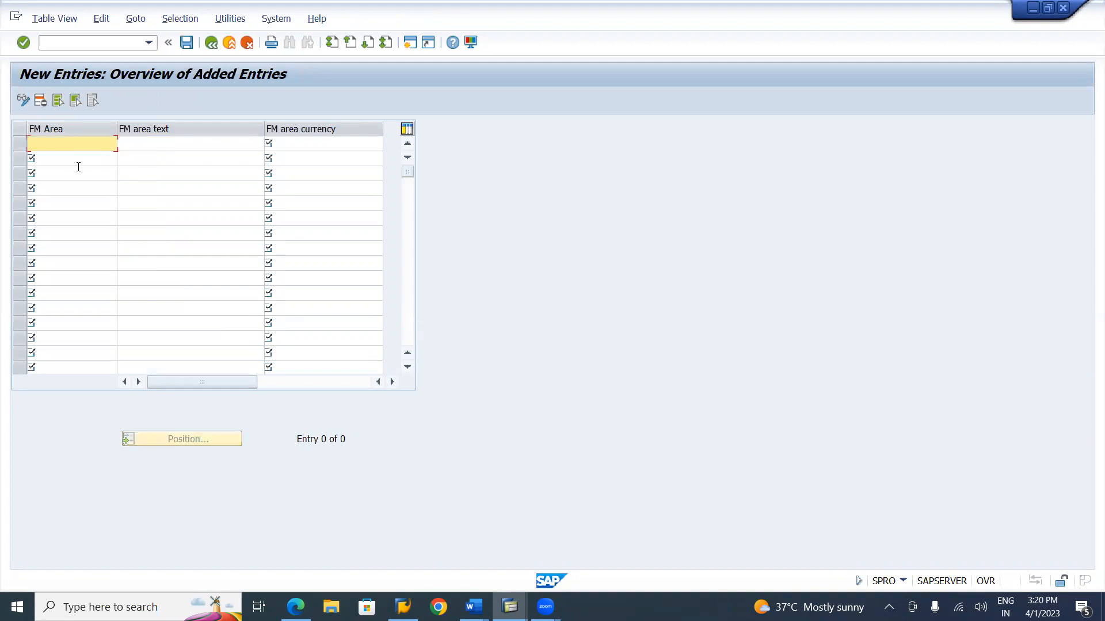
{"action": "key", "text": "alt+Tab"}
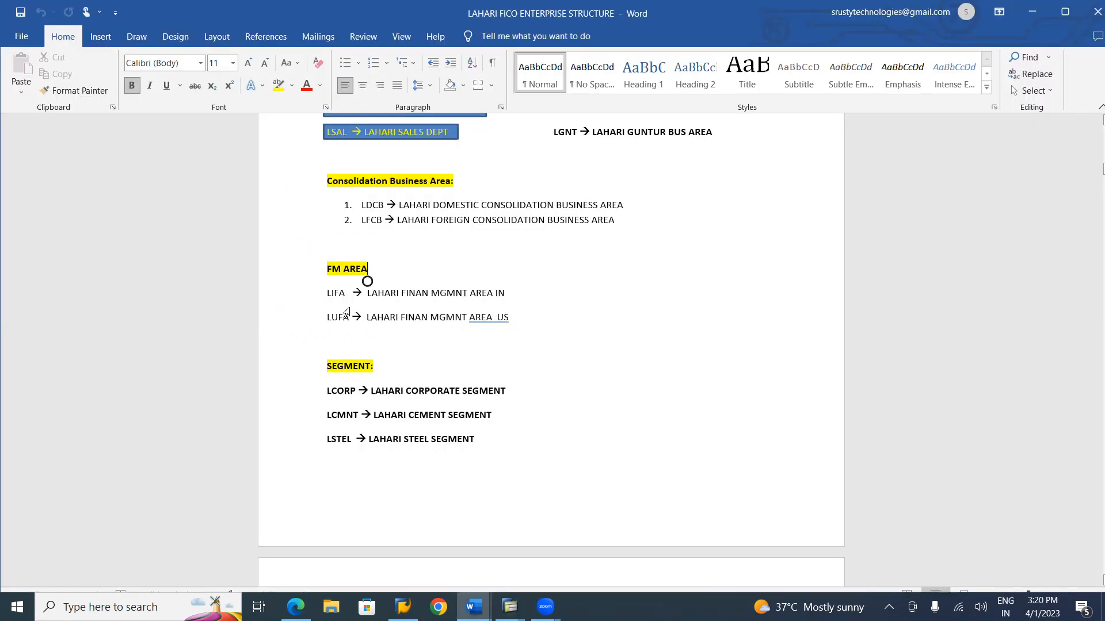
{"action": "key", "text": "alt+Tab"}
{"action": "type", "text": "LIFA"}
{"action": "key", "text": "Tab"}
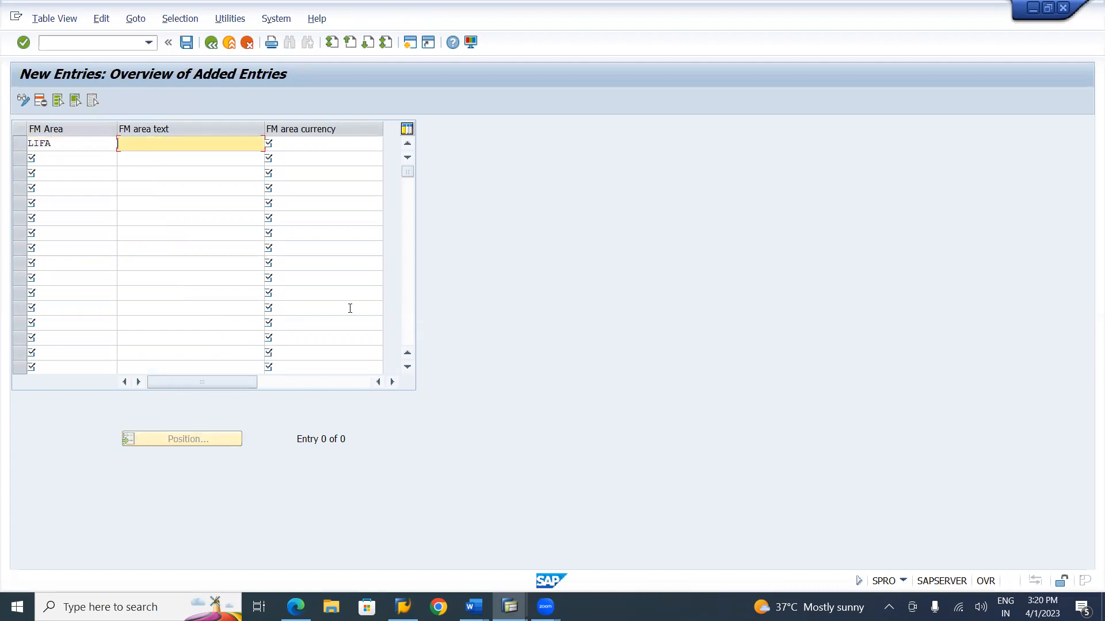
- Set the text of FM area LIFA to "Lahari Finan.Mgmt Area-IN"
{"action": "type", "text": "Lahari"}
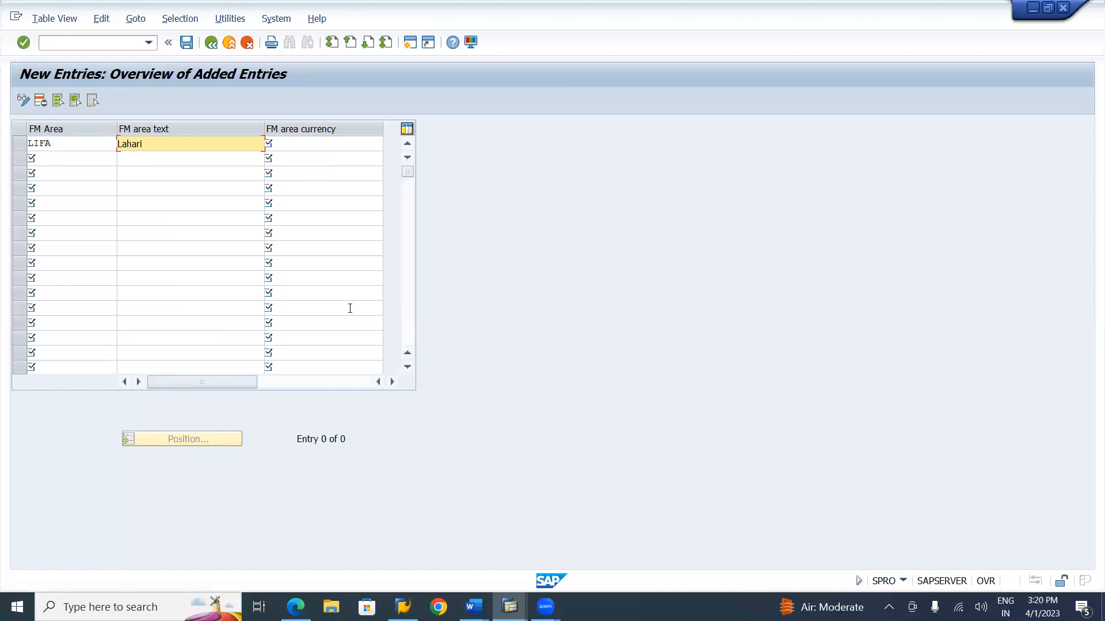
{"action": "type", "text": " Finan. Mgmnt Area"}
{"action": "type", "text": "-I"}
{"action": "left_click", "coordinate": [193, 144]}
{"action": "key", "text": "Delete"}
{"action": "left_click", "coordinate": [244, 147]}
{"action": "type", "text": "N"}
- Add a second FM area LUFA with the text "Lahari Fina.Mgmt Area-US"
{"action": "left_click", "coordinate": [80, 164]}
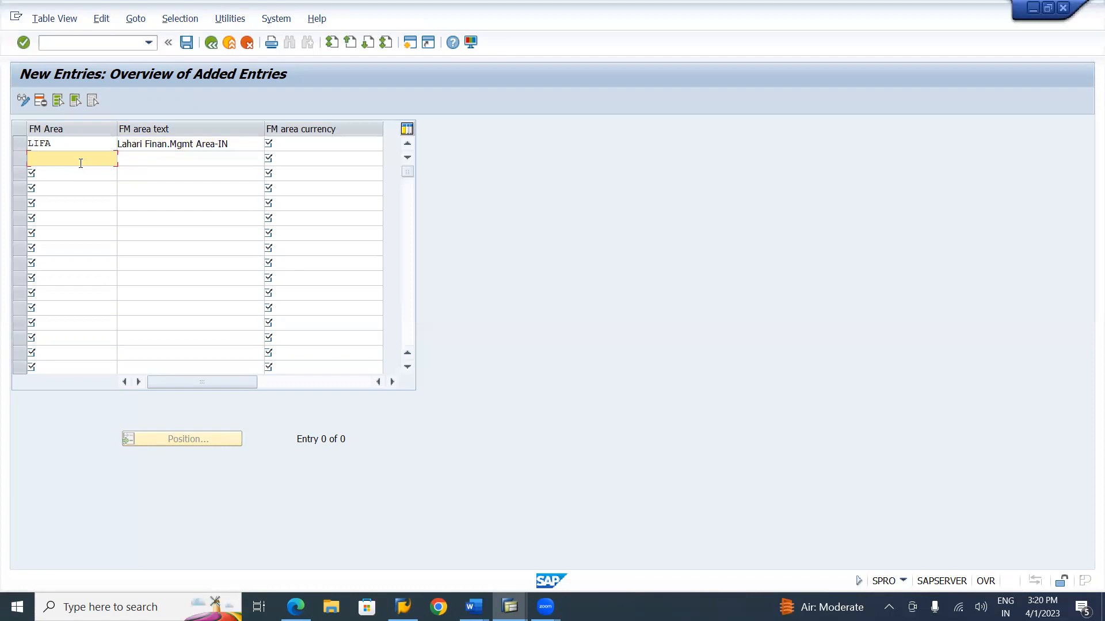
{"action": "type", "text": "LUFA"}
{"action": "key", "text": "Tab"}
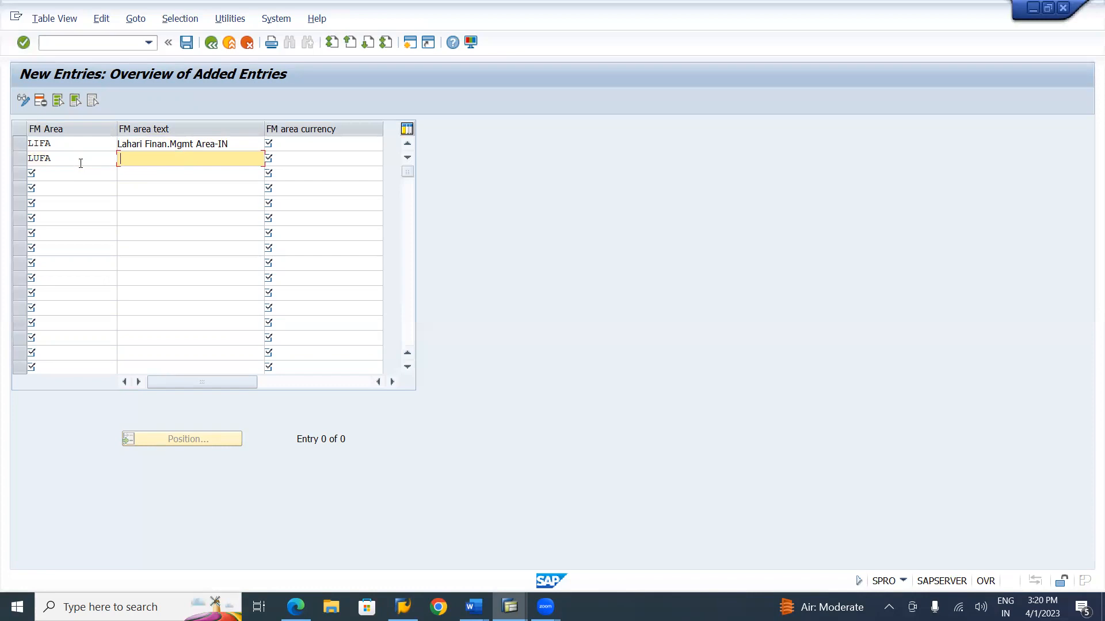
{"action": "type", "text": "Lahari Fina.Mgmt Area-US"}
{"action": "key", "text": "Return"}
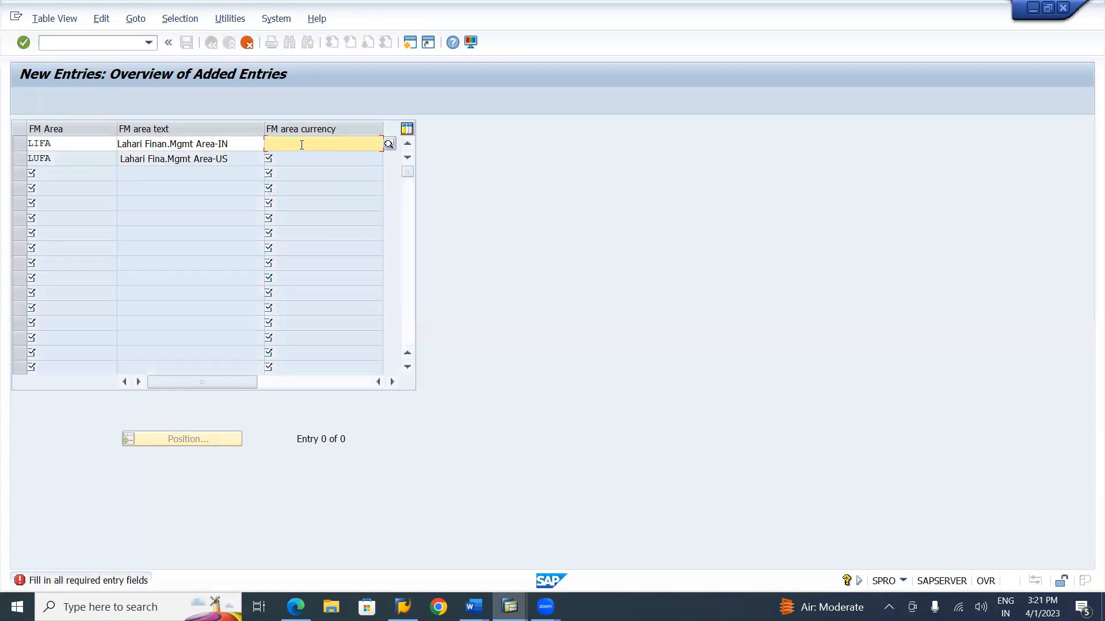
- Set the FM area currency to INR for LIFA and USD for LUFA
{"action": "type", "text": "INR"}
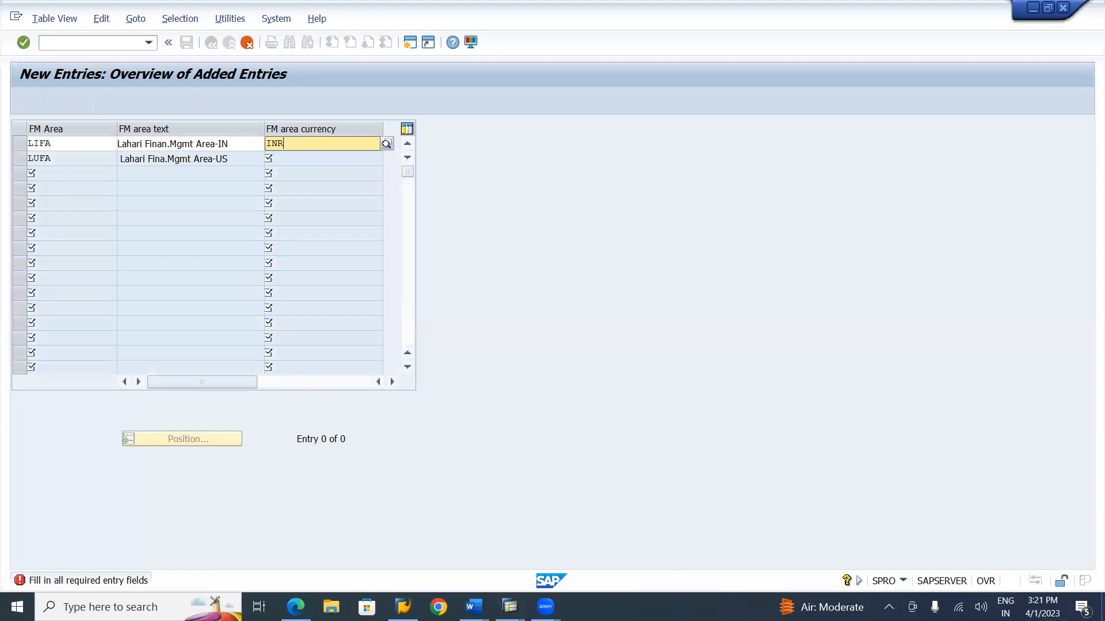
{"action": "key", "text": "Return"}
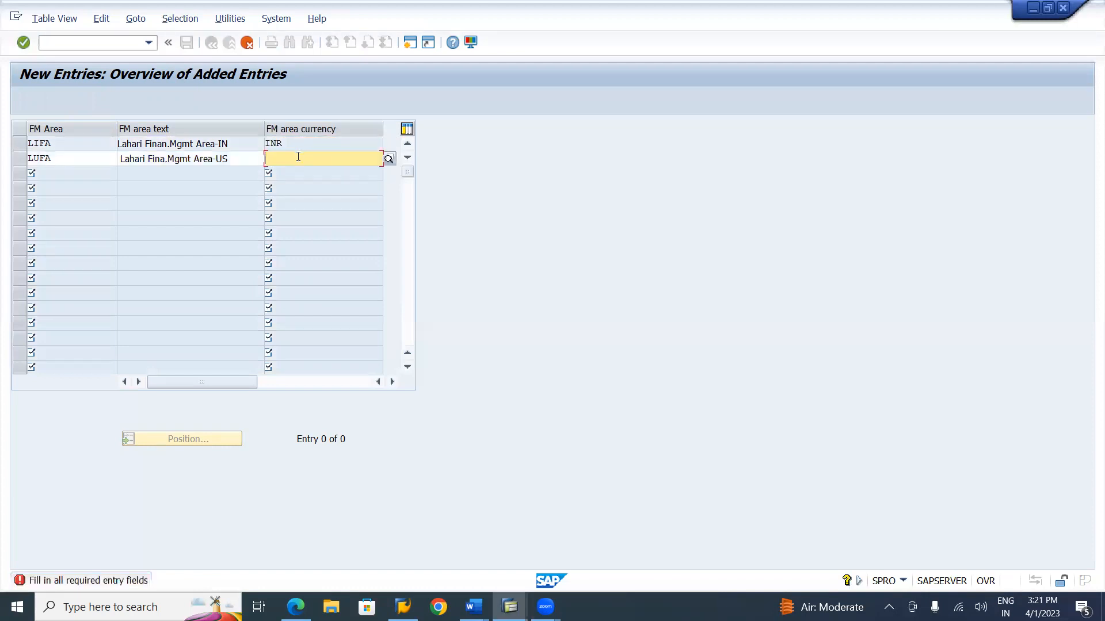
{"action": "type", "text": "USD"}
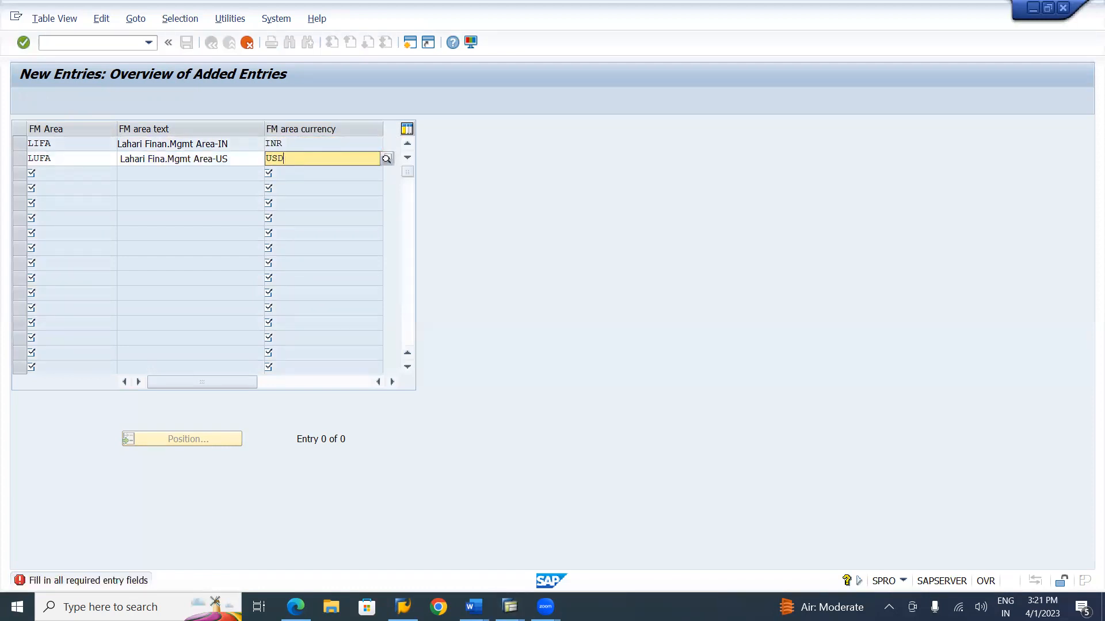
{"action": "key", "text": "Return"}
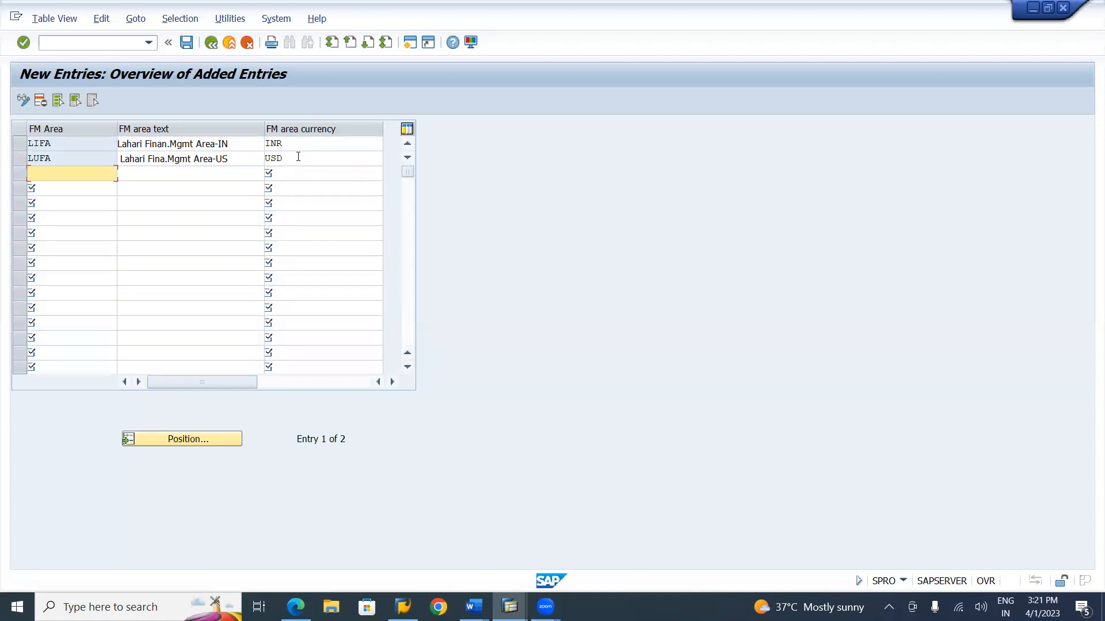
- Save the new FM areas under the proposed customizing request and return to the IMG structure
{"action": "left_click", "coordinate": [187, 42]}
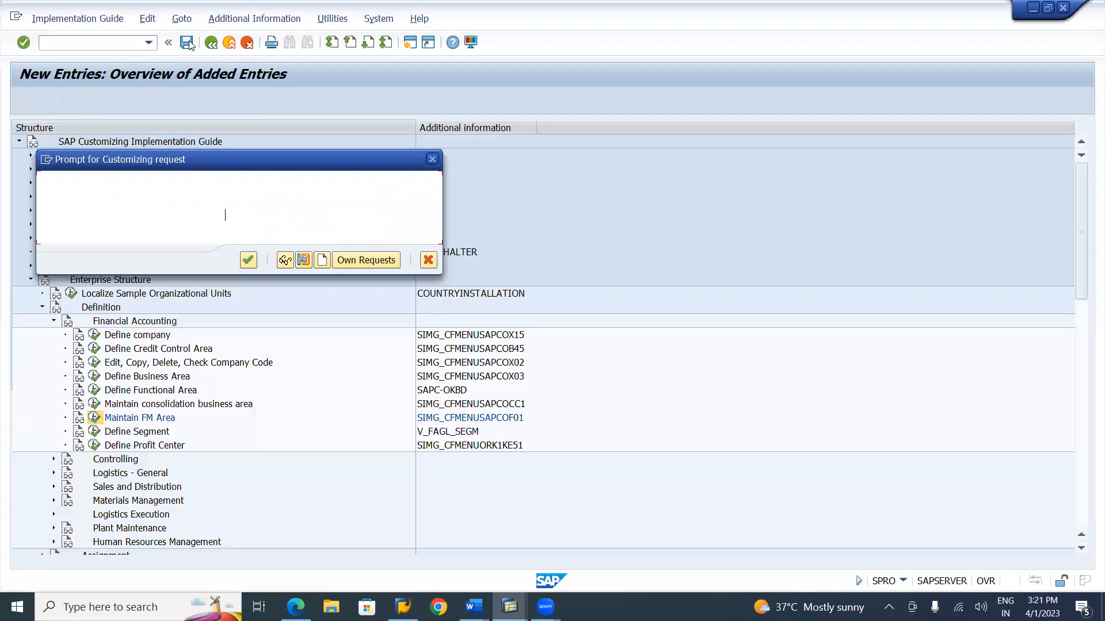
{"action": "left_click", "coordinate": [249, 260]}
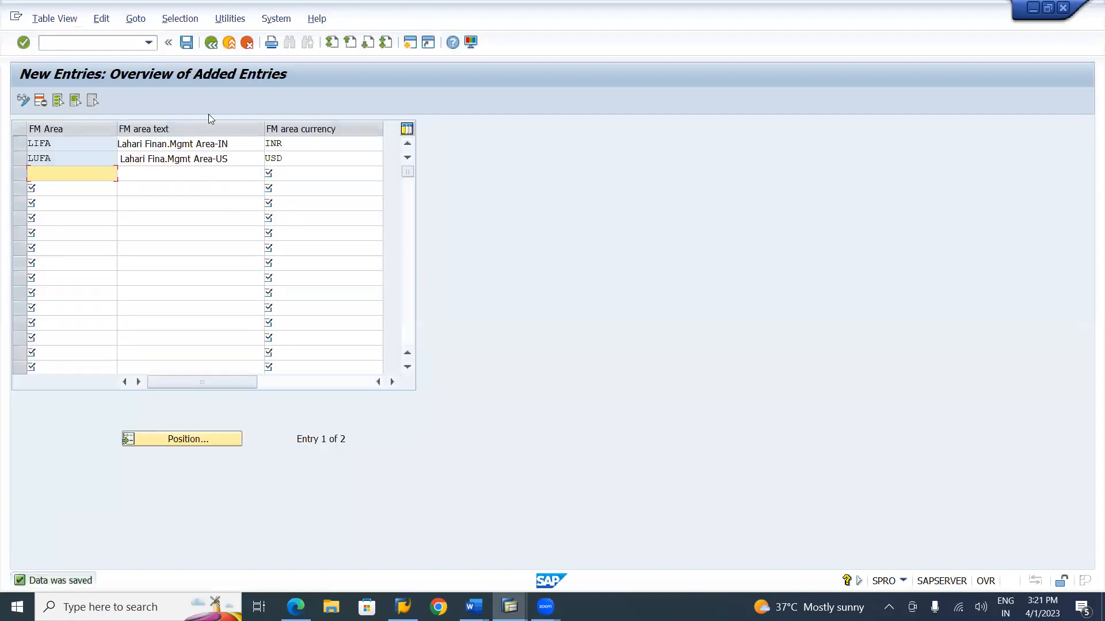
{"action": "left_click", "coordinate": [190, 46]}
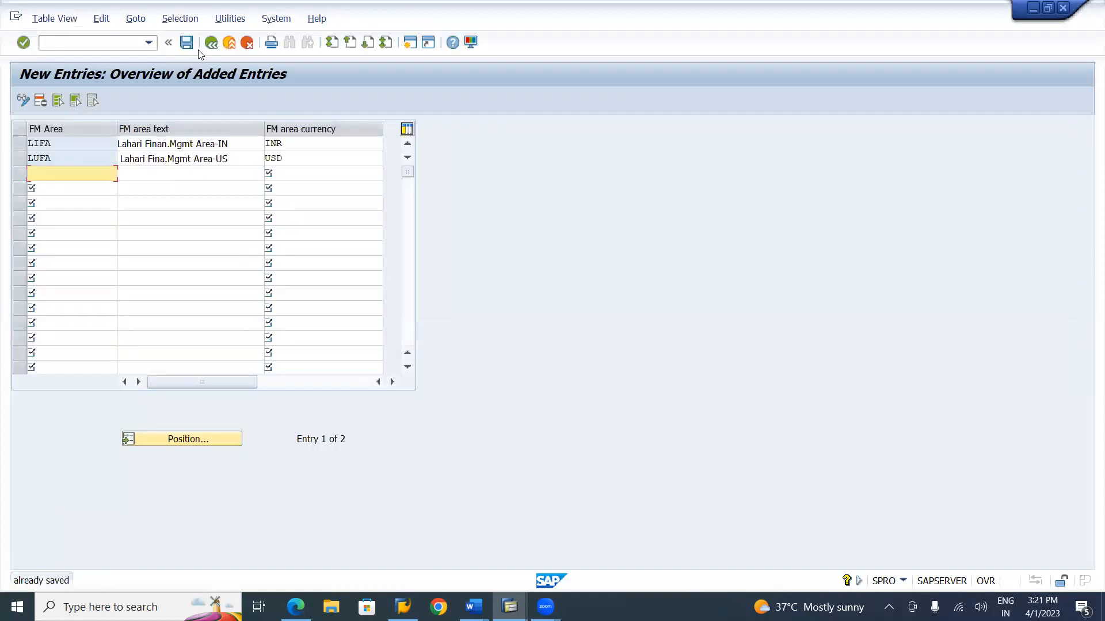
{"action": "left_click", "coordinate": [211, 44]}
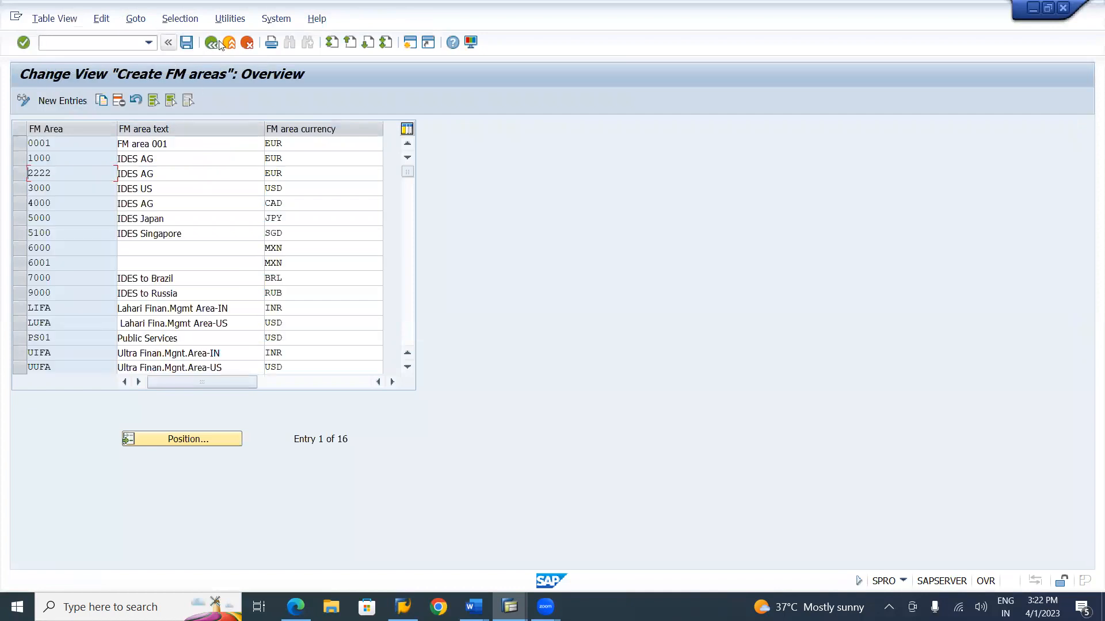
{"action": "left_click", "coordinate": [211, 44]}
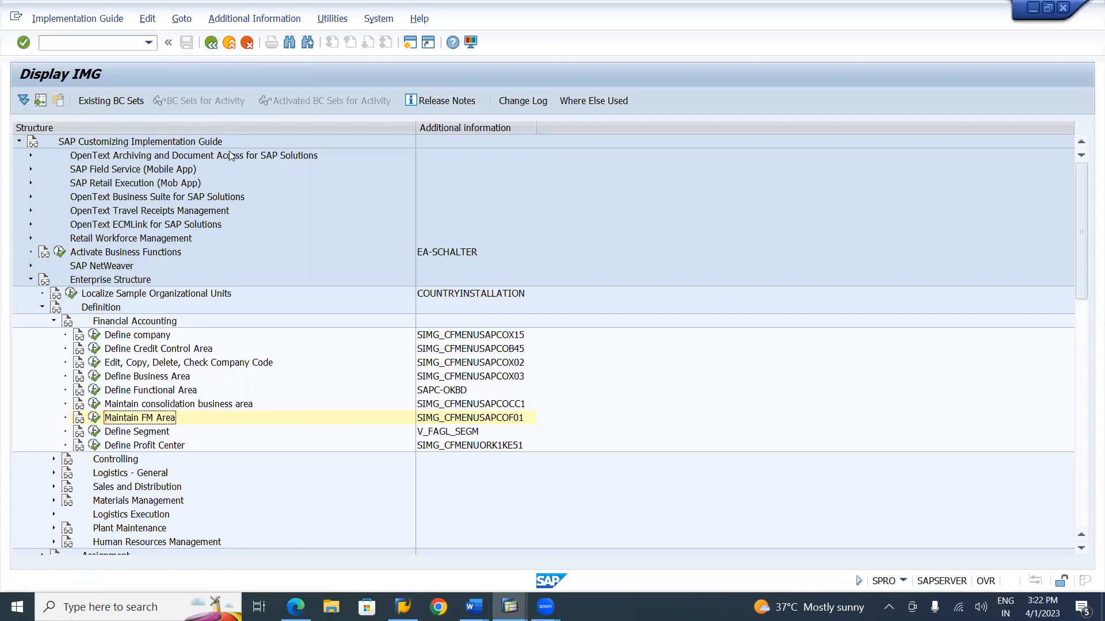
- Open segment definition and add a new segment LCORP, reusing the earlier description "Ultra Corporate Segment"
{"action": "left_click", "coordinate": [142, 434]}
{"action": "left_click", "coordinate": [95, 433]}
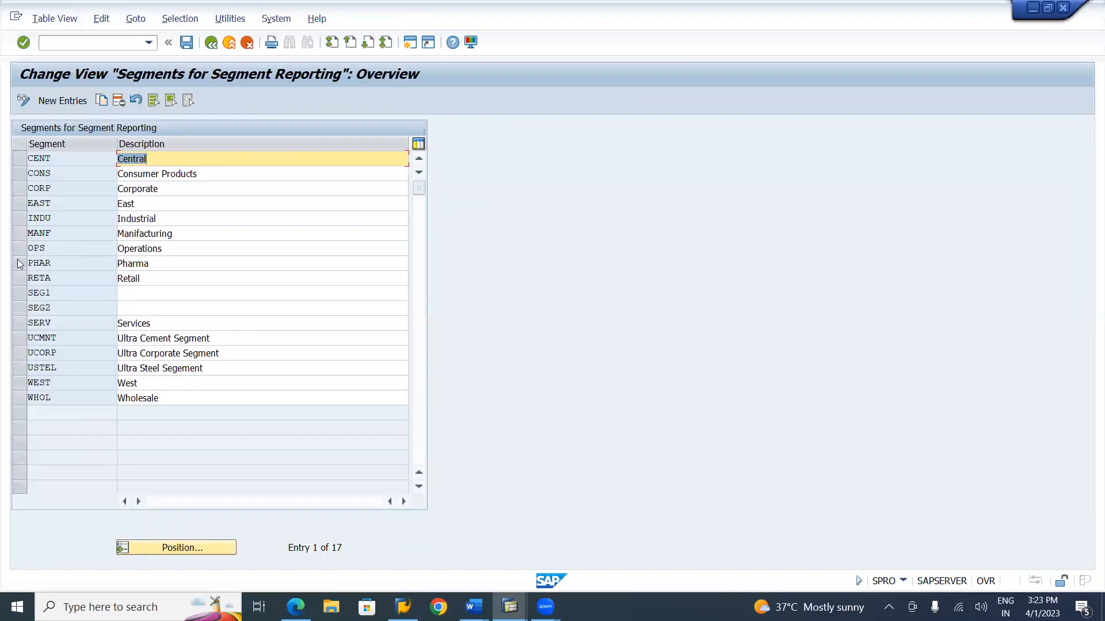
{"action": "left_click", "coordinate": [60, 103]}
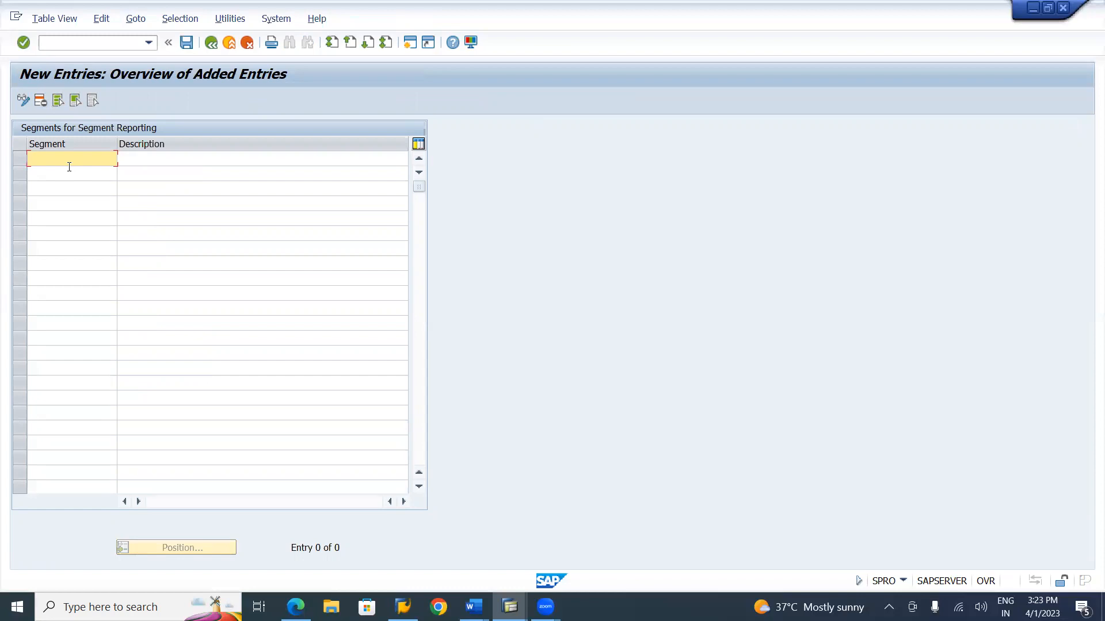
{"action": "type", "text": "LCORP"}
{"action": "key", "text": "Tab"}
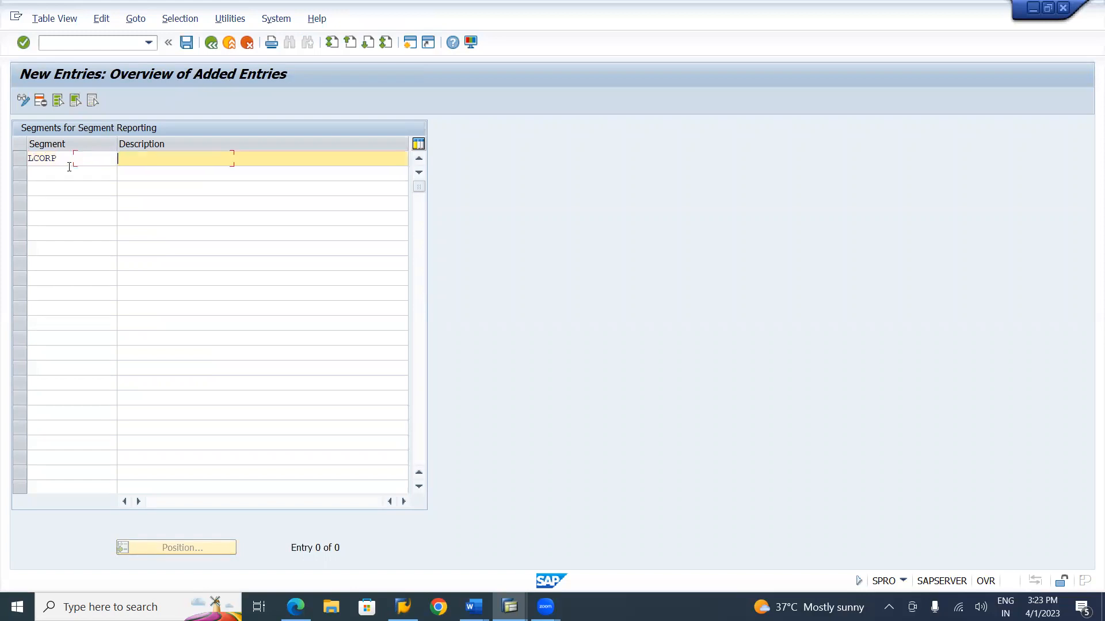
{"action": "key", "text": "Down"}
{"action": "key", "text": "Down"}
{"action": "key", "text": "Down"}
{"action": "key", "text": "Return"}
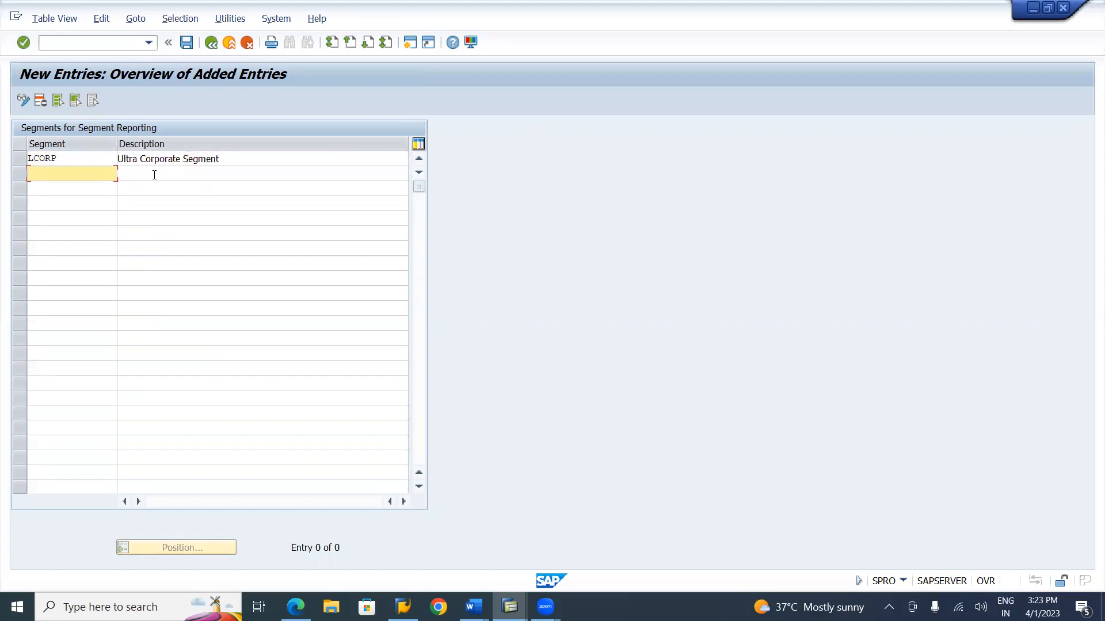
- Change the description of segment LCORP to "Lahari Corporate Segment"
{"action": "left_click", "coordinate": [141, 154]}
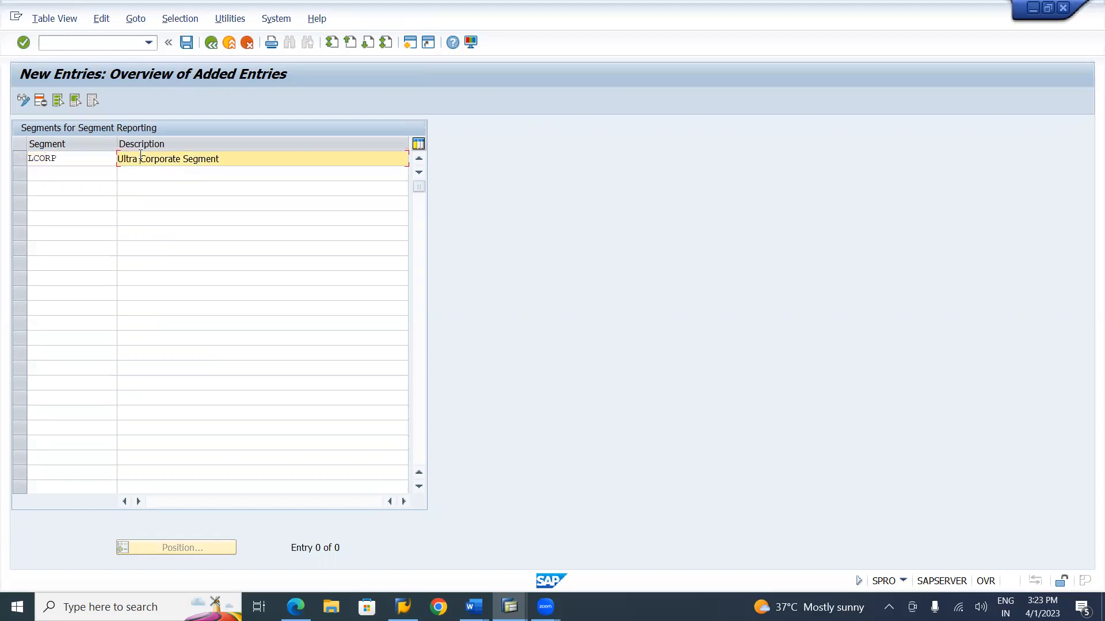
{"action": "key", "text": "BackSpace"}
{"action": "key", "text": "BackSpace"}
{"action": "key", "text": "BackSpace"}
{"action": "key", "text": "BackSpace"}
{"action": "key", "text": "BackSpace"}
{"action": "type", "text": "Lahari"}
- Add a second segment LCMNT, reusing the earlier description "Ultra Cement Segment"
{"action": "left_click", "coordinate": [75, 172]}
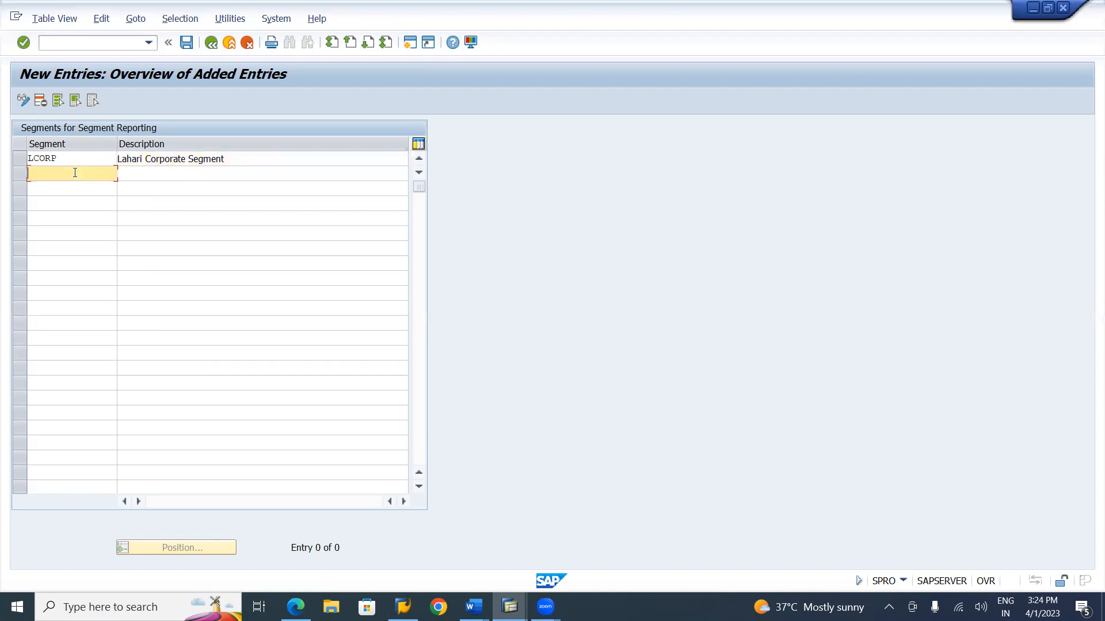
{"action": "type", "text": "LCMNT"}
{"action": "key", "text": "Tab"}
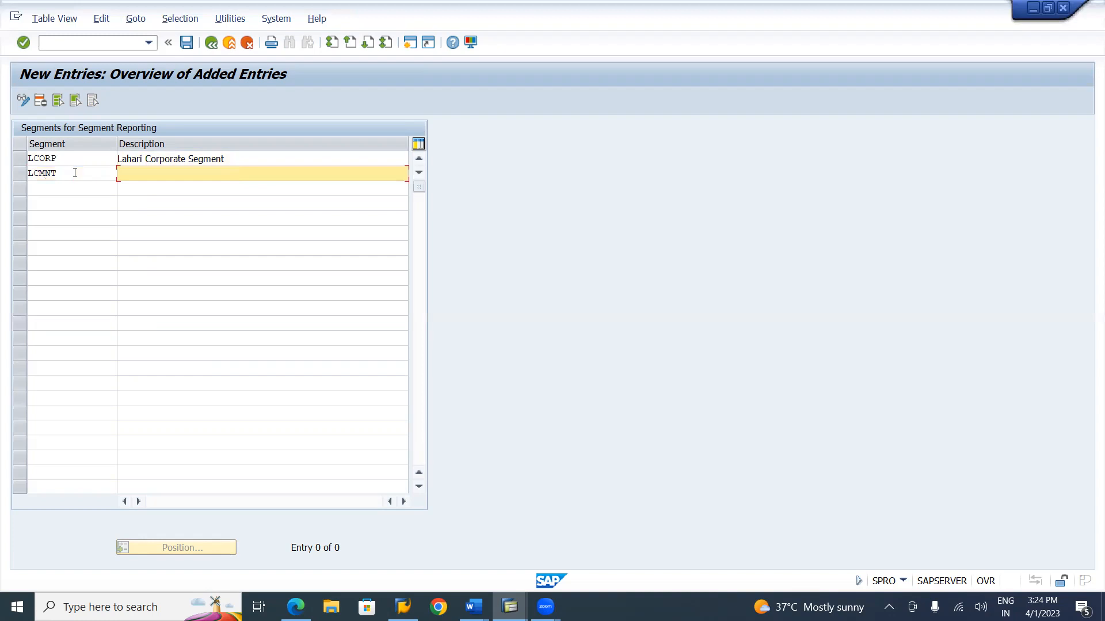
{"action": "key", "text": "space"}
{"action": "key", "text": "Down"}
{"action": "key", "text": "Down"}
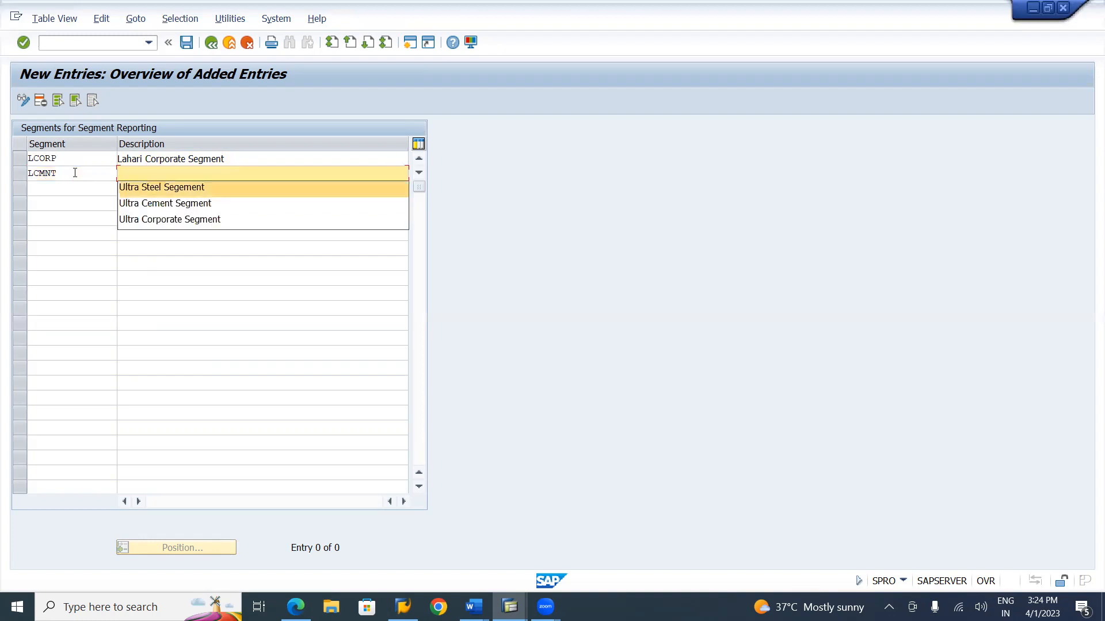
{"action": "key", "text": "Tab"}
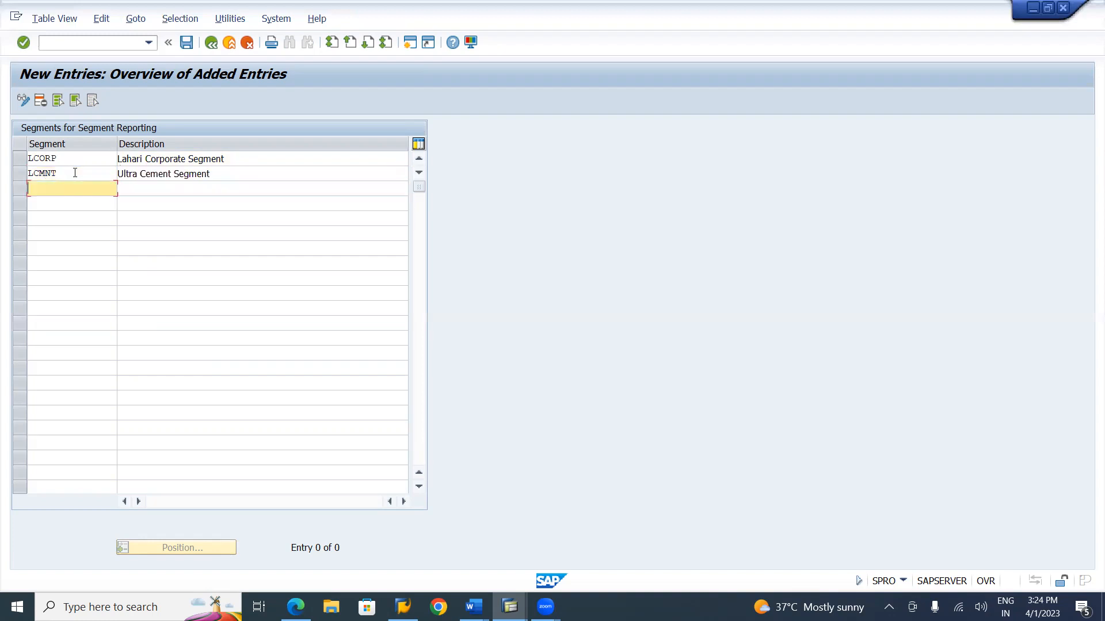
- Change the description of segment LCMNT to "Lahari Cement Segment"
{"action": "left_click", "coordinate": [137, 175]}
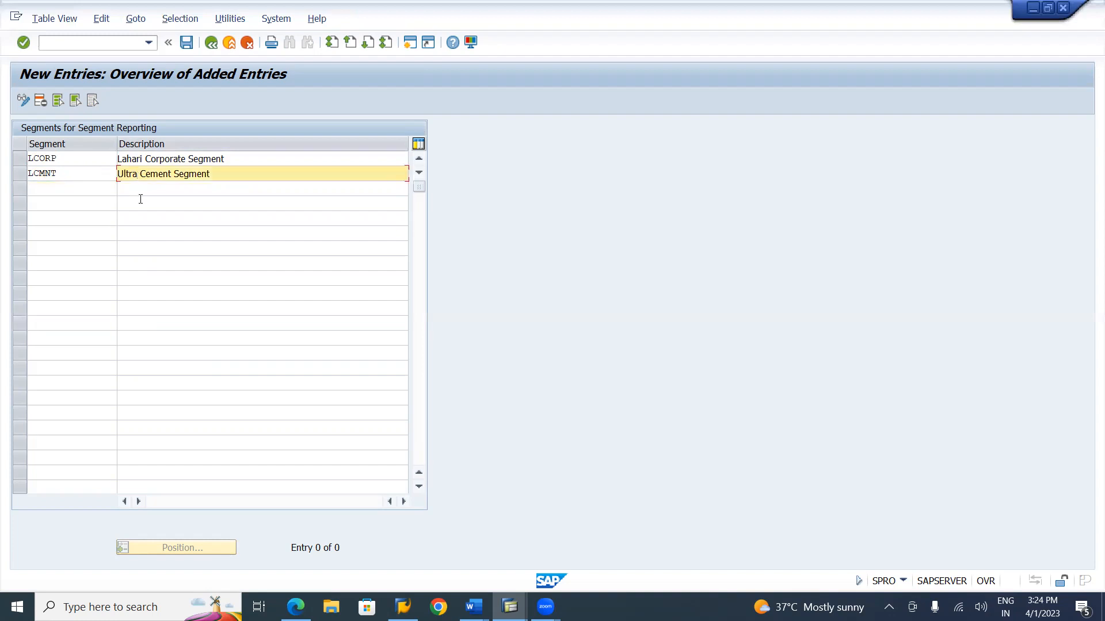
{"action": "key", "text": "BackSpace"}
{"action": "key", "text": "BackSpace"}
{"action": "key", "text": "BackSpace"}
{"action": "key", "text": "BackSpace"}
{"action": "key", "text": "BackSpace"}
{"action": "type", "text": "Lahari"}
{"action": "key", "text": "BackSpace"}
- Add a third segment LSTEL, reusing the earlier description "Ultra Steel Segement"
{"action": "left_click", "coordinate": [64, 188]}
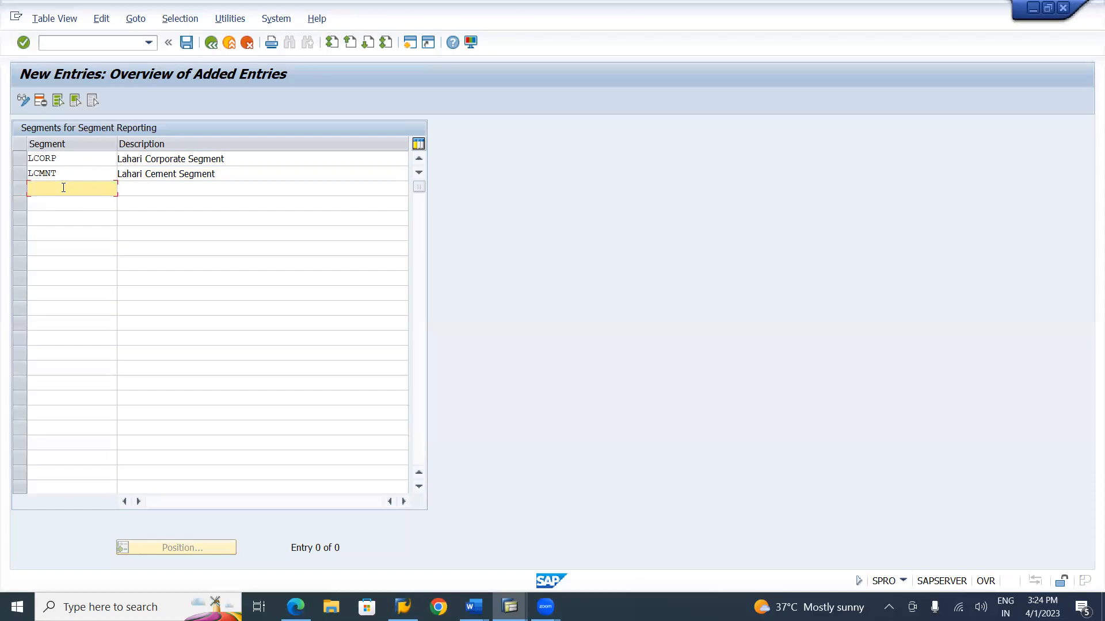
{"action": "type", "text": "LSTEL"}
{"action": "left_click", "coordinate": [130, 189]}
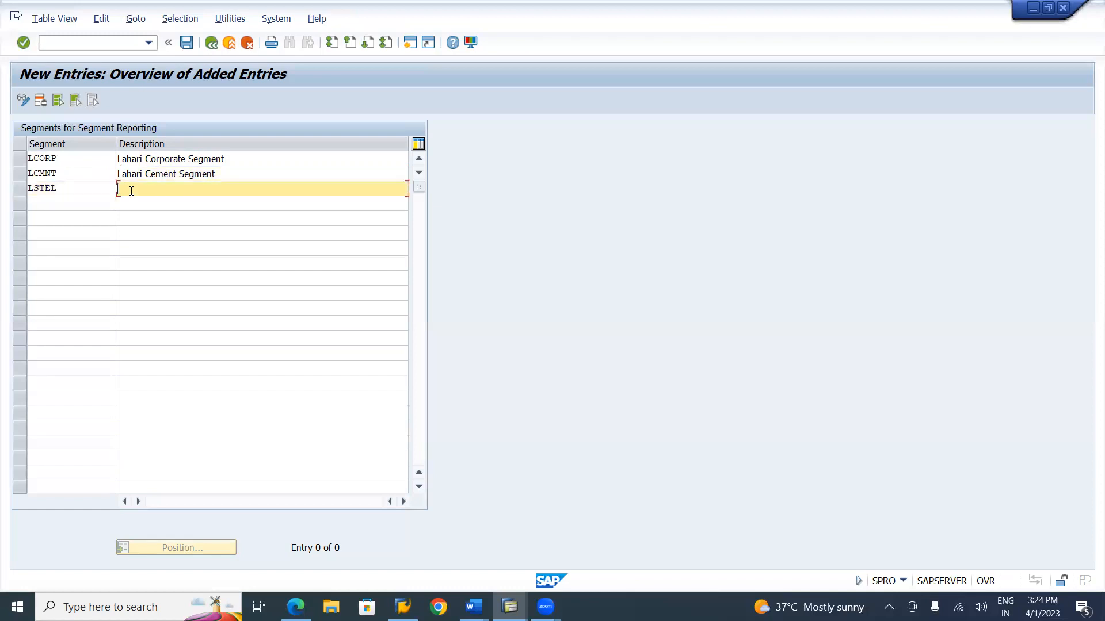
{"action": "key", "text": "Down"}
{"action": "key", "text": "Return"}
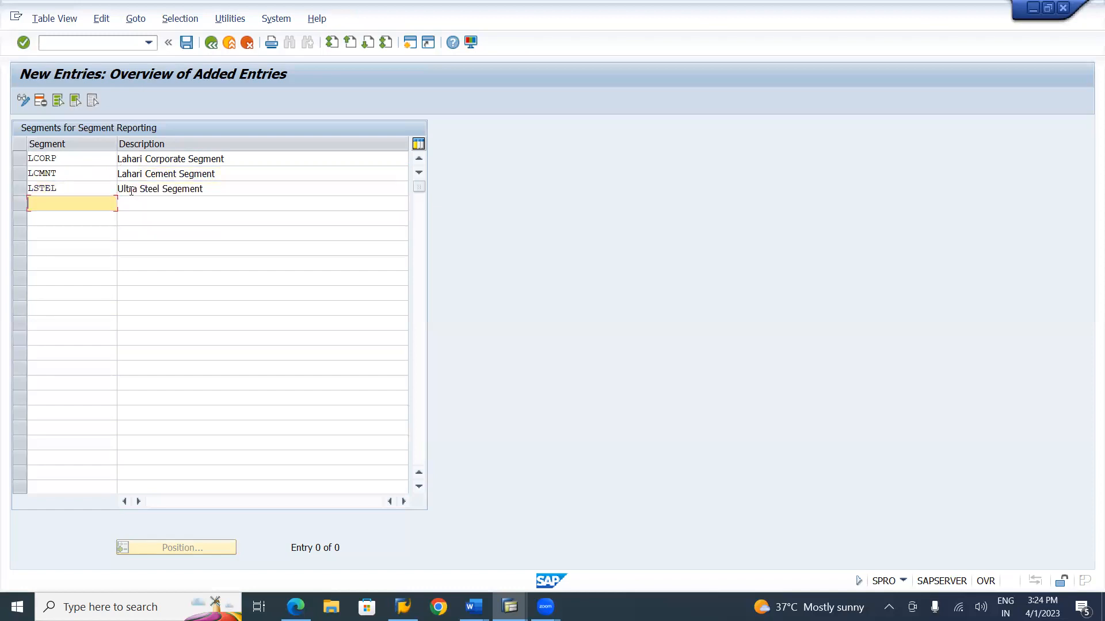
- Change the description of segment LSTEL to "Lahari Steel Segement" and have the entries checked
{"action": "left_click", "coordinate": [138, 190]}
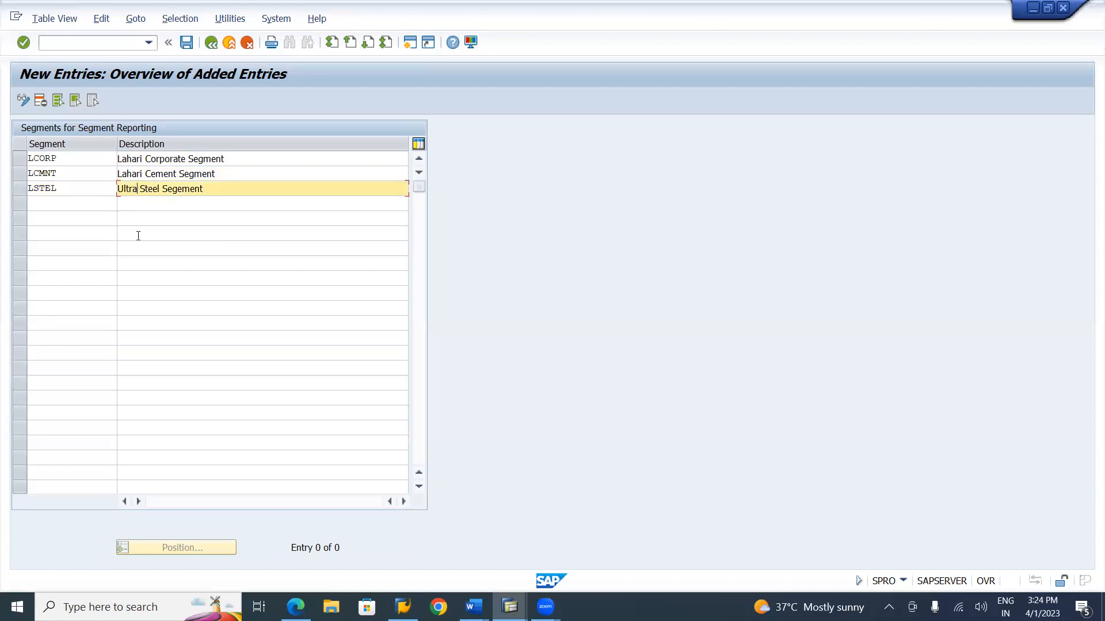
{"action": "key", "text": "BackSpace"}
{"action": "key", "text": "BackSpace"}
{"action": "key", "text": "BackSpace"}
{"action": "key", "text": "BackSpace"}
{"action": "key", "text": "BackSpace"}
{"action": "type", "text": "lA"}
{"action": "key", "text": "BackSpace"}
{"action": "key", "text": "BackSpace"}
{"action": "type", "text": "Lahari"}
{"action": "key", "text": "Return"}
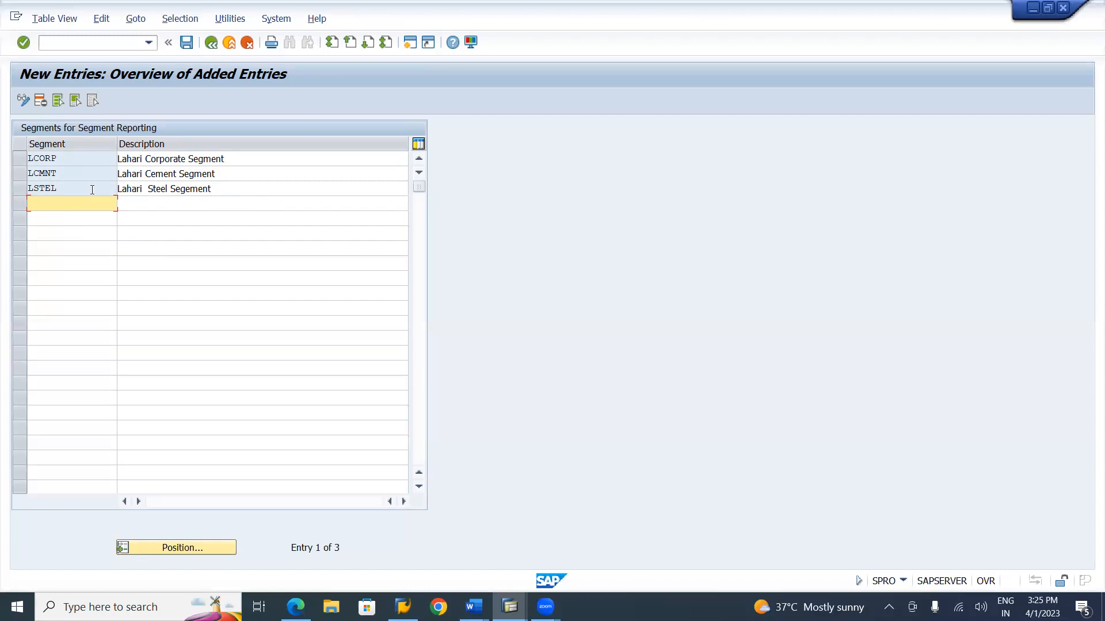
- Switch to the Word document to compare the planned segment codes and names
{"action": "key", "text": "alt+Tab"}
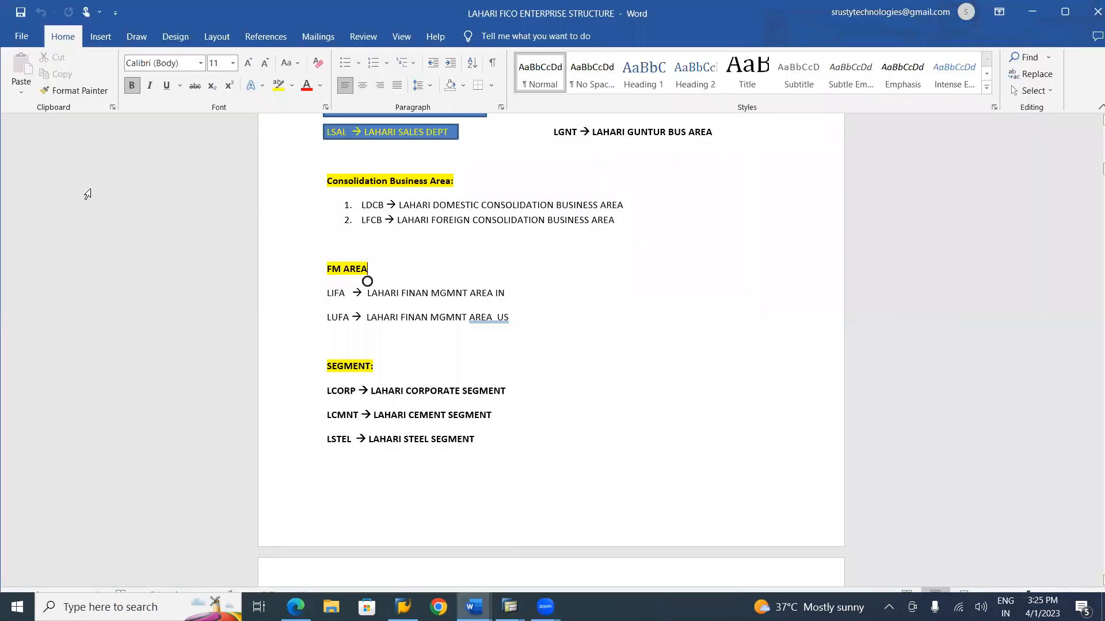
- Switch to SAP, save the LCORP, LCMNT and LSTEL segments with the prompted request, and return to the Display IMG structure
{"action": "key", "text": "alt+Tab"}
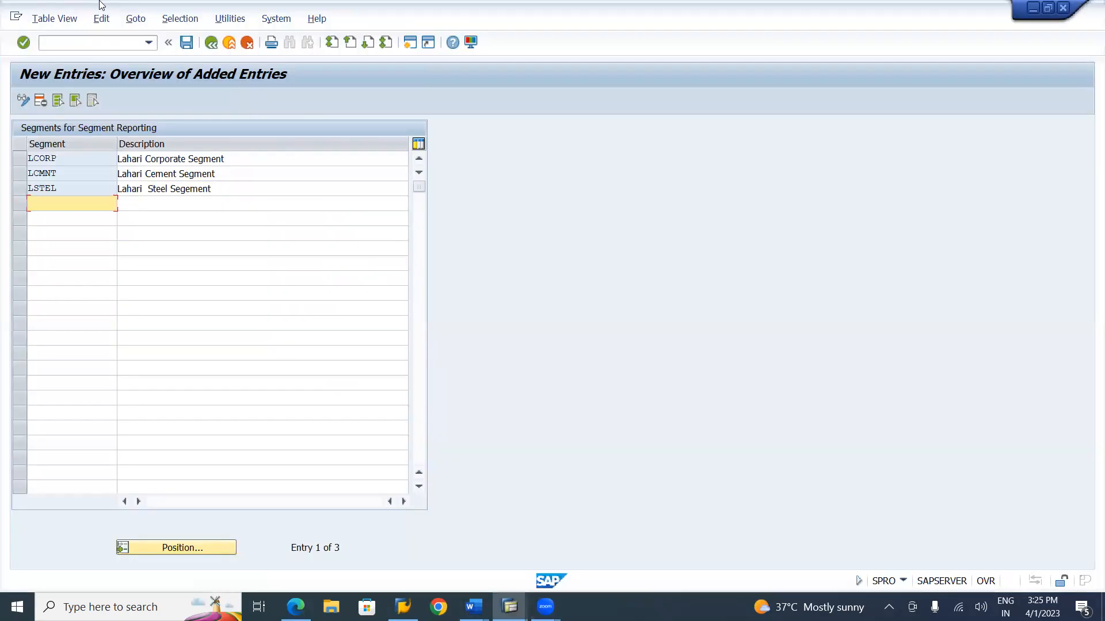
{"action": "left_click", "coordinate": [185, 43]}
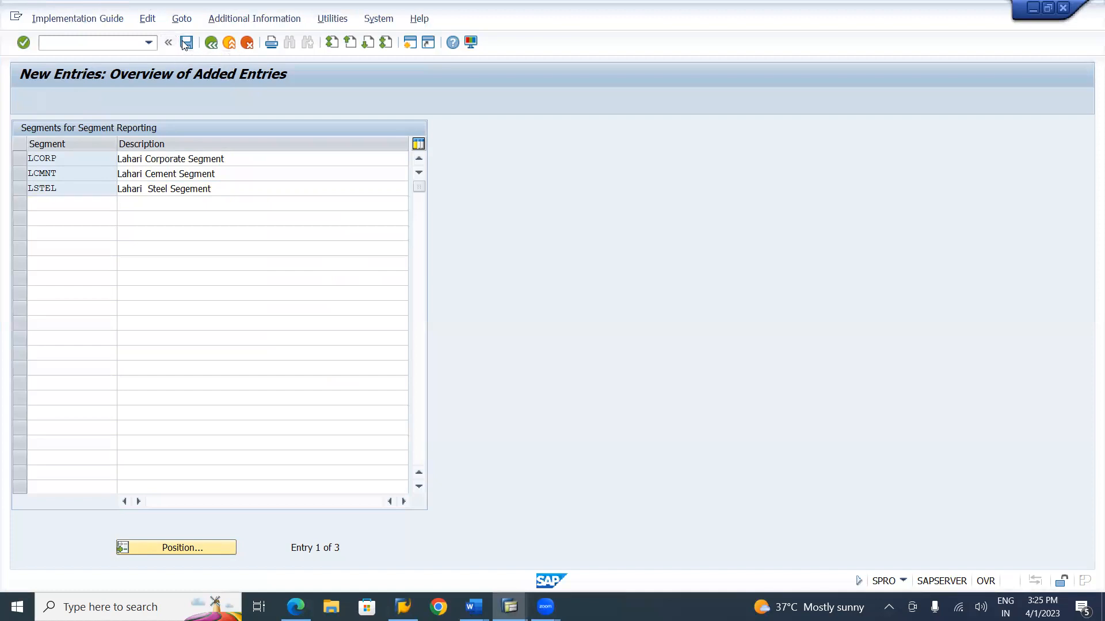
{"action": "left_click", "coordinate": [248, 260]}
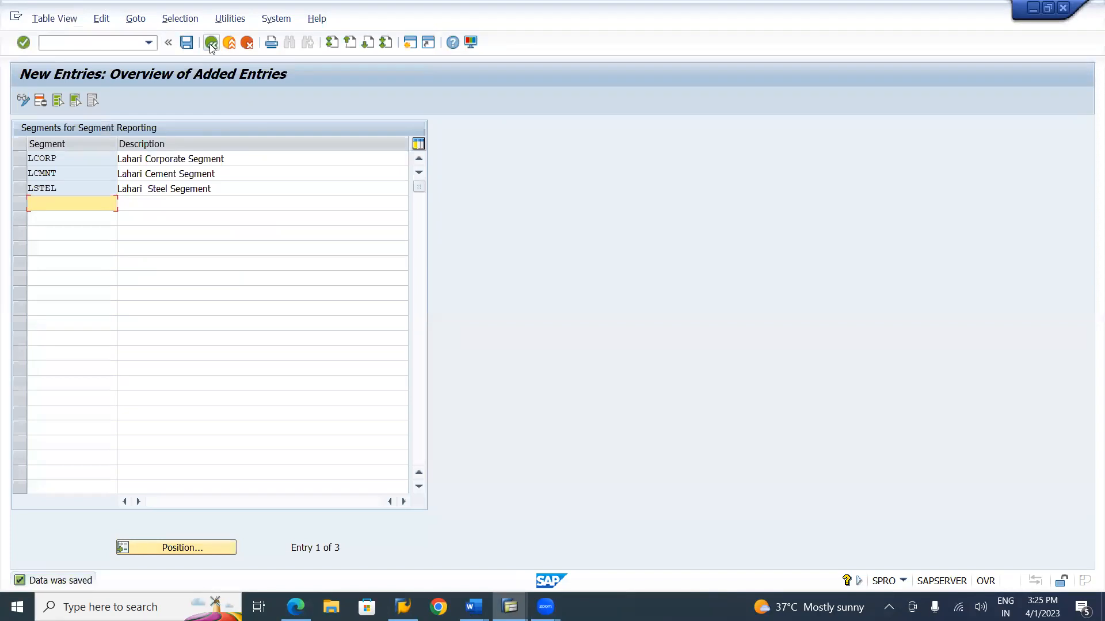
{"action": "left_click", "coordinate": [211, 43]}
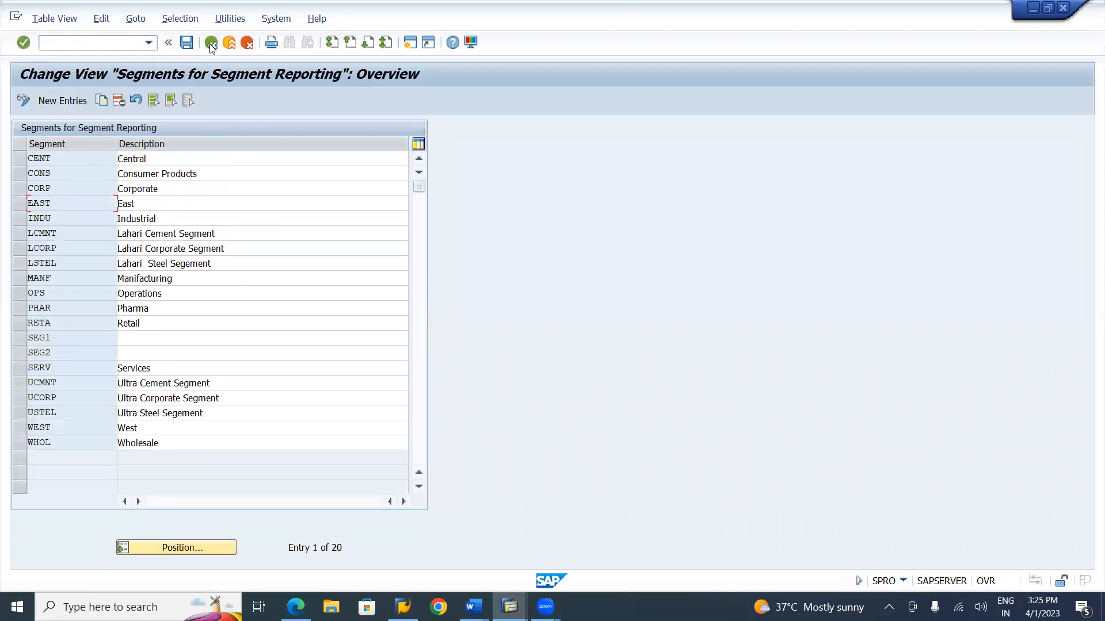
{"action": "left_click", "coordinate": [210, 45]}
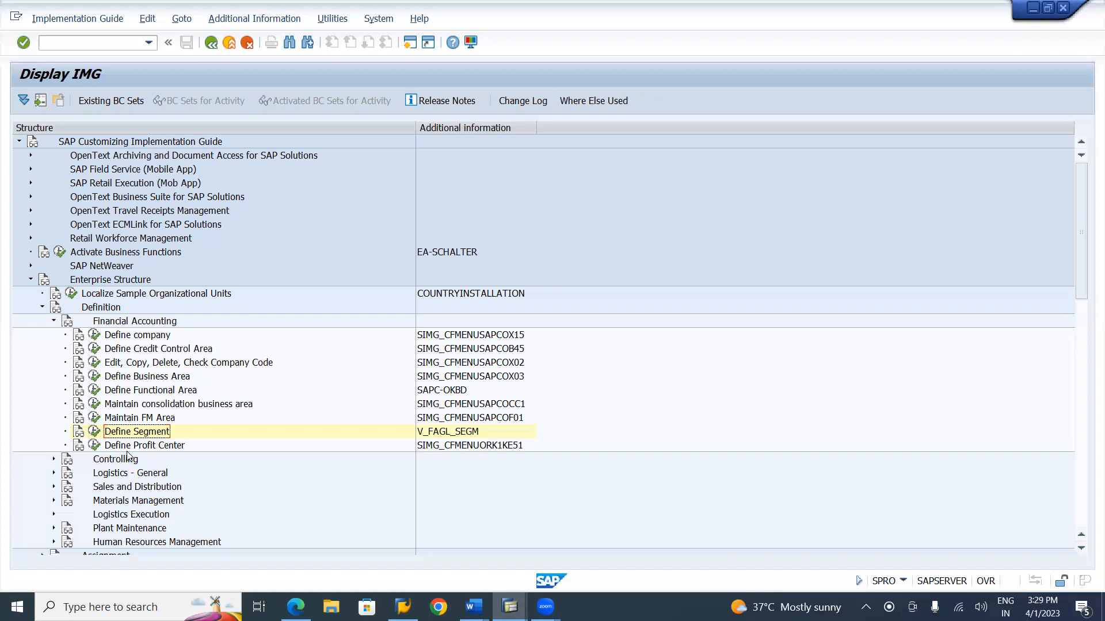
- Switch to the SAP FI CO on S4 HANA notes in Word and review section 2.1, Assign Company code to Company
{"action": "key", "text": "alt+Tab"}
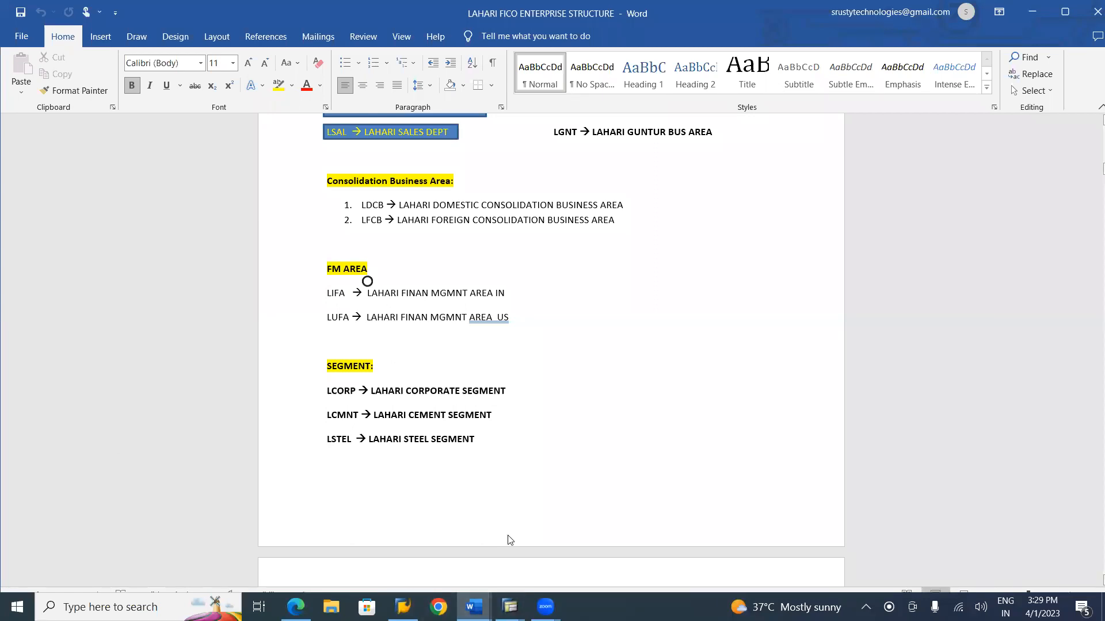
{"action": "key", "text": "alt+Tab"}
{"action": "key", "text": "alt+Tab"}
{"action": "key", "text": "alt+Tab"}
{"action": "key", "text": "alt+Tab"}
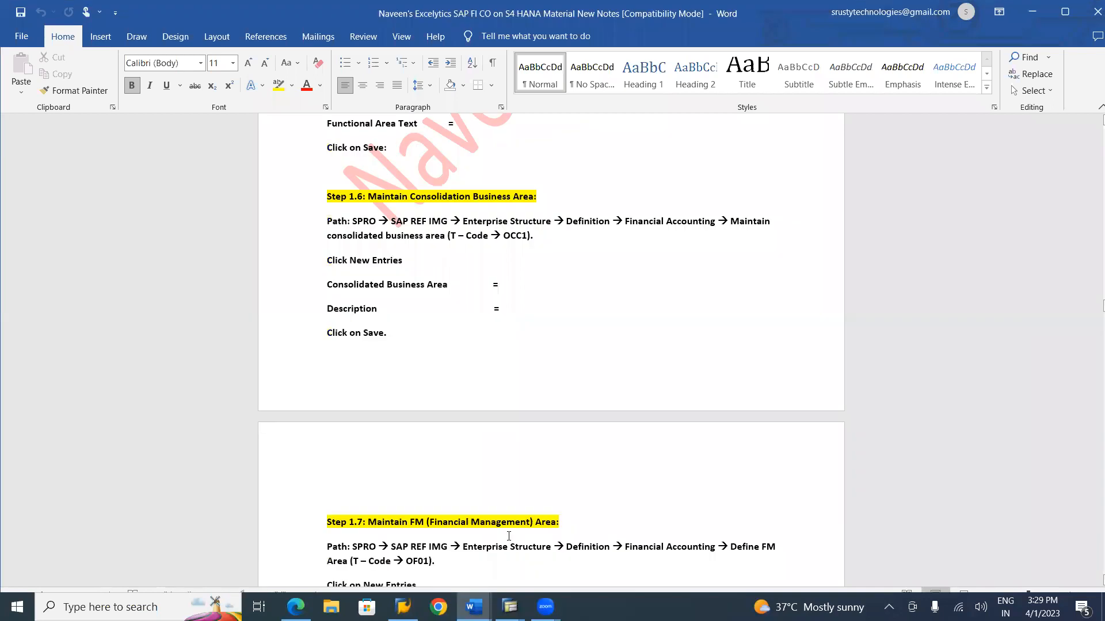
{"action": "scroll", "coordinate": [509, 537], "scroll_direction": "down", "scroll_amount": 10}
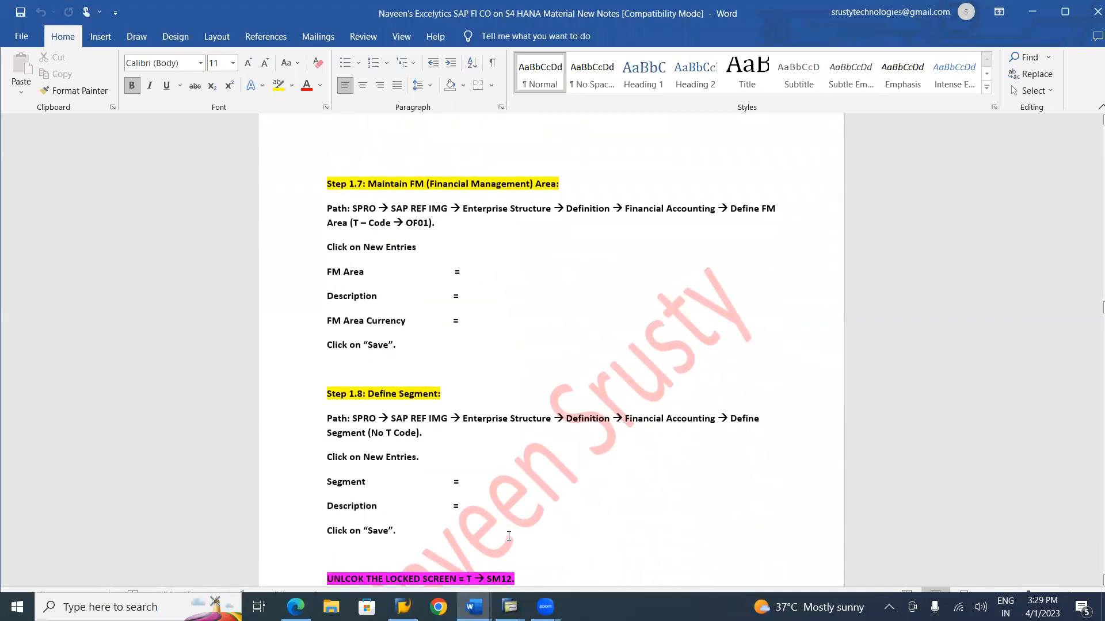
{"action": "scroll", "coordinate": [509, 536], "scroll_direction": "down", "scroll_amount": 10}
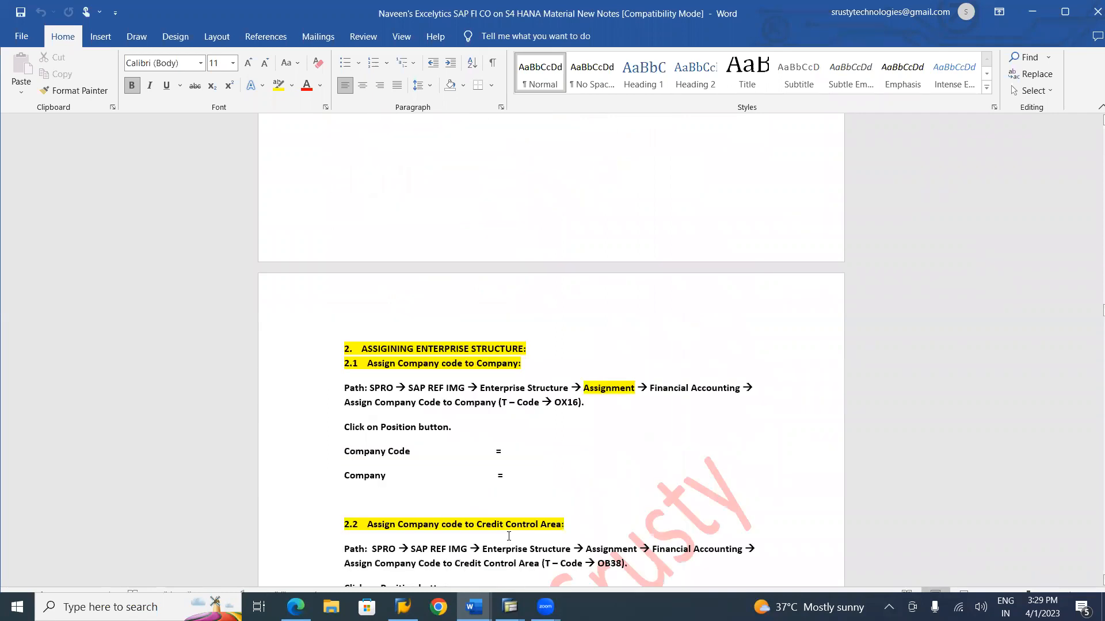
{"action": "scroll", "coordinate": [509, 537], "scroll_direction": "up", "scroll_amount": 1}
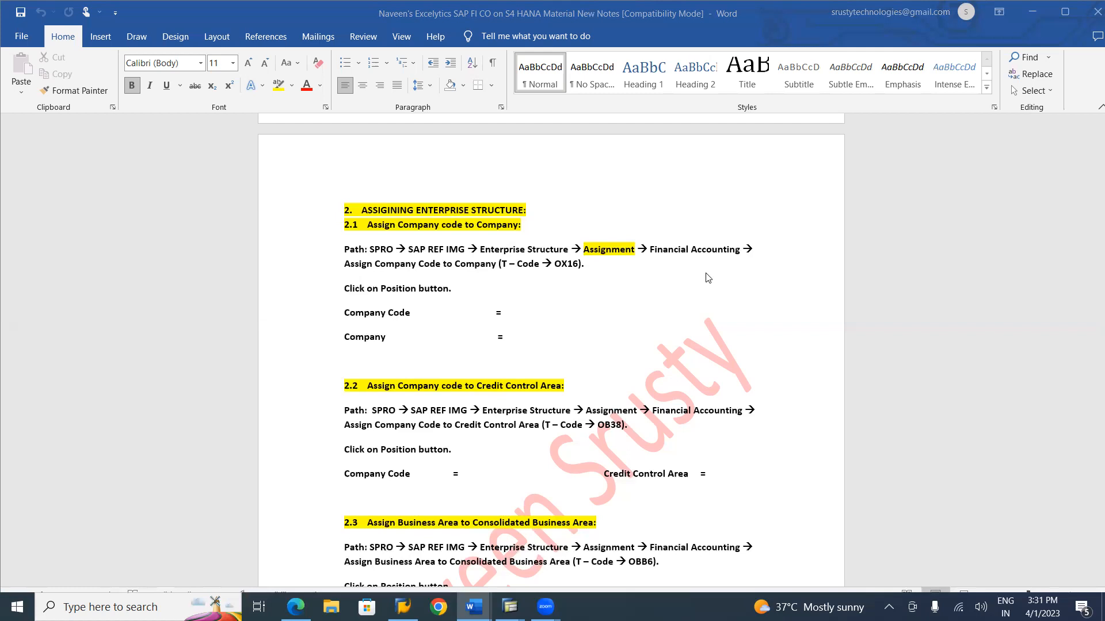
- Switch back to SAP's Display IMG, expand the main Financial Accounting node, and collapse Definition under Enterprise Structure
{"action": "key", "text": "alt+Tab"}
{"action": "key", "text": "alt+Tab"}
{"action": "key", "text": "alt+Tab"}
{"action": "key", "text": "alt+Tab"}
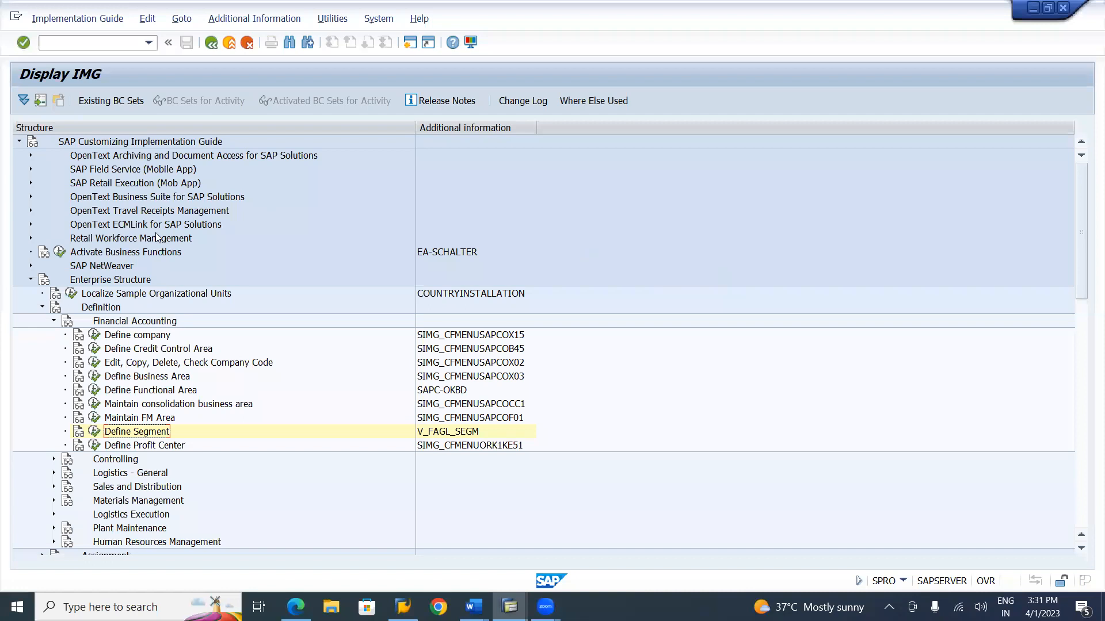
{"action": "left_click", "coordinate": [31, 280]}
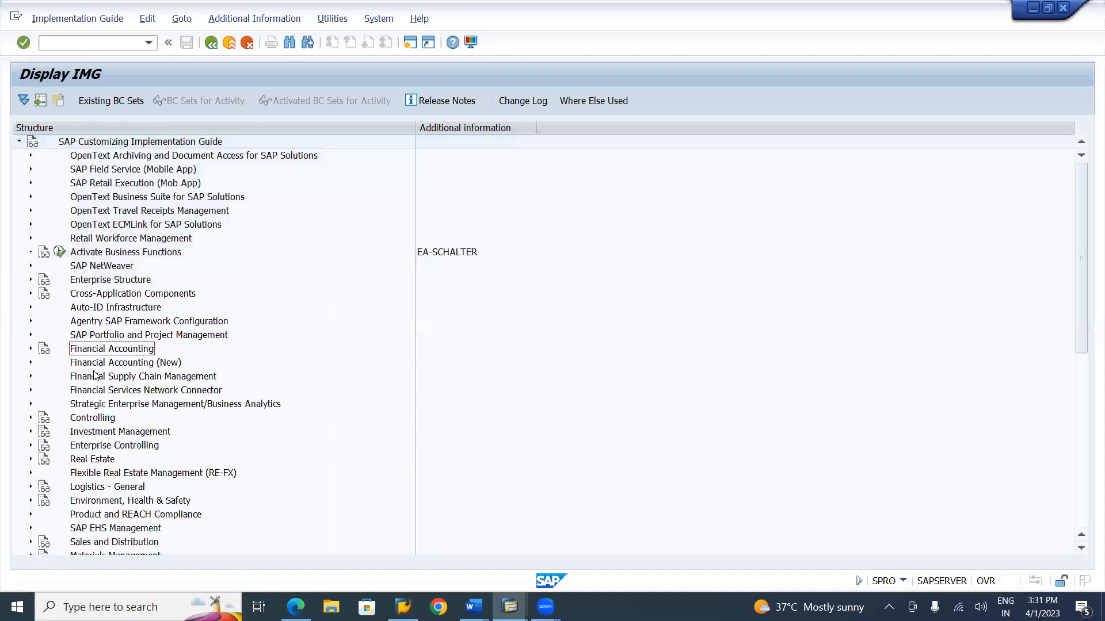
{"action": "left_click", "coordinate": [30, 349]}
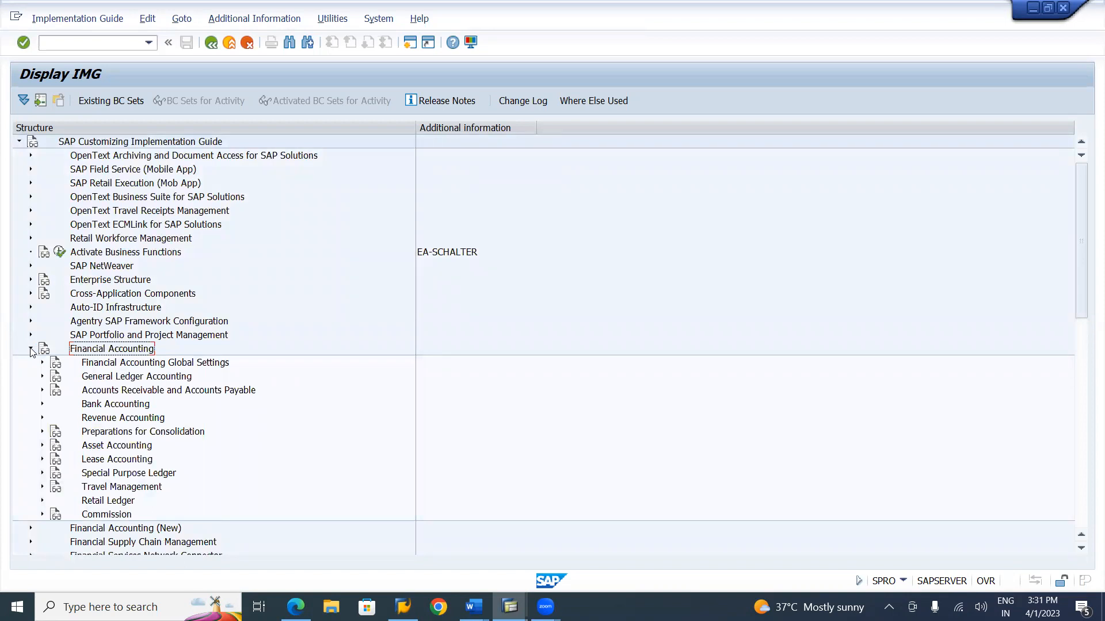
{"action": "left_click", "coordinate": [30, 280]}
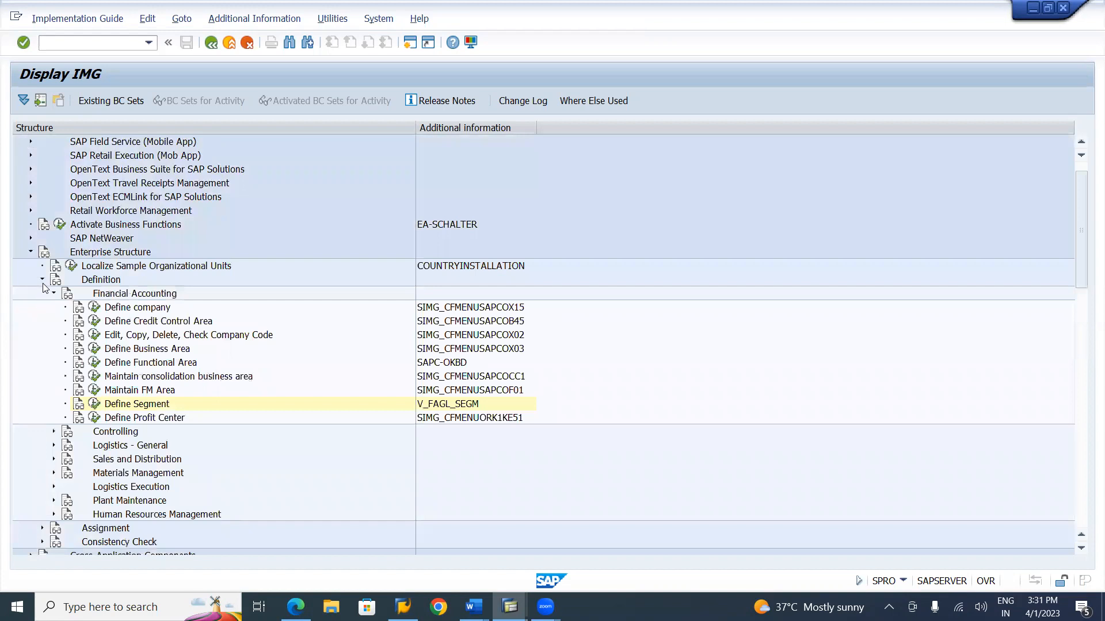
{"action": "left_click", "coordinate": [42, 280]}
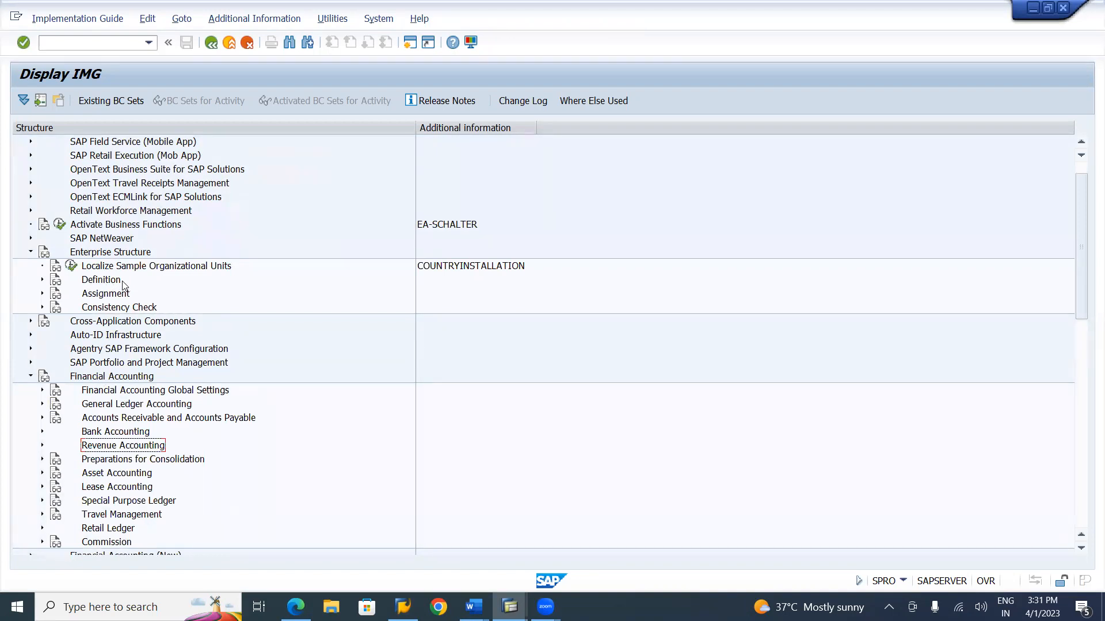
- Open the Assign company code to company activity under Enterprise Structure, Assignment, Financial Accounting
{"action": "left_click", "coordinate": [43, 294]}
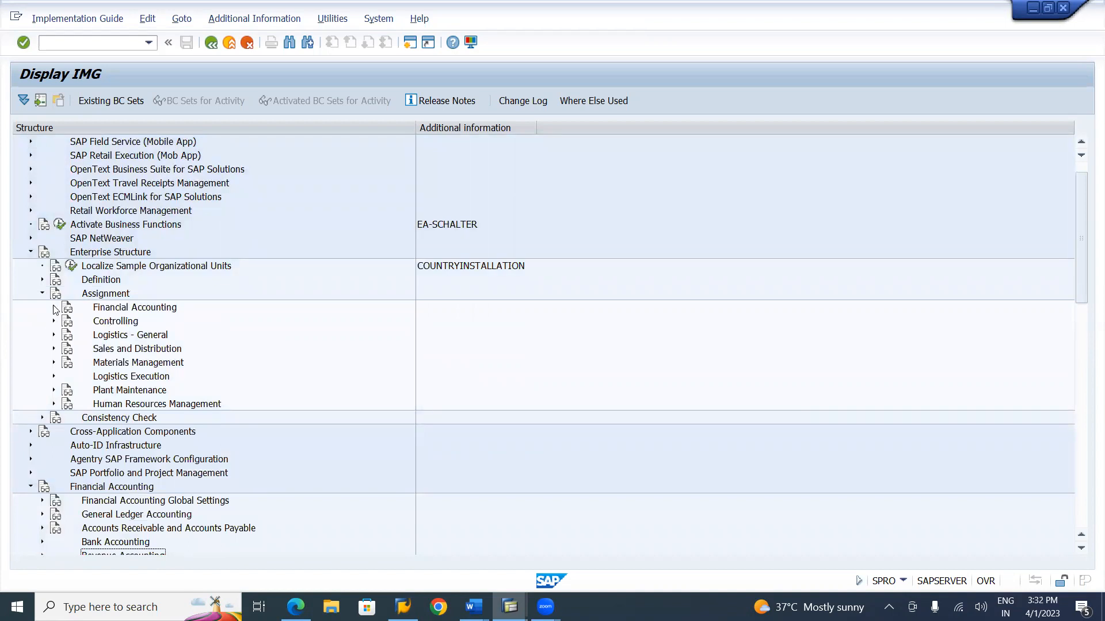
{"action": "left_click", "coordinate": [54, 308]}
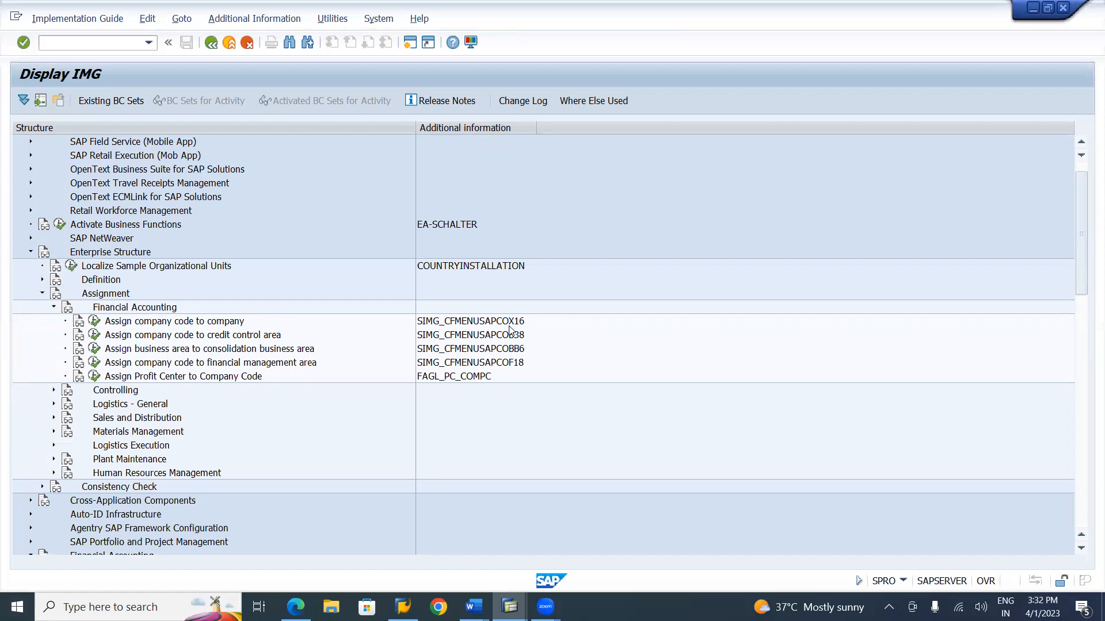
{"action": "left_click", "coordinate": [94, 322]}
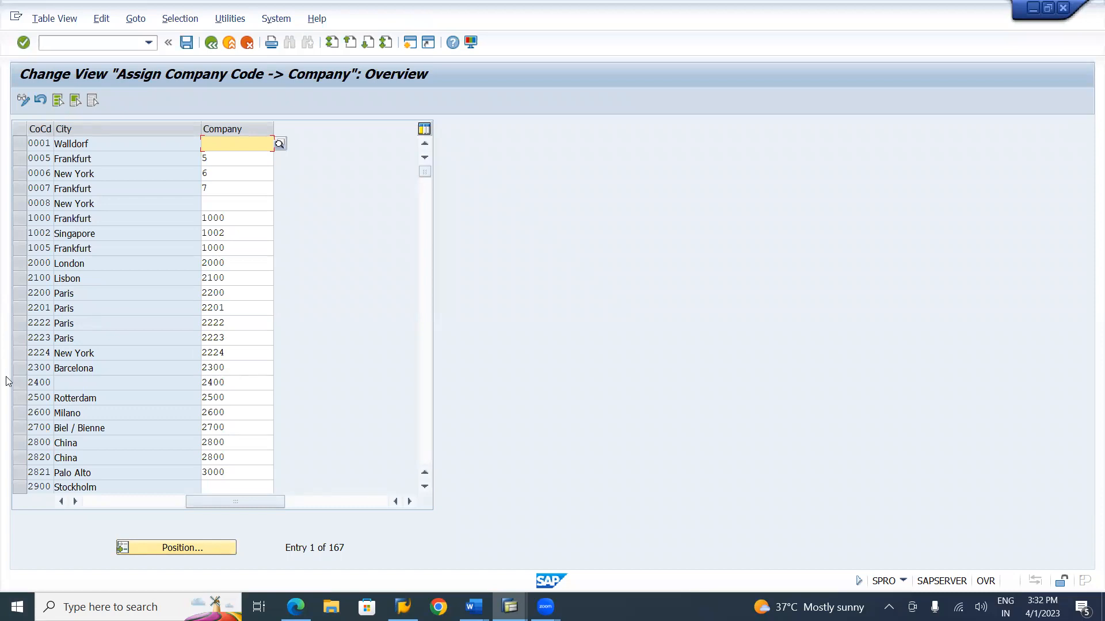
- Position the list at company code LI01 and select the rows for LI01, LI02 and LU01
{"action": "left_click", "coordinate": [178, 549]}
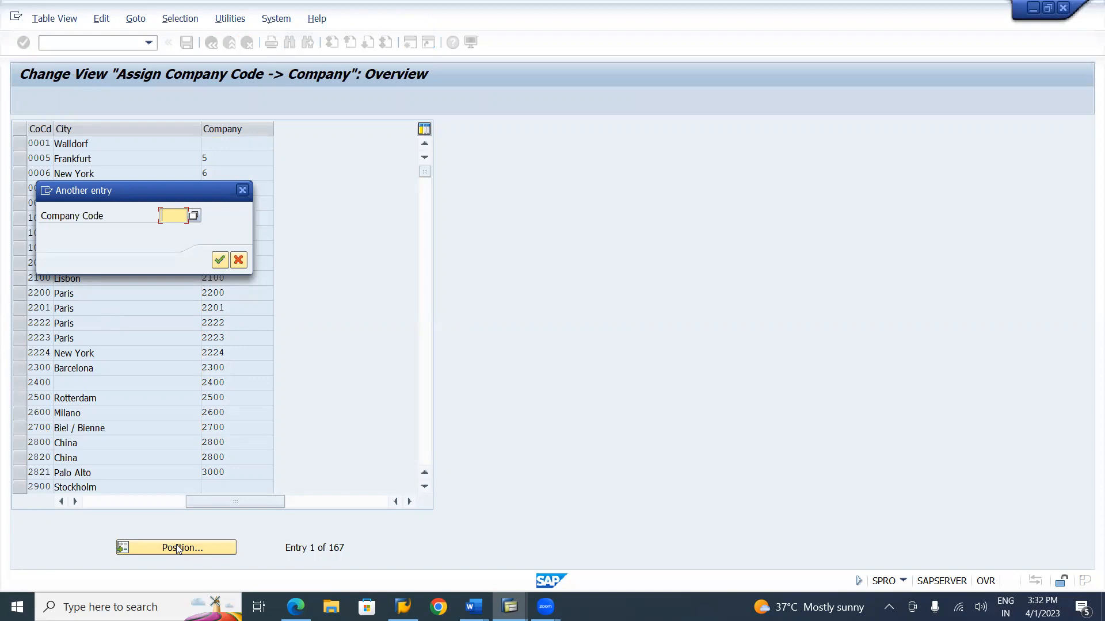
{"action": "type", "text": "LI01"}
{"action": "left_click", "coordinate": [220, 260]}
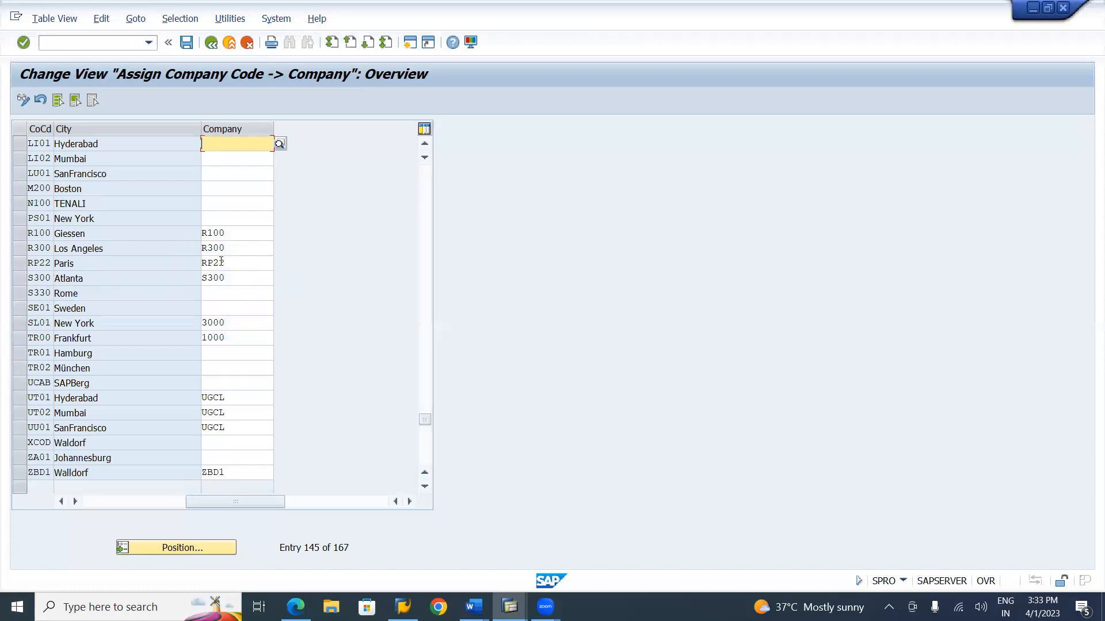
{"action": "left_click", "coordinate": [19, 146]}
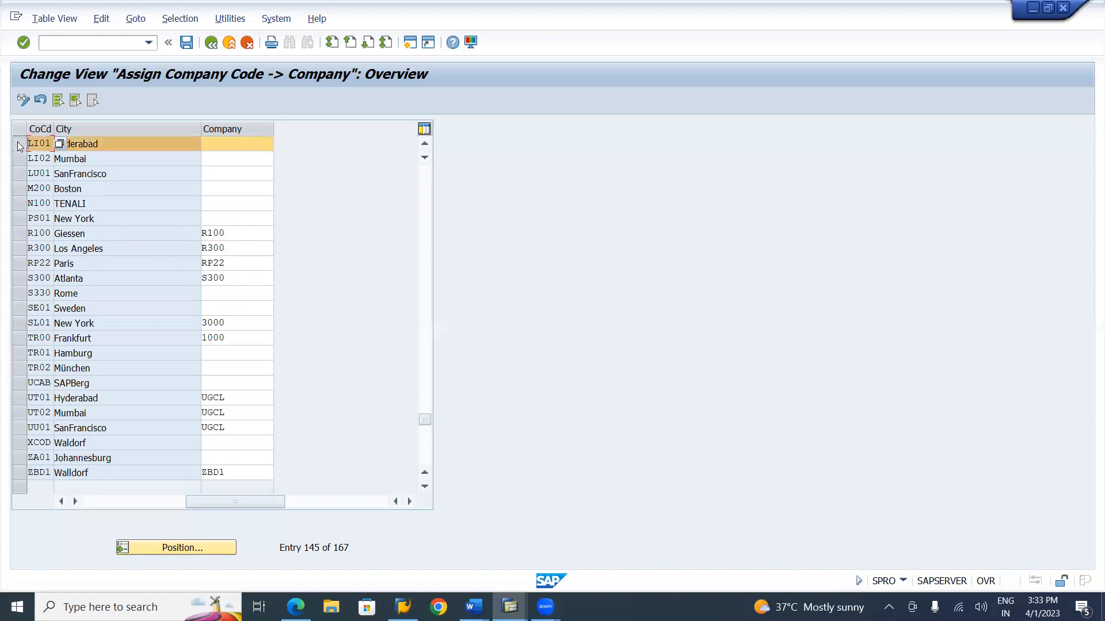
{"action": "left_click", "coordinate": [19, 159]}
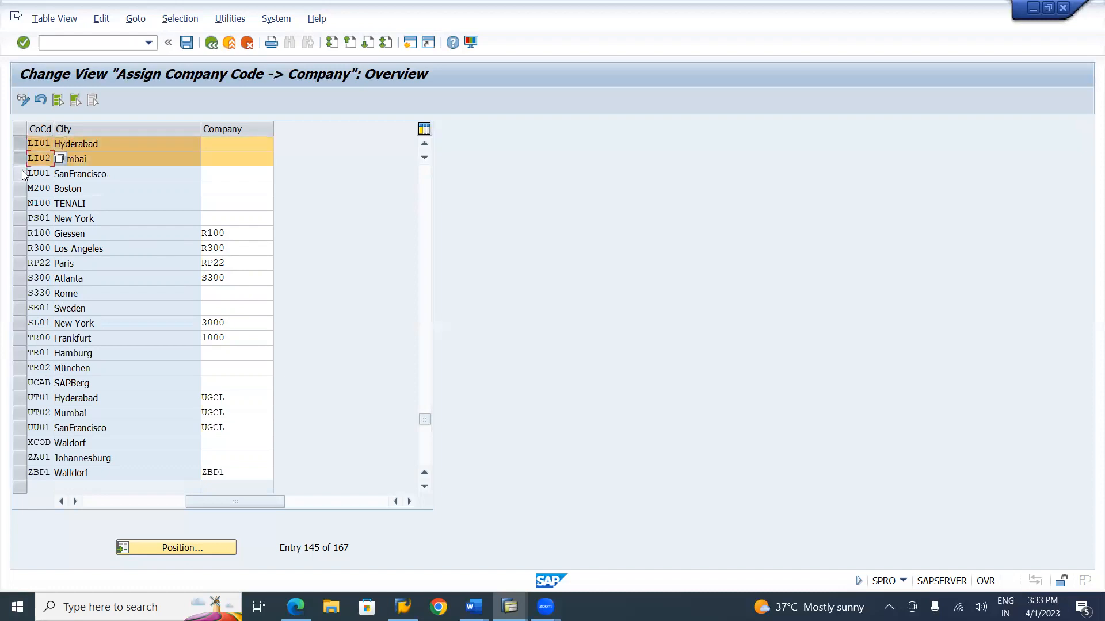
{"action": "left_click", "coordinate": [22, 174]}
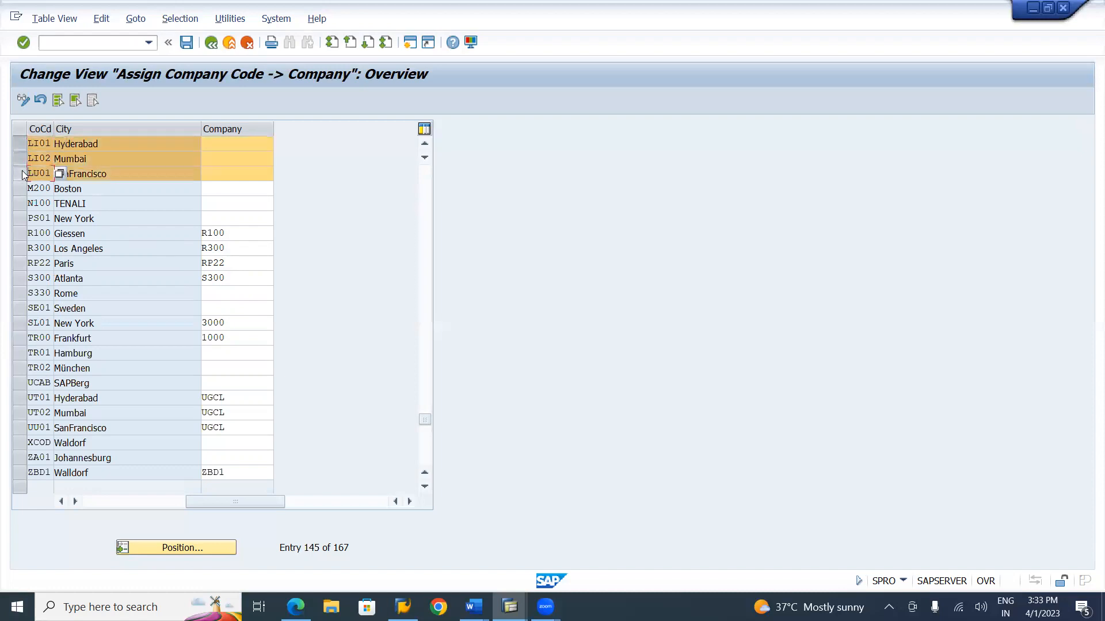
- Assign company LAHARI to company code LI01 by picking it from the list of possible company values
{"action": "left_click", "coordinate": [252, 147]}
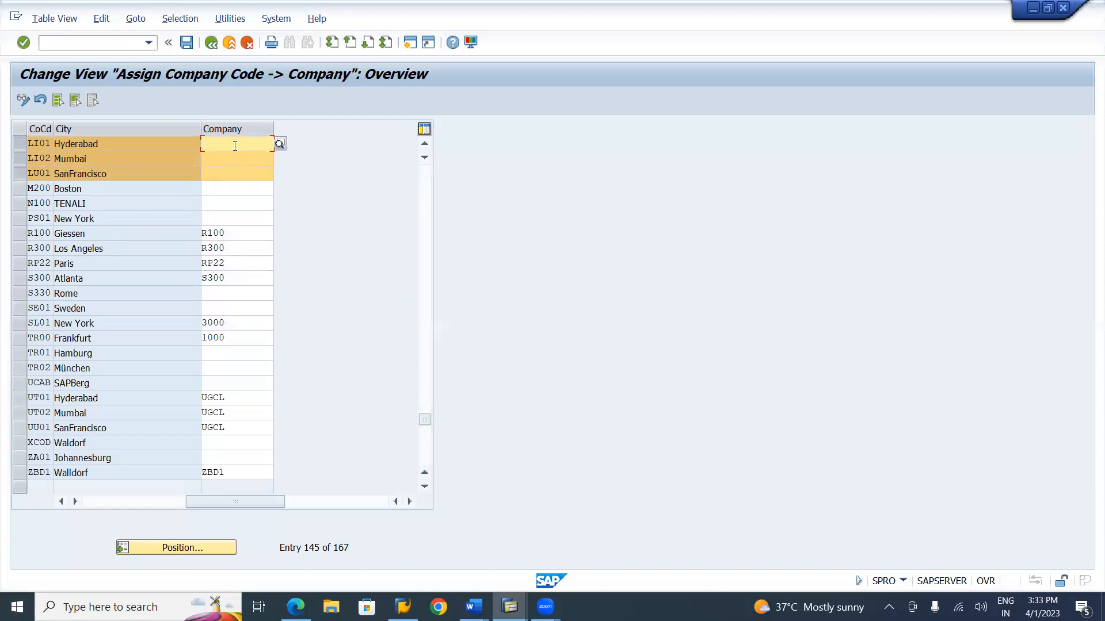
{"action": "left_click", "coordinate": [282, 146]}
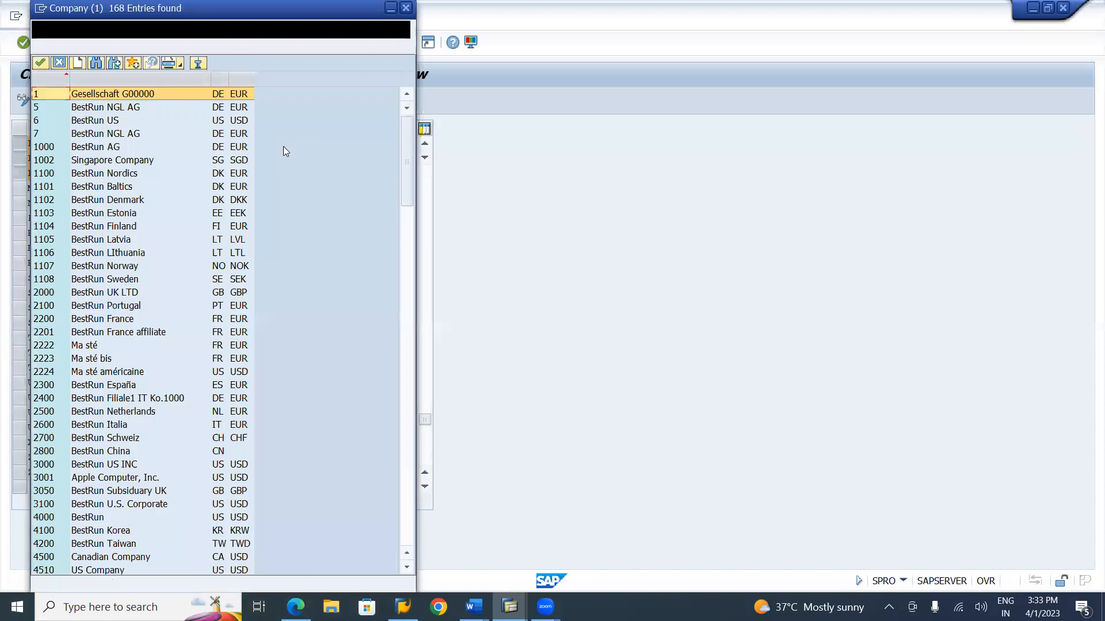
{"action": "left_click", "coordinate": [406, 495]}
{"action": "left_click", "coordinate": [406, 496]}
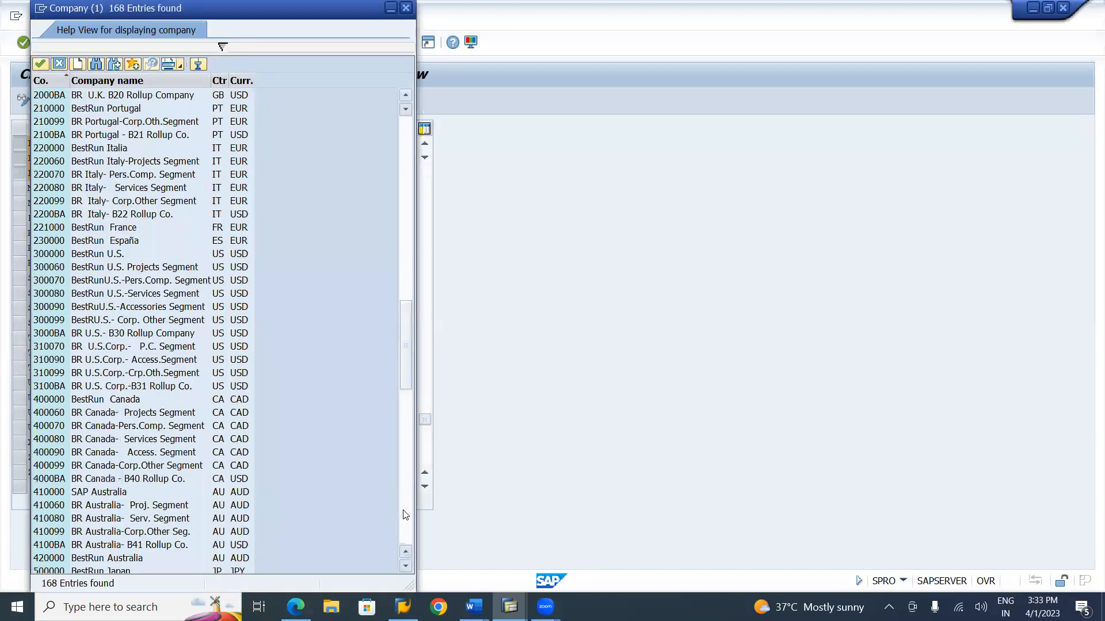
{"action": "left_click", "coordinate": [406, 514]}
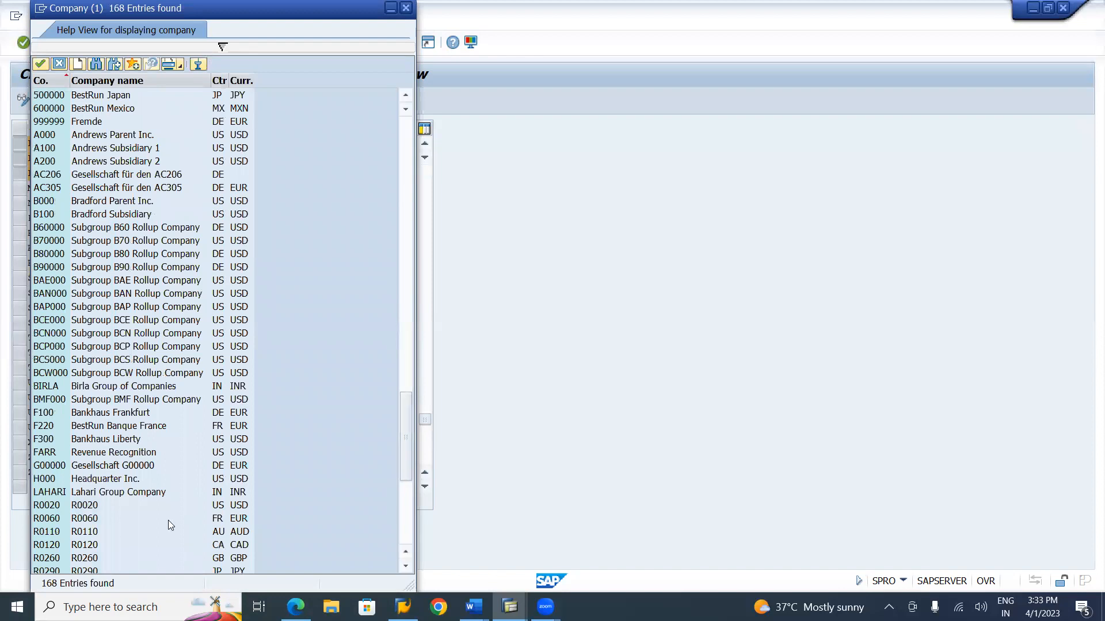
{"action": "double_click", "coordinate": [88, 493]}
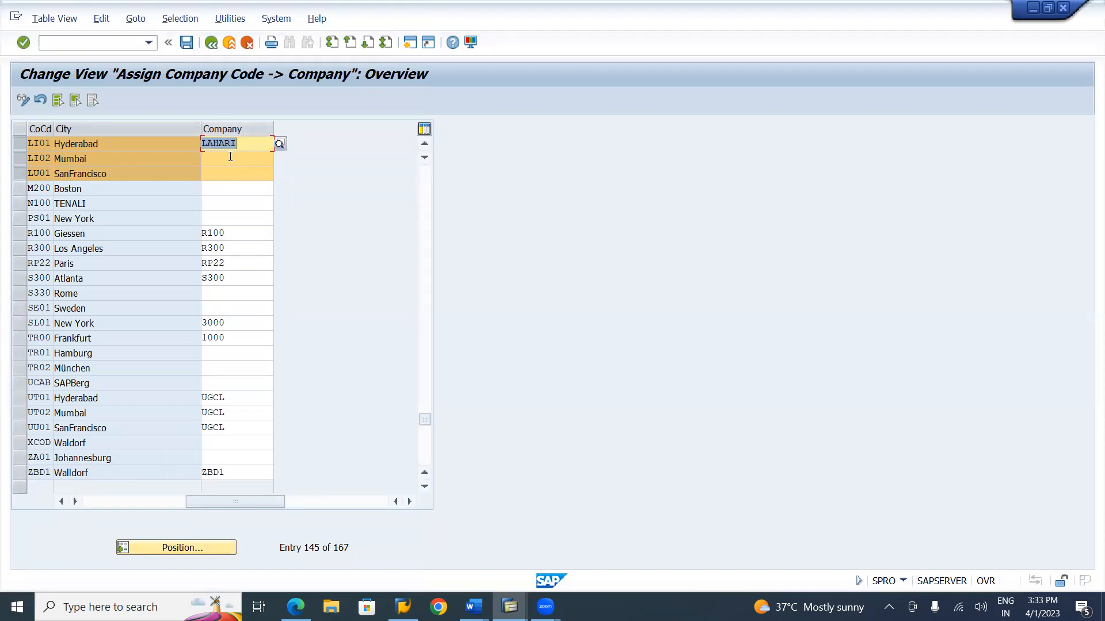
- Assign company LAHARI to company code LI02 by picking it from the list of possible company values
{"action": "left_click", "coordinate": [230, 156]}
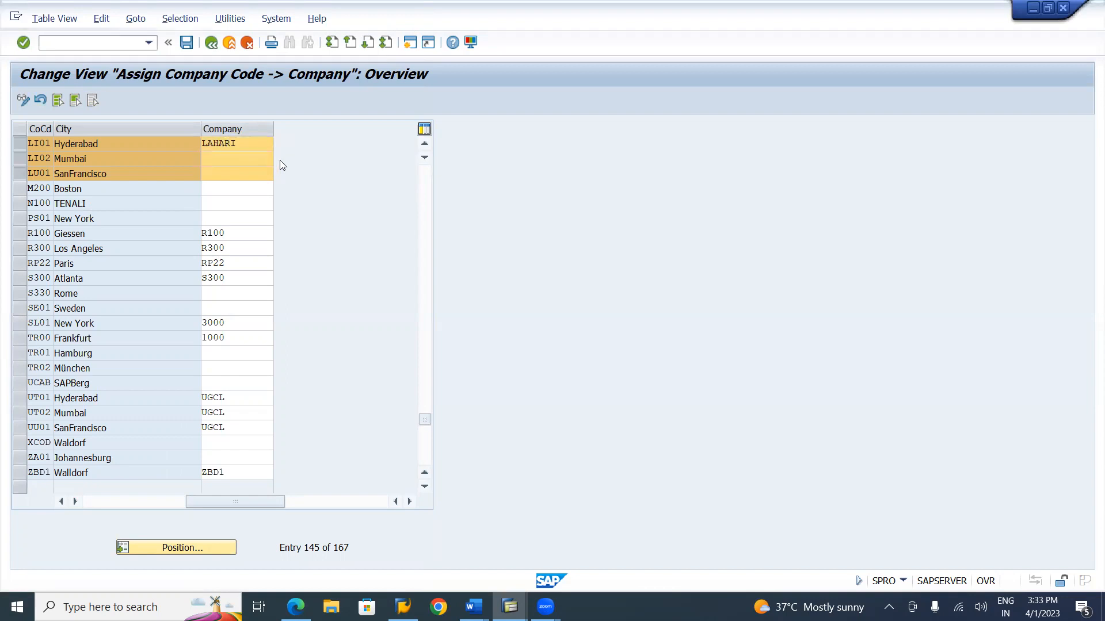
{"action": "left_click", "coordinate": [280, 160]}
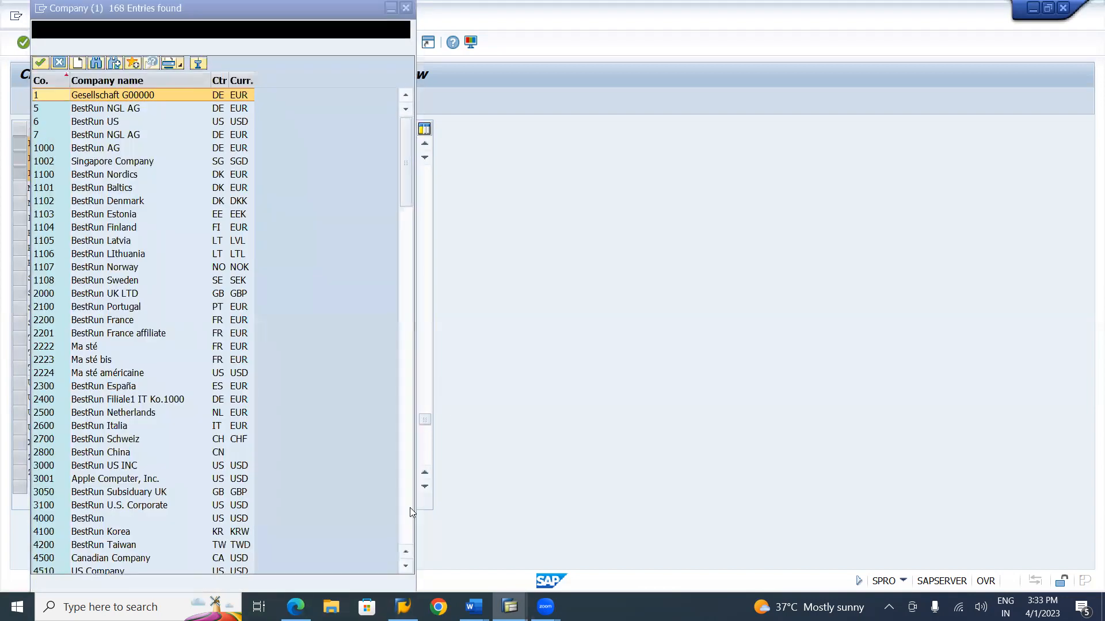
{"action": "left_click", "coordinate": [407, 511]}
{"action": "left_click", "coordinate": [407, 512]}
{"action": "left_click", "coordinate": [409, 516]}
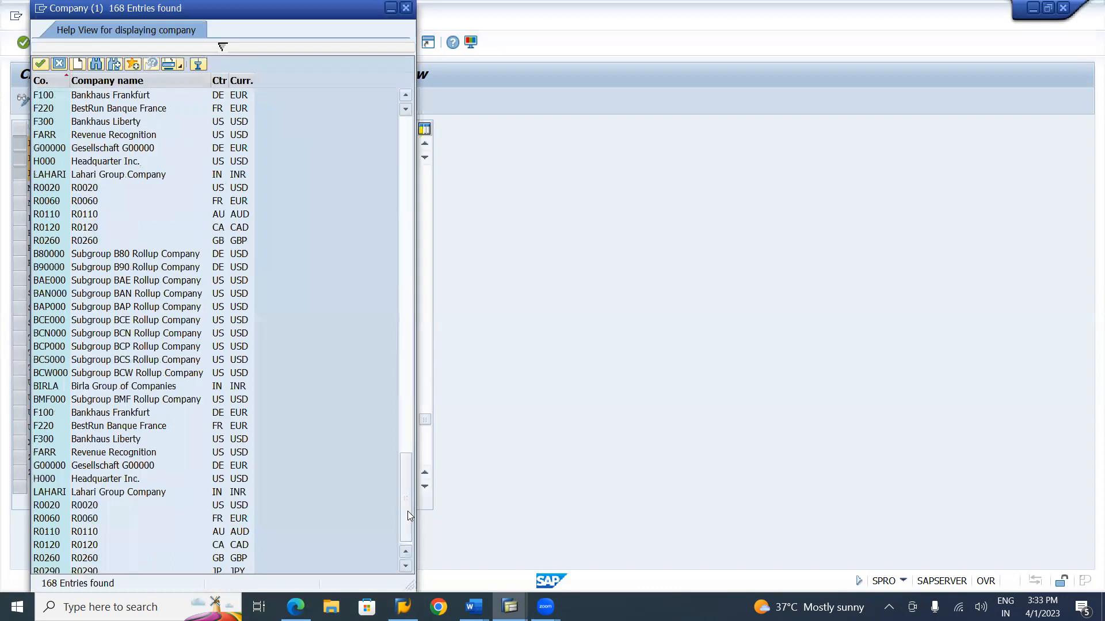
{"action": "double_click", "coordinate": [81, 179]}
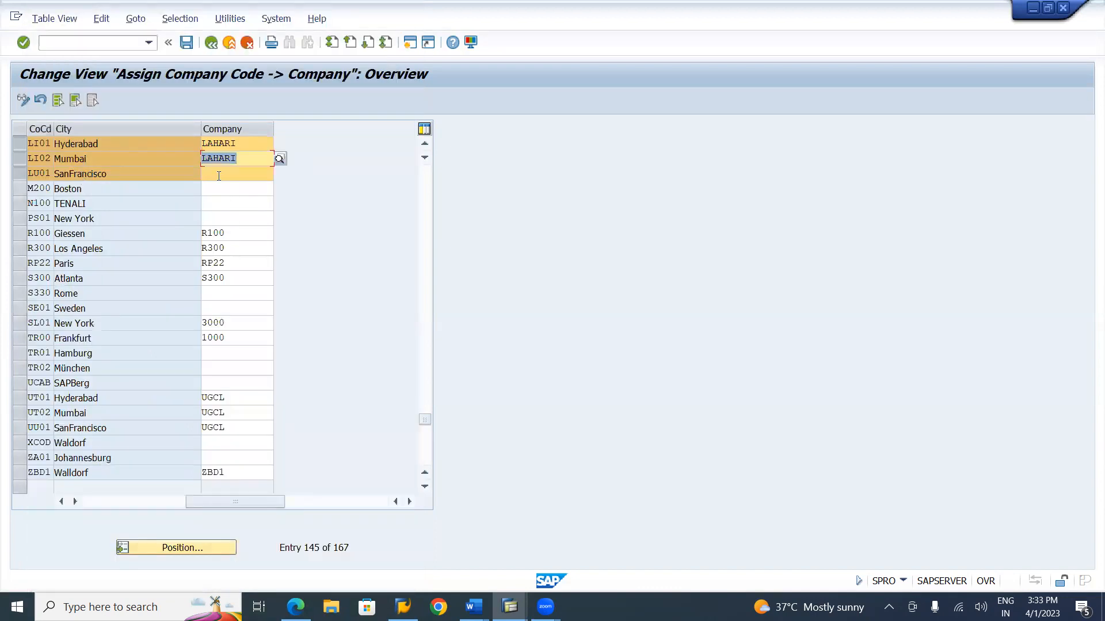
- Assign company LAHARI to company code LU01 and save the company code assignments
{"action": "left_click", "coordinate": [219, 175]}
{"action": "type", "text": "L"}
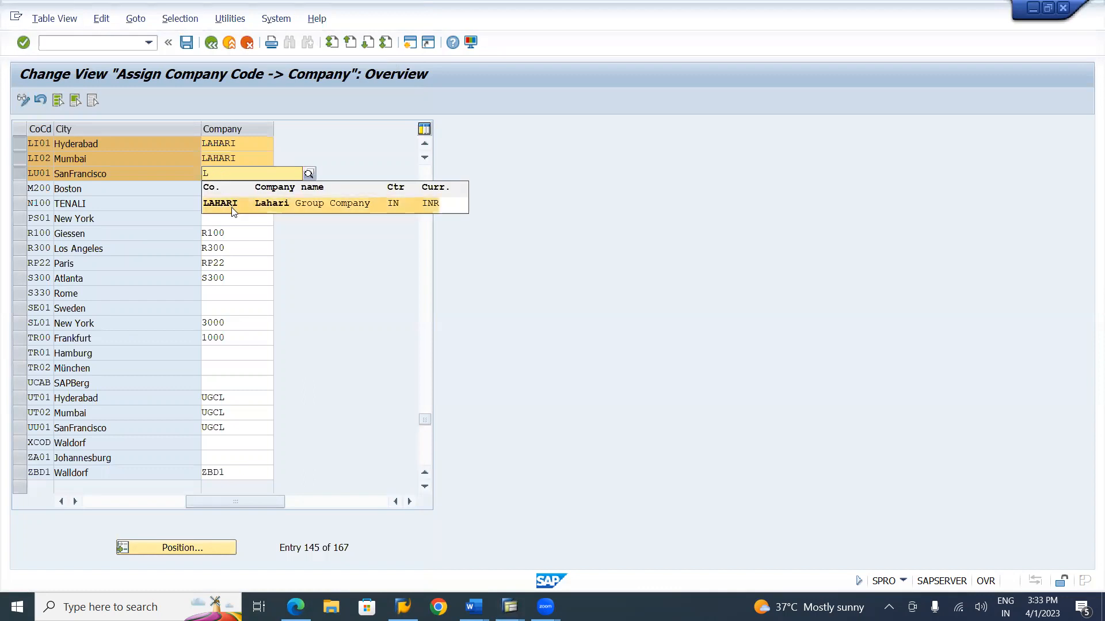
{"action": "left_click", "coordinate": [233, 204]}
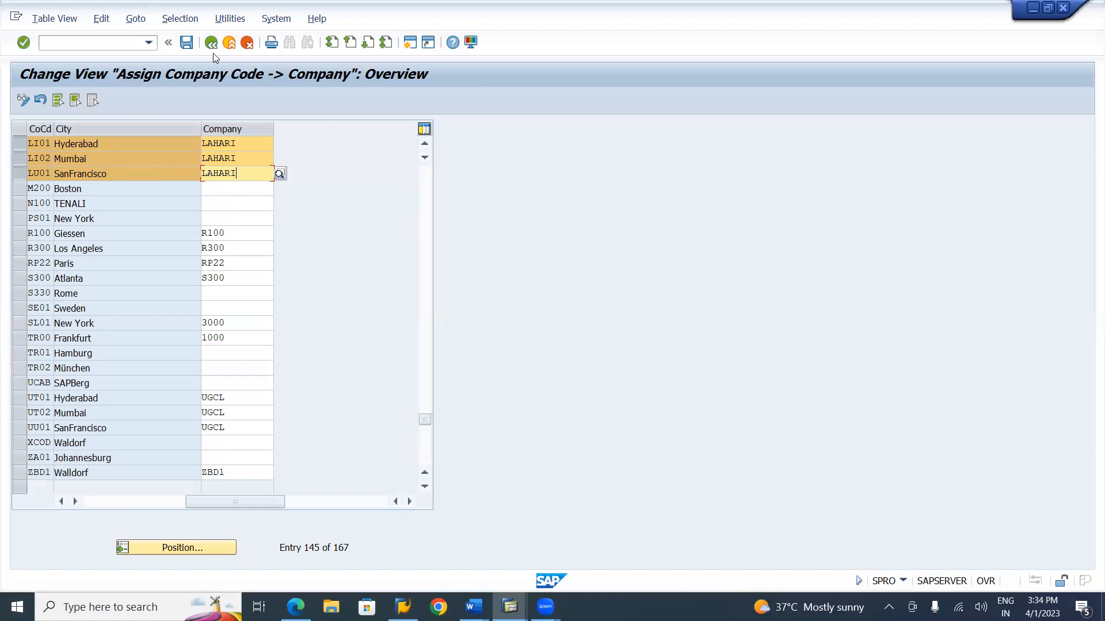
{"action": "key", "text": "ctrl+s"}
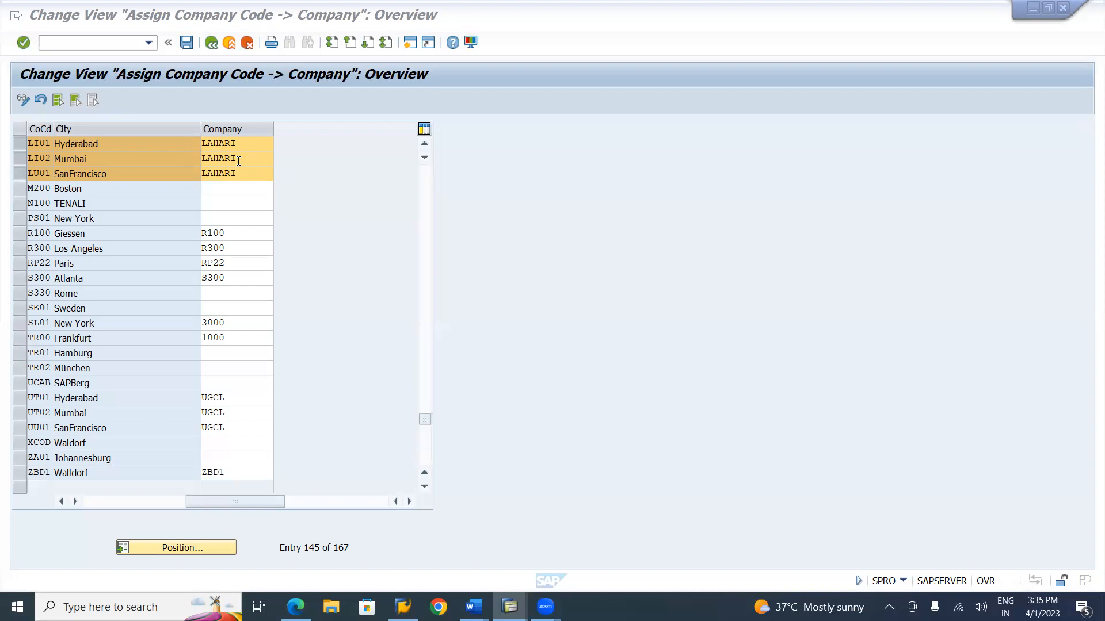
- Save the company assignments under customizing request SR2K900004 and return to the implementation guide
{"action": "left_click", "coordinate": [186, 43]}
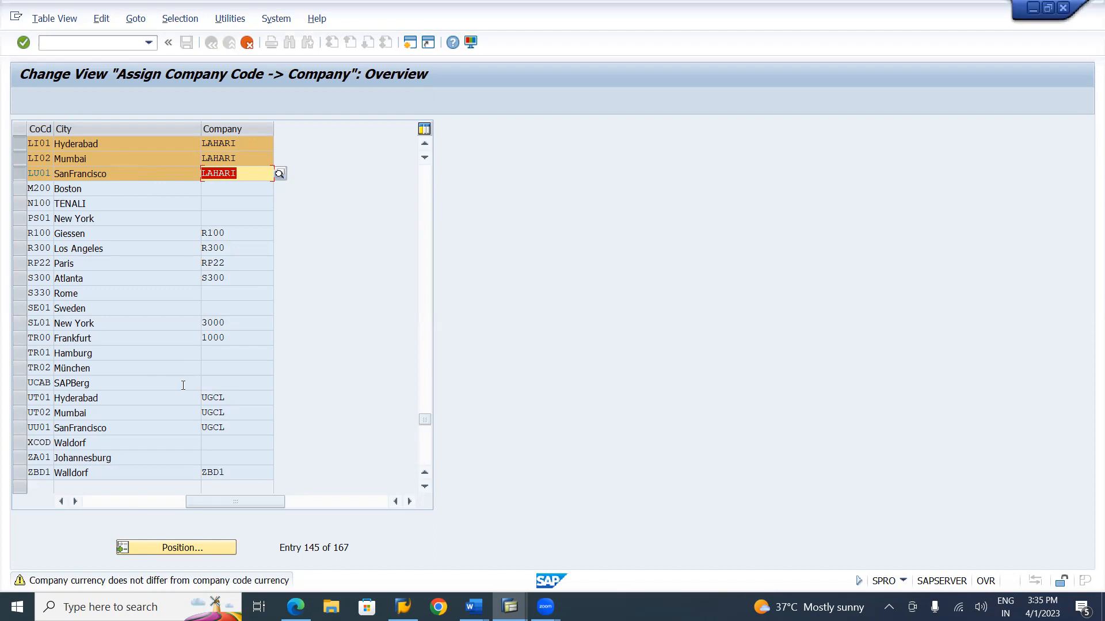
{"action": "key", "text": "ctrl+s"}
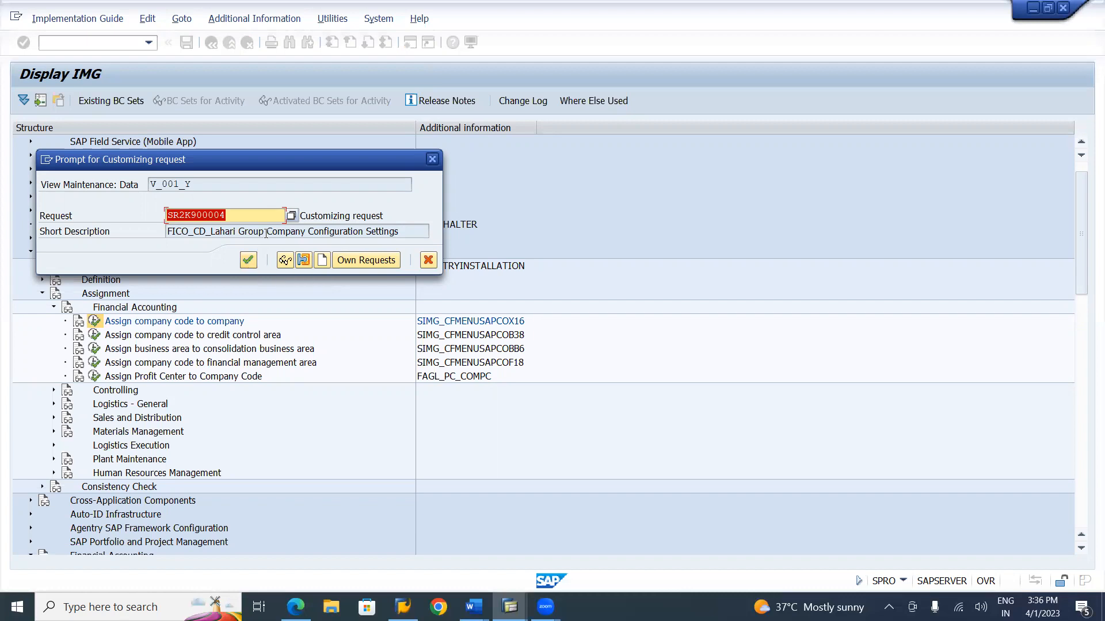
{"action": "left_click", "coordinate": [250, 261]}
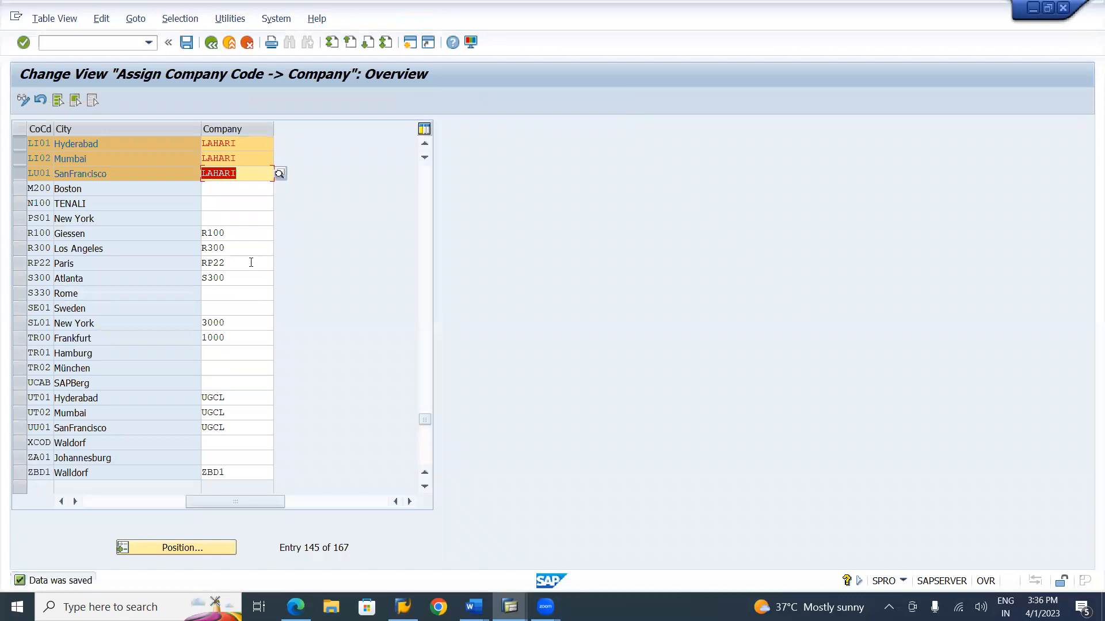
{"action": "left_click", "coordinate": [187, 44]}
{"action": "left_click", "coordinate": [213, 43]}
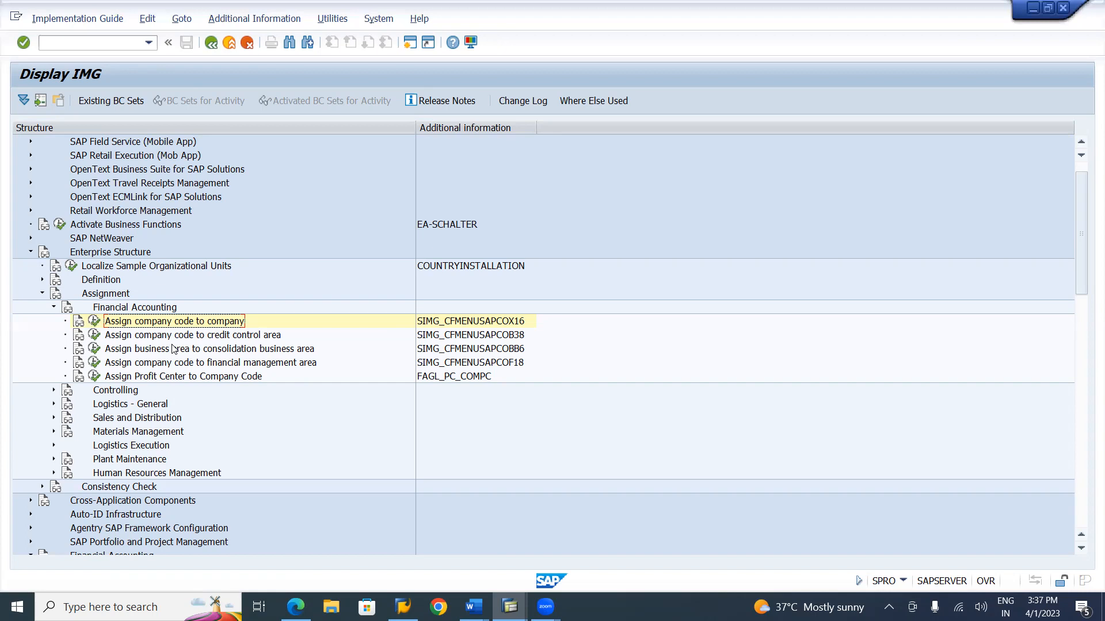
- Open the assignment of company codes to credit control areas and position the list at company code LI01
{"action": "left_click", "coordinate": [499, 339]}
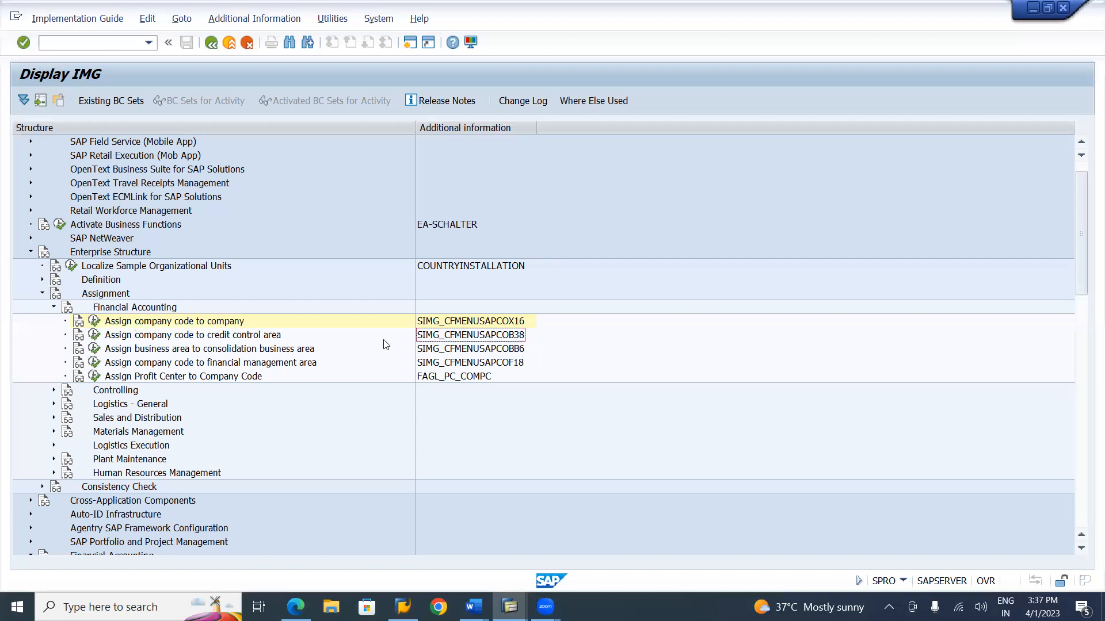
{"action": "left_click", "coordinate": [94, 337]}
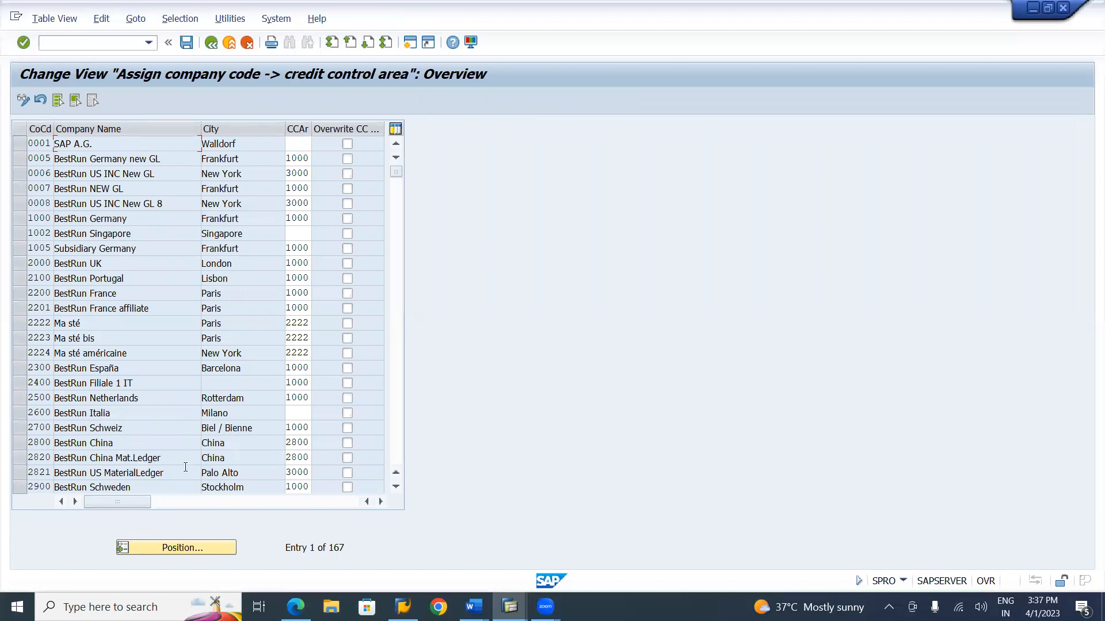
{"action": "left_click", "coordinate": [193, 551]}
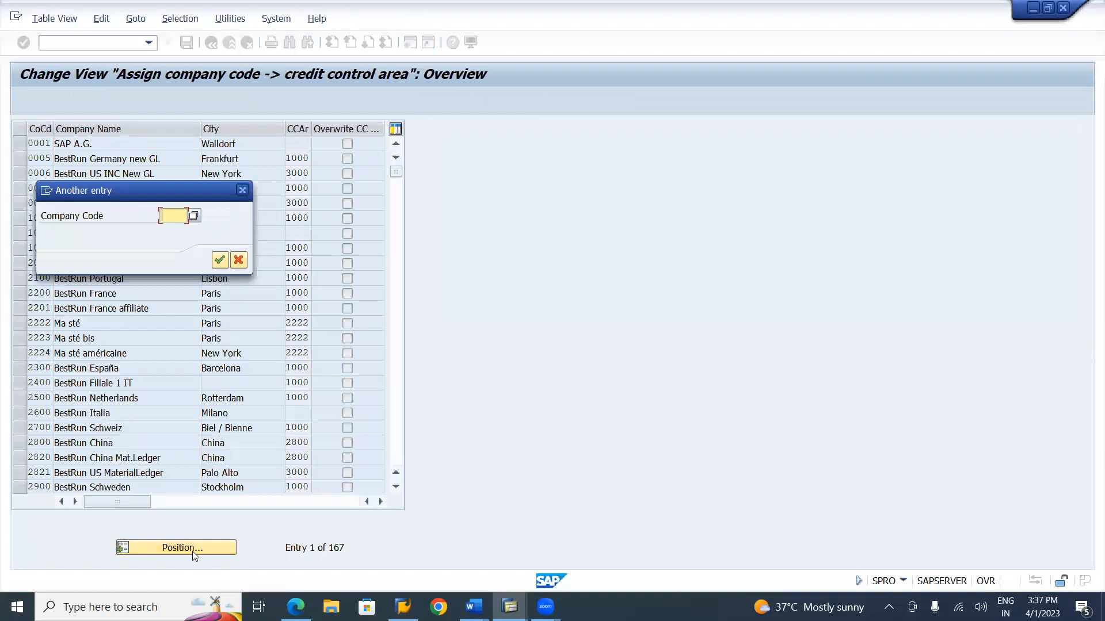
{"action": "type", "text": "LI01"}
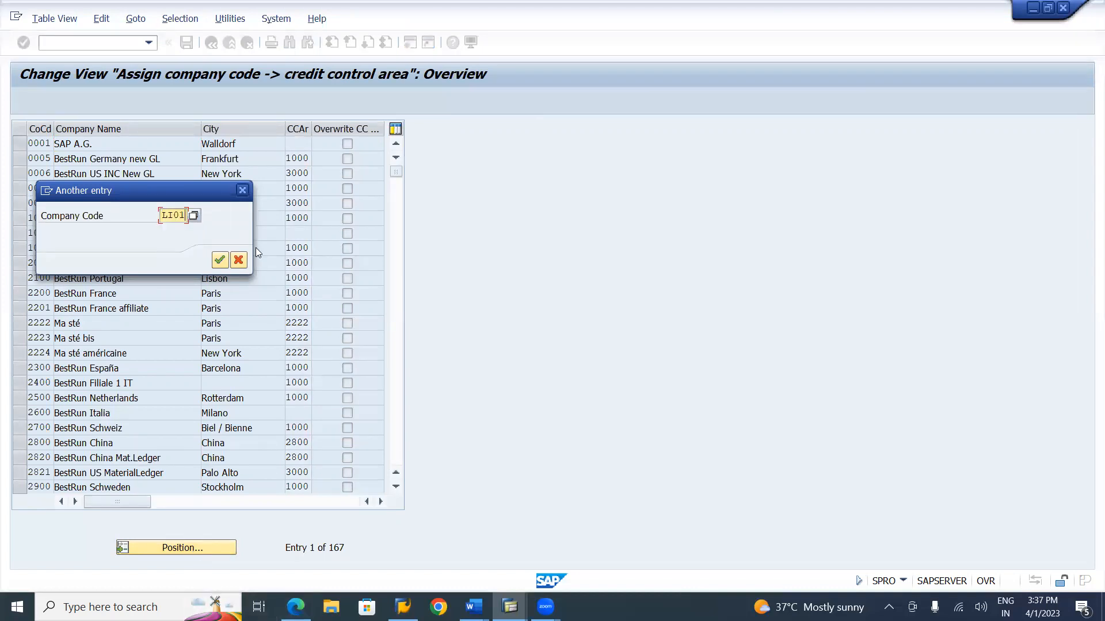
{"action": "left_click", "coordinate": [219, 260]}
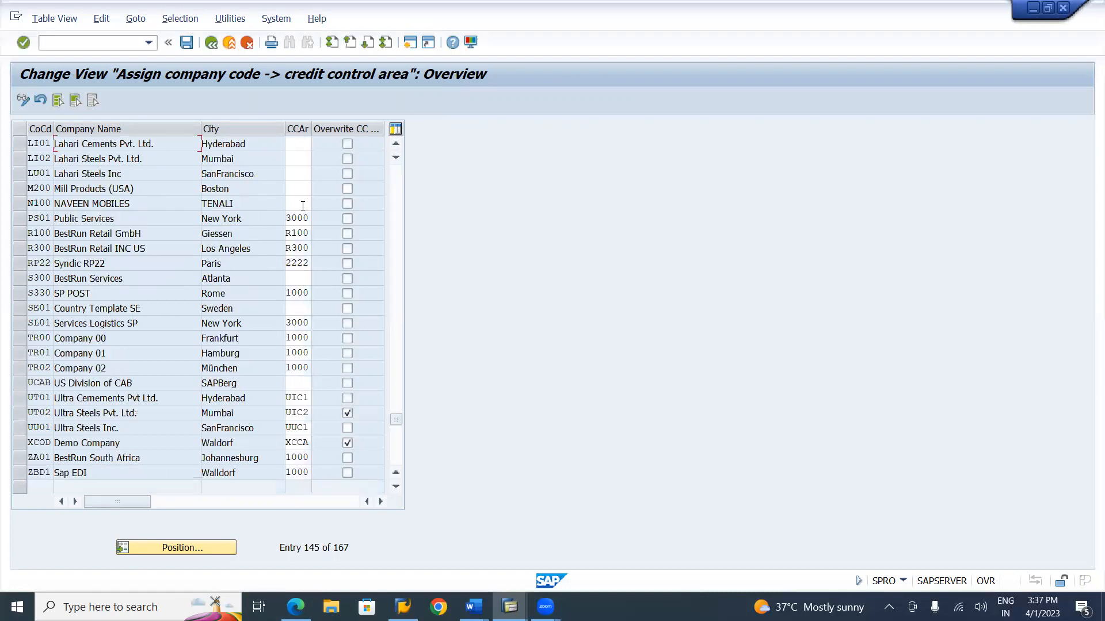
- Select the rows for company codes LI01, LI02 and LU01 in the credit control area assignment
{"action": "left_click", "coordinate": [19, 173]}
{"action": "left_click", "coordinate": [18, 160]}
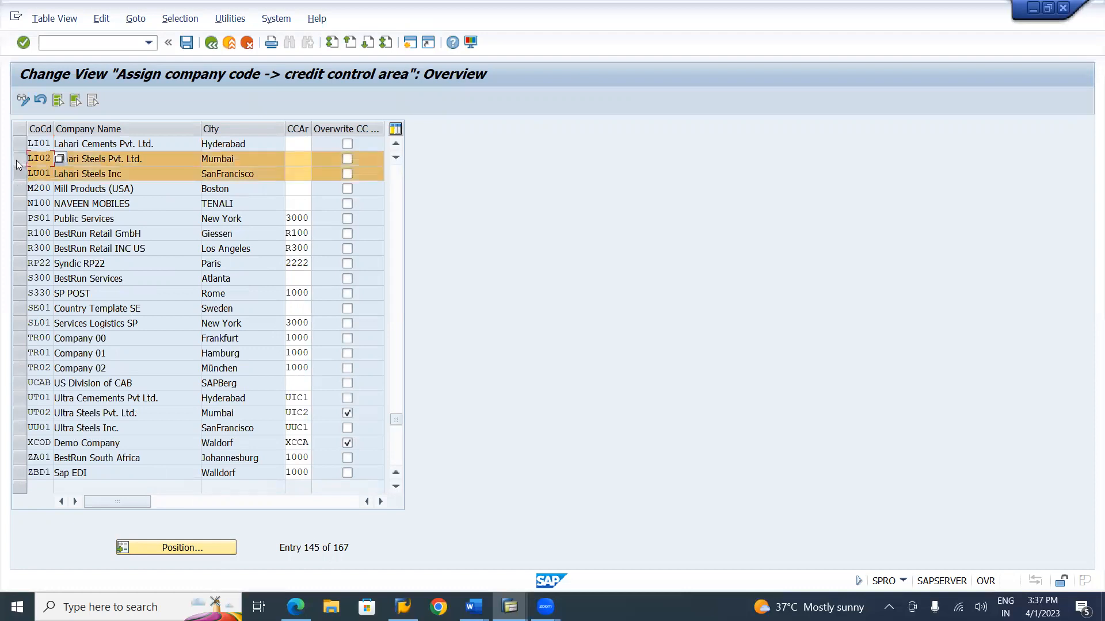
{"action": "left_click", "coordinate": [18, 145]}
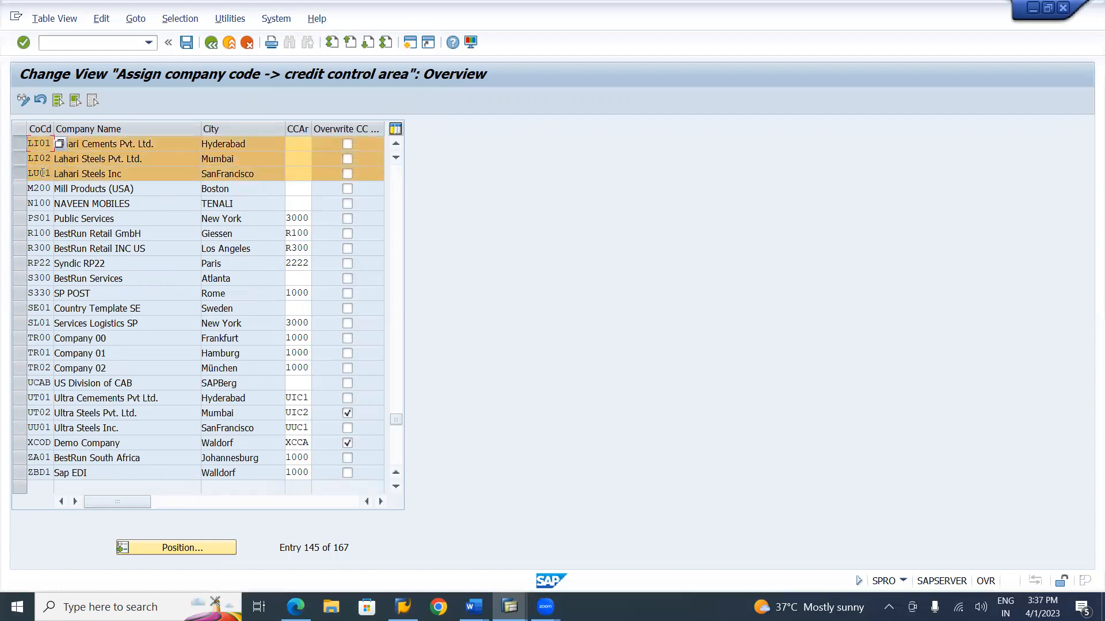
- Assign credit control area UIC1 to company code LI01 from the list of possible values
{"action": "left_click", "coordinate": [300, 146]}
{"action": "key", "text": "F4"}
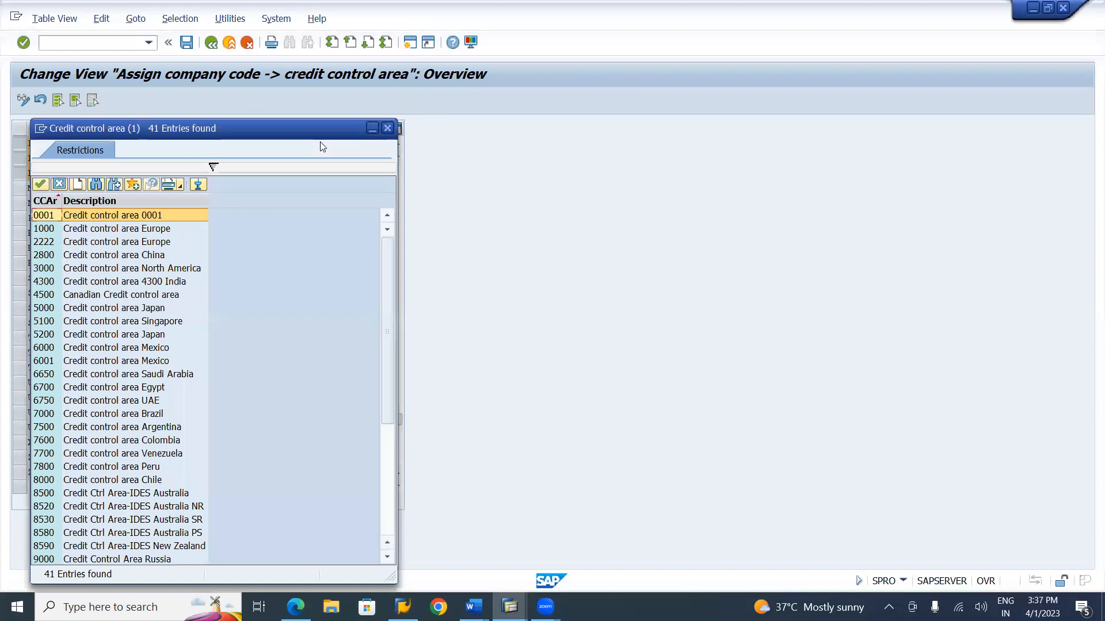
{"action": "left_click", "coordinate": [391, 514]}
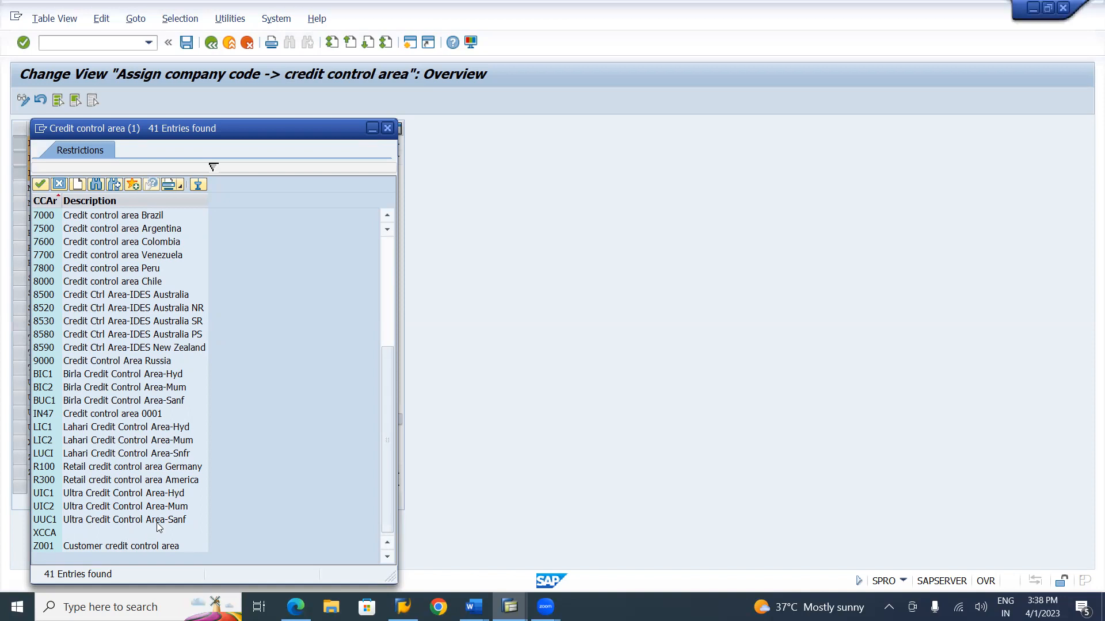
{"action": "double_click", "coordinate": [95, 493]}
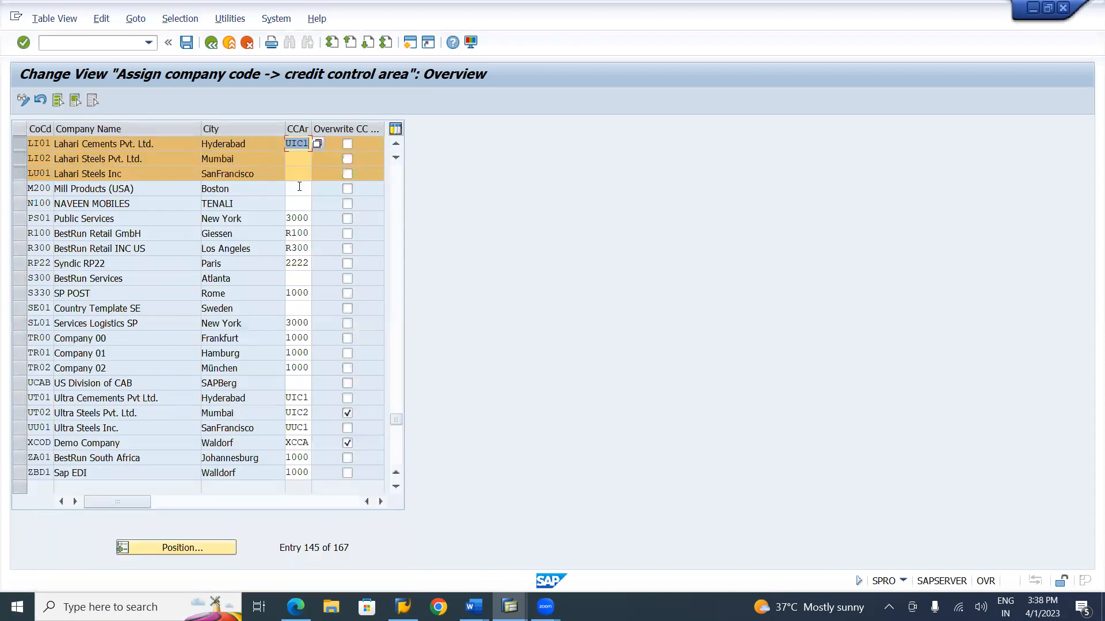
- Set the credit control area of company code LI01 to LIC1, Lahari Credit Control Area-Hyd, from the possible values
{"action": "left_click", "coordinate": [314, 142]}
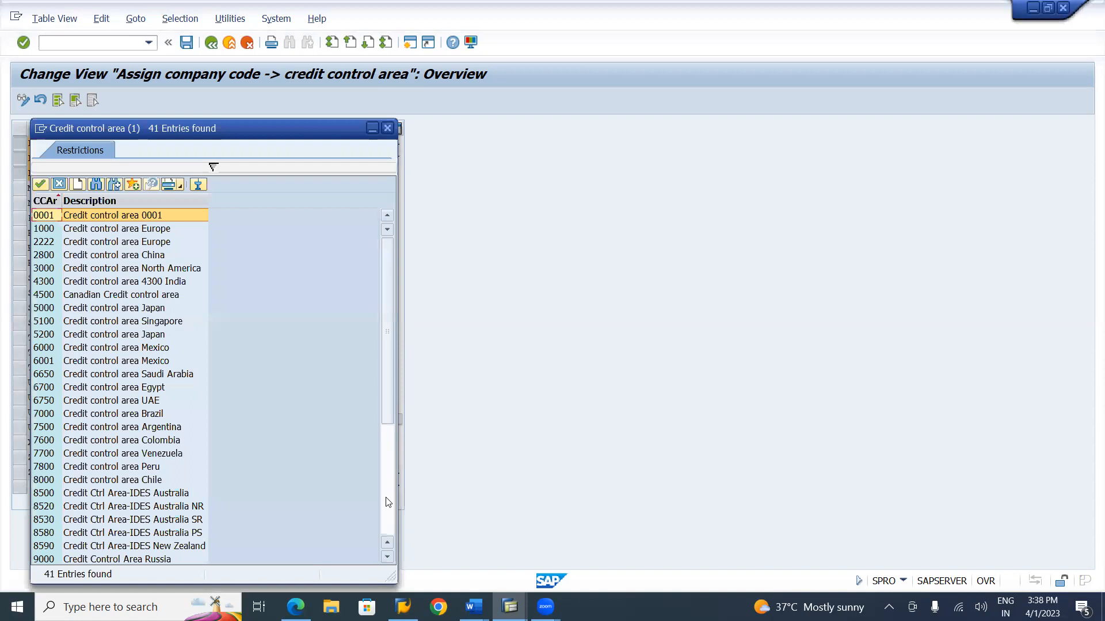
{"action": "left_click", "coordinate": [387, 502]}
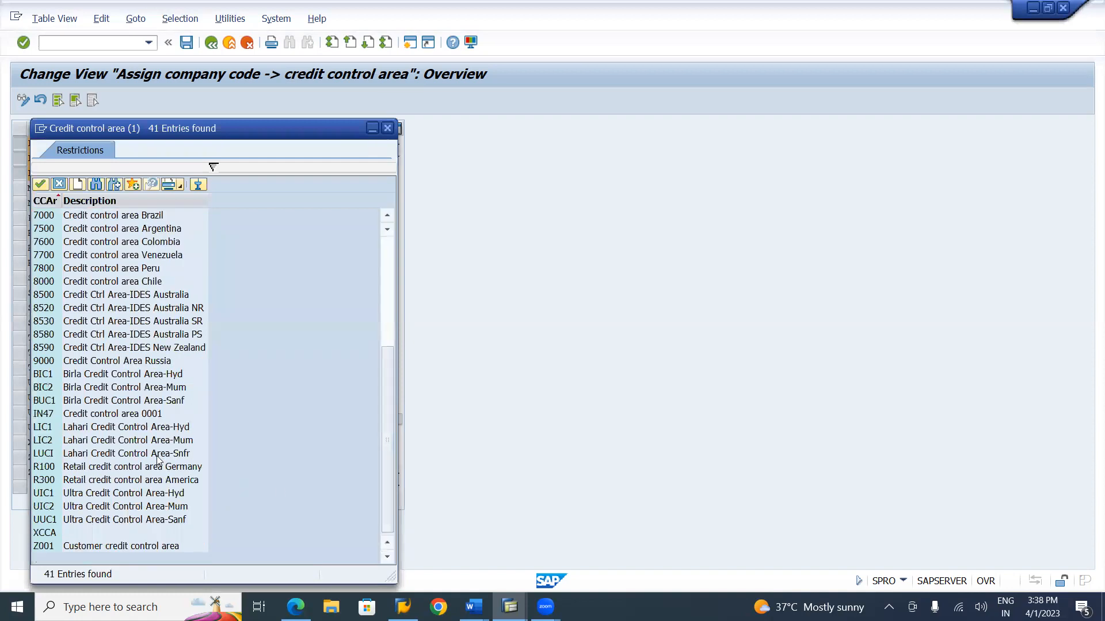
{"action": "double_click", "coordinate": [127, 432]}
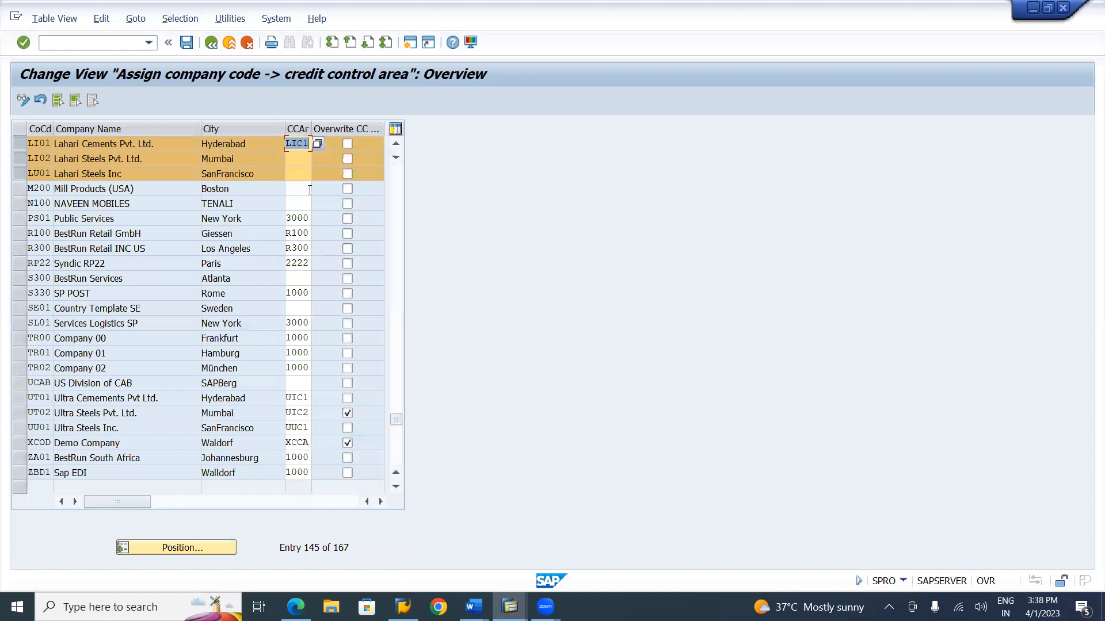
- Assign credit control area LIC2, Lahari Credit Control Area-Mum, to company code LI02 from the possible values
{"action": "left_click", "coordinate": [298, 163]}
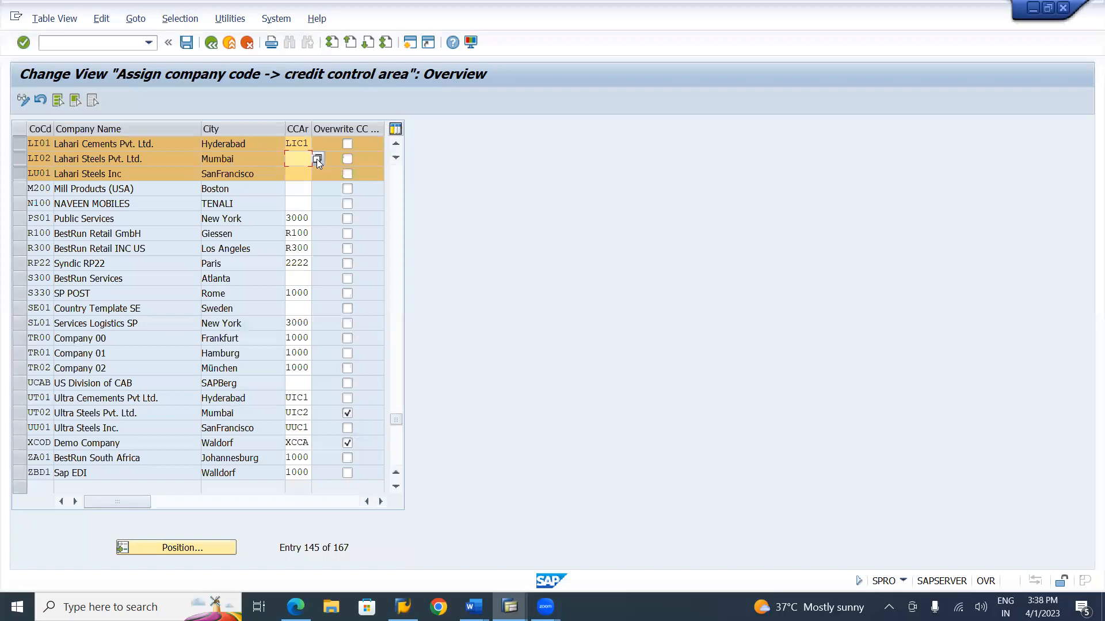
{"action": "left_click", "coordinate": [317, 161]}
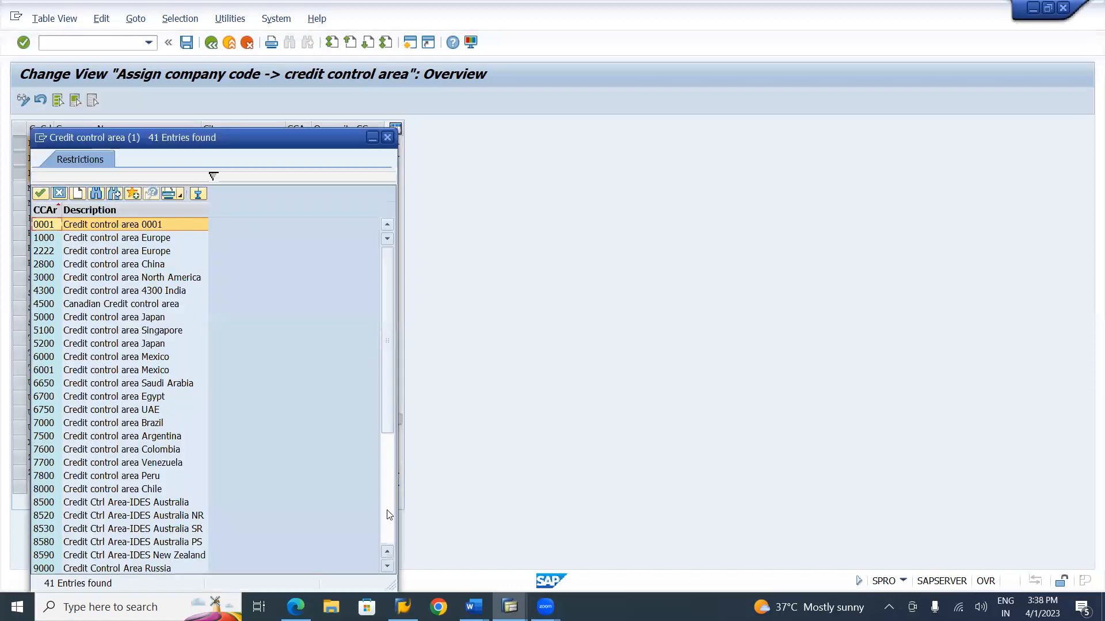
{"action": "left_click", "coordinate": [386, 510]}
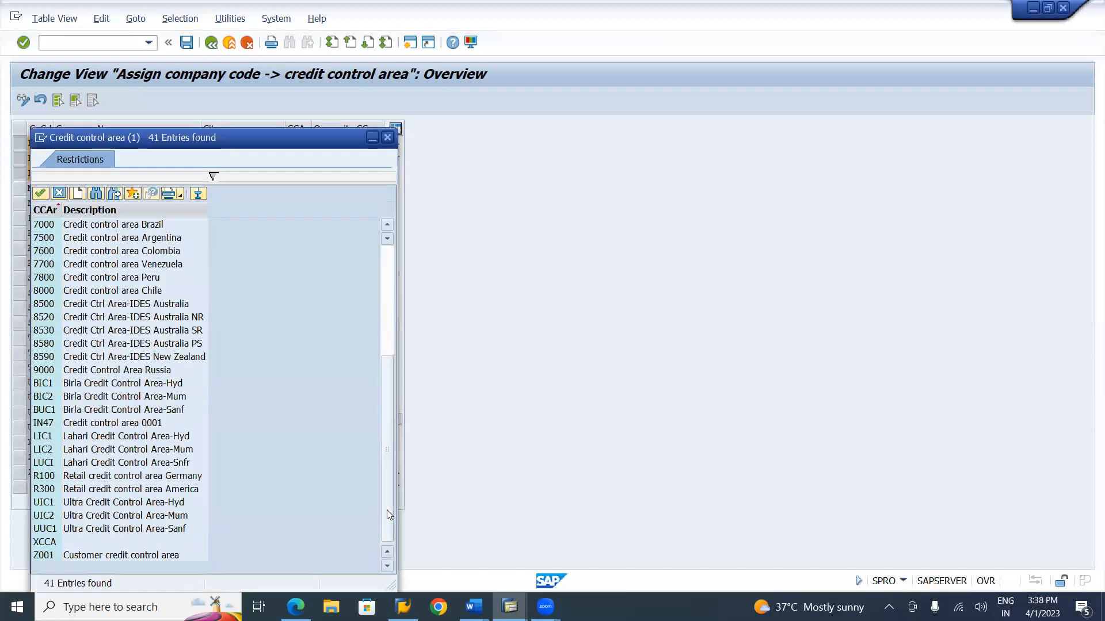
{"action": "double_click", "coordinate": [55, 448]}
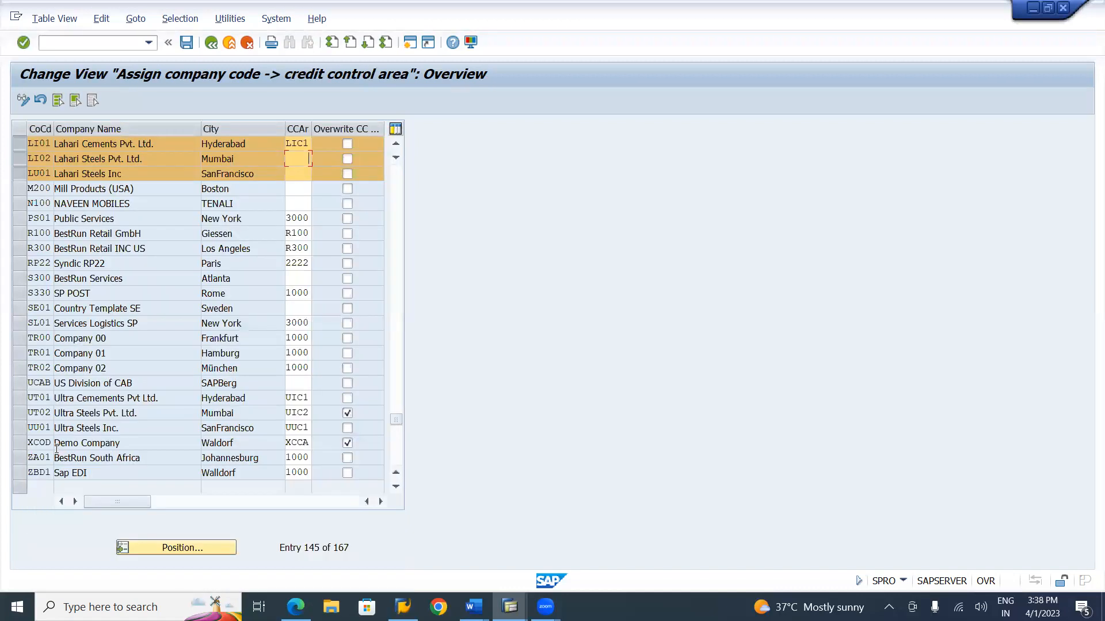
- Assign credit control area LUCI, Lahari Credit Control Area-Snfr, to company code LU01 from the possible values
{"action": "left_click", "coordinate": [304, 172]}
{"action": "left_click", "coordinate": [318, 173]}
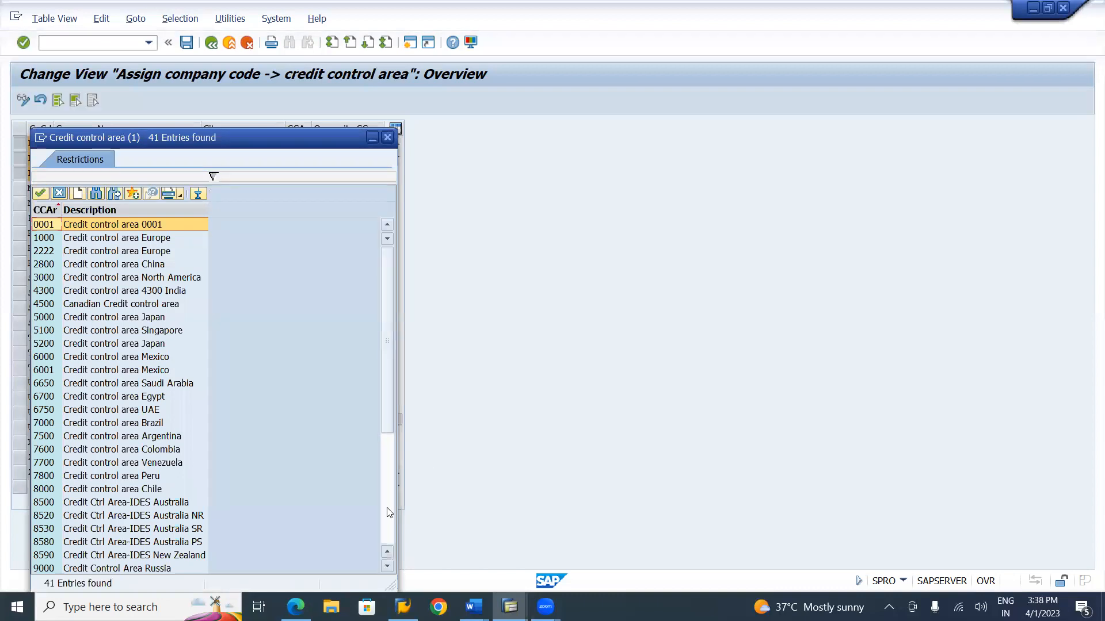
{"action": "left_click", "coordinate": [389, 512]}
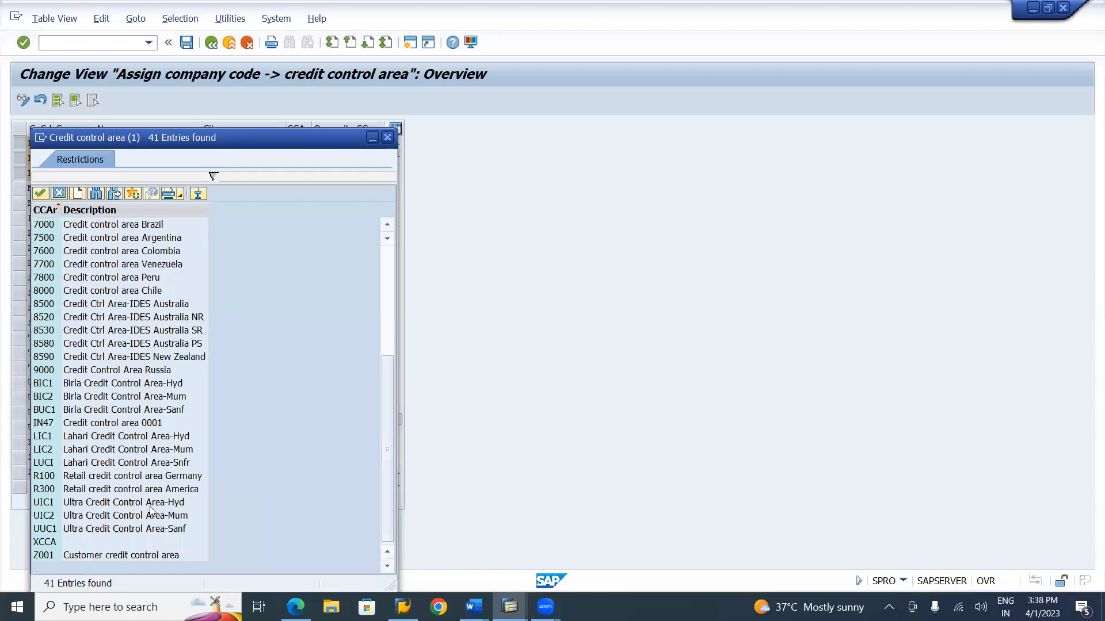
{"action": "double_click", "coordinate": [85, 464]}
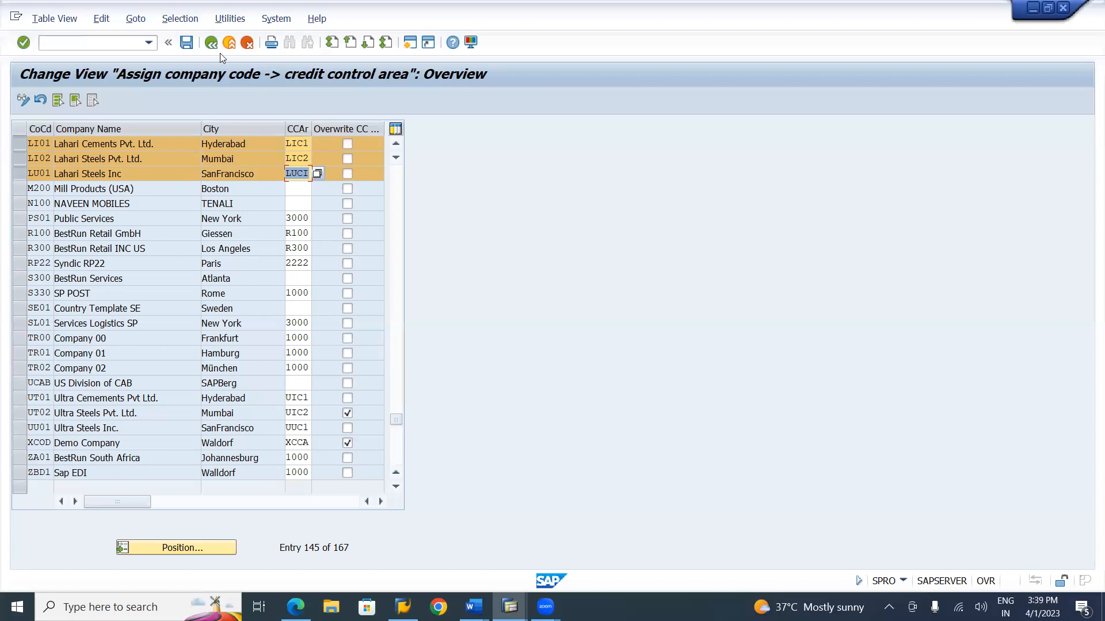
- Save the credit control area assignments under customizing request SR2K900004 and return to the implementation guide
{"action": "left_click", "coordinate": [187, 43]}
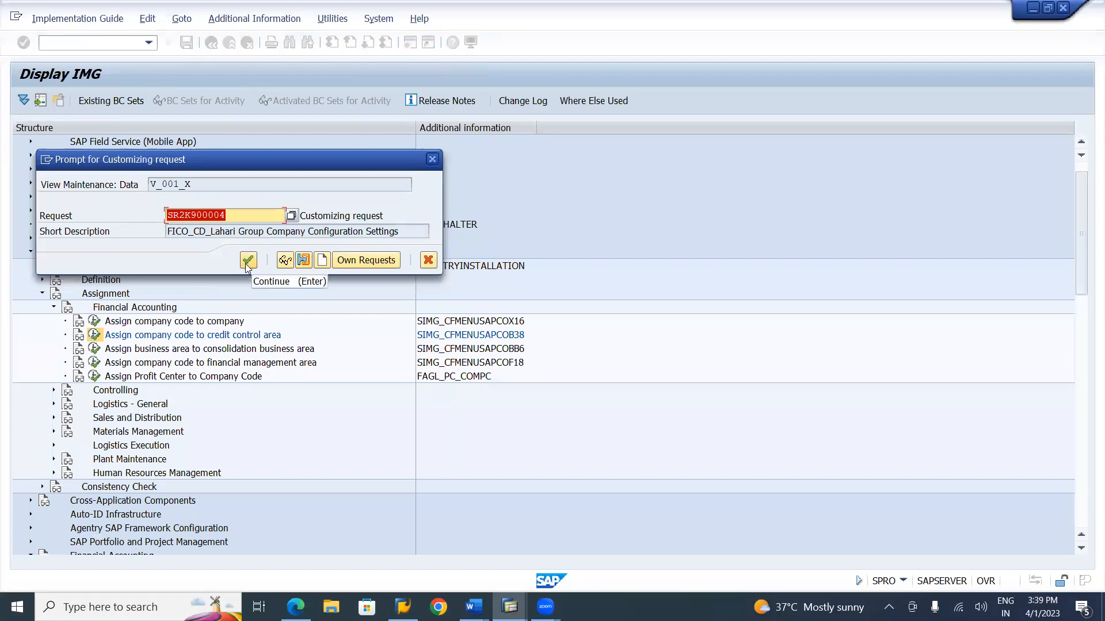
{"action": "left_click", "coordinate": [246, 261]}
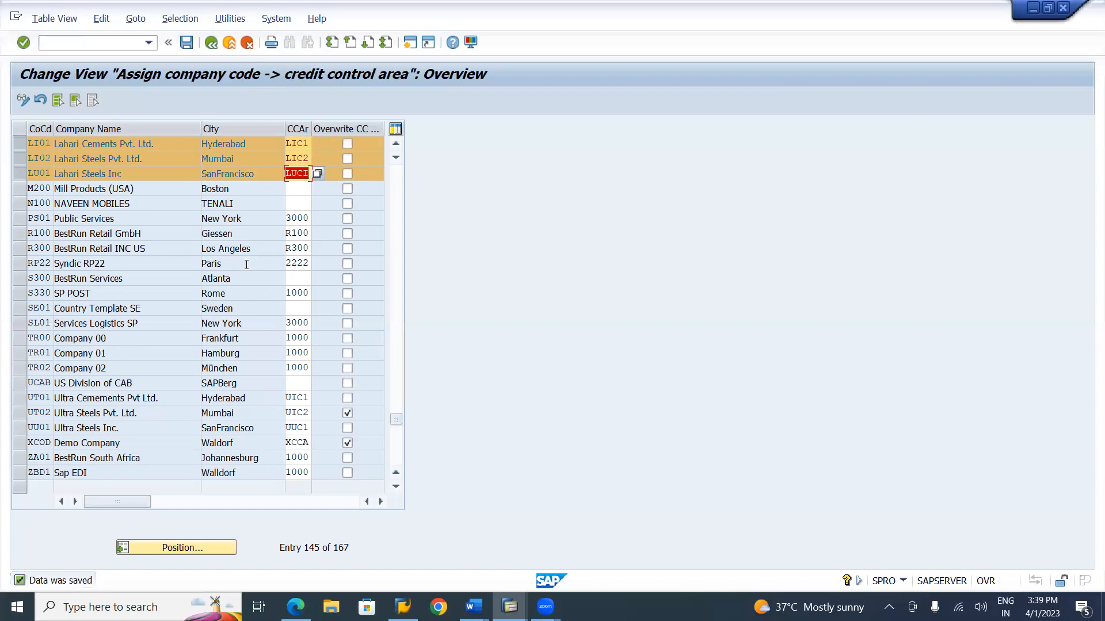
{"action": "left_click", "coordinate": [211, 42]}
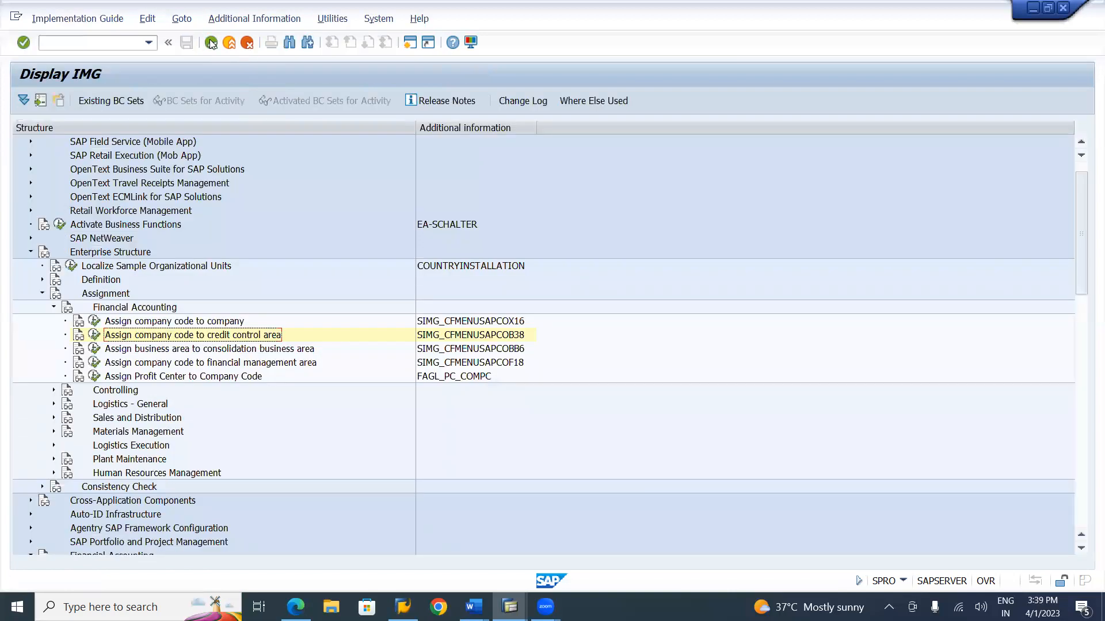
- Open the assignment of business areas to consolidation business areas and position the list at business area LGNT
{"action": "left_click", "coordinate": [187, 352]}
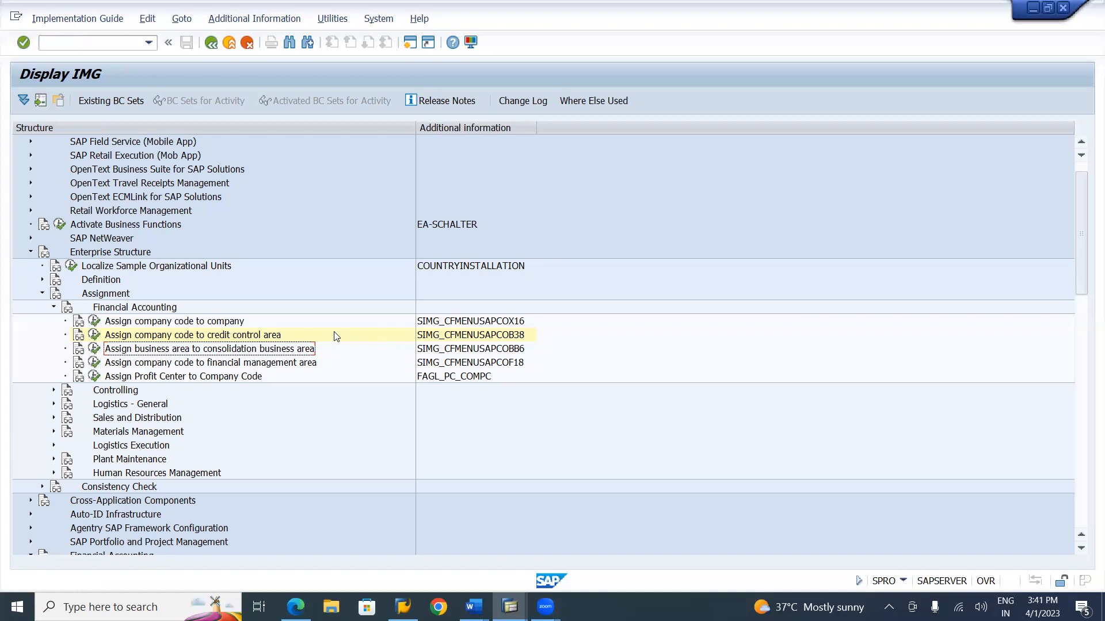
{"action": "left_click", "coordinate": [94, 352]}
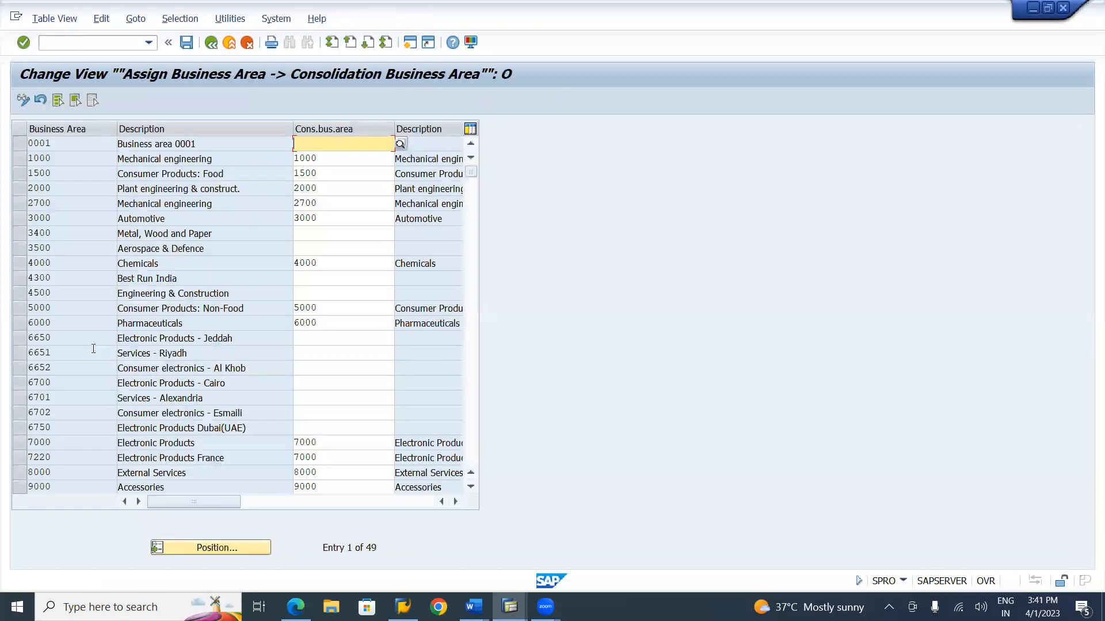
{"action": "left_click", "coordinate": [230, 547]}
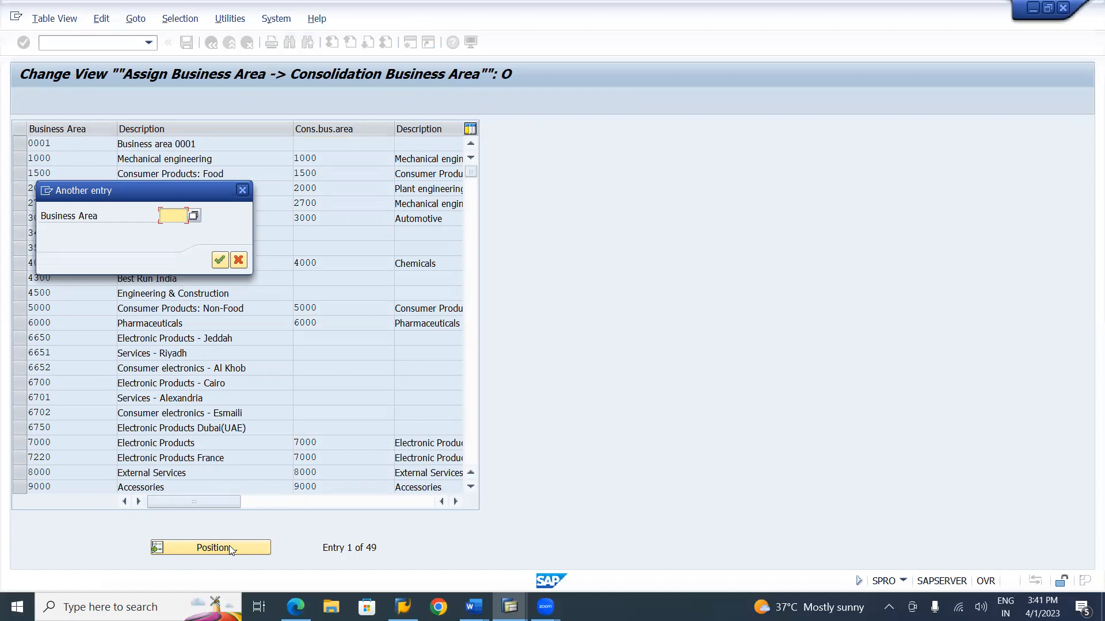
{"action": "type", "text": "L"}
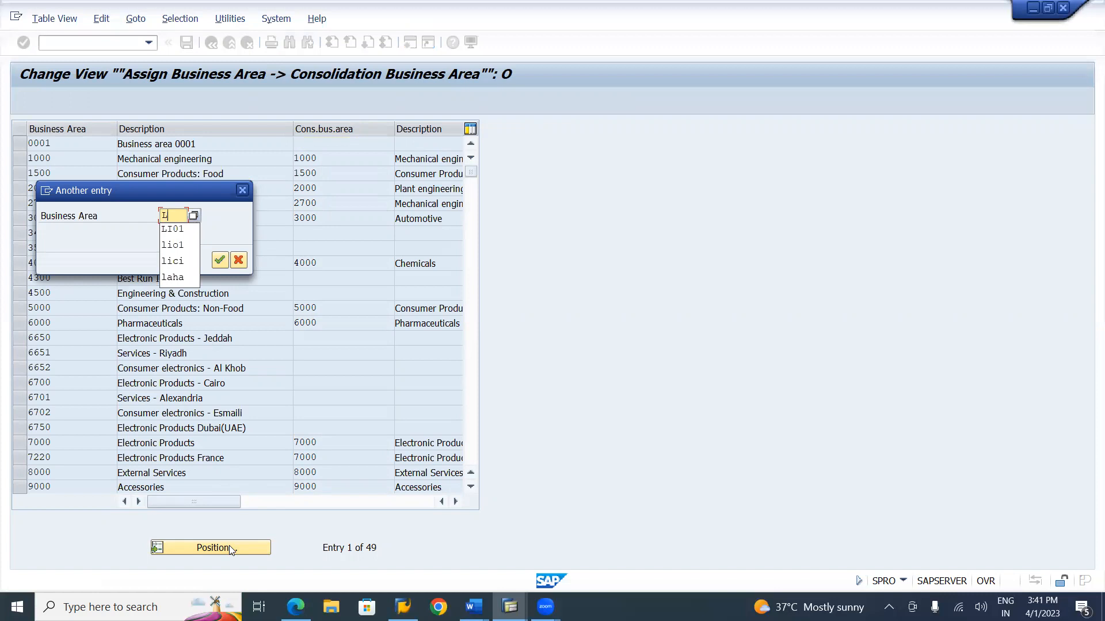
{"action": "type", "text": "GNT"}
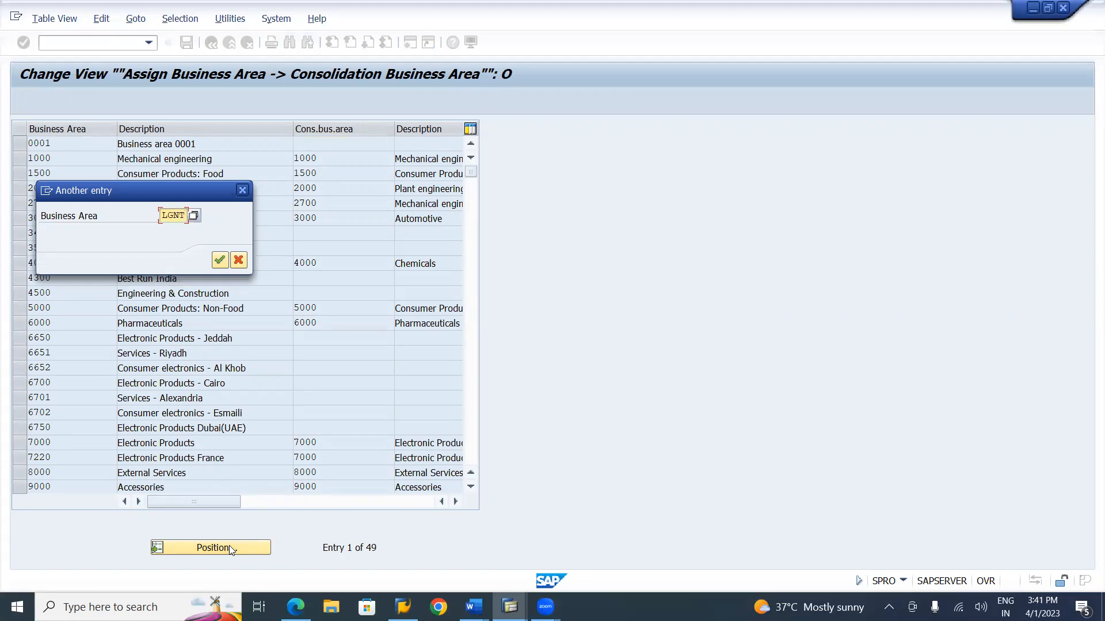
{"action": "key", "text": "Return"}
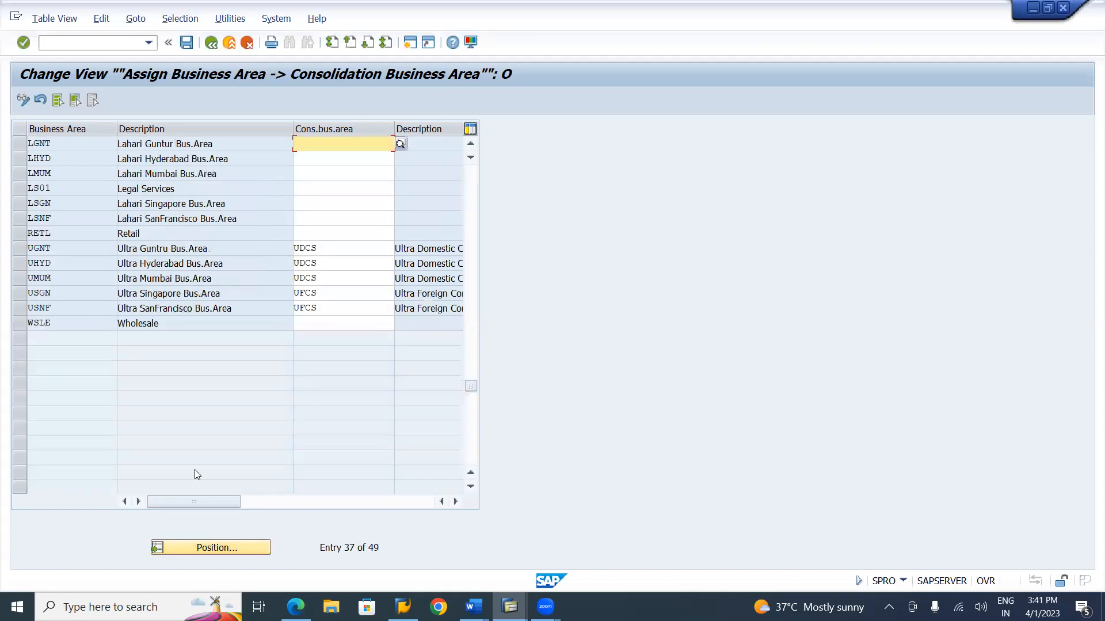
- Select the rows for the Lahari Guntur, Hyderabad and Mumbai business areas LGNT, LHYD and LMUM
{"action": "left_click", "coordinate": [22, 144]}
{"action": "left_click", "coordinate": [22, 160]}
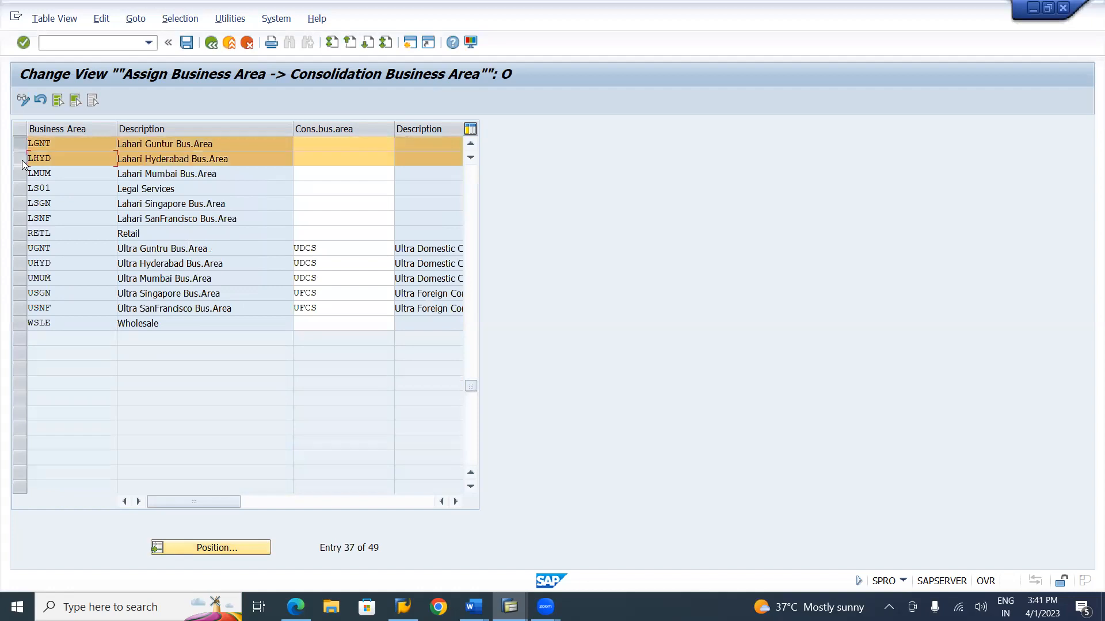
{"action": "left_click", "coordinate": [22, 174]}
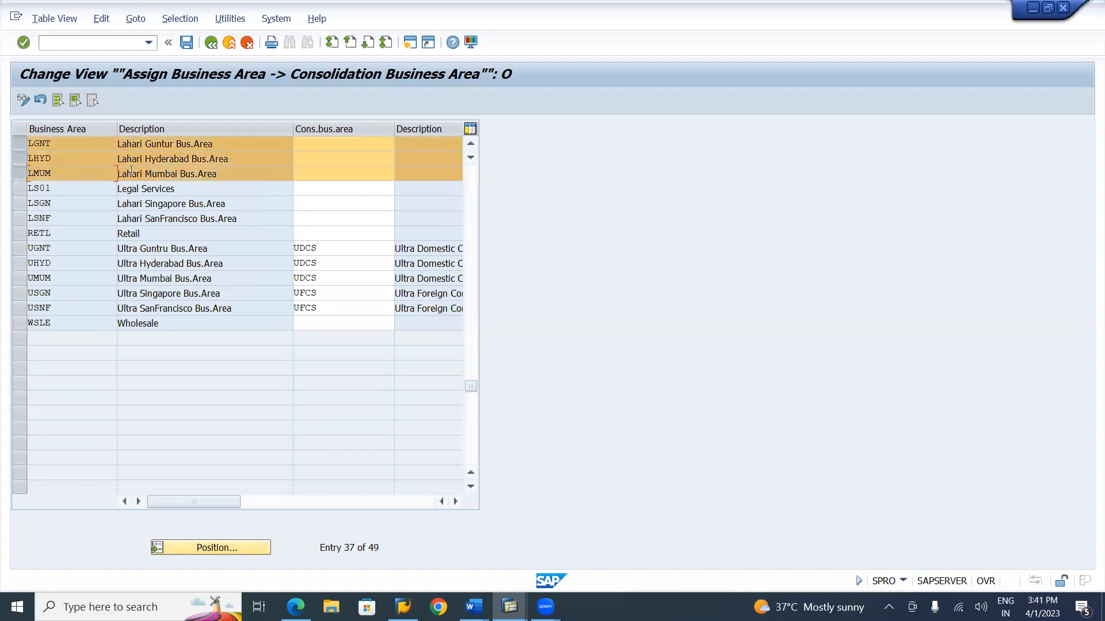
- Assign consolidation business area LDCS, Lahari Domestic Cons Bus.Area, to business areas LGNT, LHYD and LMUM
{"action": "left_click", "coordinate": [354, 141]}
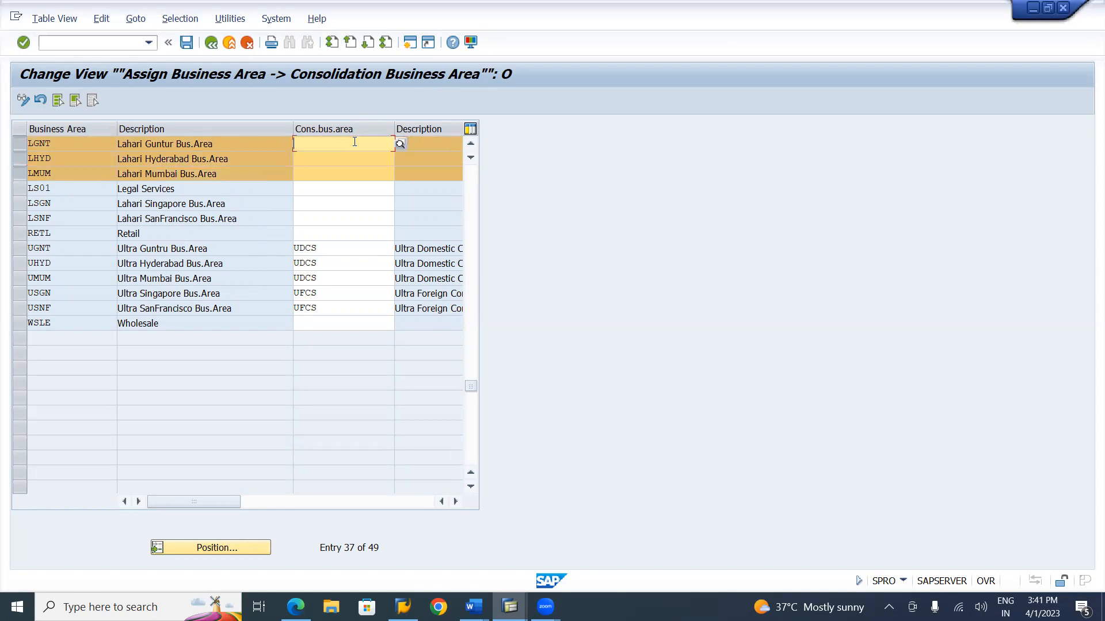
{"action": "left_click", "coordinate": [397, 142]}
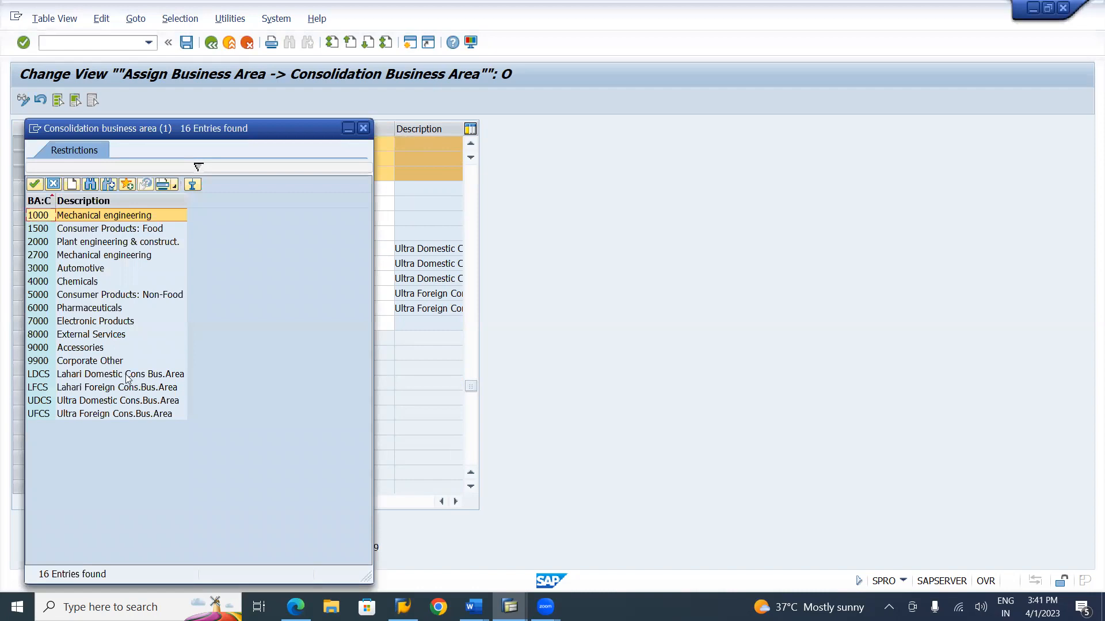
{"action": "left_click", "coordinate": [122, 377]}
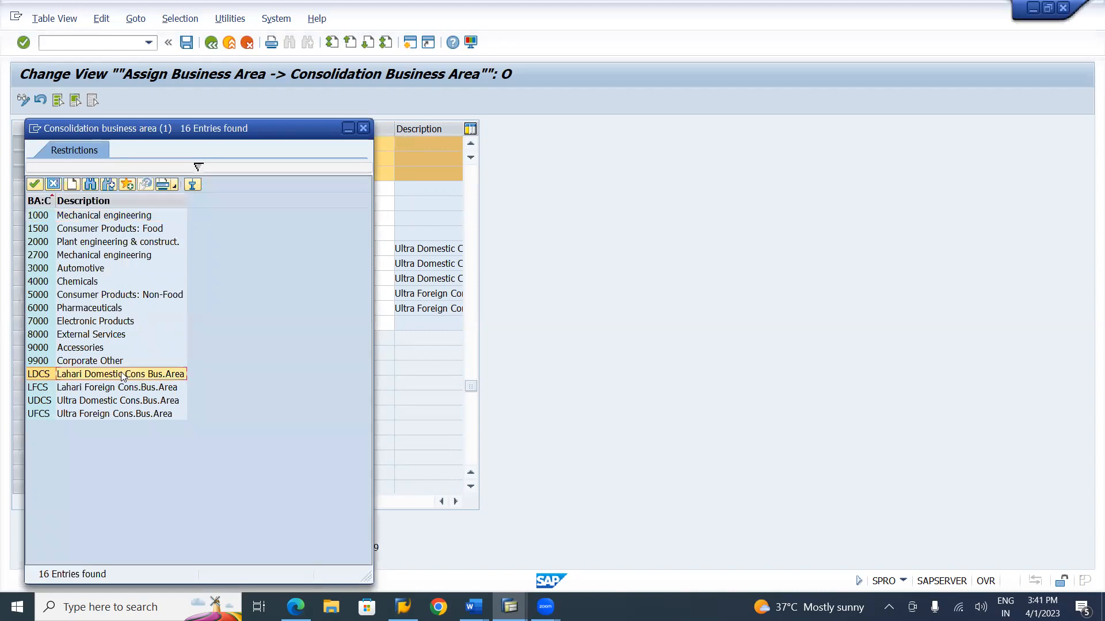
{"action": "double_click", "coordinate": [122, 377]}
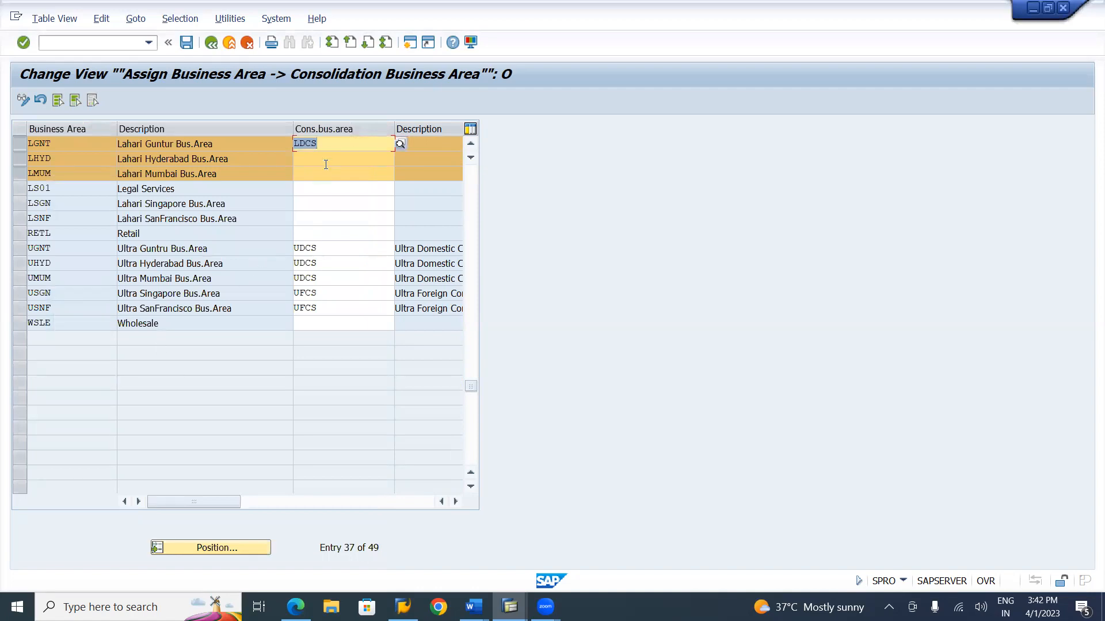
{"action": "left_click", "coordinate": [325, 165]}
{"action": "type", "text": "LDCS"}
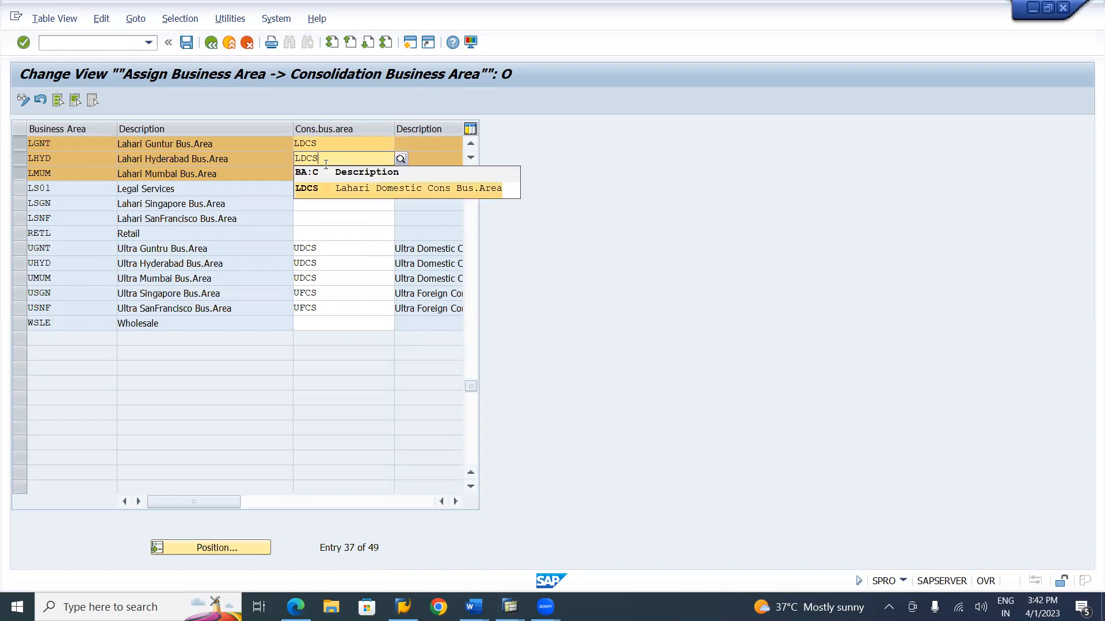
{"action": "key", "text": "Tab"}
{"action": "type", "text": "LDCS"}
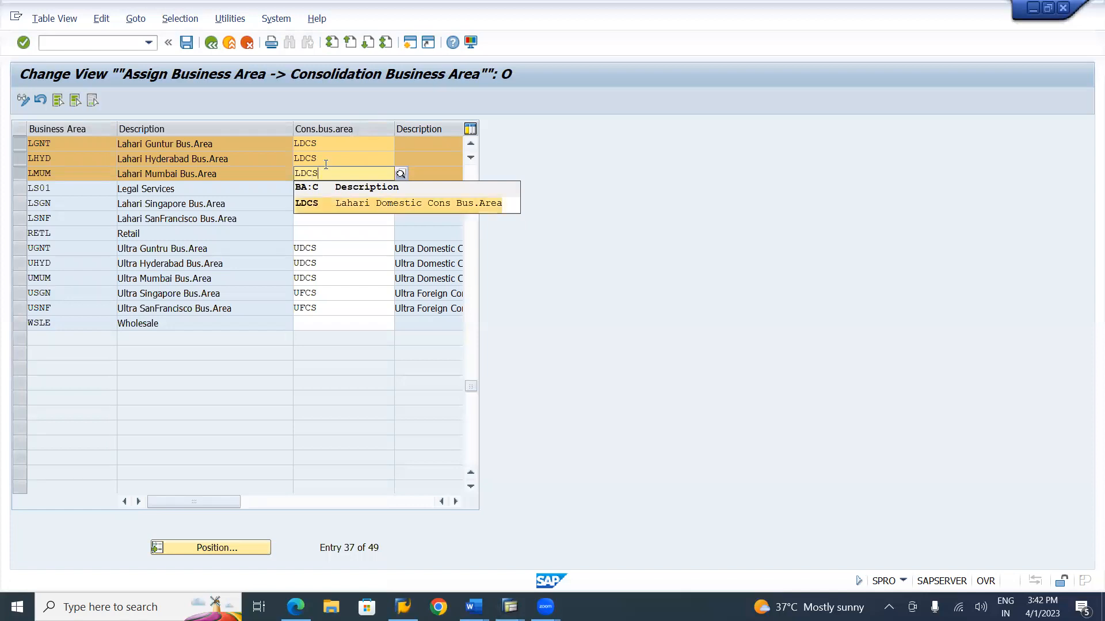
{"action": "key", "text": "Tab"}
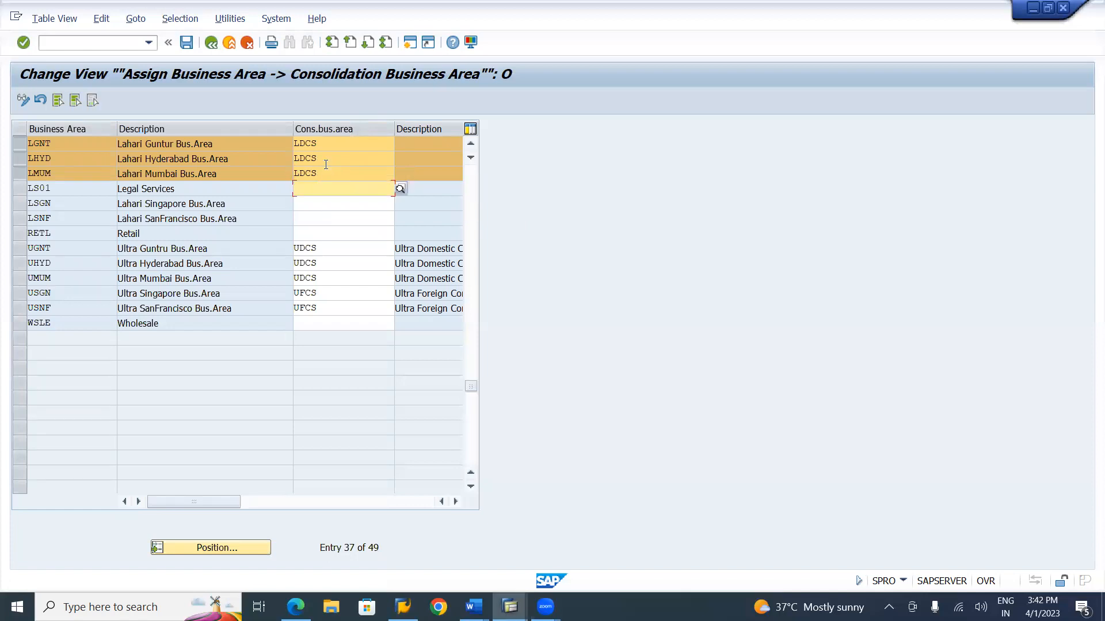
{"action": "left_click", "coordinate": [400, 190]}
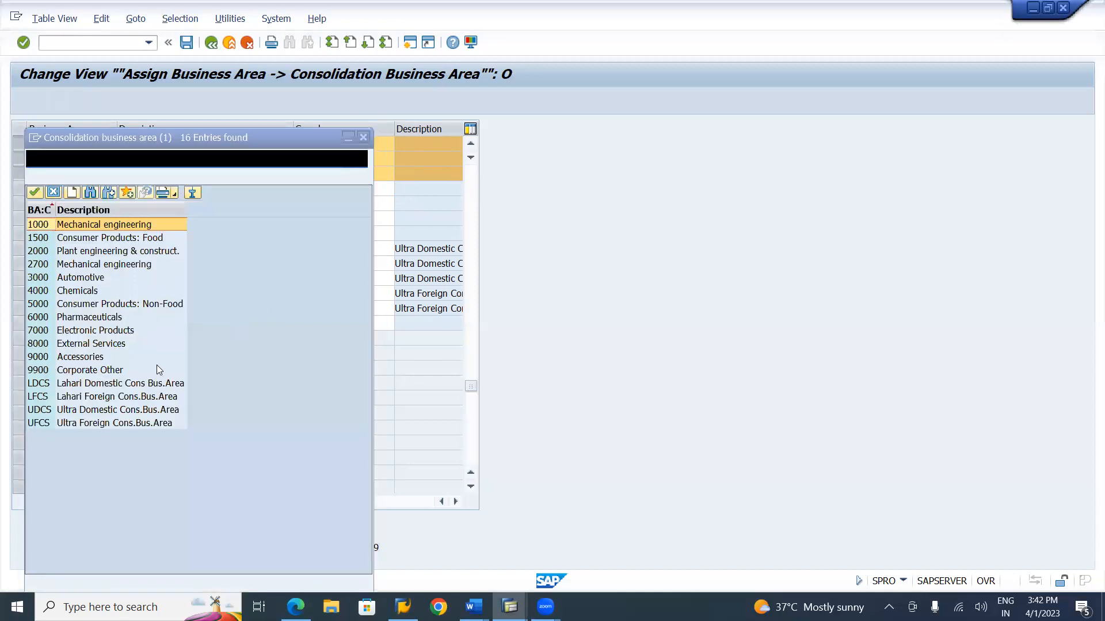
{"action": "double_click", "coordinate": [131, 398]}
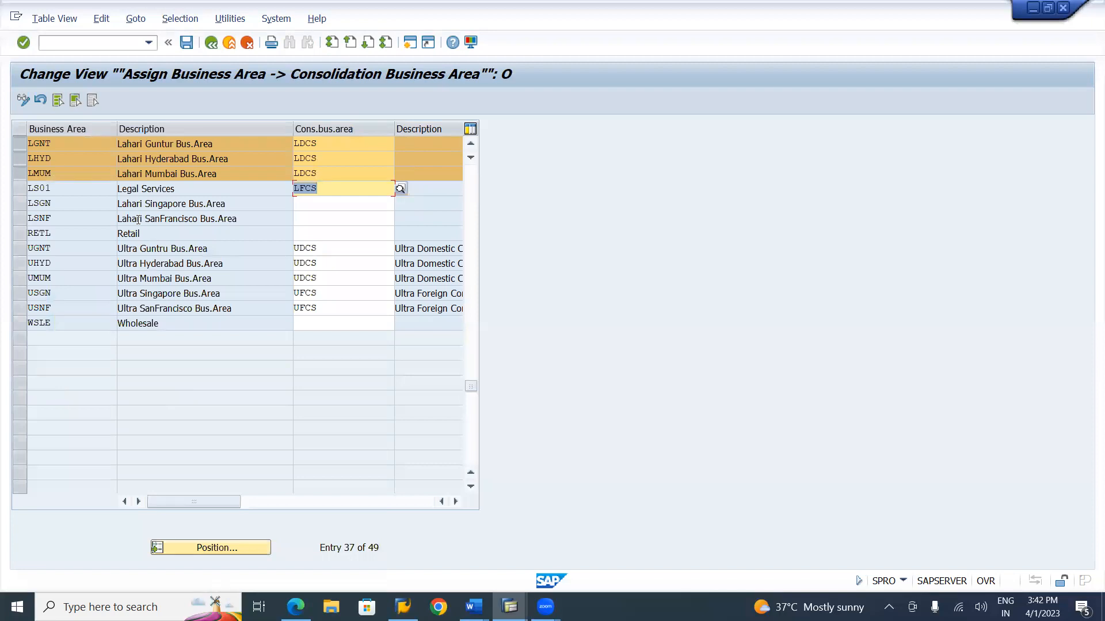
{"action": "key", "text": "BackSpace"}
- Assign consolidation business area LFCS, Lahari Foreign Cons.Bus.Area, to business areas LSGN and LSNF and select both rows
{"action": "left_click", "coordinate": [312, 202]}
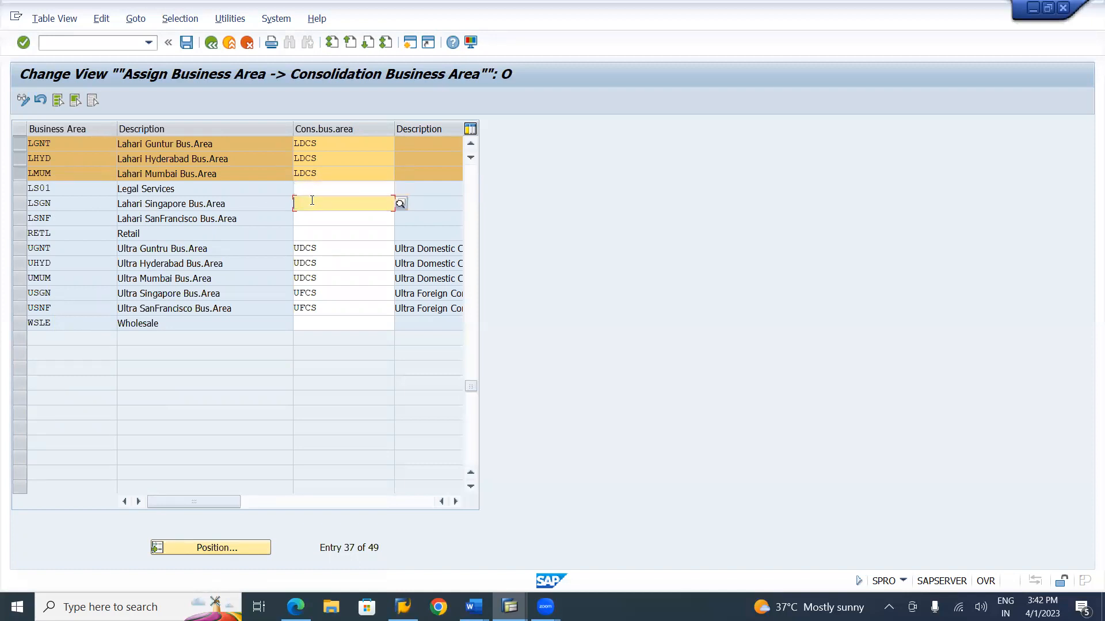
{"action": "left_click", "coordinate": [401, 204]}
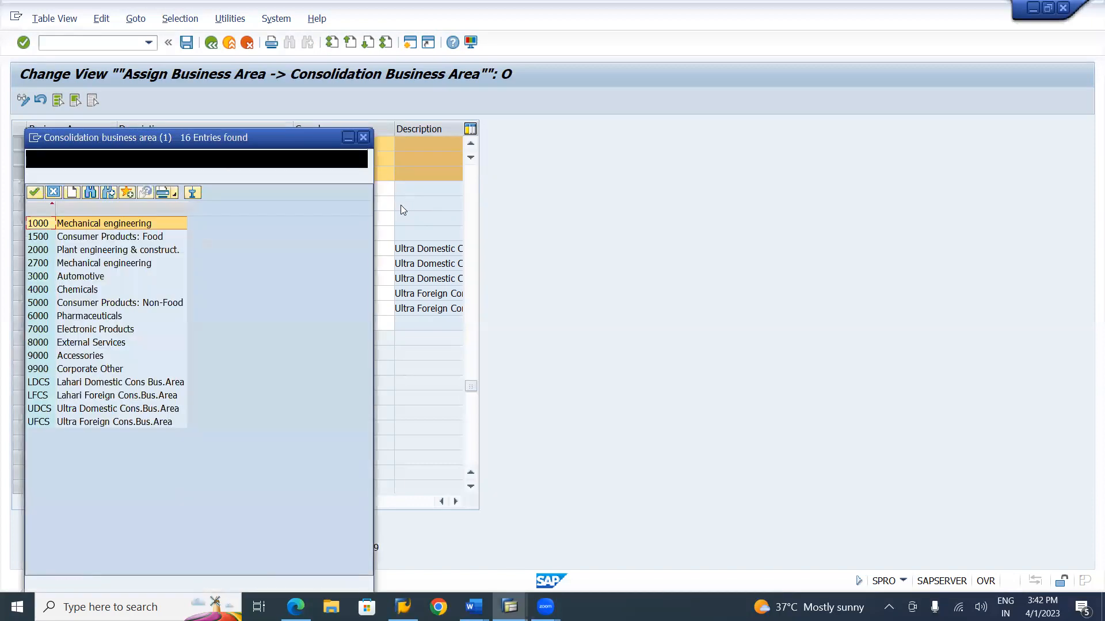
{"action": "double_click", "coordinate": [68, 397]}
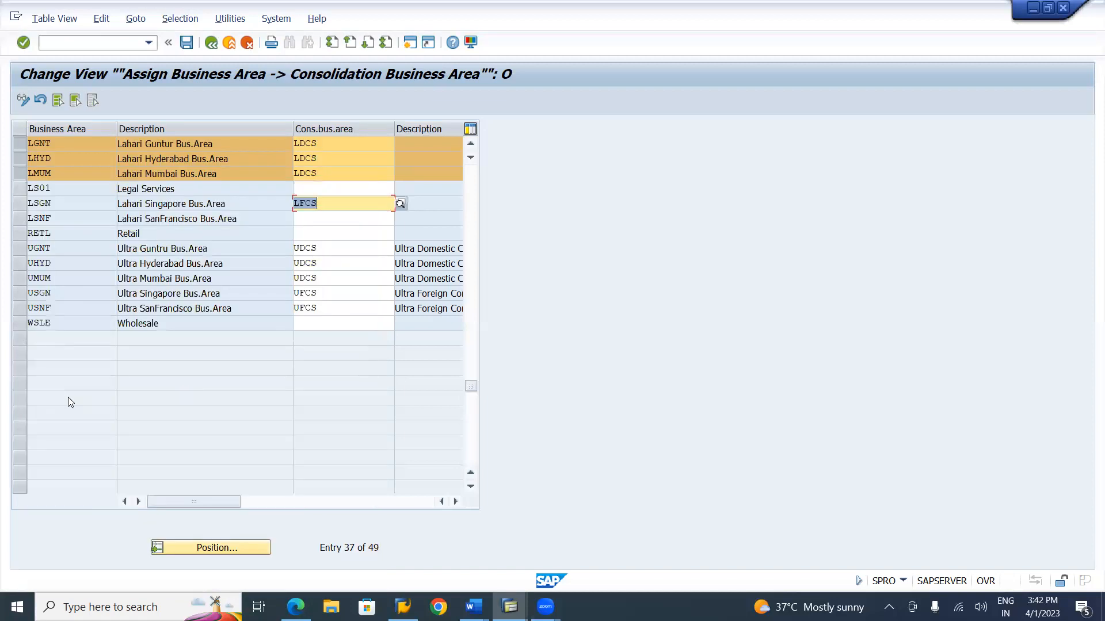
{"action": "key", "text": "Down"}
{"action": "type", "text": "LFCS"}
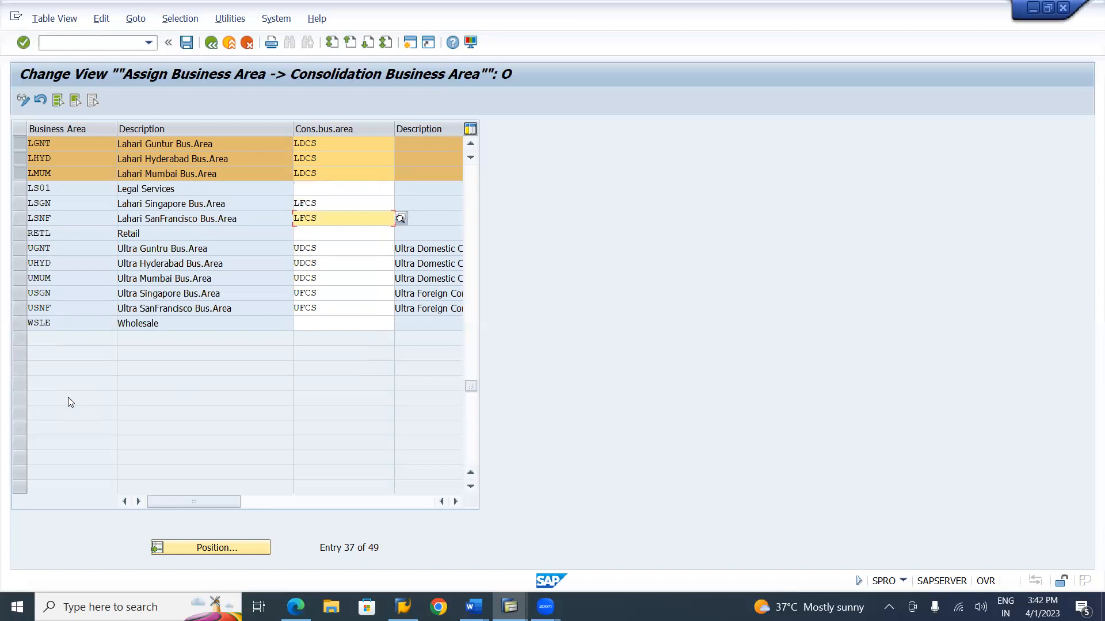
{"action": "key", "text": "Return"}
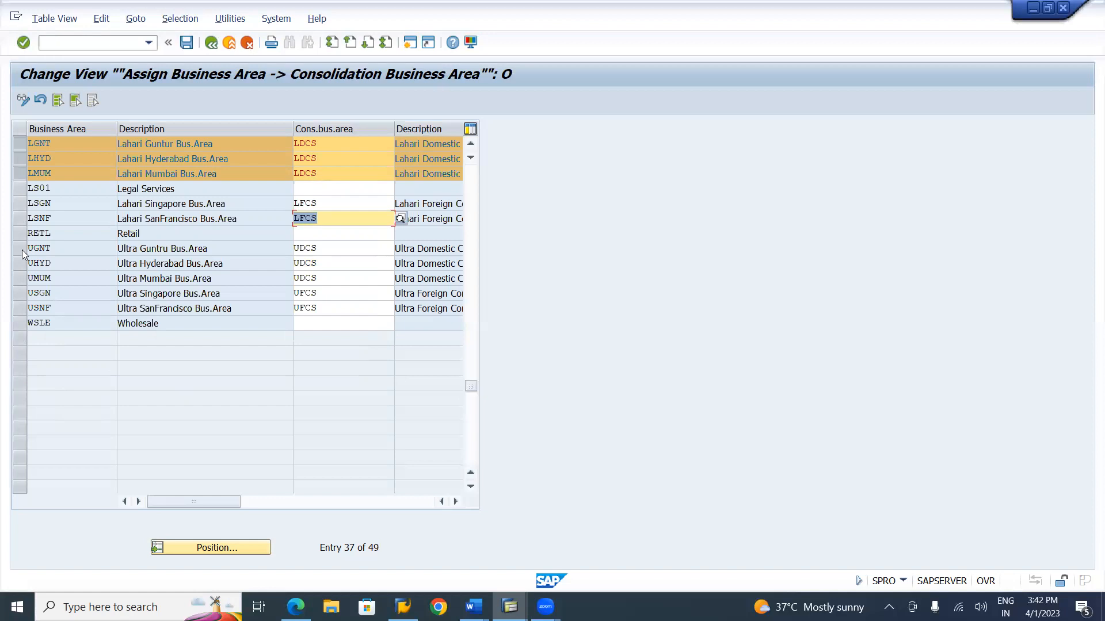
{"action": "left_click", "coordinate": [26, 223]}
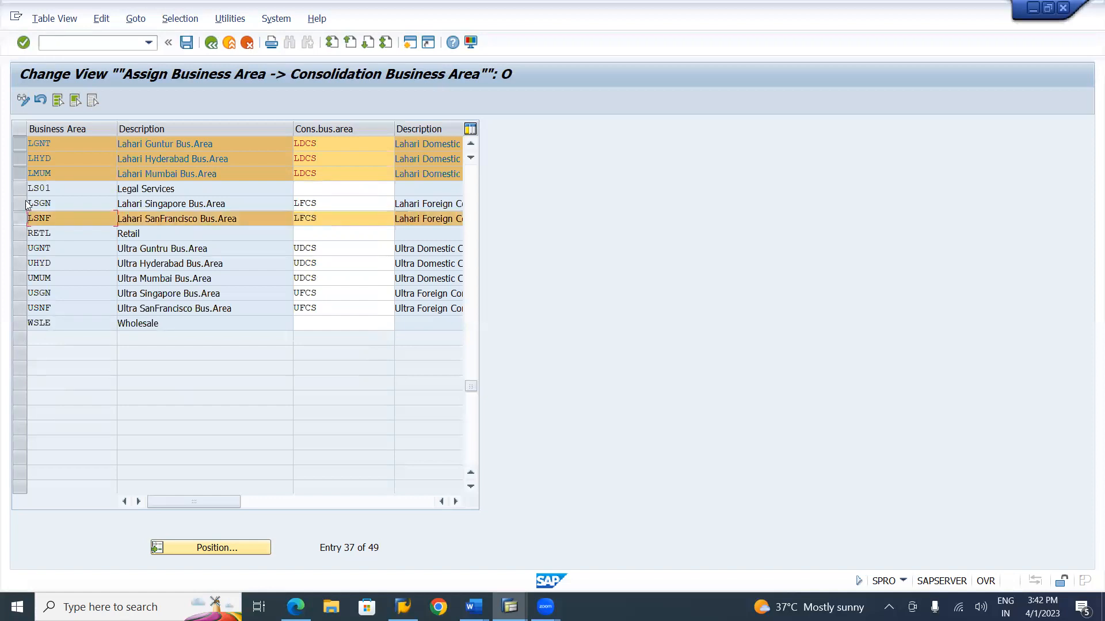
{"action": "left_click", "coordinate": [23, 203]}
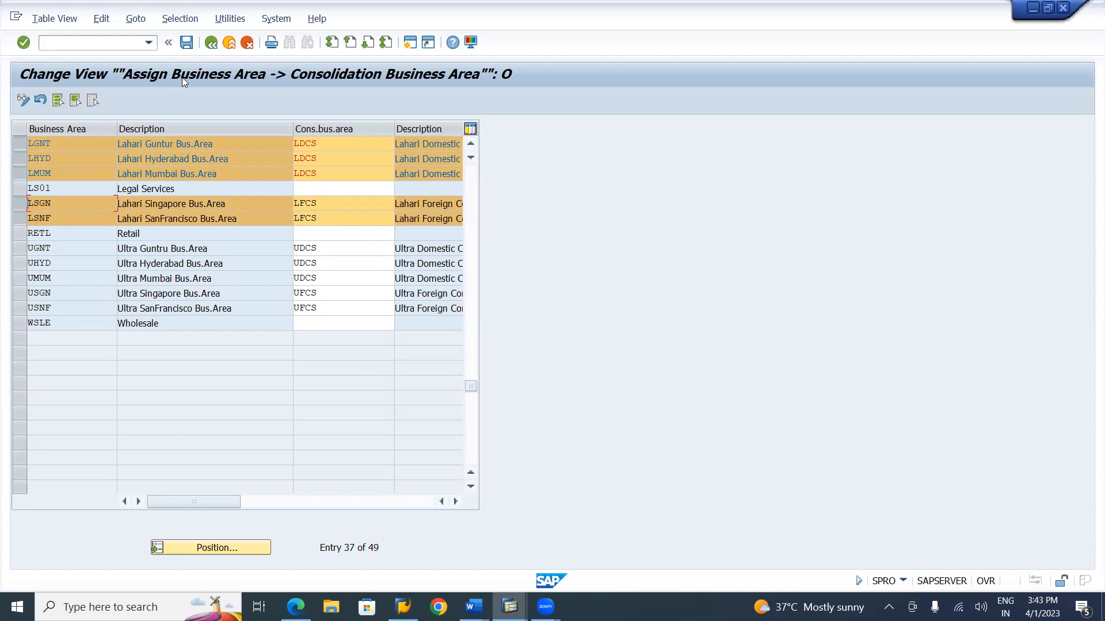
- Save the consolidation business area assignments under customizing request SR2K900004 and return to the implementation guide
{"action": "left_click", "coordinate": [186, 42]}
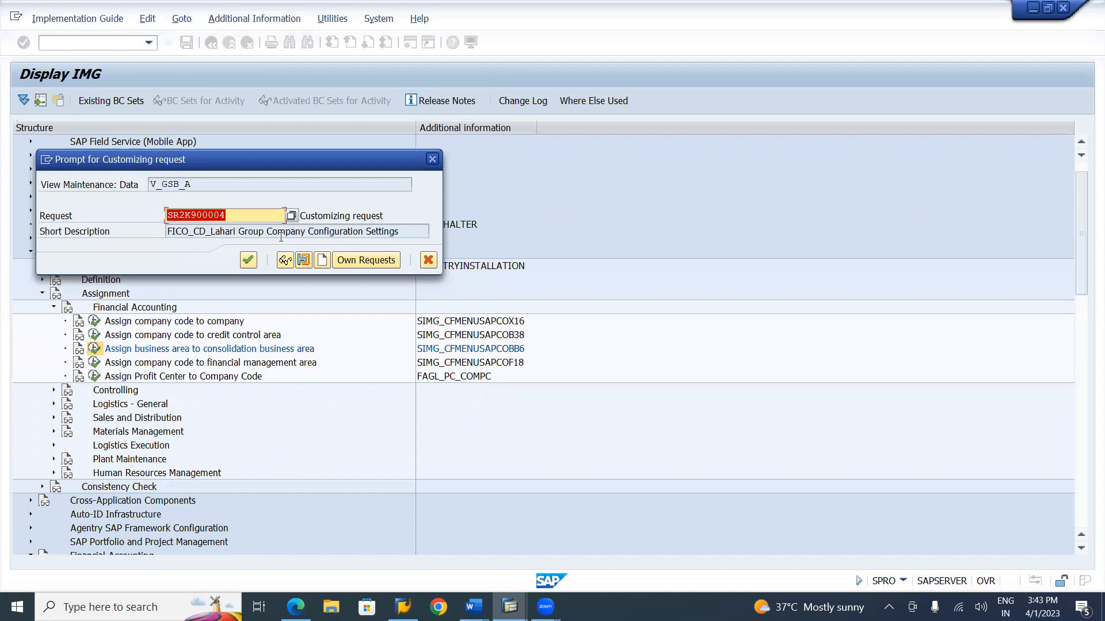
{"action": "left_click", "coordinate": [249, 261]}
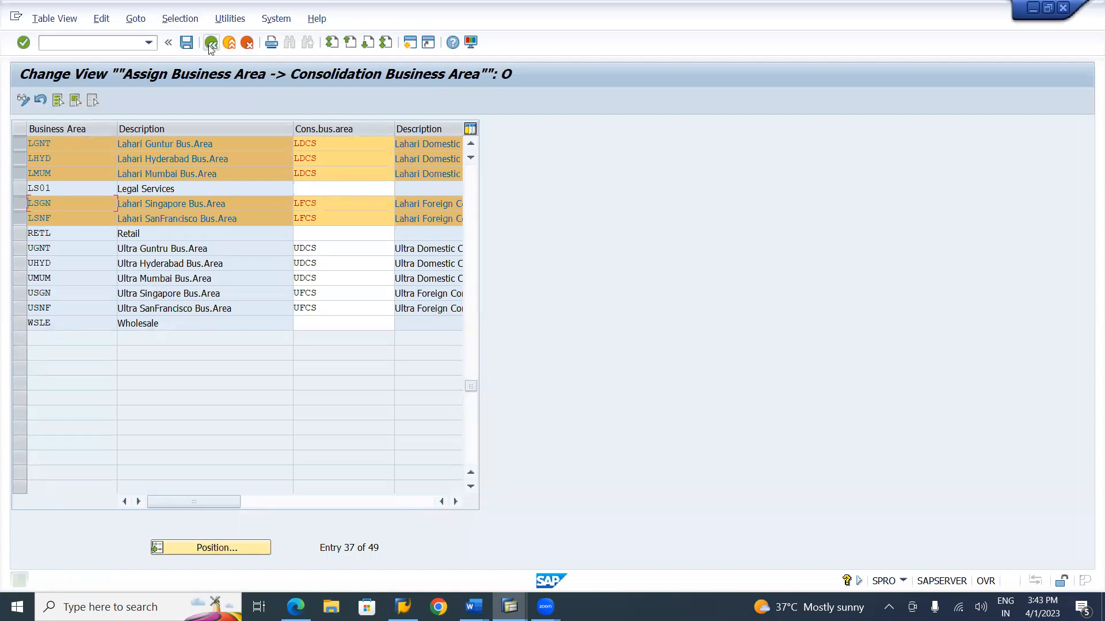
{"action": "left_click", "coordinate": [211, 43]}
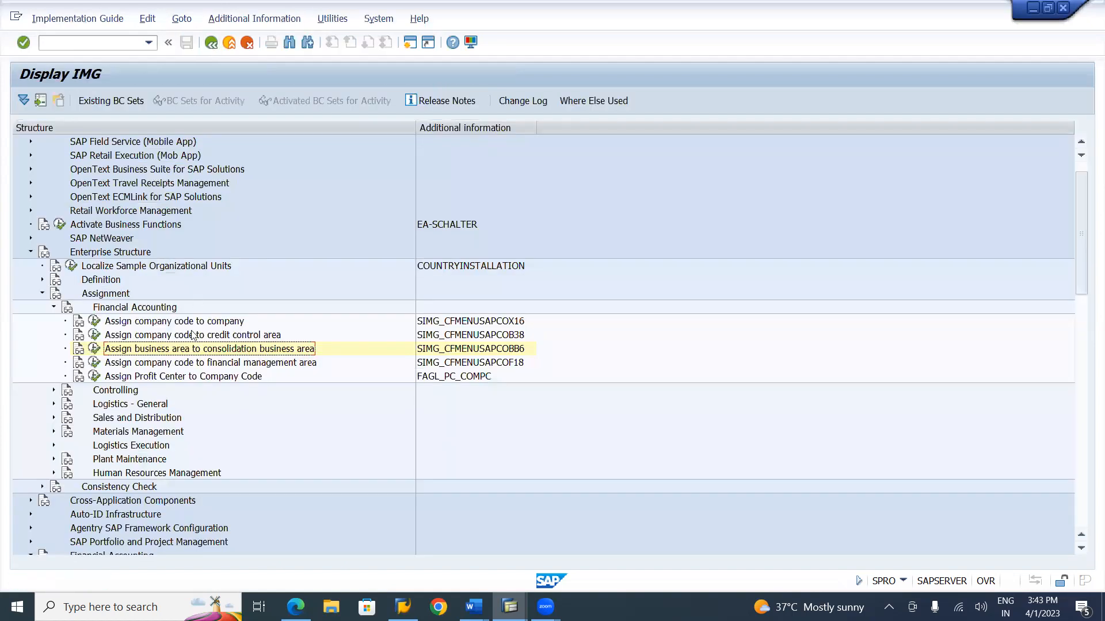
- Open the assignment of company codes to financial management areas and position the list at company code LI01
{"action": "left_click", "coordinate": [188, 366]}
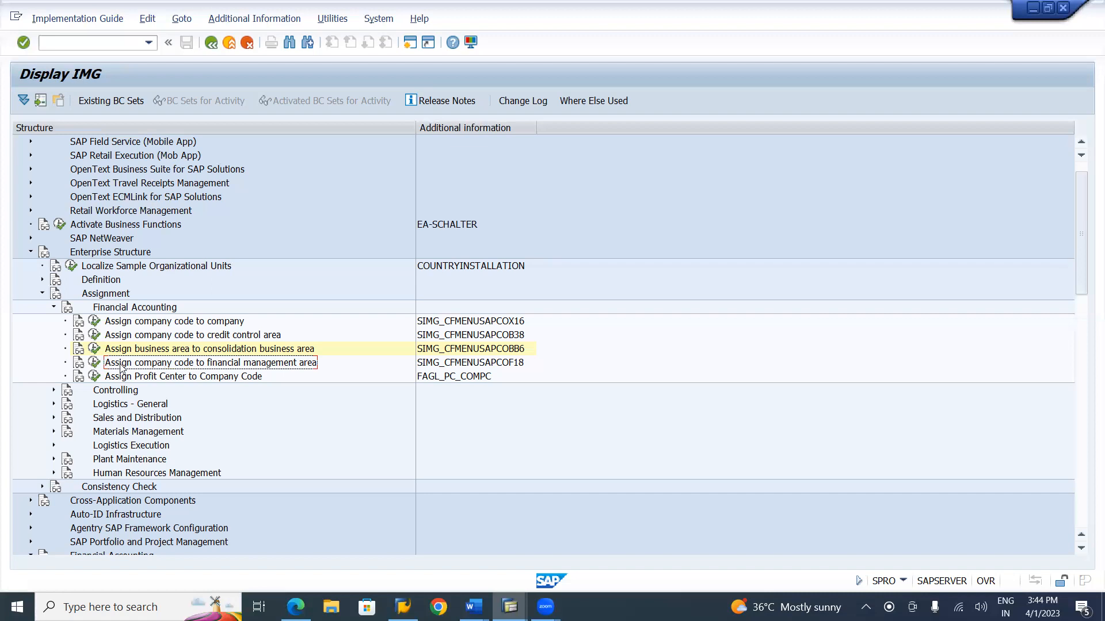
{"action": "left_click", "coordinate": [94, 364]}
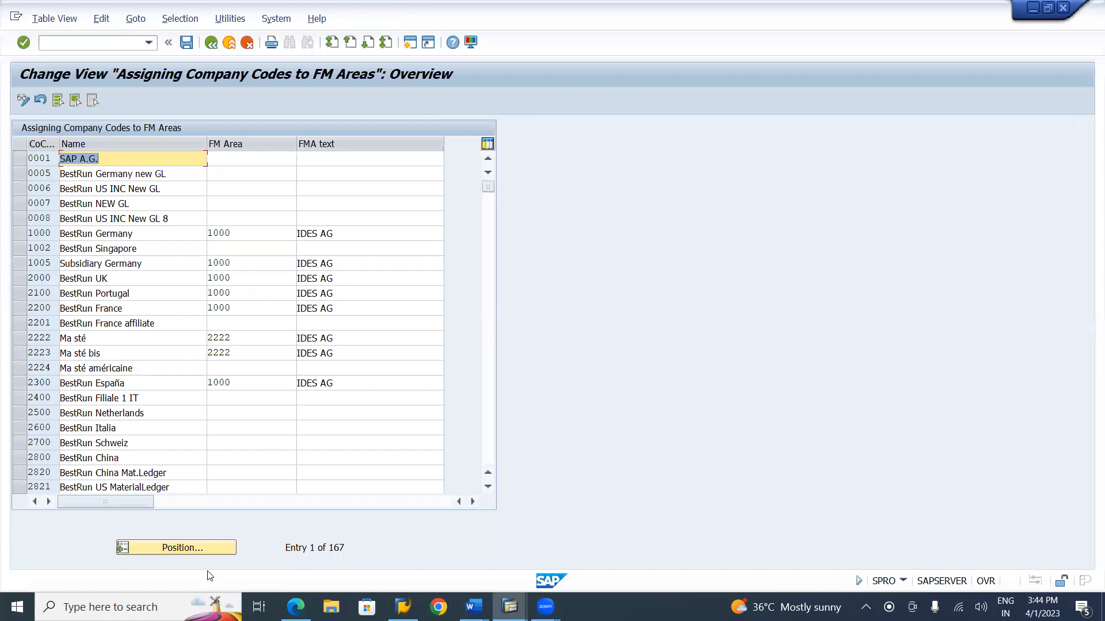
{"action": "left_click", "coordinate": [192, 549]}
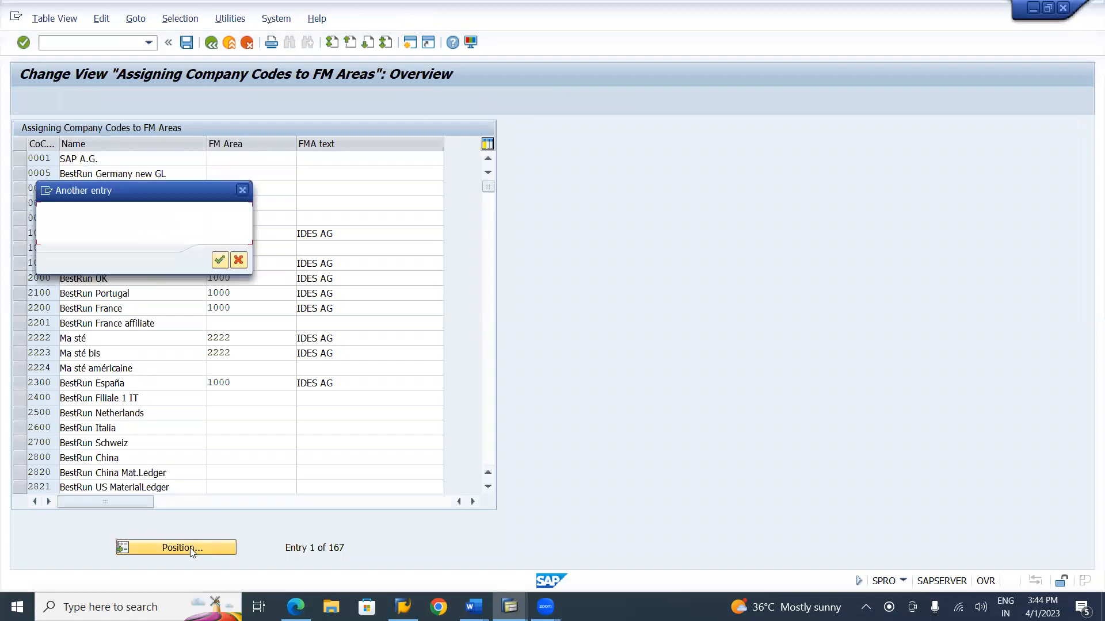
{"action": "type", "text": "U"}
{"action": "key", "text": "BackSpace"}
{"action": "type", "text": "LI"}
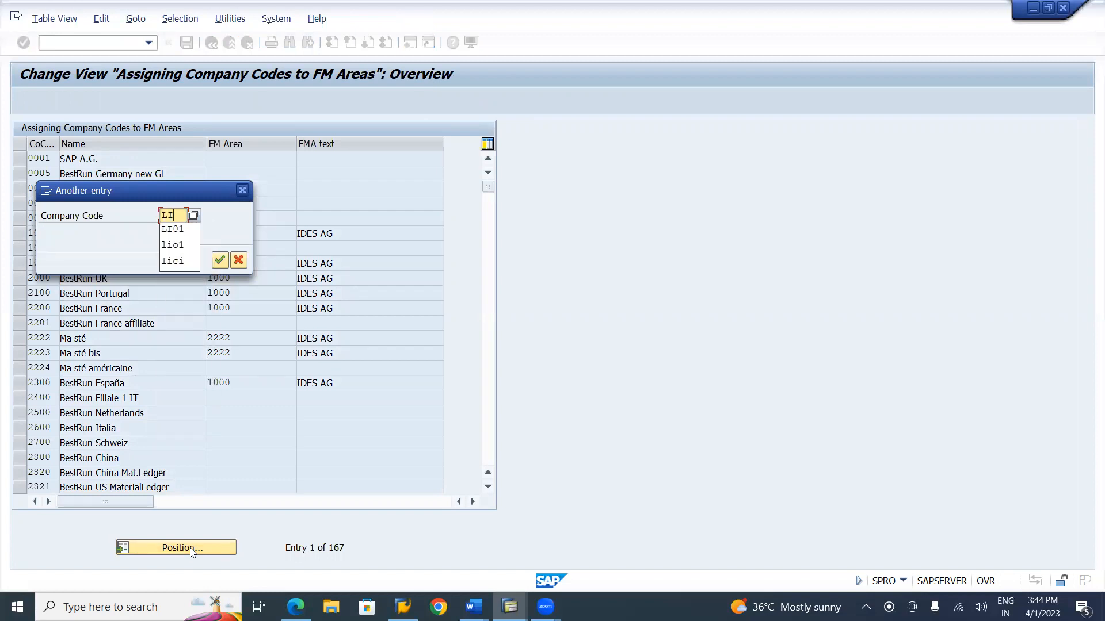
{"action": "type", "text": "01"}
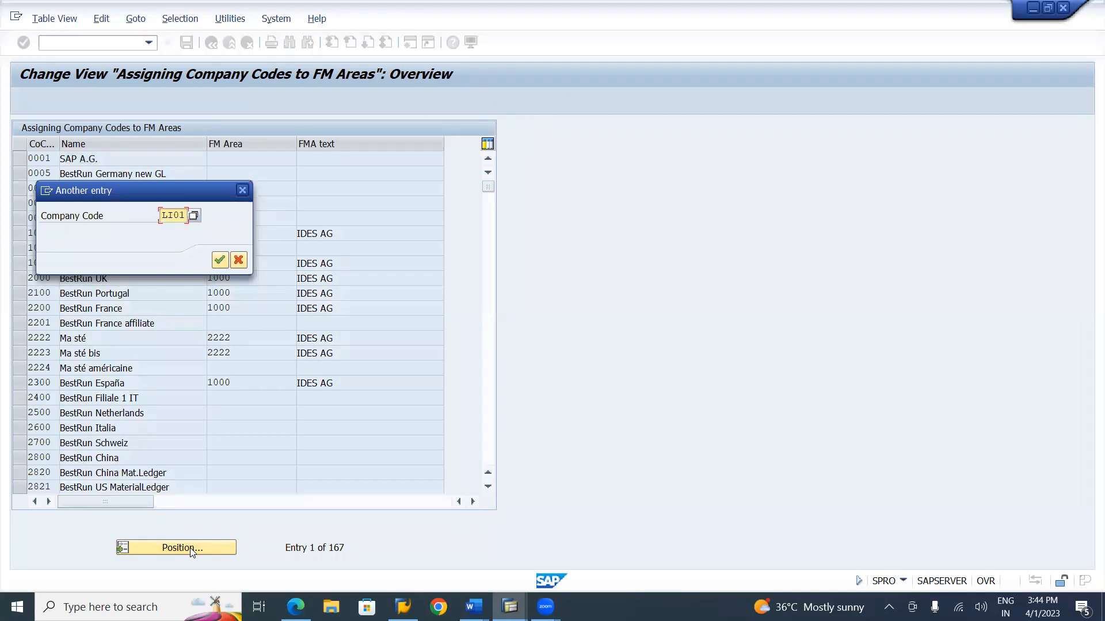
{"action": "key", "text": "Return"}
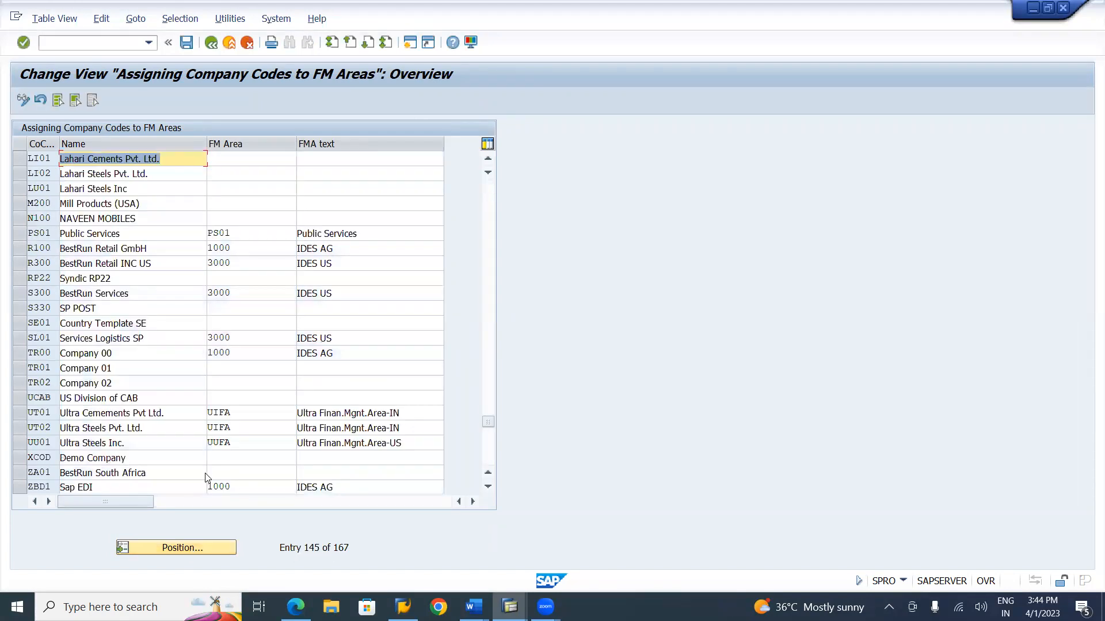
- Select the rows for the Lahari company codes LI01, LI02 and LU01
{"action": "left_click", "coordinate": [19, 159]}
{"action": "left_click", "coordinate": [20, 173]}
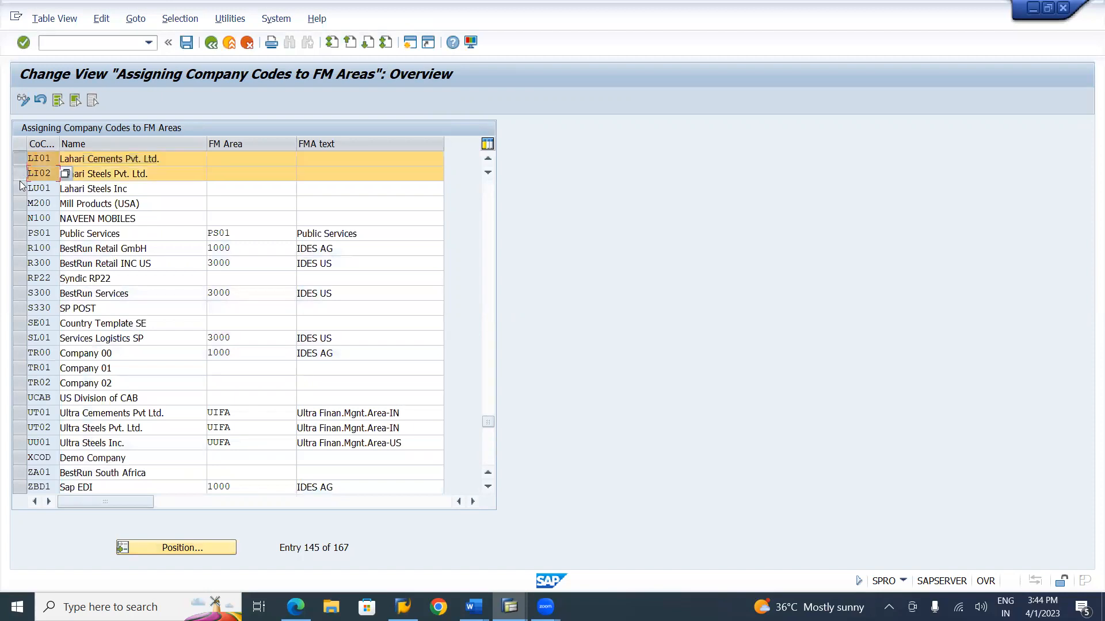
{"action": "left_click", "coordinate": [20, 188]}
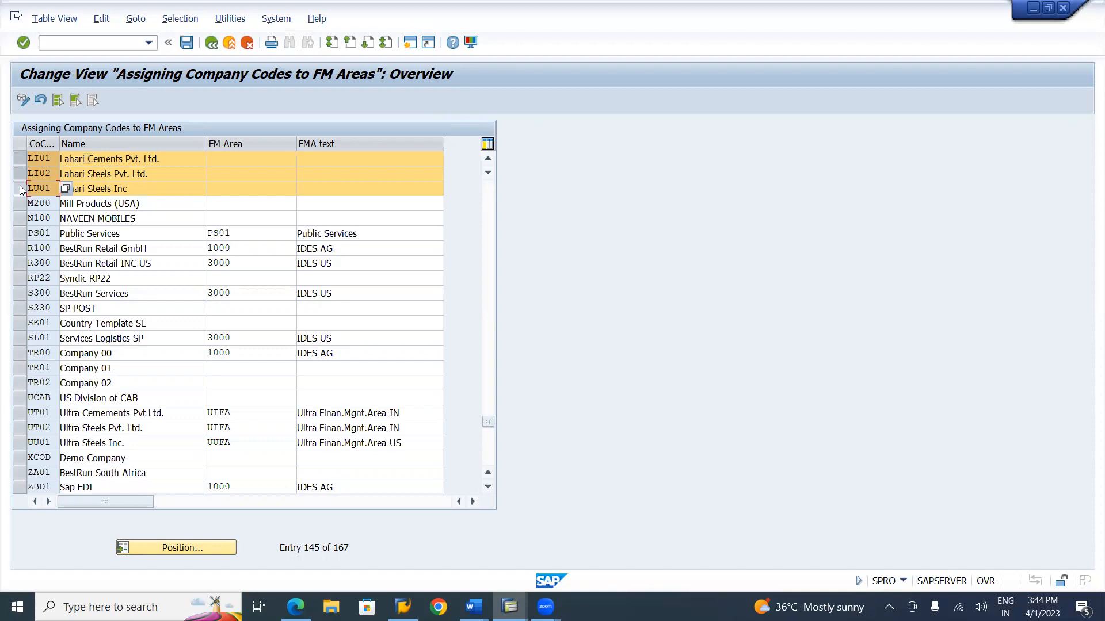
- Assign FM area LIFA, Lahari Finan.Mgmt Area-IN, to company codes LI01 and LI02 from the possible values
{"action": "left_click", "coordinate": [218, 157]}
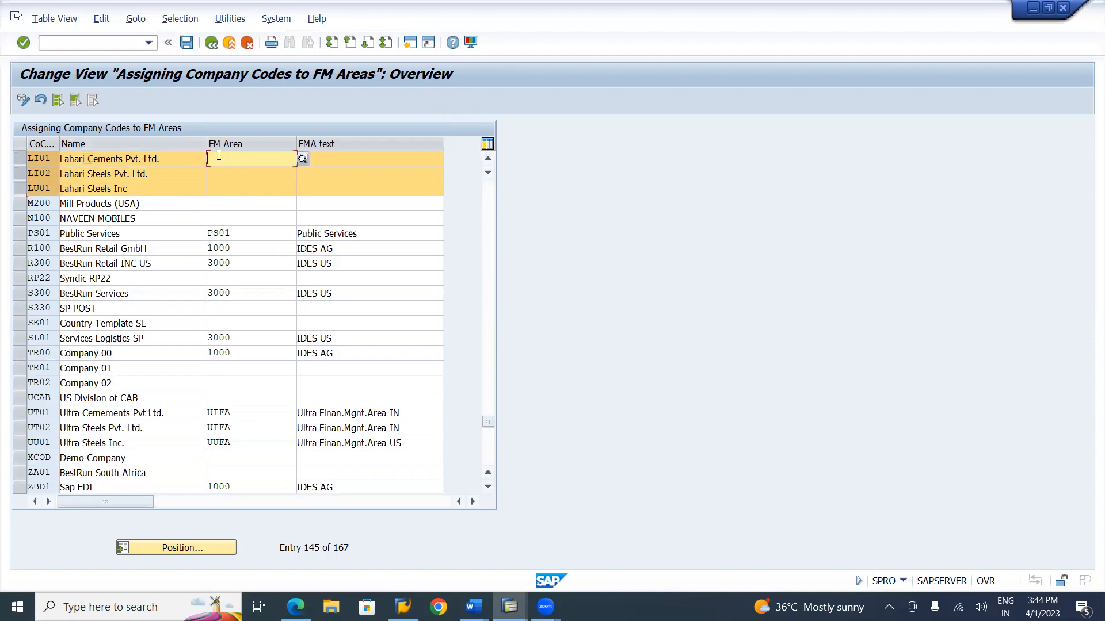
{"action": "left_click", "coordinate": [302, 159]}
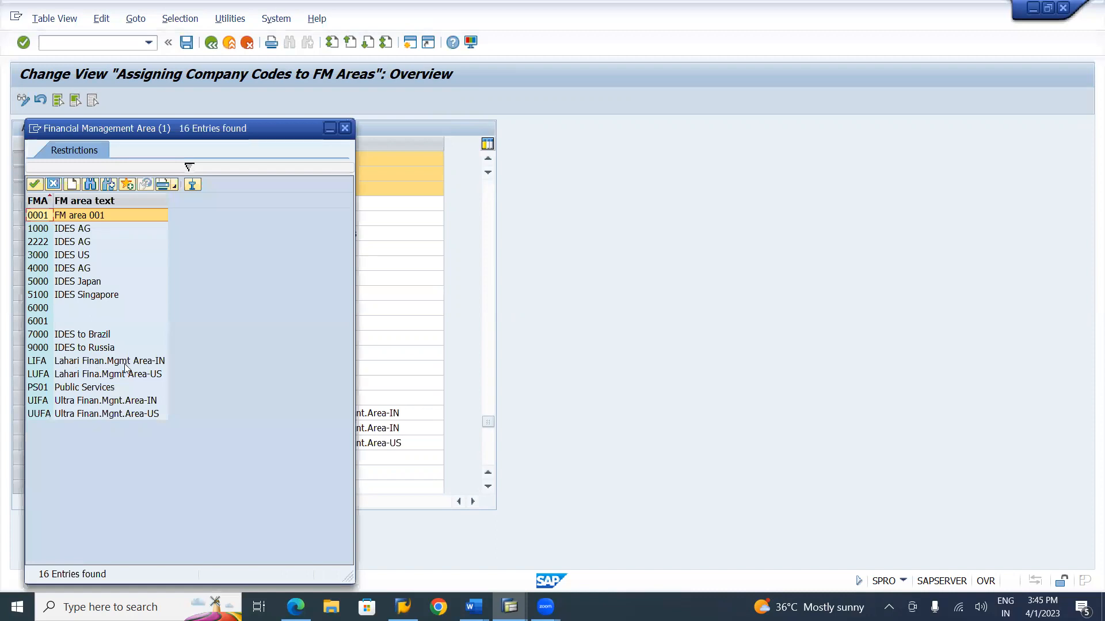
{"action": "double_click", "coordinate": [153, 364]}
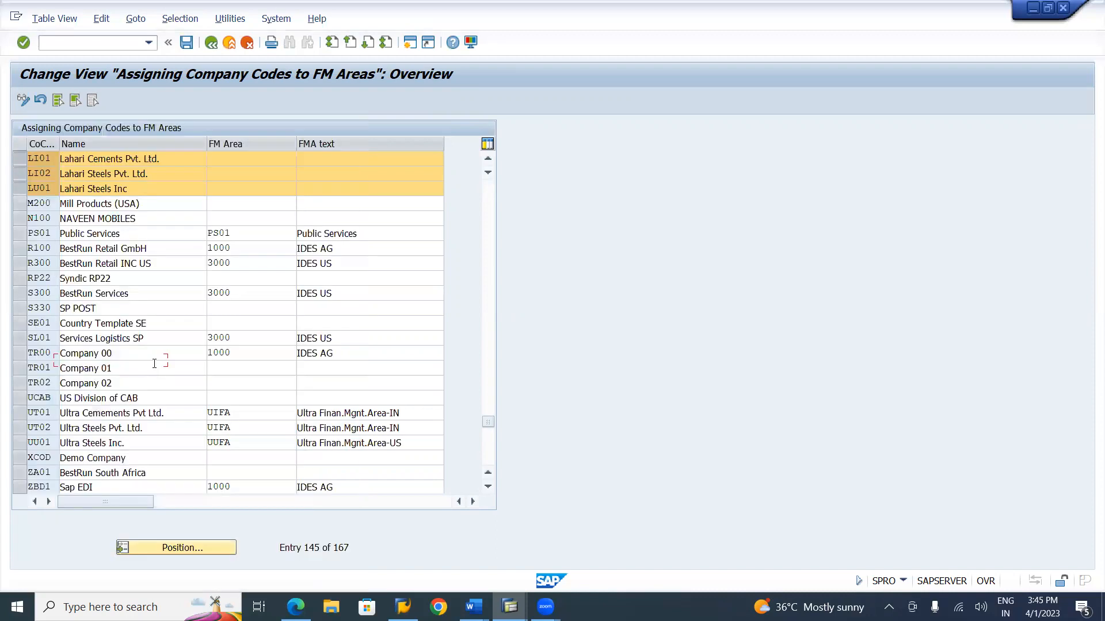
{"action": "left_click", "coordinate": [227, 174]}
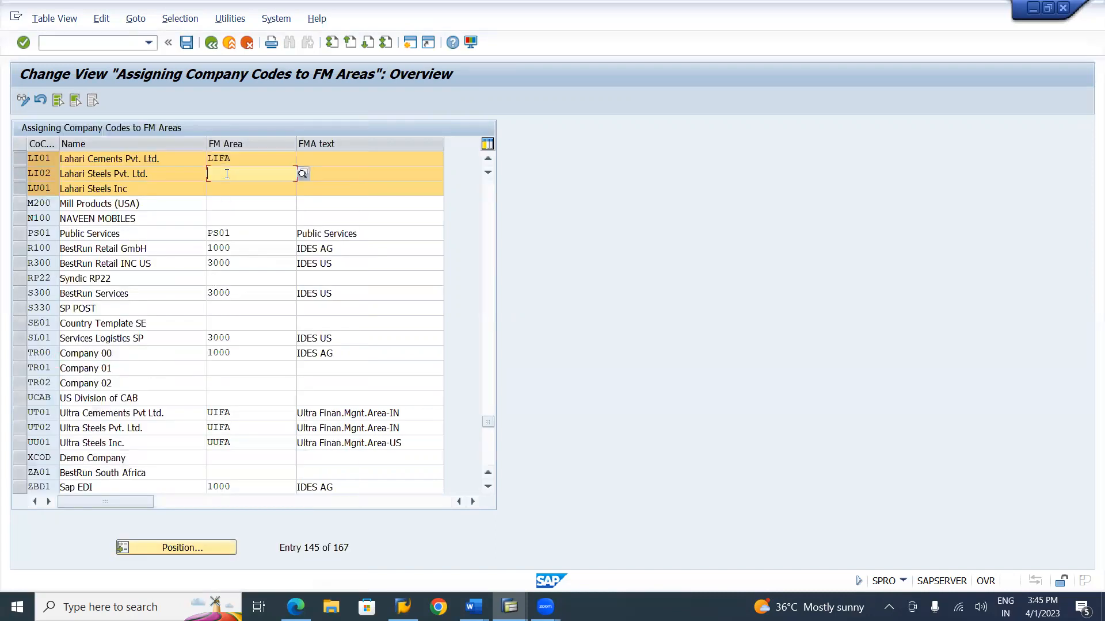
{"action": "left_click", "coordinate": [303, 173]}
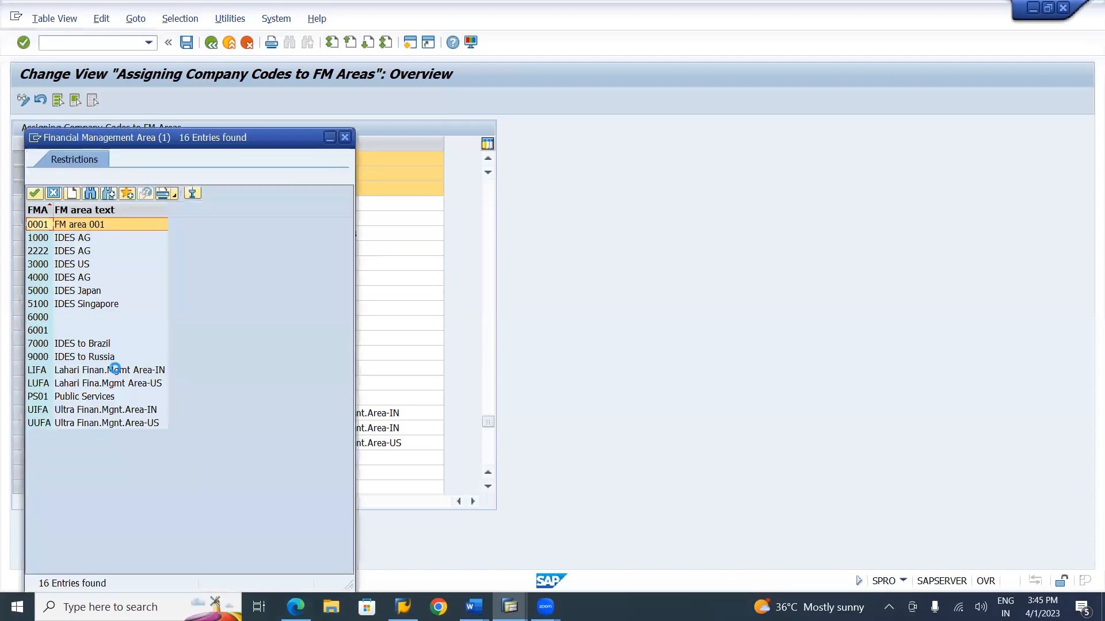
{"action": "double_click", "coordinate": [91, 373]}
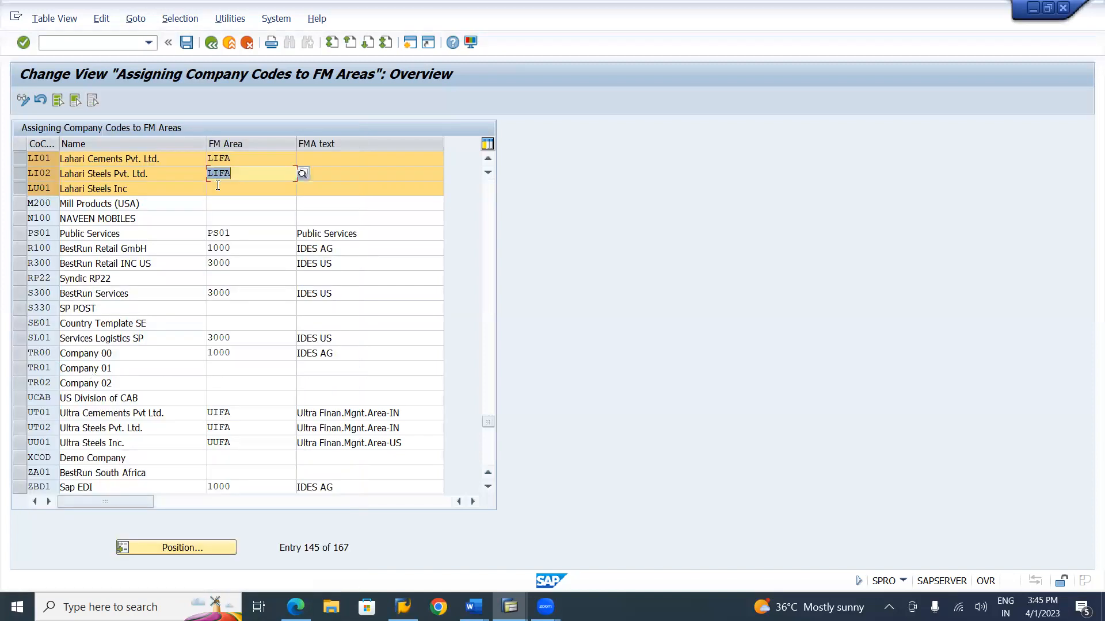
- Assign FM area LUFA, Lahari Fina.Mgmt Area-US, to company code LU01 and save the assignments under customizing request SR2K900004
{"action": "left_click", "coordinate": [218, 186]}
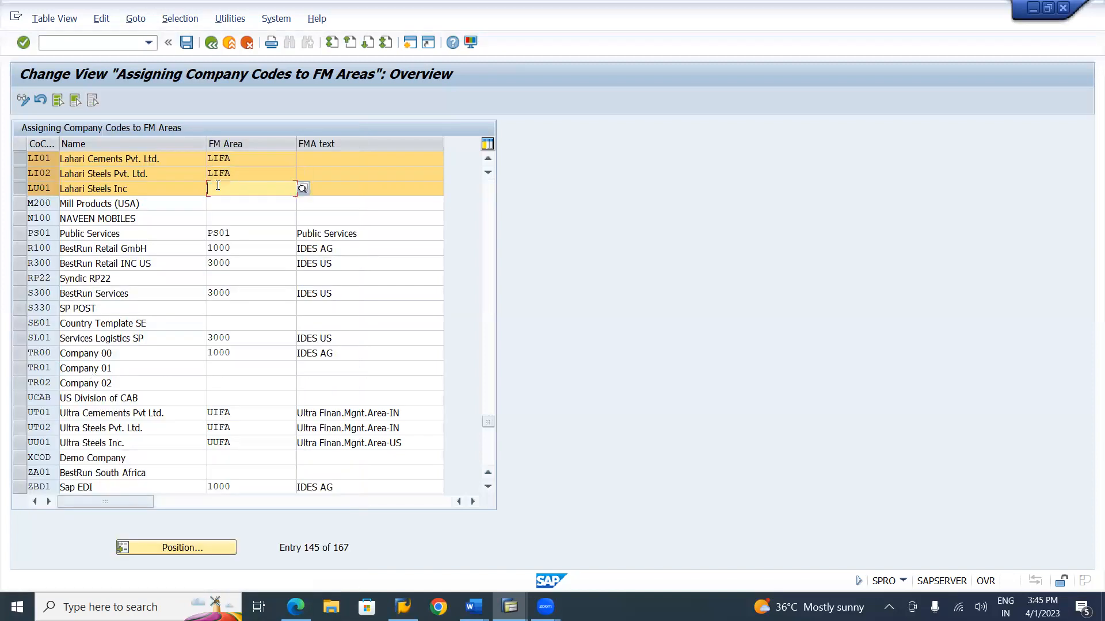
{"action": "left_click", "coordinate": [301, 190]}
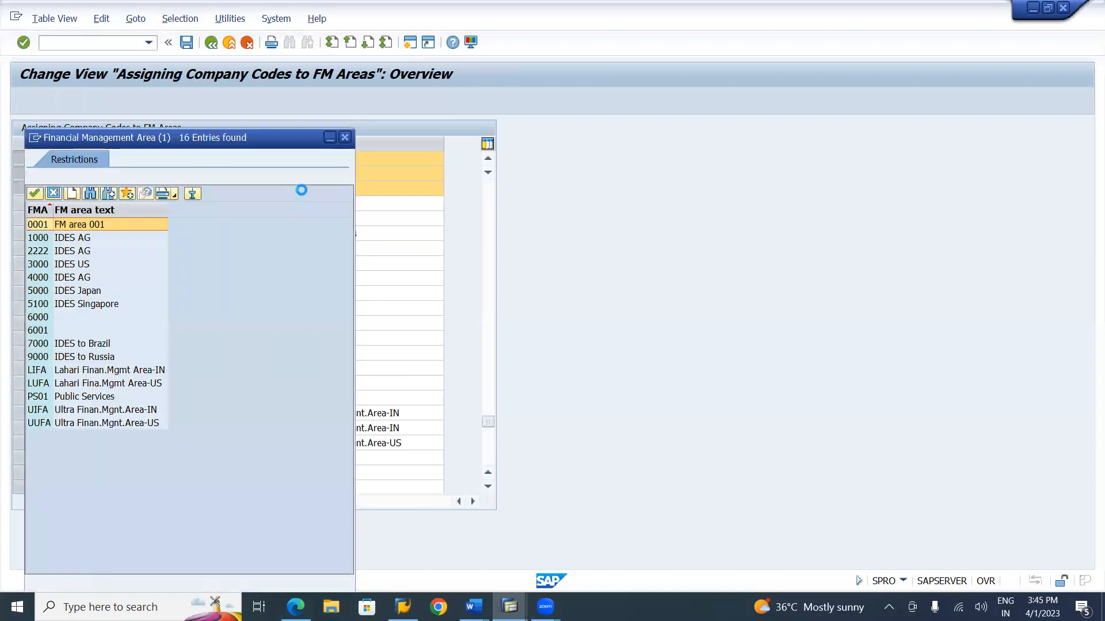
{"action": "double_click", "coordinate": [75, 388]}
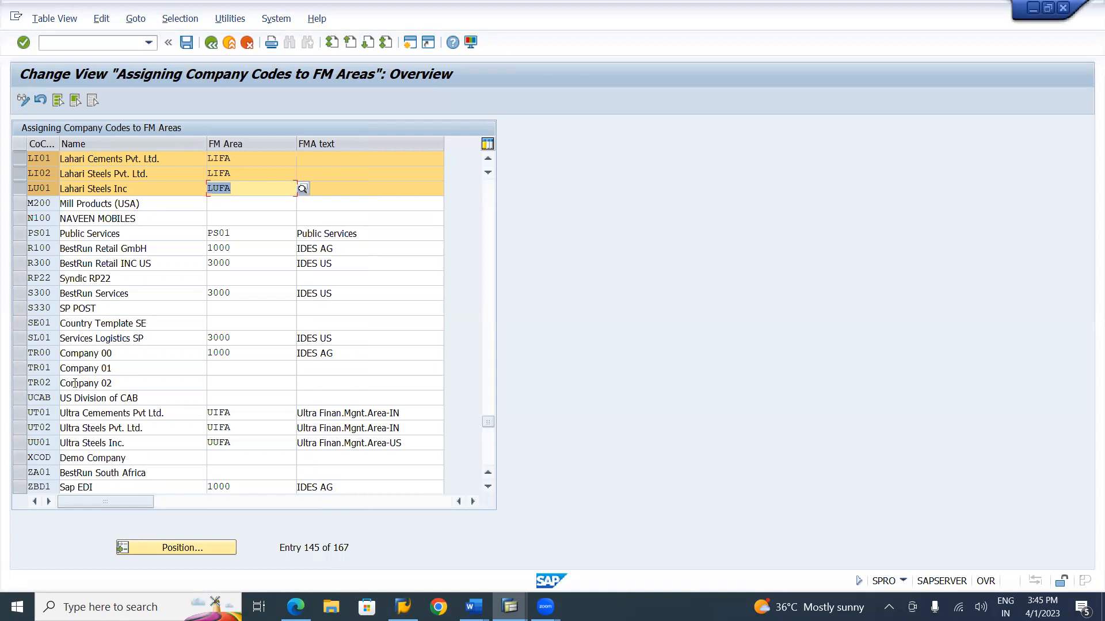
{"action": "key", "text": "Return"}
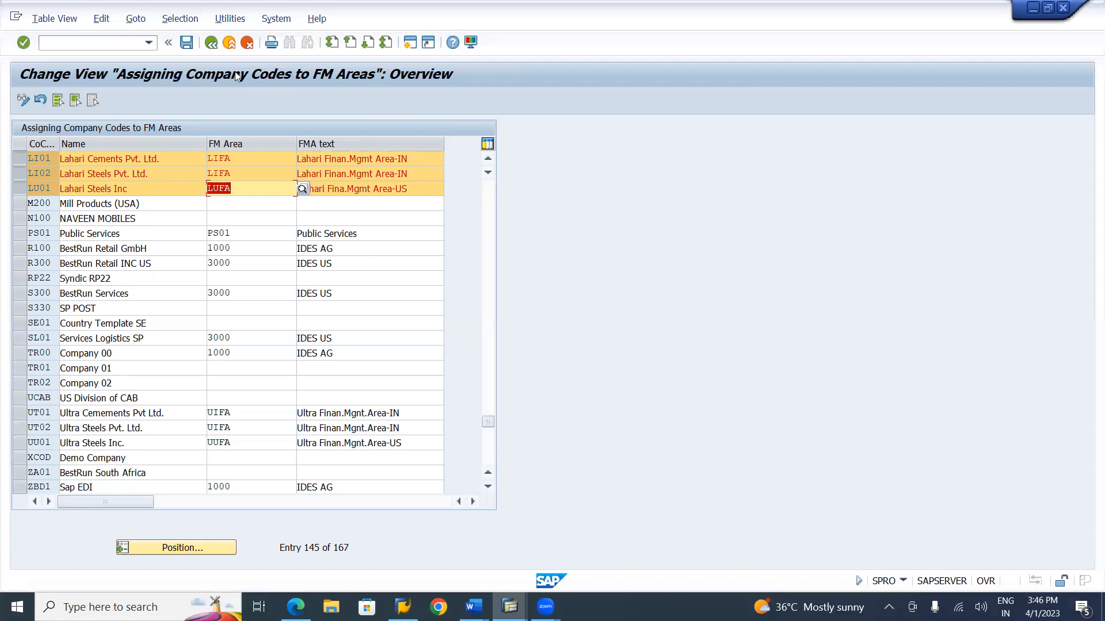
{"action": "left_click", "coordinate": [193, 47]}
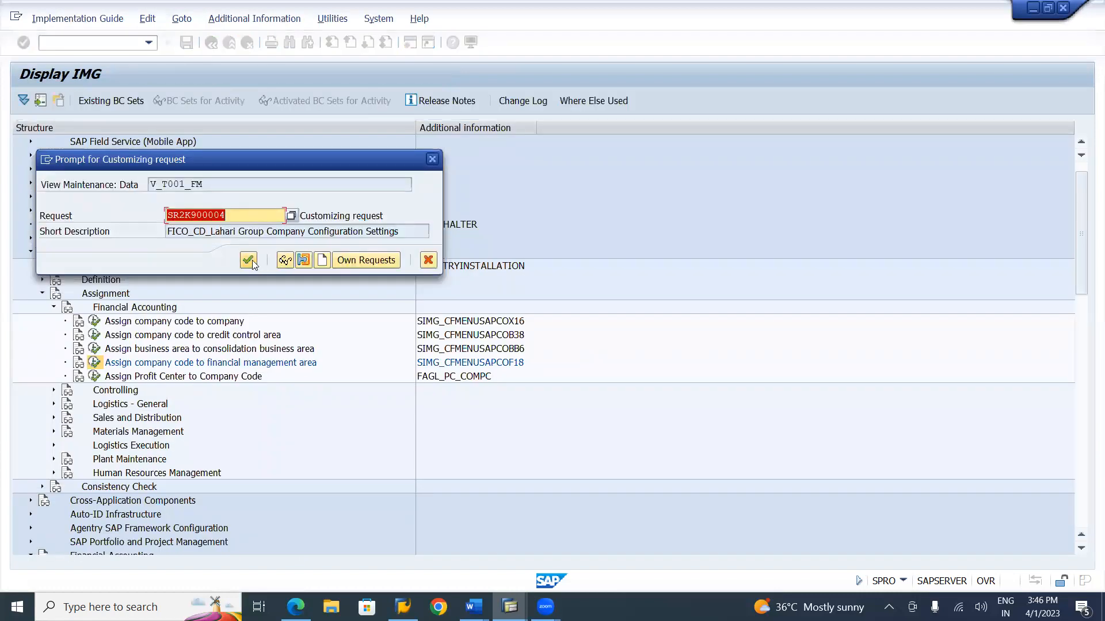
{"action": "left_click", "coordinate": [251, 262]}
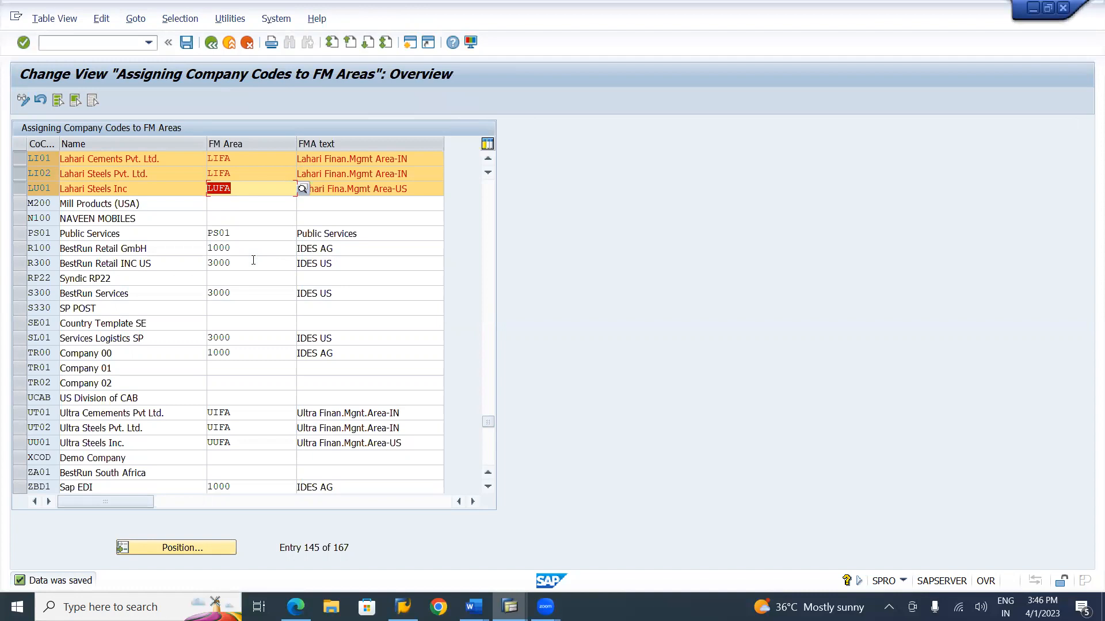
- Switch to the Windows desktop and open the Desktop folder inside the c drive folder
{"action": "key", "text": "super+d"}
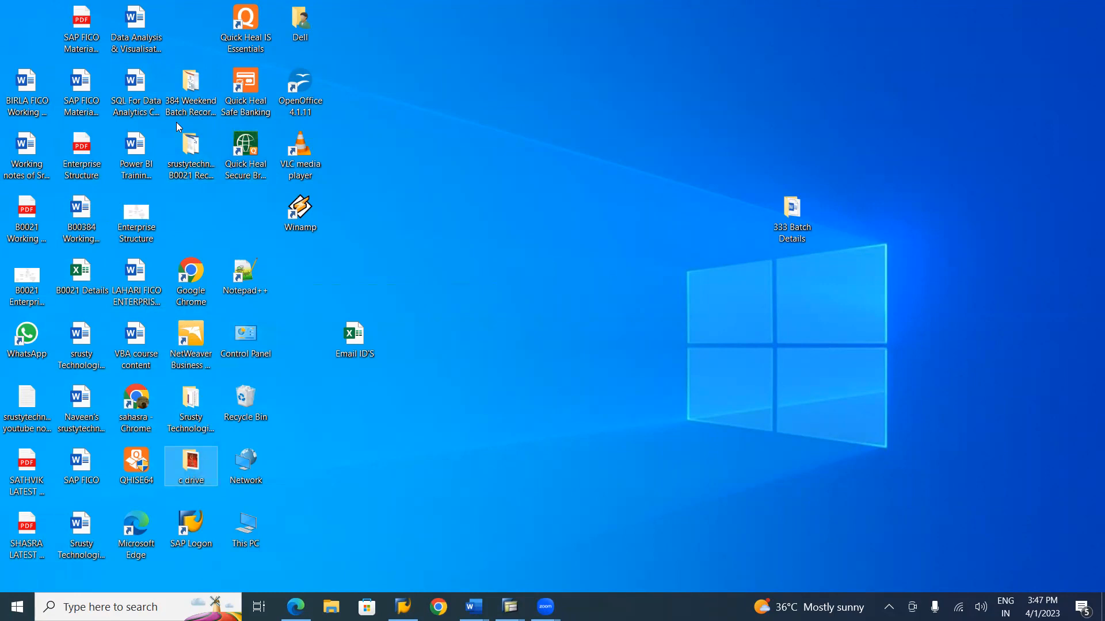
{"action": "double_click", "coordinate": [194, 467]}
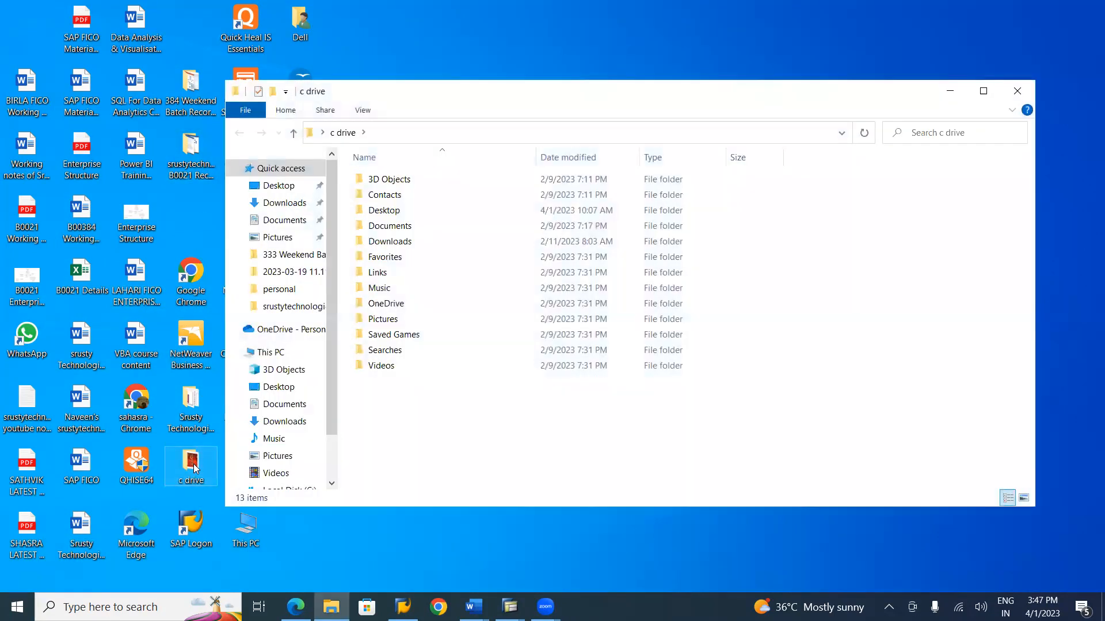
{"action": "double_click", "coordinate": [393, 213]}
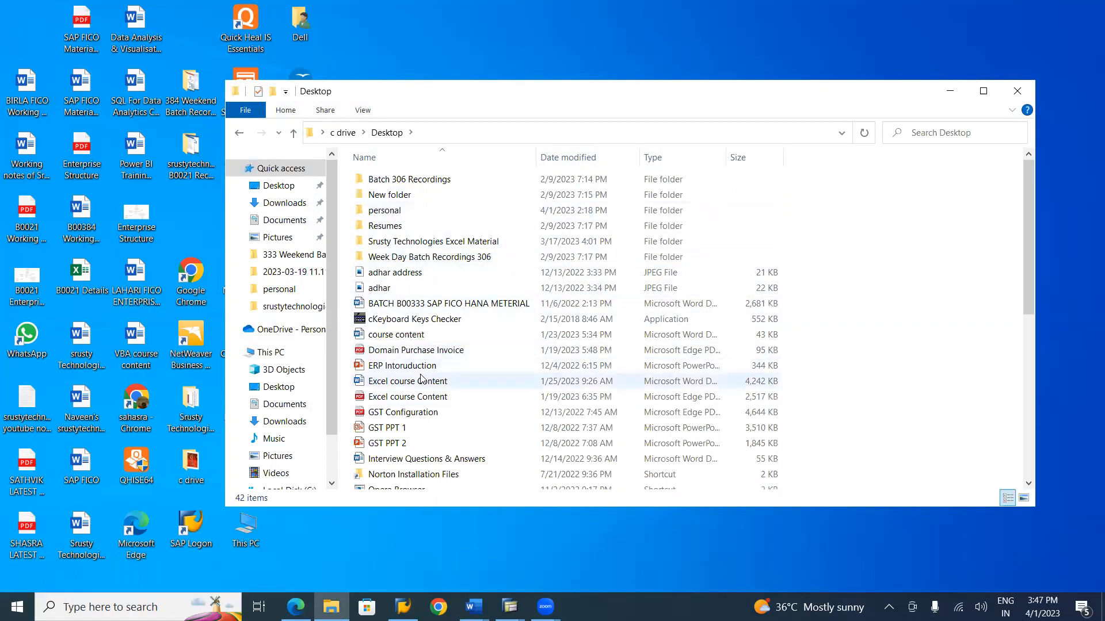
- Look through the files in the Desktop folder for the company code settings workbook
{"action": "left_click", "coordinate": [1029, 485]}
{"action": "left_click", "coordinate": [1029, 485]}
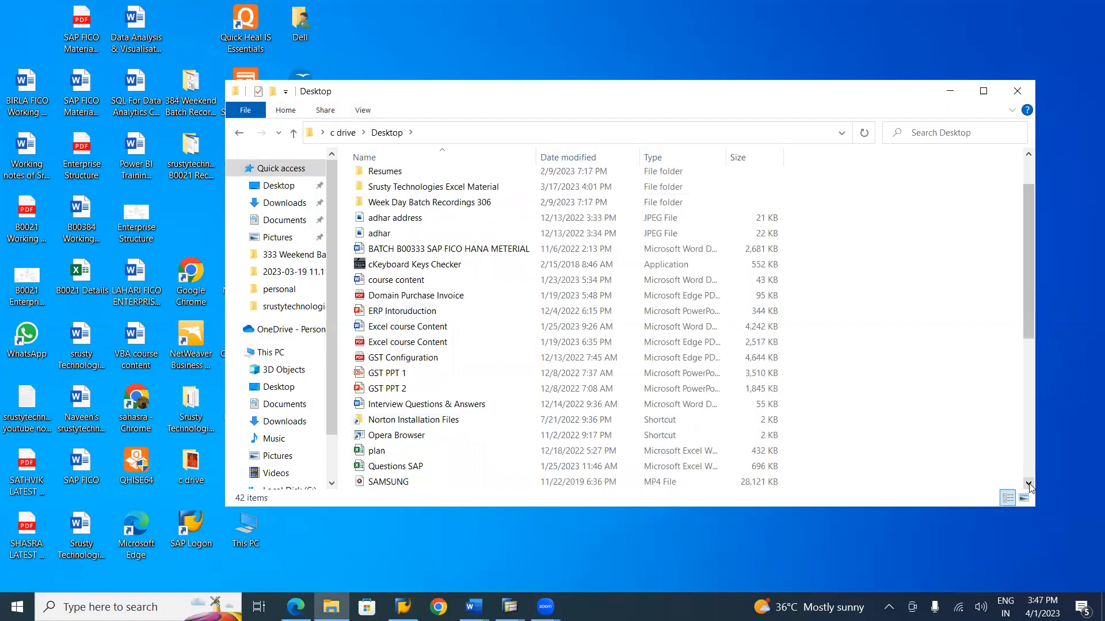
{"action": "left_click", "coordinate": [1029, 485]}
{"action": "left_click", "coordinate": [1028, 485]}
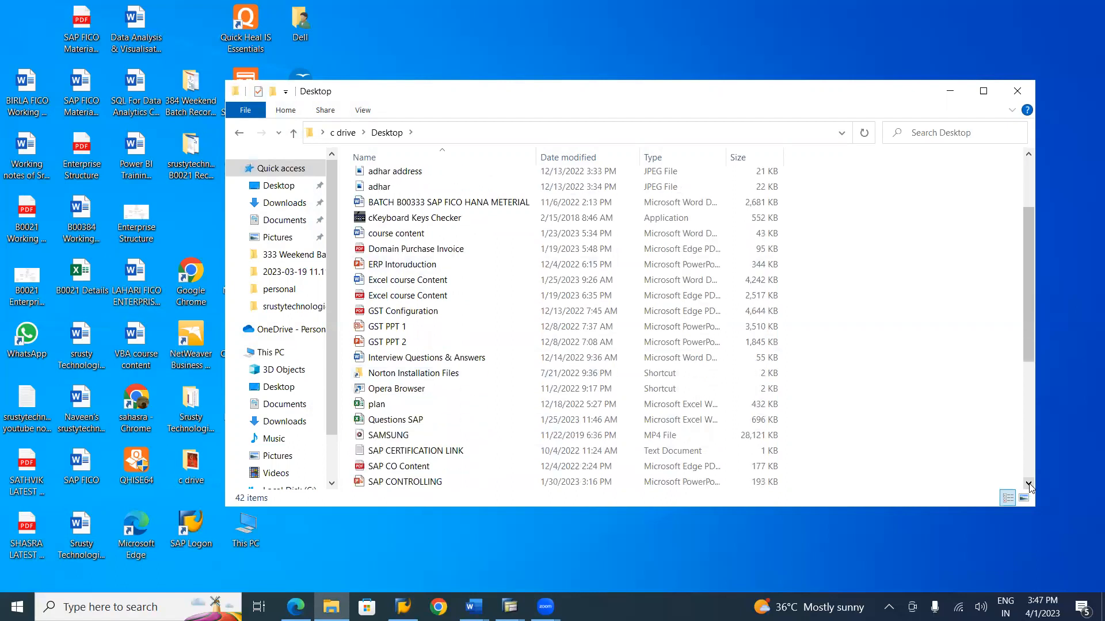
{"action": "left_click", "coordinate": [1029, 485]}
{"action": "left_click", "coordinate": [1029, 485]}
{"action": "left_click", "coordinate": [1029, 485]}
{"action": "left_click", "coordinate": [1029, 485]}
{"action": "left_click", "coordinate": [1029, 485]}
{"action": "left_click", "coordinate": [1029, 485]}
{"action": "left_click", "coordinate": [1029, 485]}
{"action": "left_click", "coordinate": [1029, 485]}
{"action": "left_click", "coordinate": [1029, 485]}
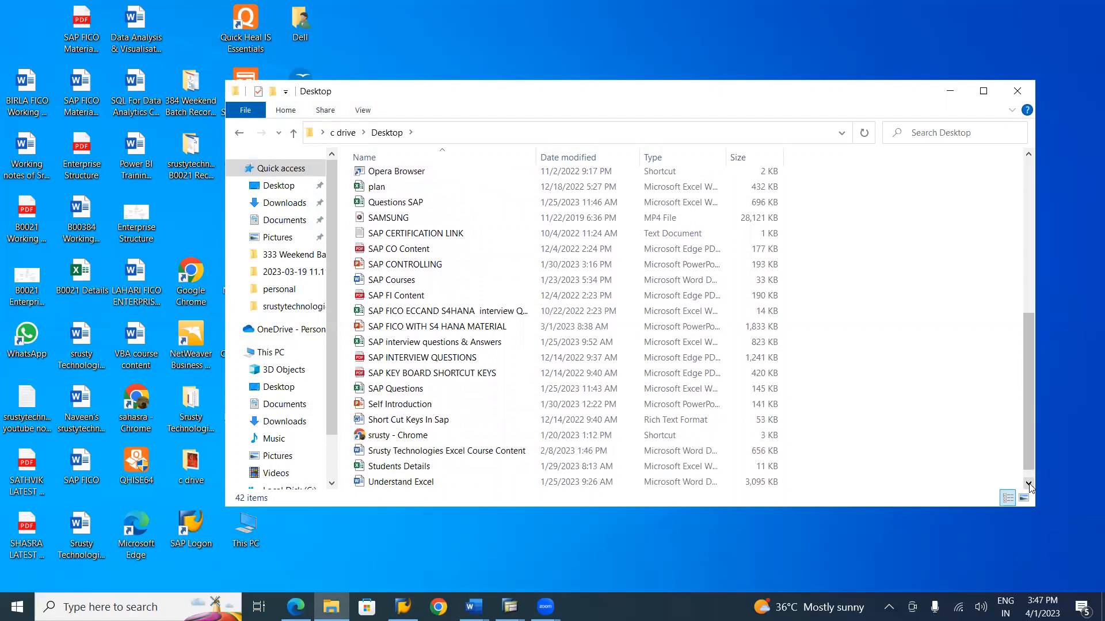
{"action": "left_click", "coordinate": [1029, 485]}
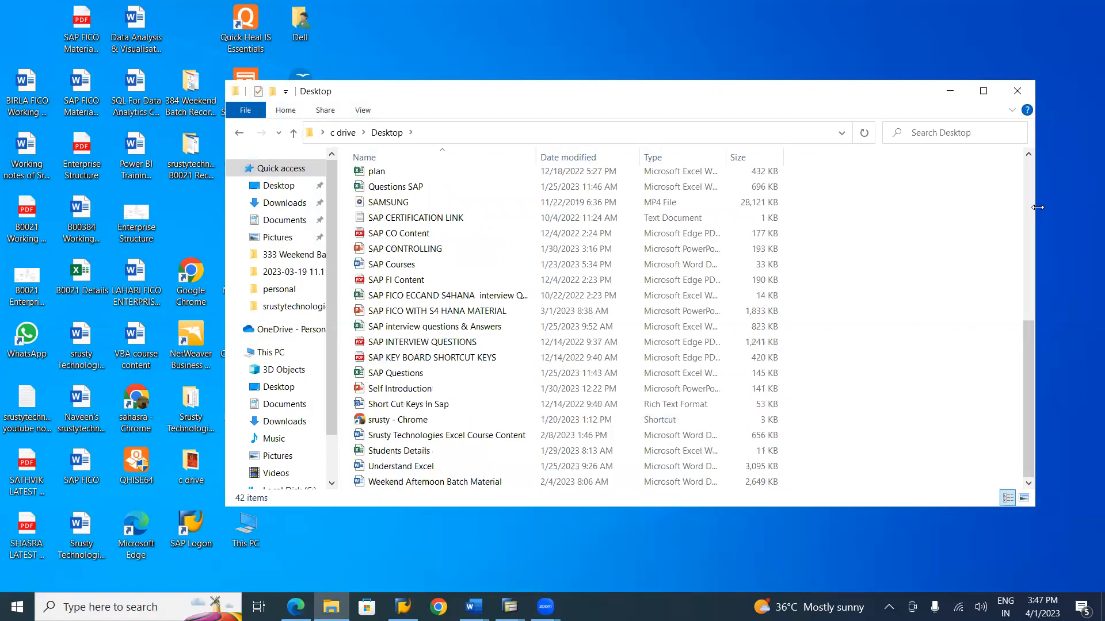
- Open the workbook Ultra Tech Company Code Settings from the personal folder in Excel
{"action": "left_click", "coordinate": [1031, 182]}
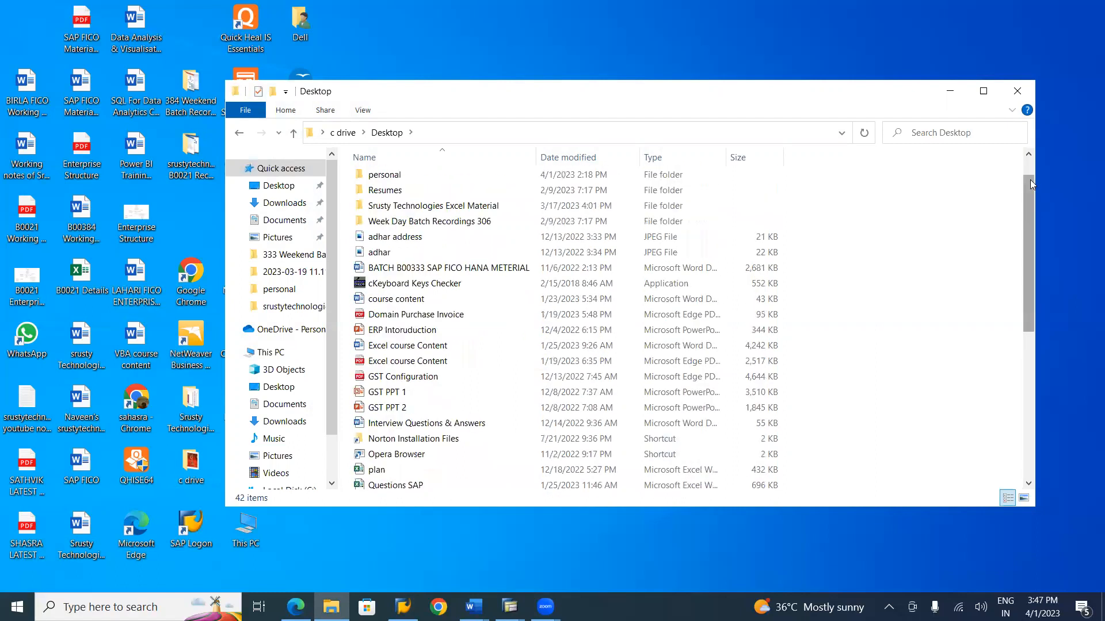
{"action": "left_click", "coordinate": [387, 180]}
{"action": "double_click", "coordinate": [388, 181]}
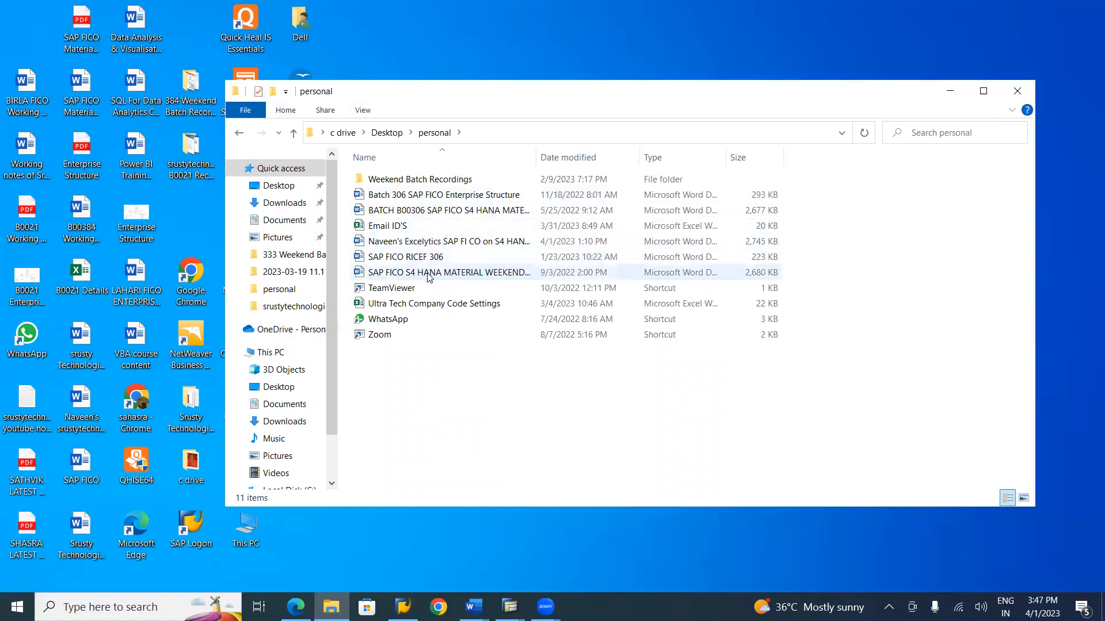
{"action": "double_click", "coordinate": [420, 305]}
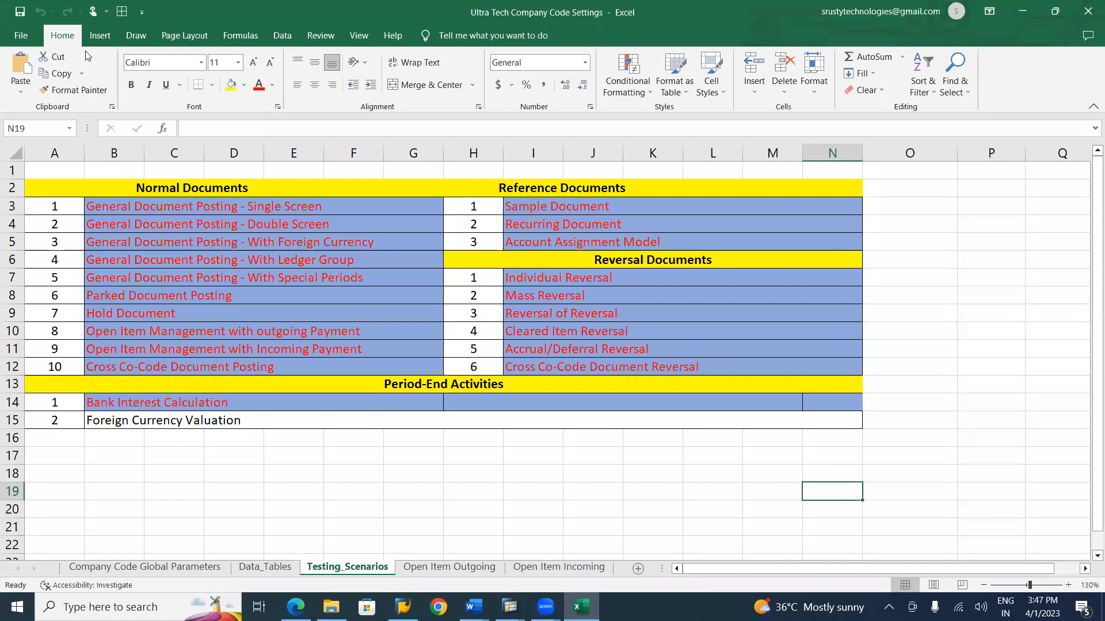
- Start saving a copy of the workbook and choose the This PC Desktop folder as its location
{"action": "left_click", "coordinate": [20, 35]}
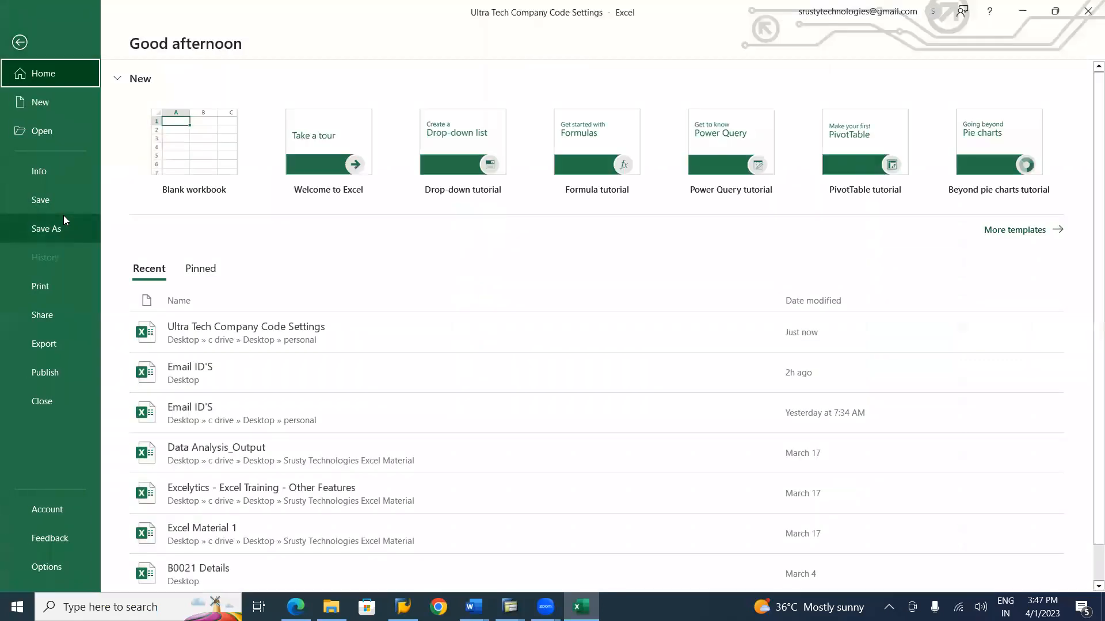
{"action": "left_click", "coordinate": [60, 228]}
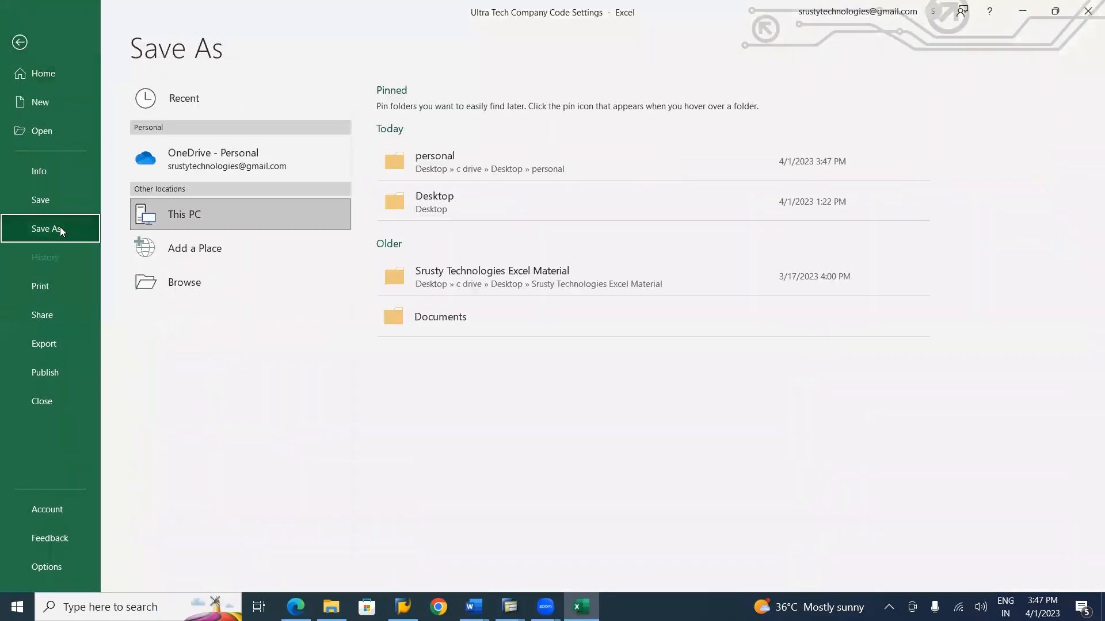
{"action": "left_click", "coordinate": [163, 283]}
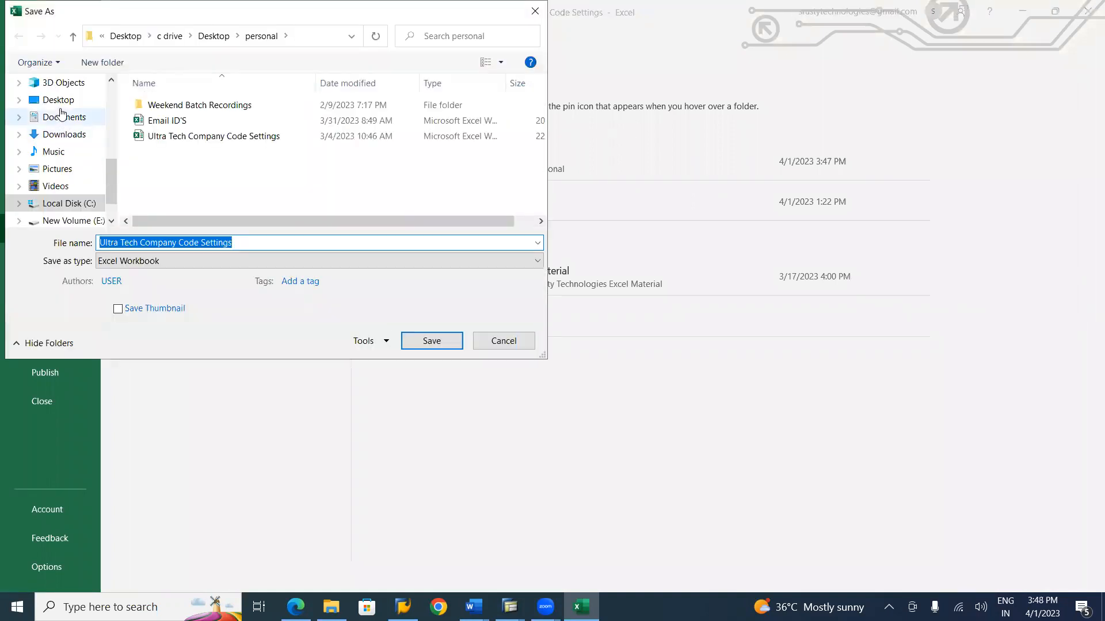
{"action": "left_click", "coordinate": [60, 102]}
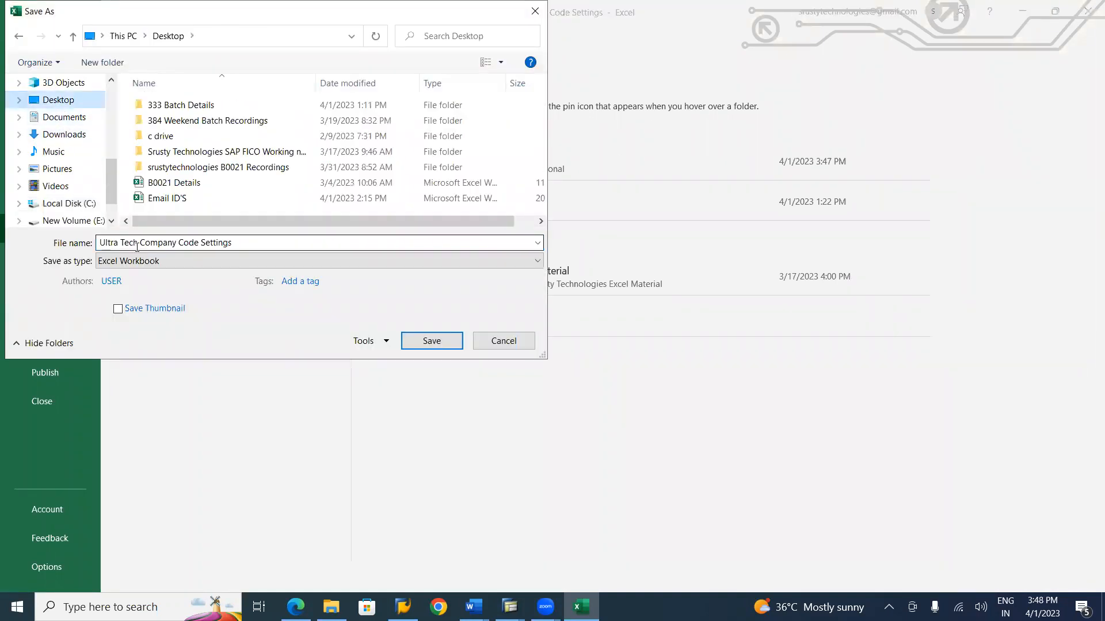
- Name the workbook copy Lahari Company Code Settings and save it as an Excel Workbook
{"action": "left_click", "coordinate": [138, 243]}
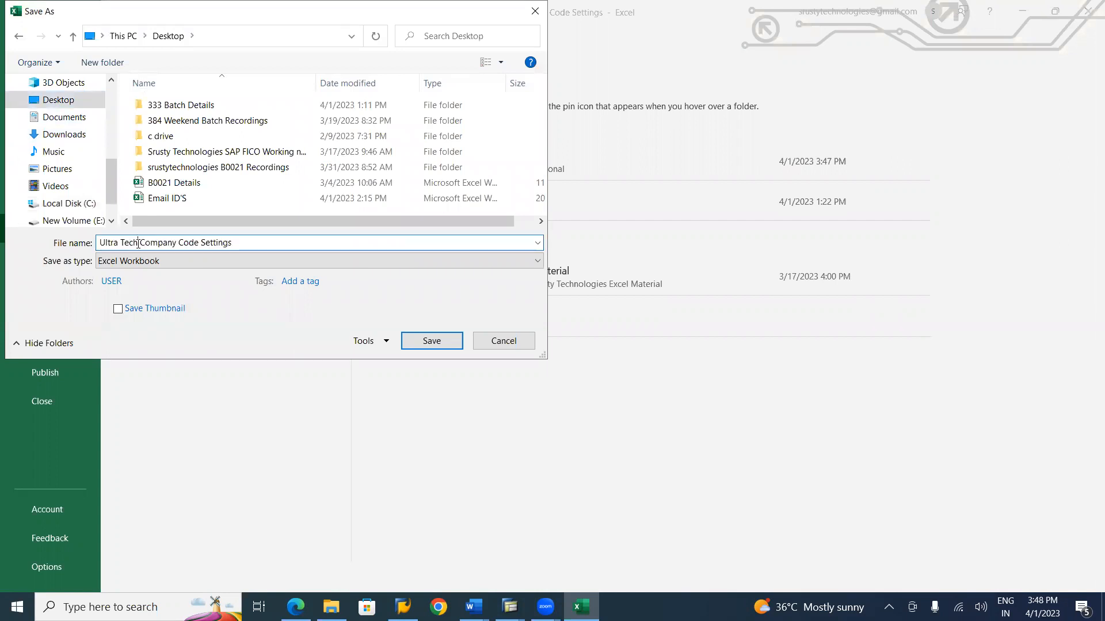
{"action": "key", "text": "BackSpace"}
{"action": "key", "text": "BackSpace"}
{"action": "key", "text": "BackSpace"}
{"action": "key", "text": "BackSpace"}
{"action": "key", "text": "BackSpace"}
{"action": "key", "text": "BackSpace"}
{"action": "key", "text": "BackSpace"}
{"action": "key", "text": "BackSpace"}
{"action": "key", "text": "BackSpace"}
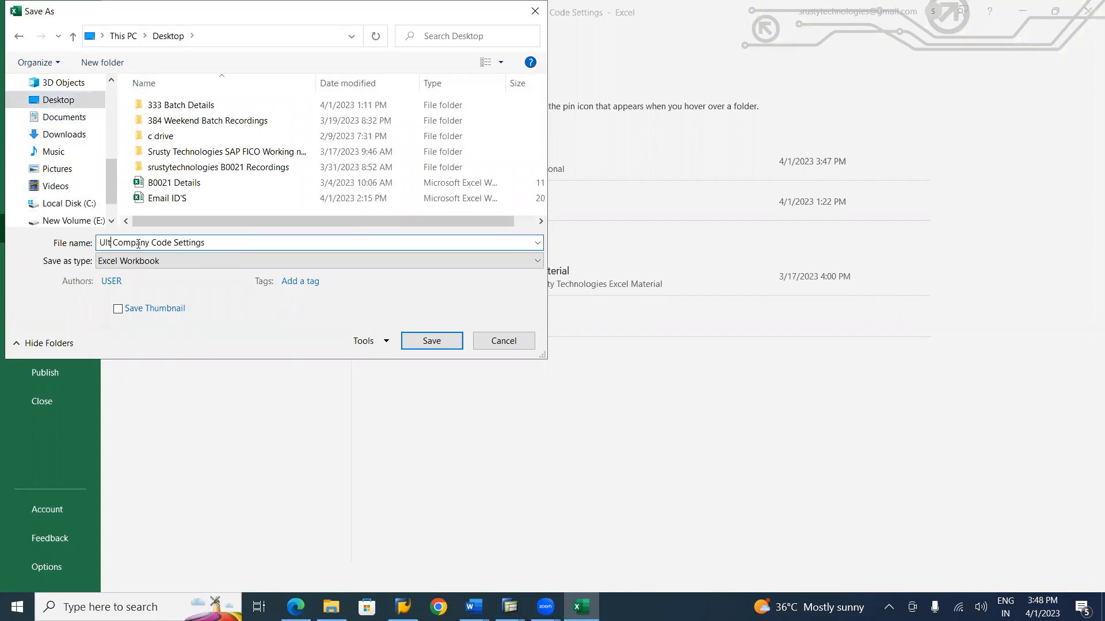
{"action": "key", "text": "BackSpace"}
{"action": "type", "text": "Lahai"}
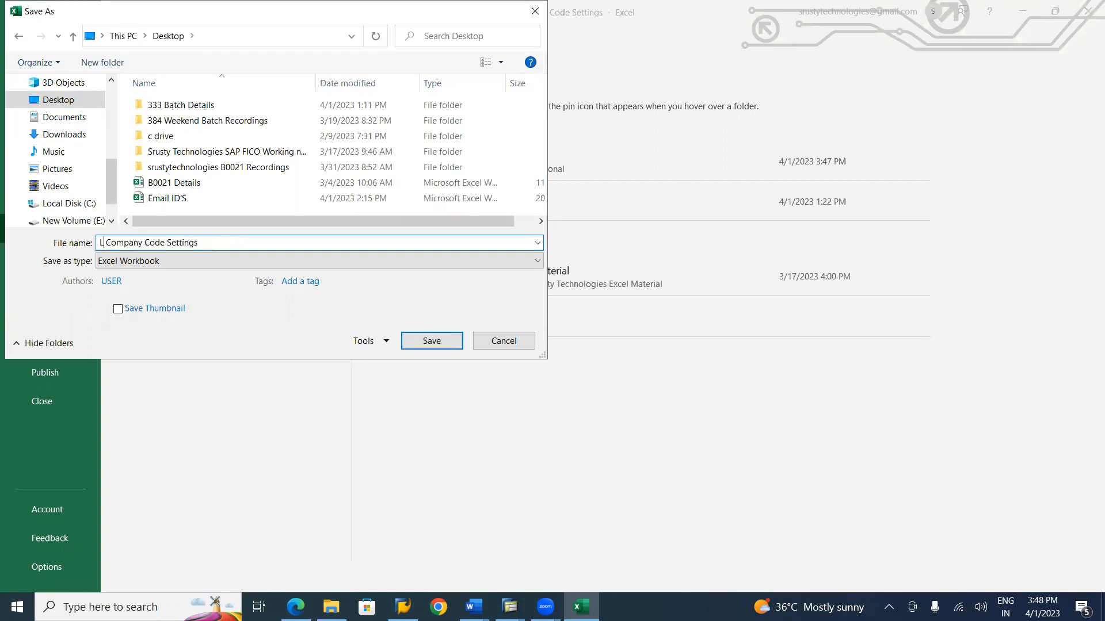
{"action": "key", "text": "BackSpace"}
{"action": "type", "text": "ri"}
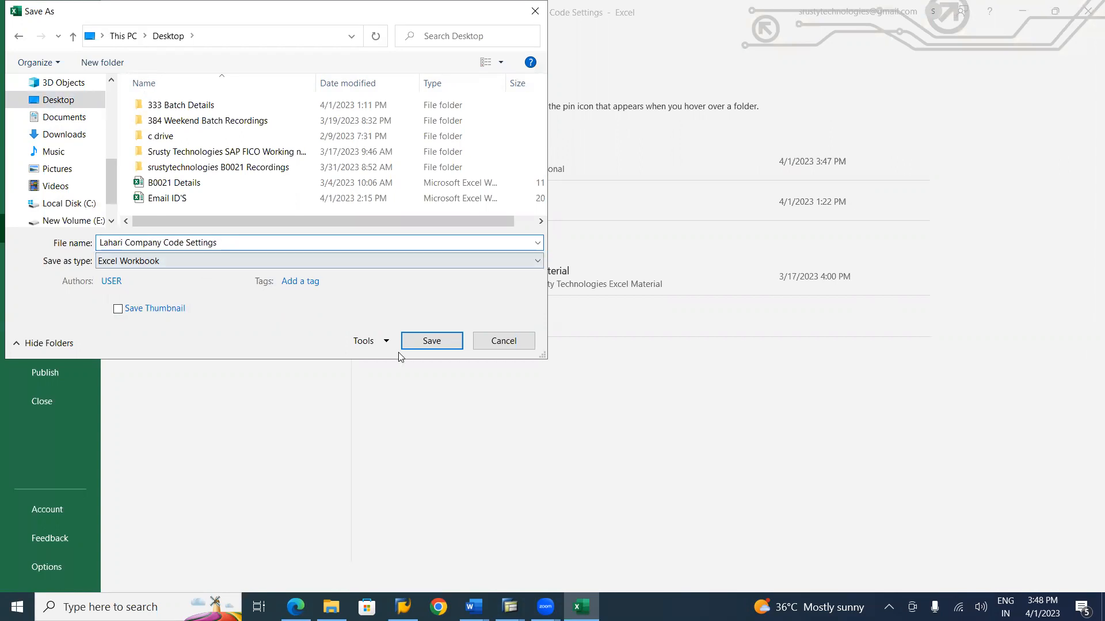
{"action": "left_click", "coordinate": [425, 342]}
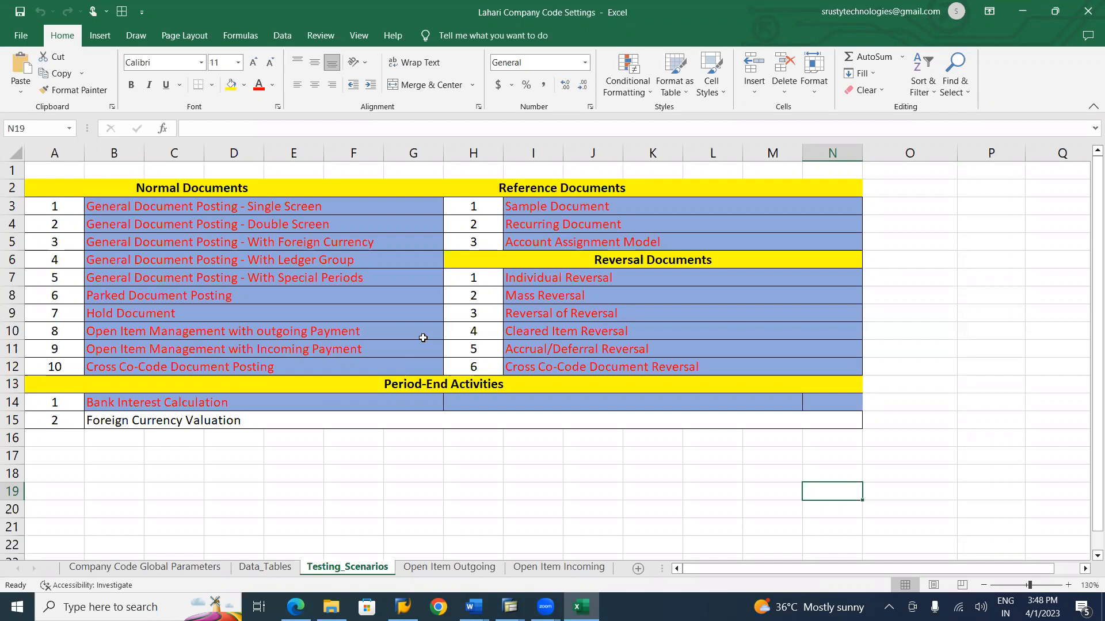
- Show the Company Code Global Parameters sheet and examine its heading and list of parameters
{"action": "left_click", "coordinate": [145, 568]}
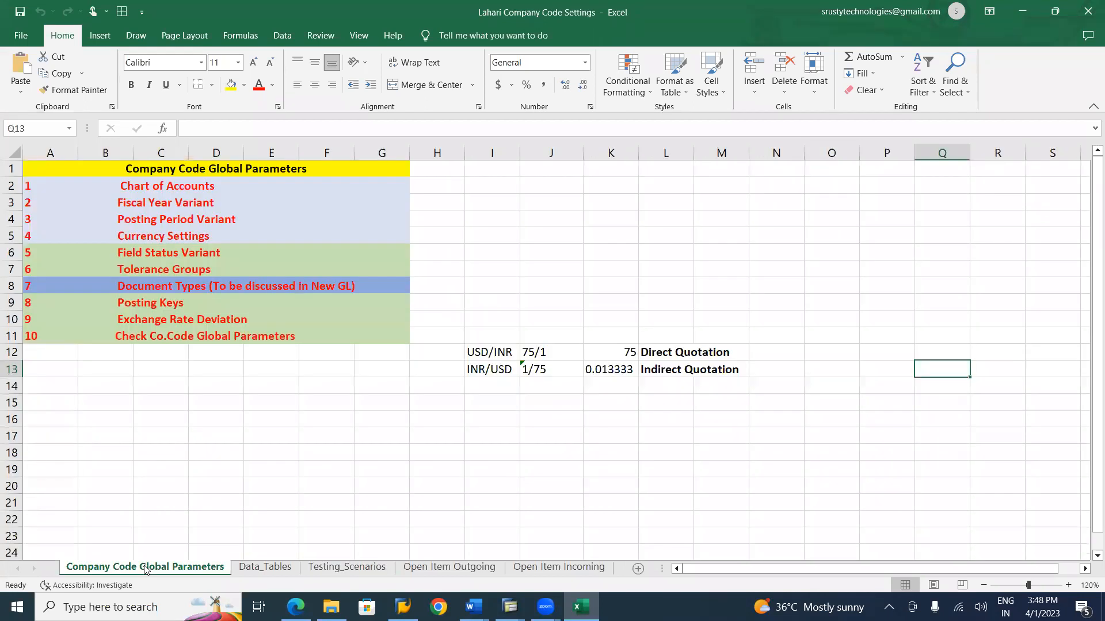
{"action": "left_click", "coordinate": [280, 502]}
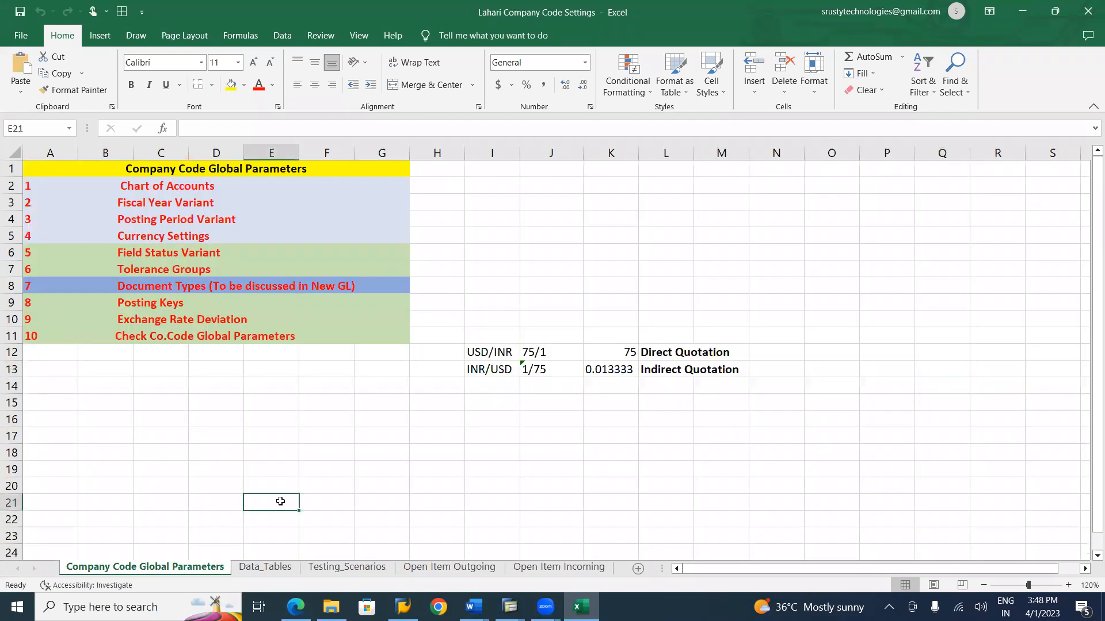
{"action": "left_click", "coordinate": [201, 168]}
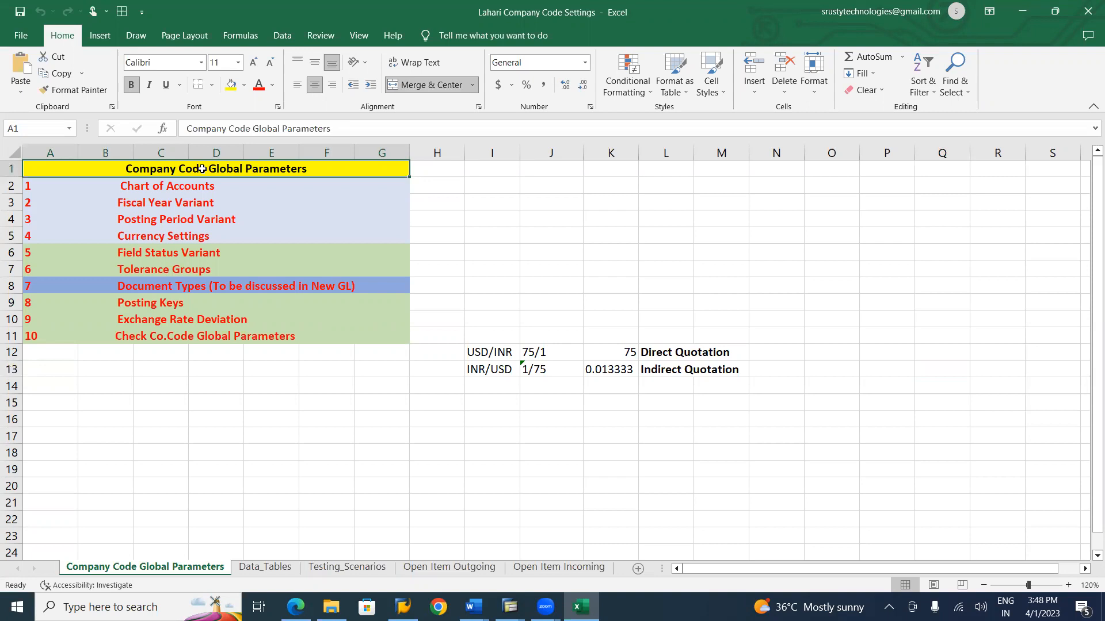
{"action": "double_click", "coordinate": [202, 169]}
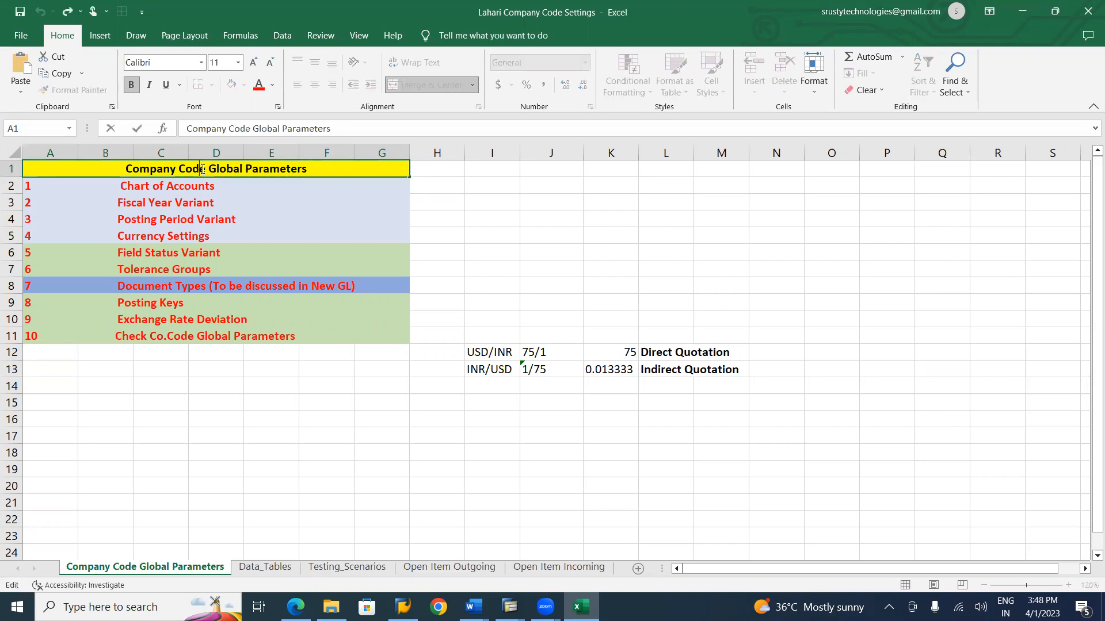
{"action": "left_click", "coordinate": [490, 240]}
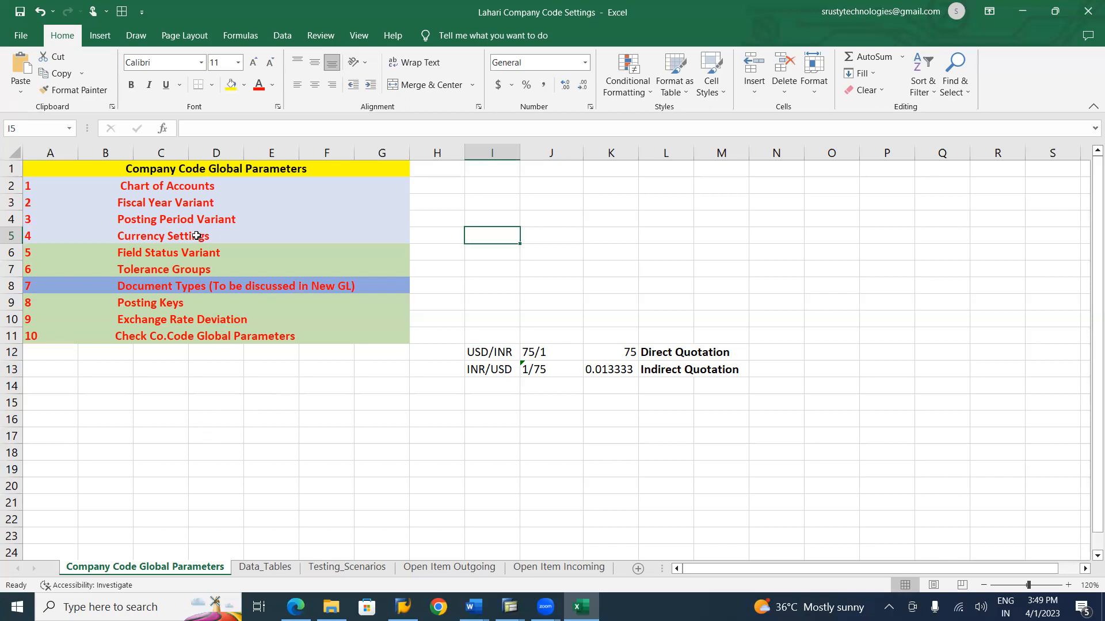
- Change the font colour of the ten listed parameters, from Chart of Accounts to Check Co.Code Global Parameters, to dark blue
{"action": "left_click", "coordinate": [143, 187]}
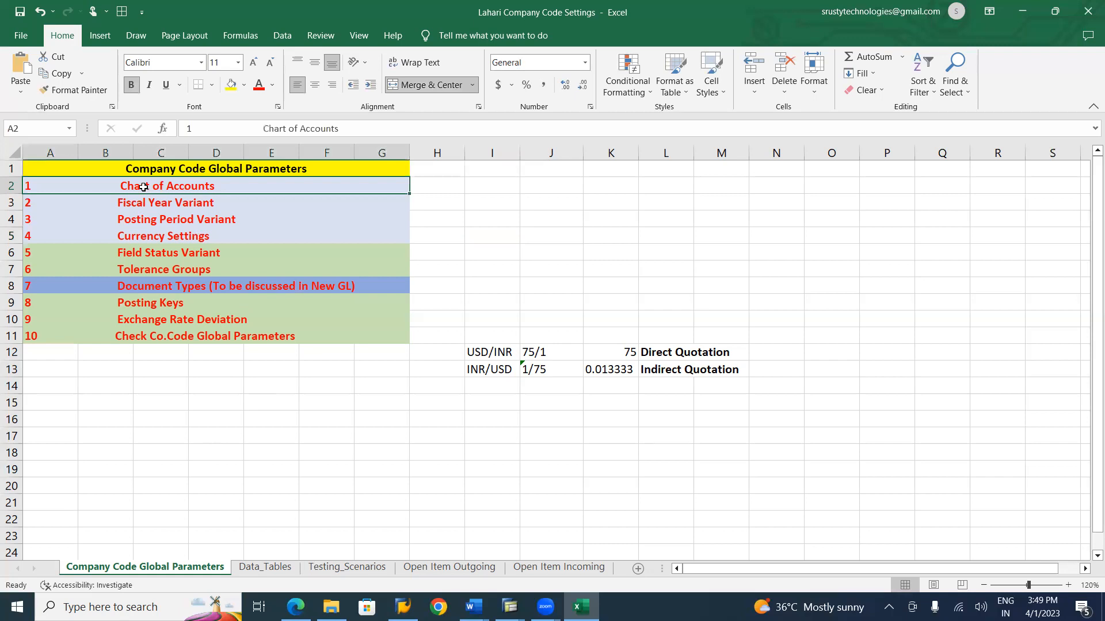
{"action": "key", "text": "shift+Down"}
{"action": "key", "text": "shift+Down"}
{"action": "key", "text": "shift+Down"}
{"action": "key", "text": "shift+Down"}
{"action": "key", "text": "shift+Down"}
{"action": "key", "text": "shift+Down"}
{"action": "key", "text": "shift+Down"}
{"action": "key", "text": "shift+Down"}
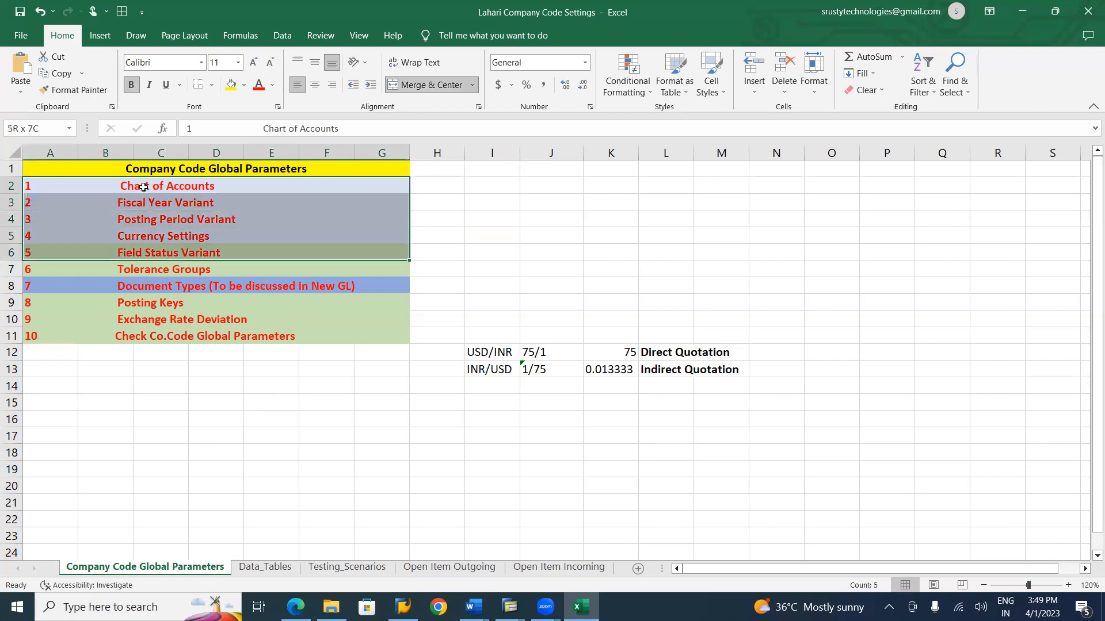
{"action": "key", "text": "shift+Down"}
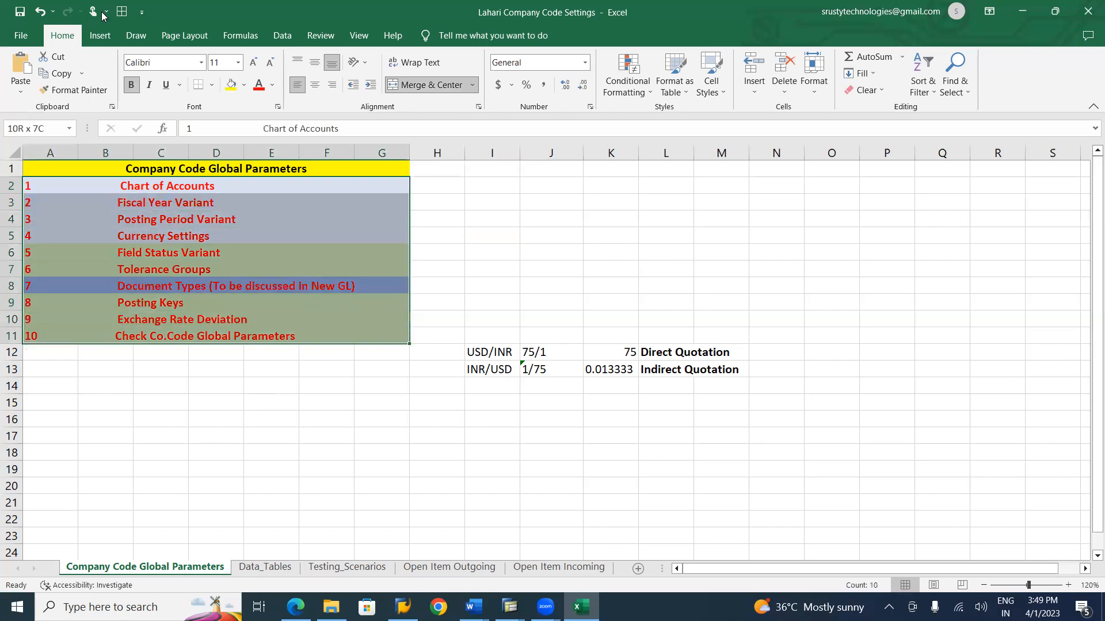
{"action": "left_click", "coordinate": [273, 89]}
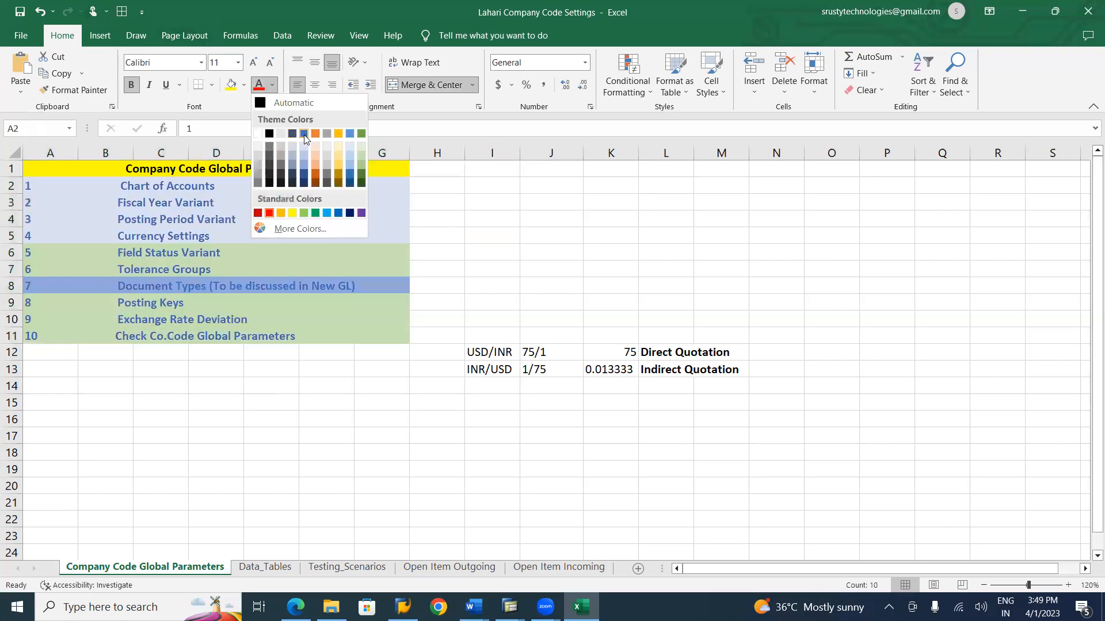
{"action": "left_click", "coordinate": [305, 177]}
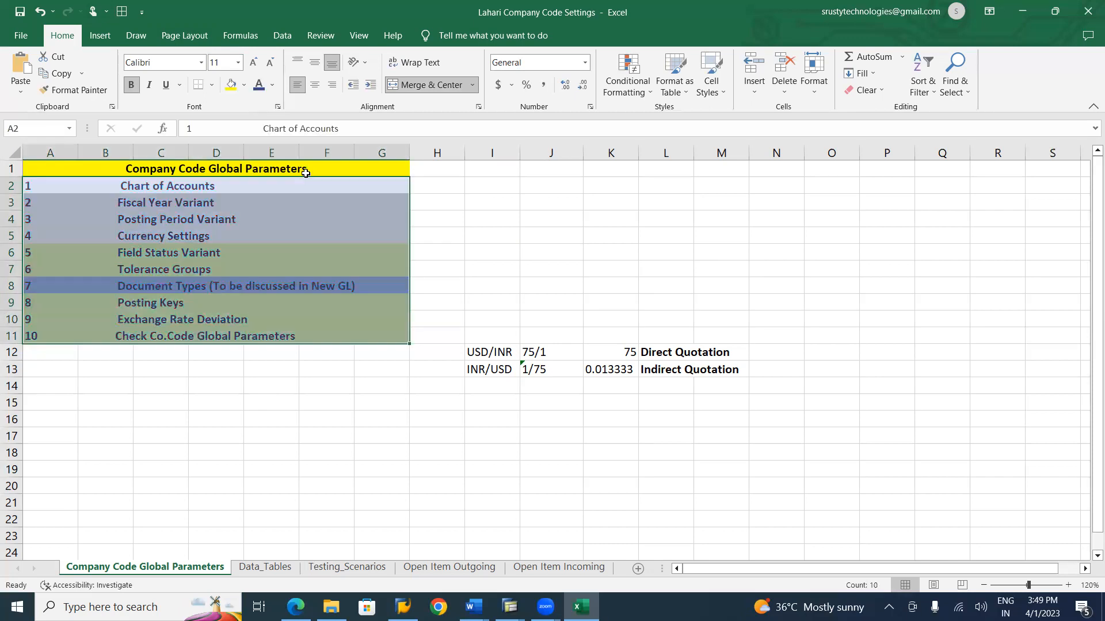
- Go through the parameters from Field Status Variant to Check Co.Code Global Parameters, examining each row
{"action": "left_click", "coordinate": [333, 414]}
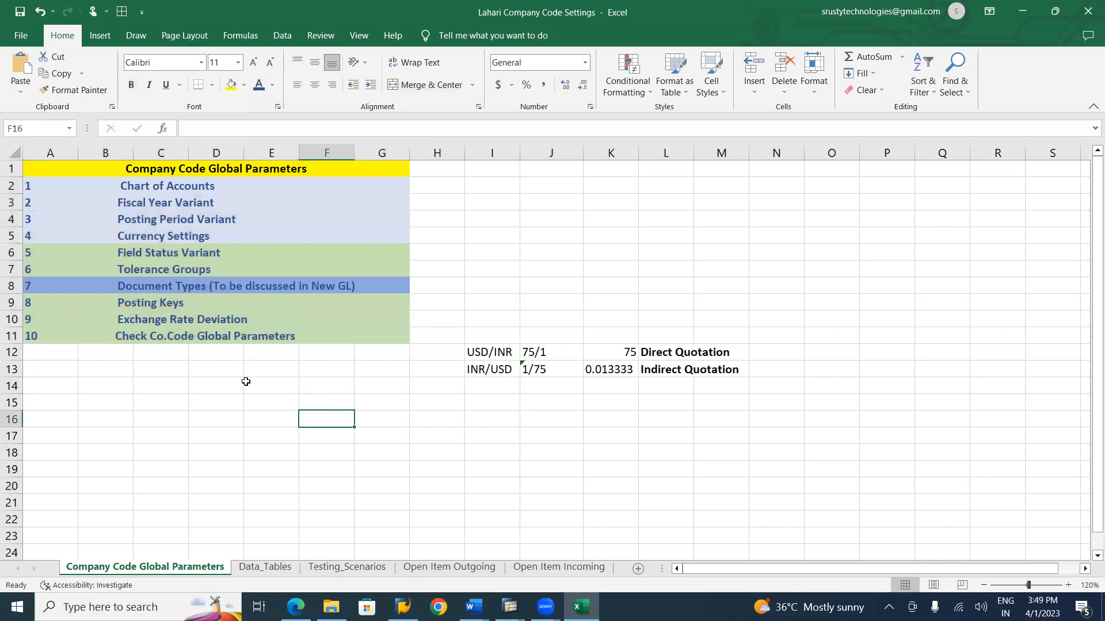
{"action": "left_click", "coordinate": [179, 250]}
{"action": "left_click", "coordinate": [172, 266]}
{"action": "left_click", "coordinate": [169, 285]}
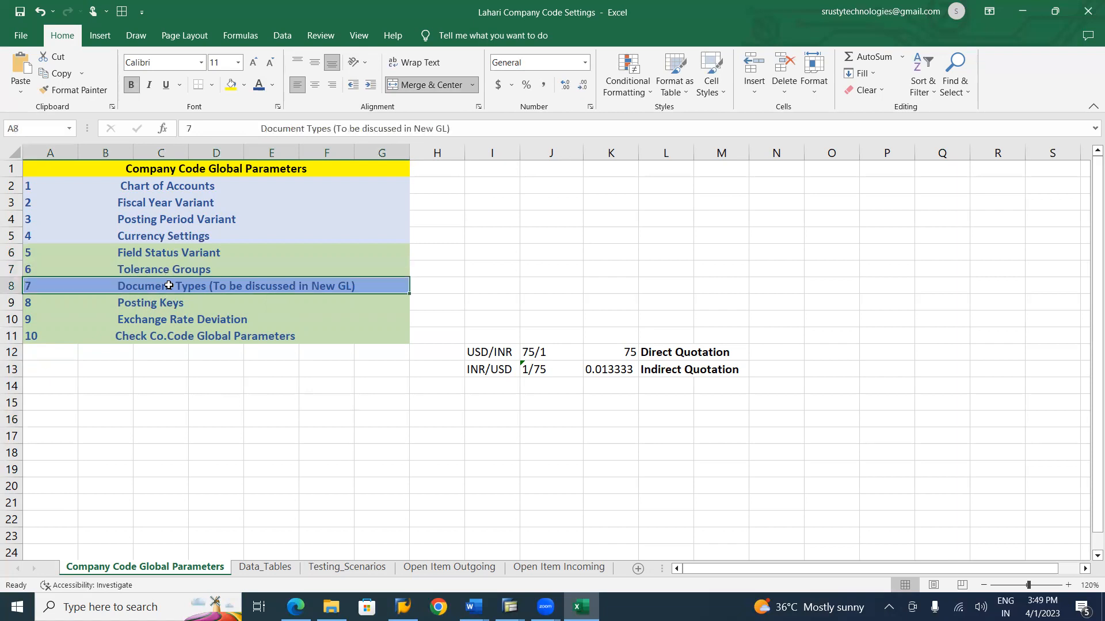
{"action": "left_click", "coordinate": [162, 307]}
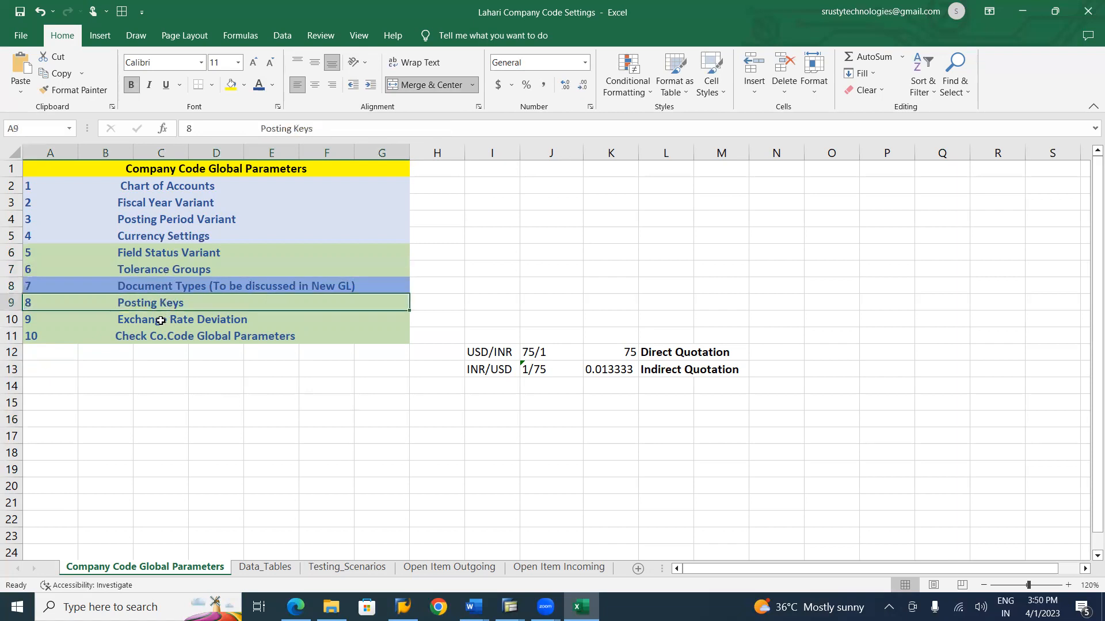
{"action": "left_click", "coordinate": [160, 321]}
{"action": "left_click", "coordinate": [160, 335]}
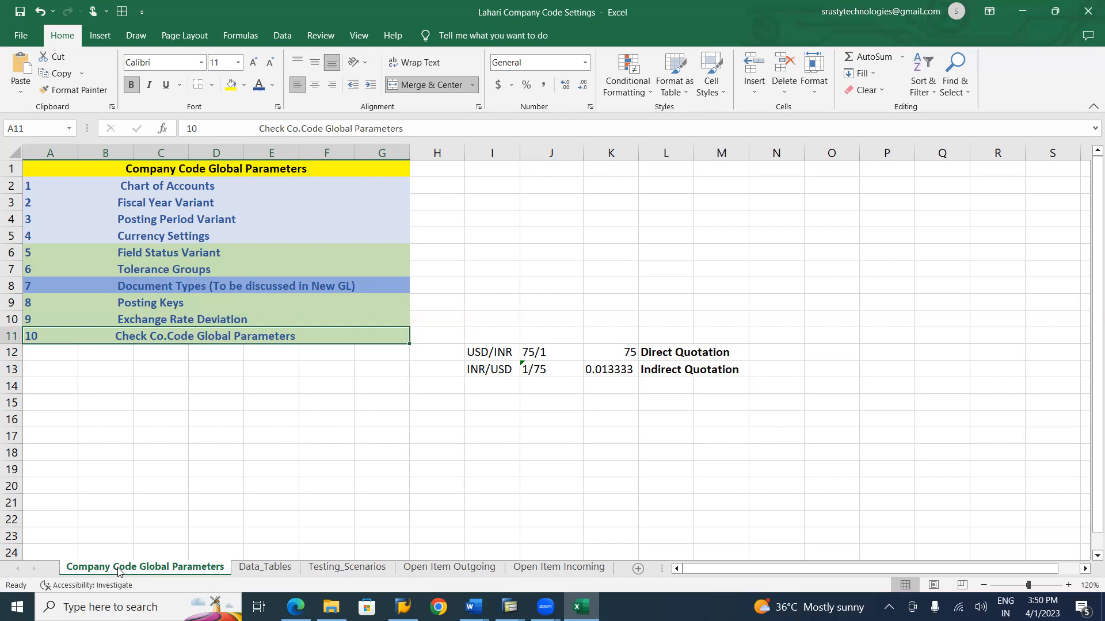
- Switch to SAP and leave the company code to FM area assignment view, returning to the Display IMG structure
{"action": "key", "text": "alt+Tab"}
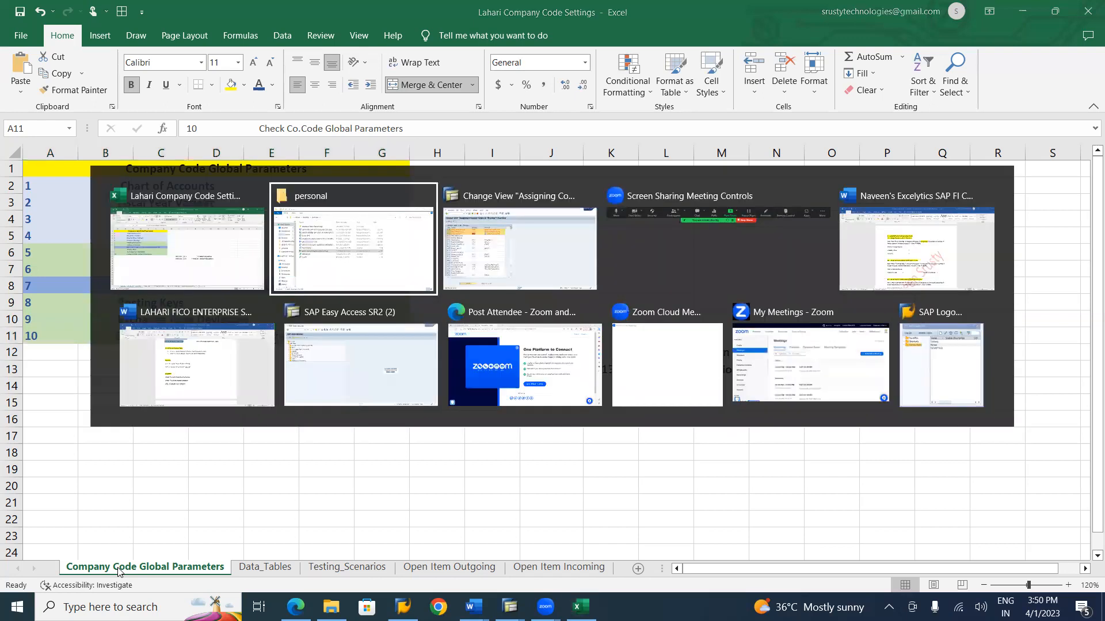
{"action": "key", "text": "alt+Tab"}
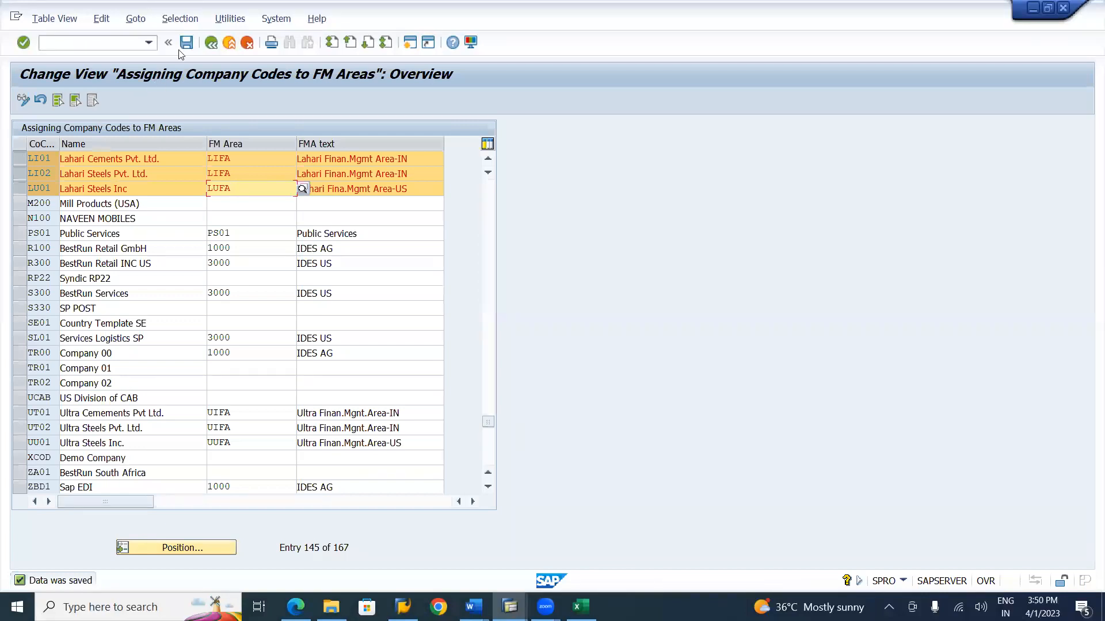
{"action": "left_click", "coordinate": [214, 45]}
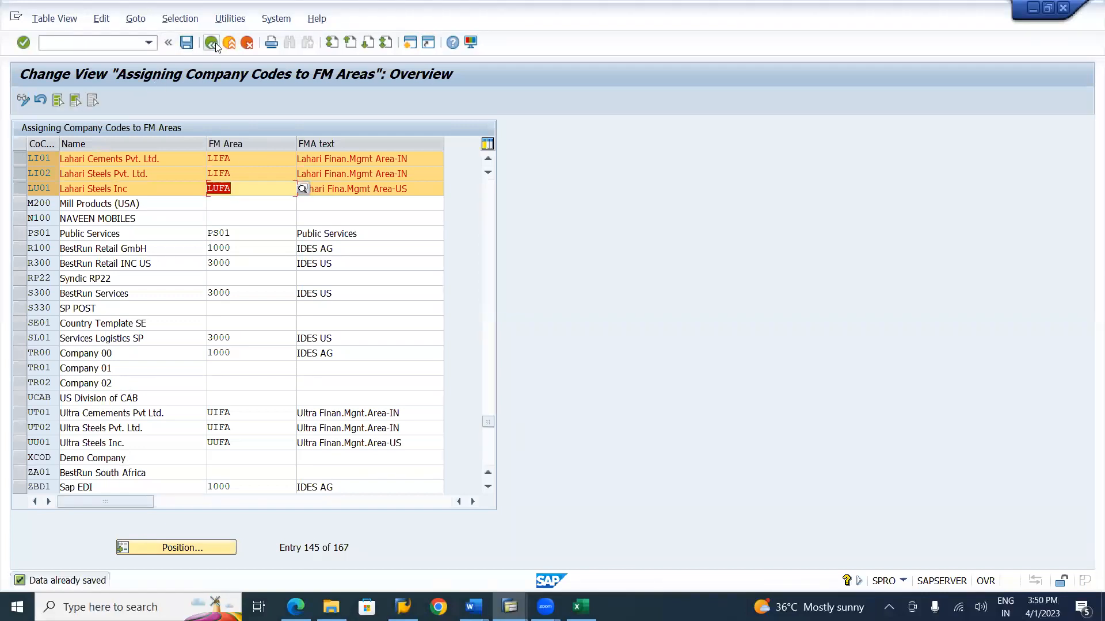
{"action": "left_click", "coordinate": [212, 43]}
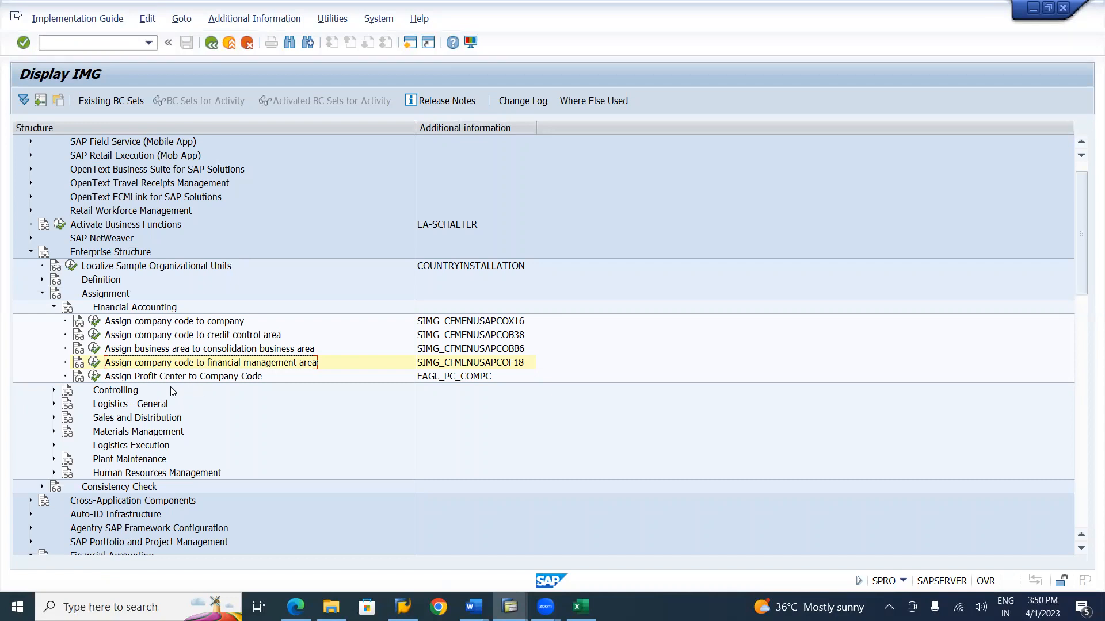
- Return to the Excel workbook's Chart of Accounts parameter, and switch to the LAHARI FICO ENTERPRISE STRUCTURE document in Word
{"action": "key", "text": "alt+Tab"}
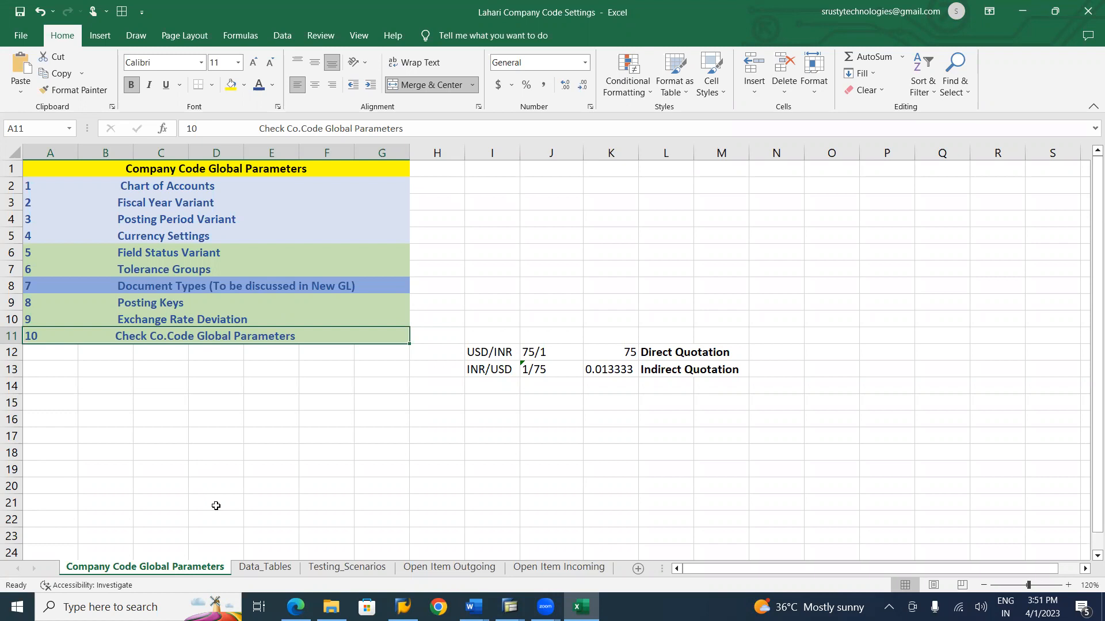
{"action": "left_click", "coordinate": [181, 187]}
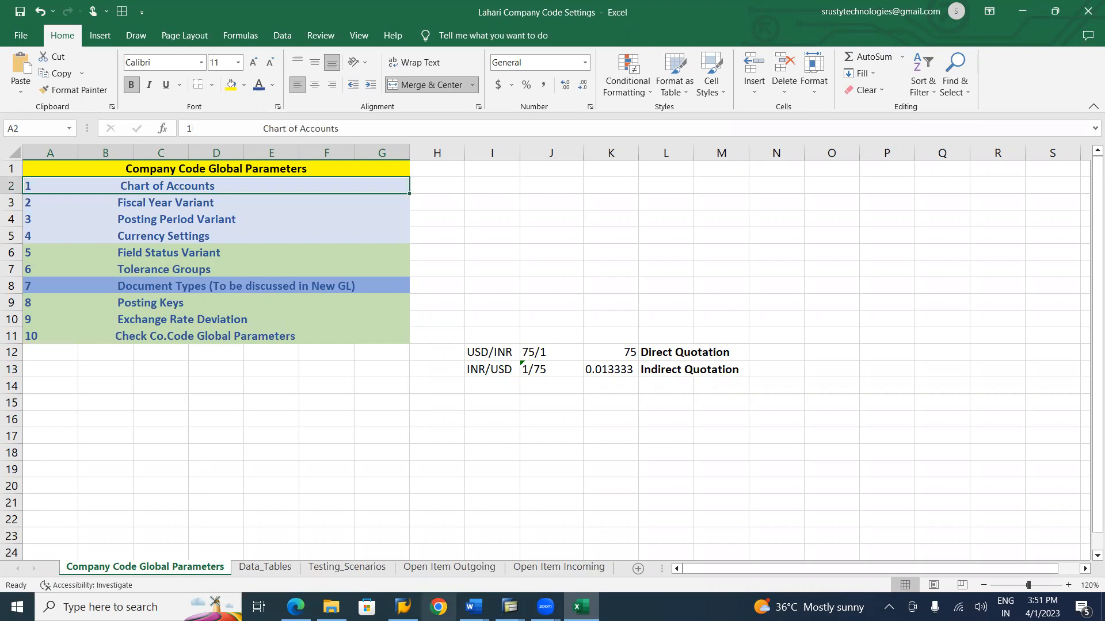
{"action": "mouse_move", "coordinate": [474, 607]}
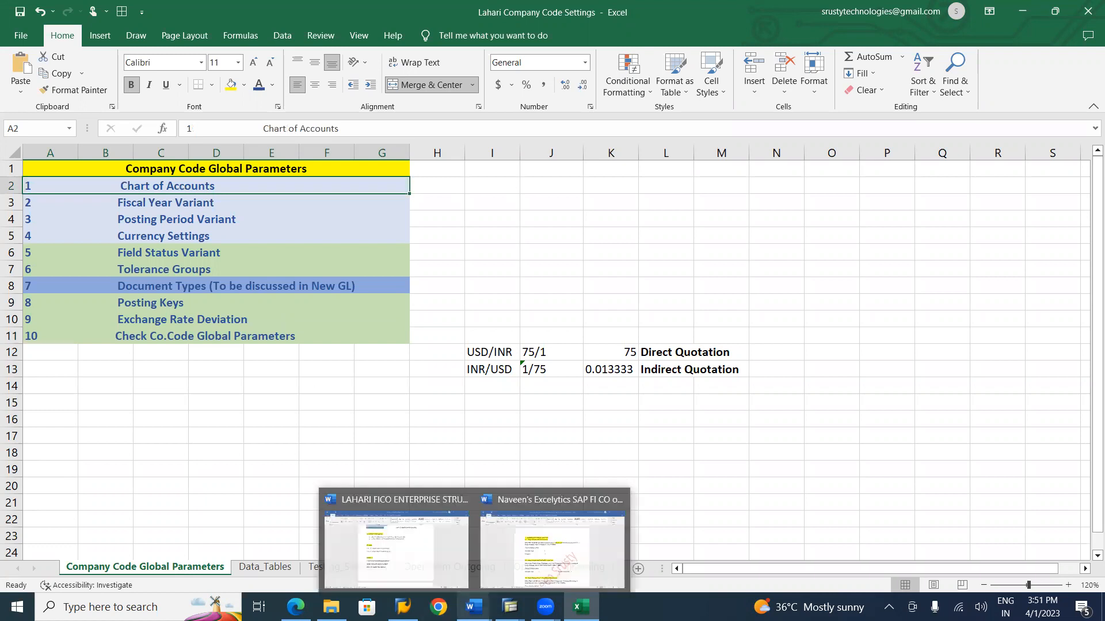
{"action": "left_click", "coordinate": [406, 505]}
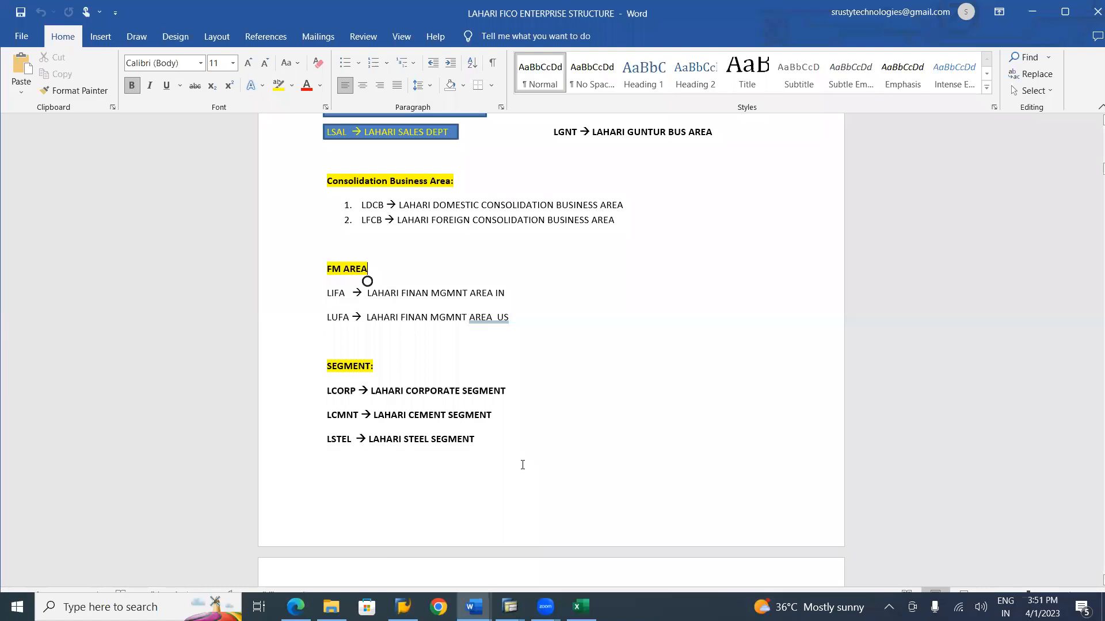
- Review the document's assignment, general settings, account group and chart of accounts sections, checking them against the workbook's parameter list
{"action": "left_click", "coordinate": [505, 463]}
{"action": "scroll", "coordinate": [505, 463], "scroll_direction": "down", "scroll_amount": 7}
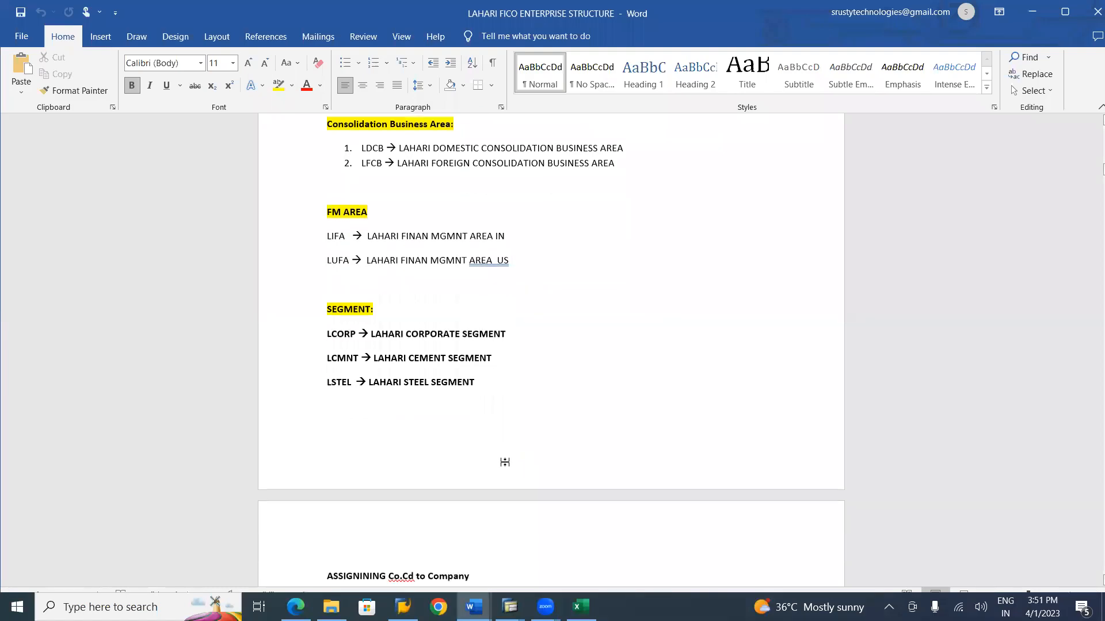
{"action": "scroll", "coordinate": [506, 463], "scroll_direction": "down", "scroll_amount": 20}
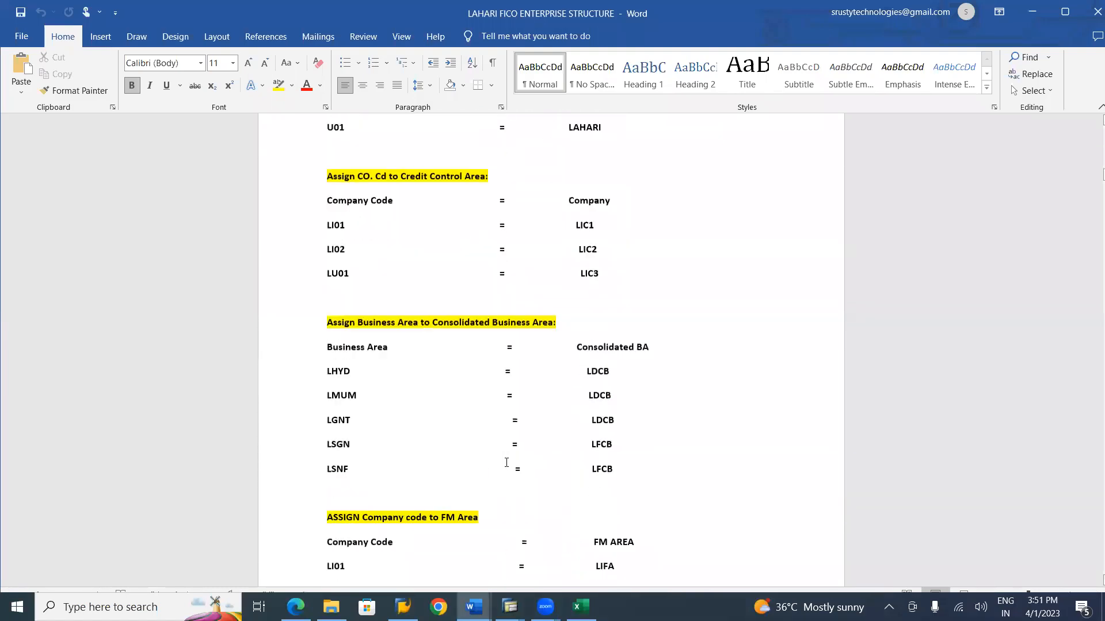
{"action": "scroll", "coordinate": [506, 463], "scroll_direction": "down", "scroll_amount": 20}
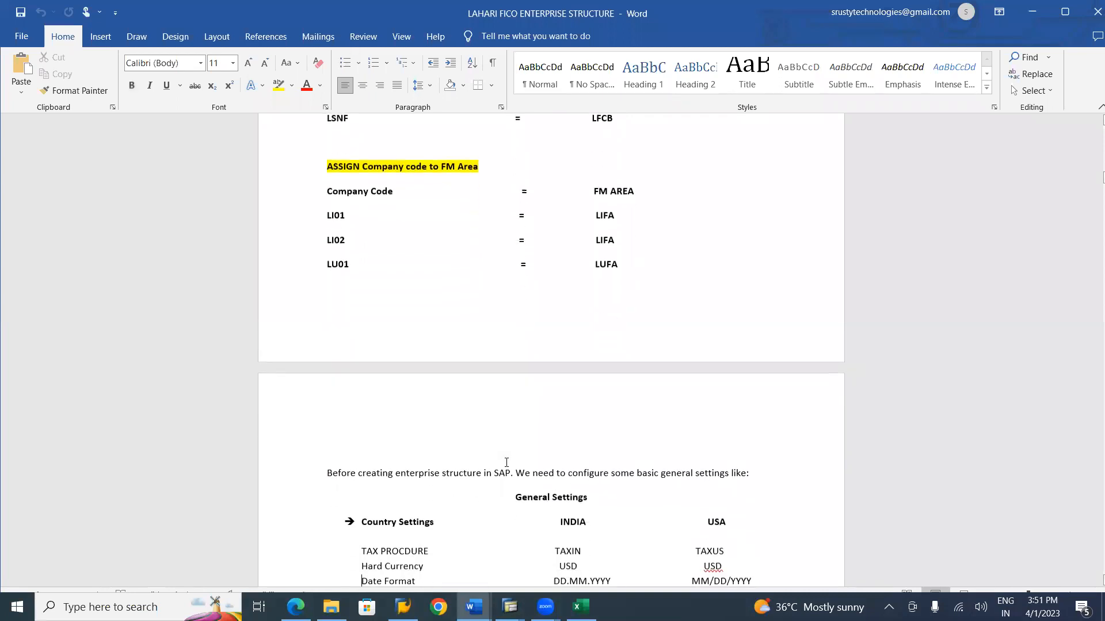
{"action": "scroll", "coordinate": [506, 463], "scroll_direction": "down", "scroll_amount": 20}
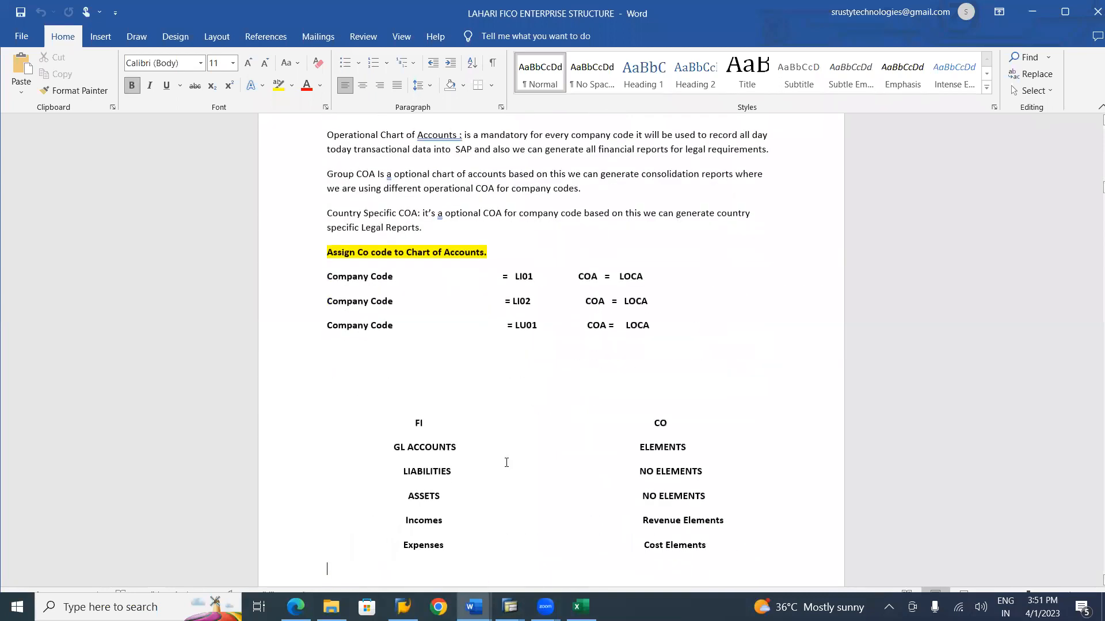
{"action": "scroll", "coordinate": [507, 463], "scroll_direction": "down", "scroll_amount": 1}
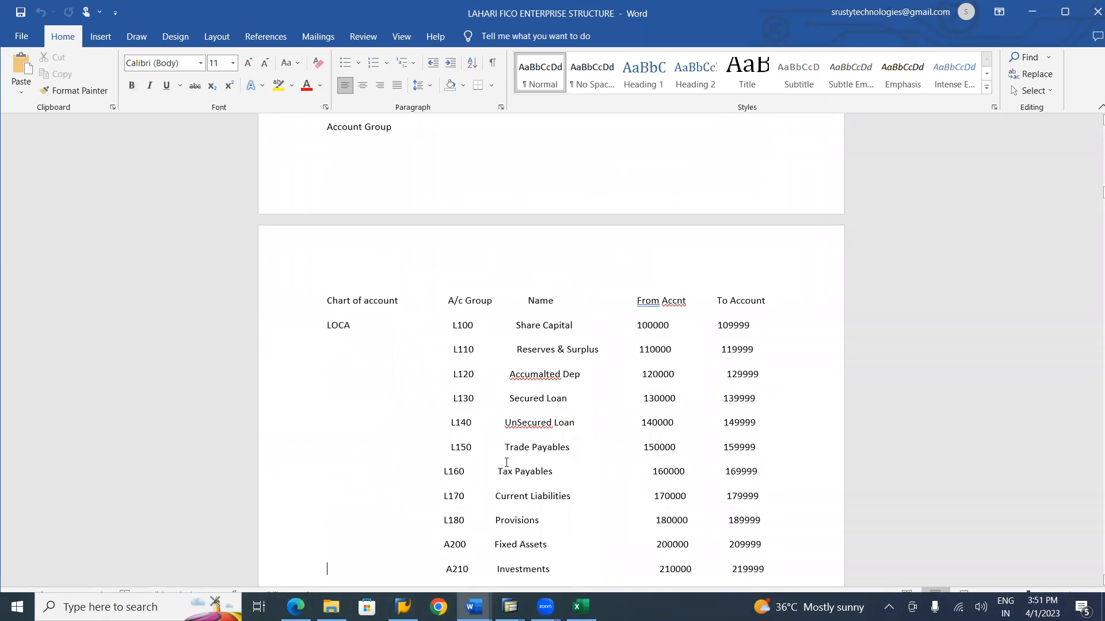
{"action": "scroll", "coordinate": [506, 462], "scroll_direction": "up", "scroll_amount": 15}
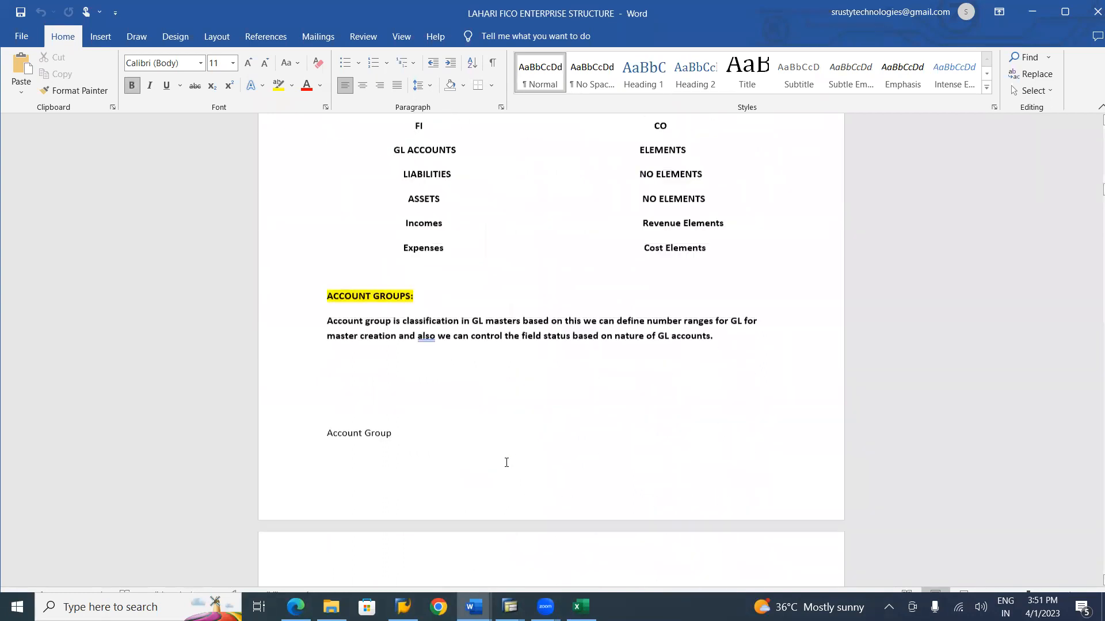
{"action": "scroll", "coordinate": [506, 463], "scroll_direction": "up", "scroll_amount": 1}
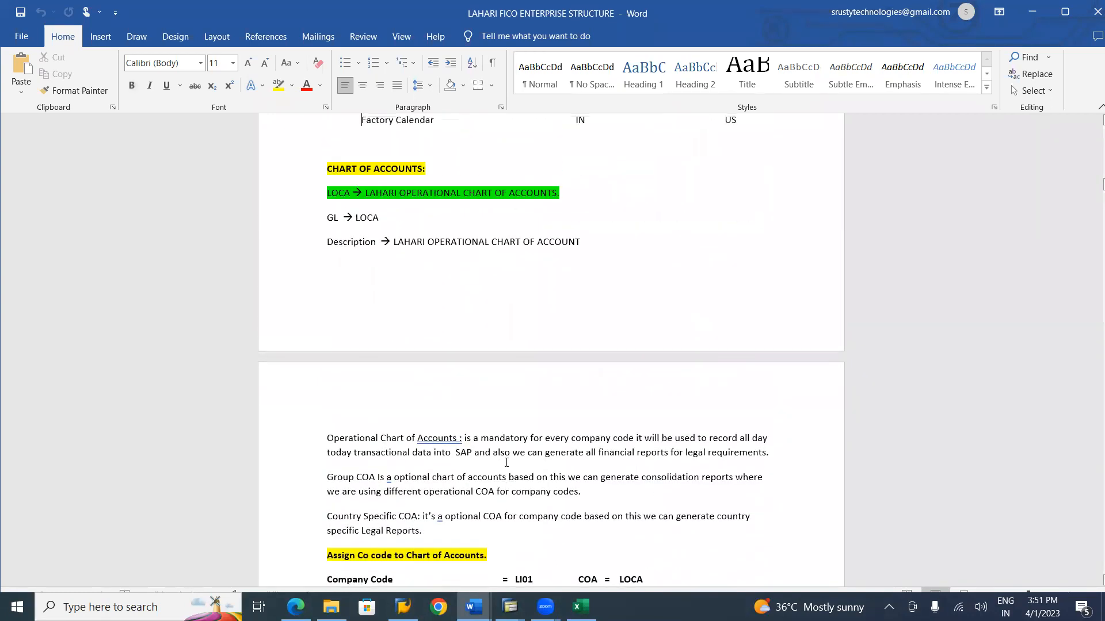
{"action": "scroll", "coordinate": [506, 462], "scroll_direction": "up", "scroll_amount": 2}
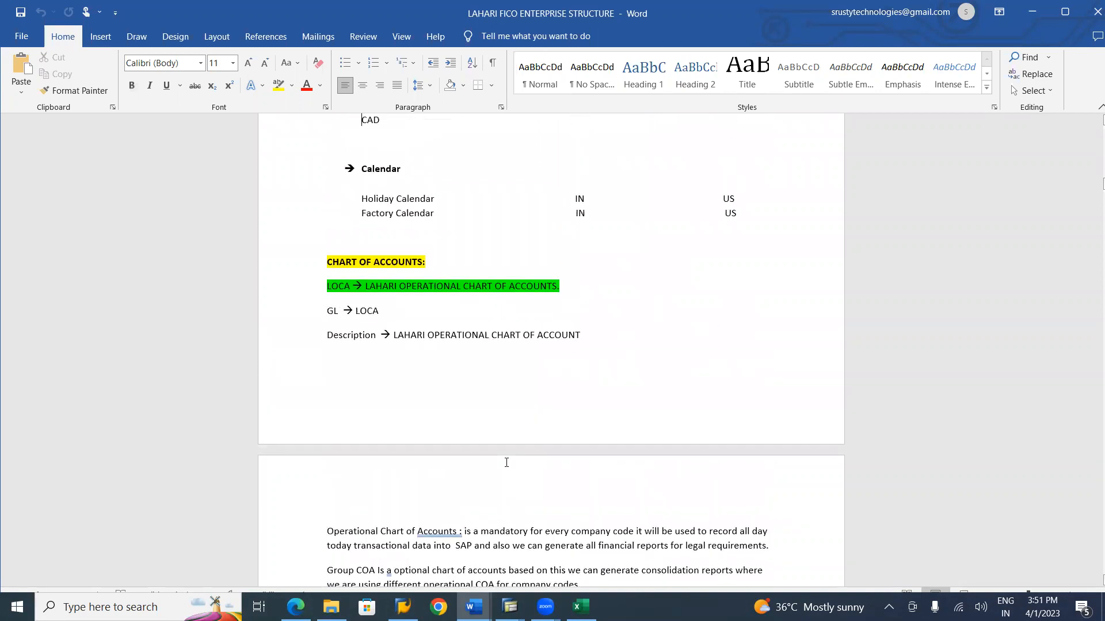
{"action": "key", "text": "alt+Tab"}
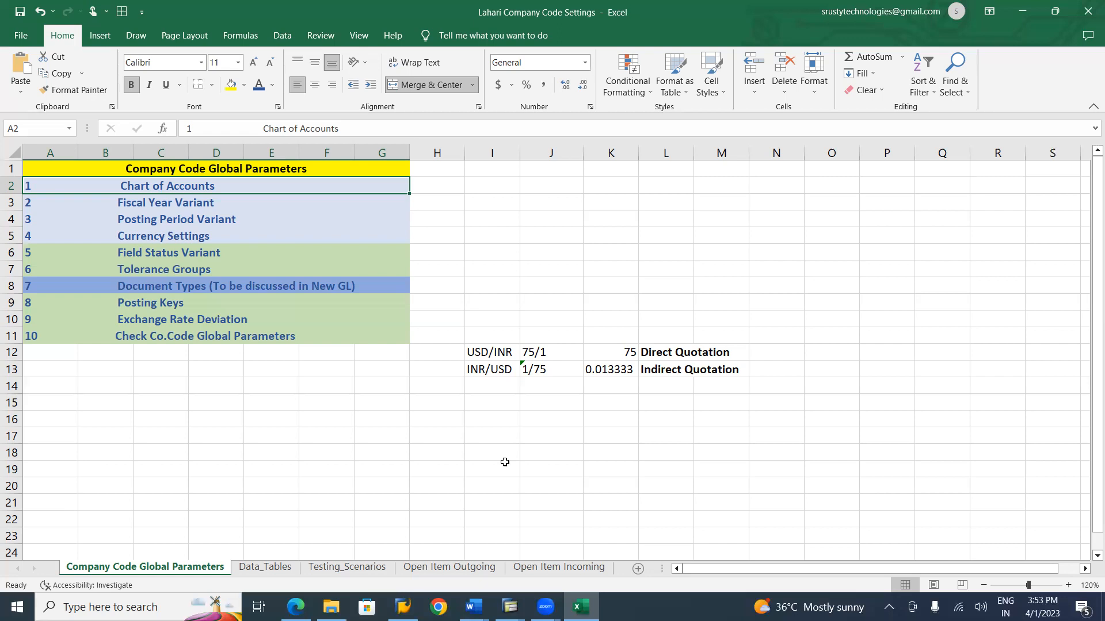
{"action": "key", "text": "alt+Tab"}
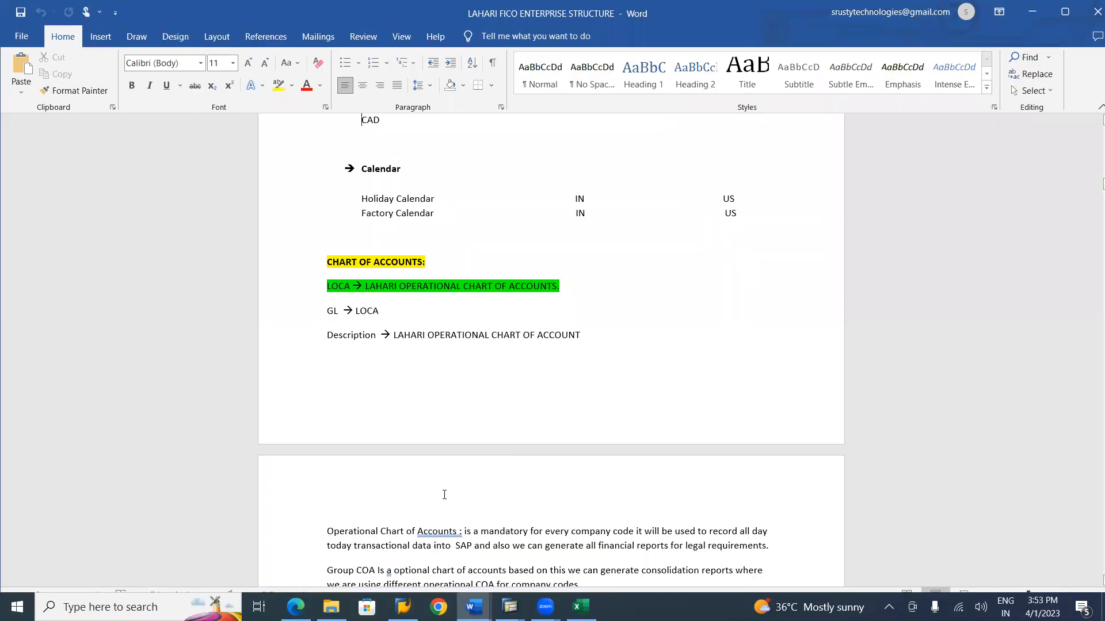
- Insert blank lines below and above the CHART OF ACCOUNTS heading so that it starts on a new page
{"action": "left_click", "coordinate": [449, 257]}
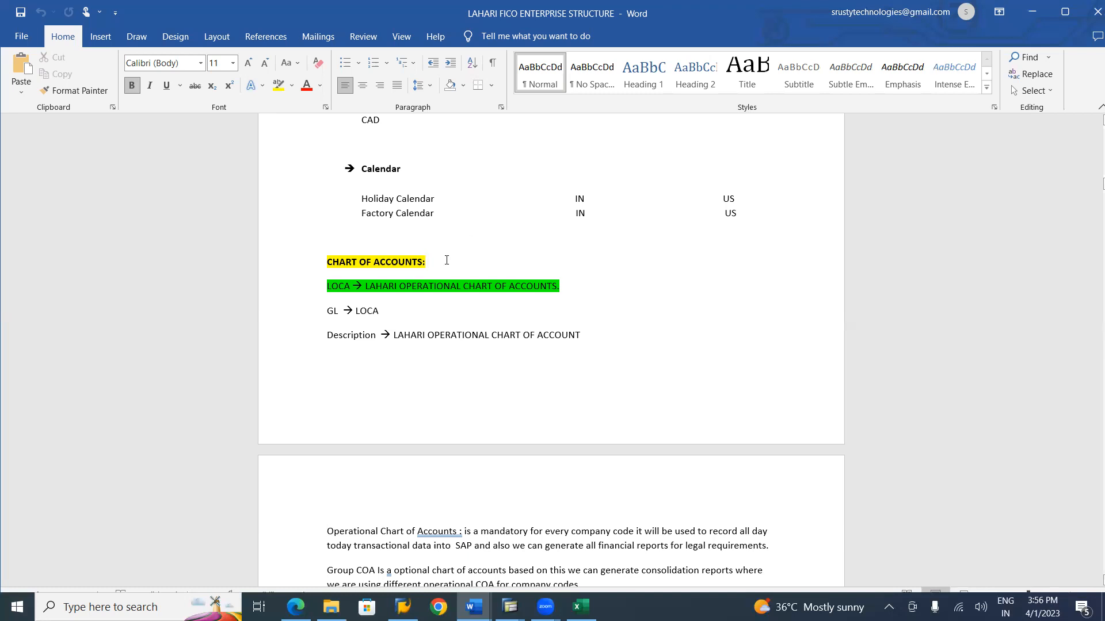
{"action": "left_click", "coordinate": [446, 260]}
{"action": "key", "text": "Return"}
{"action": "key", "text": "Return"}
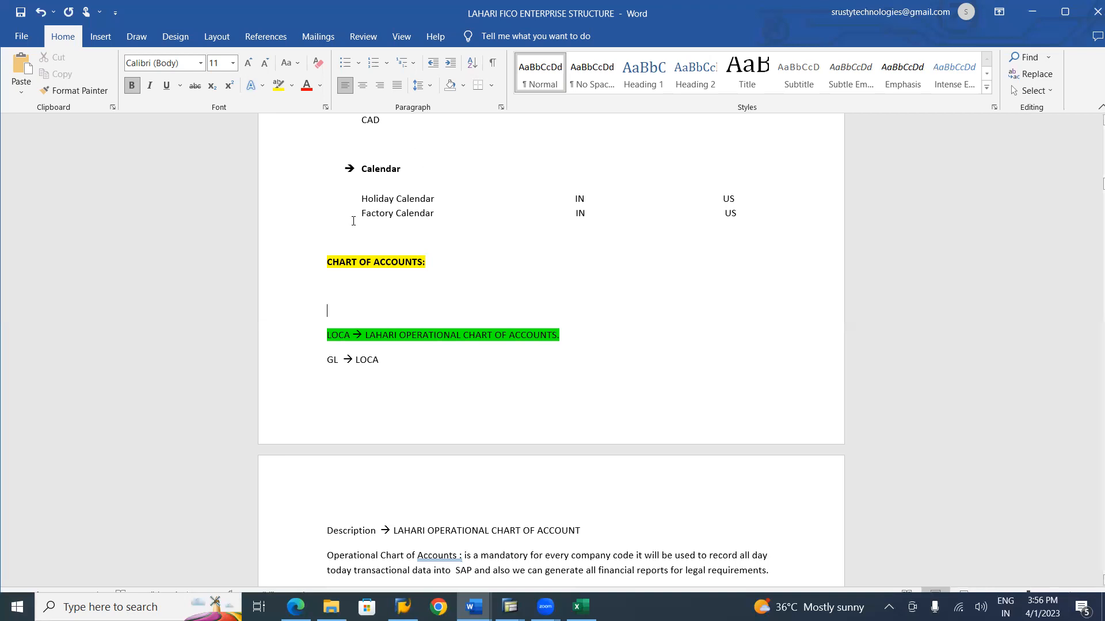
{"action": "left_click", "coordinate": [327, 244]}
{"action": "key", "text": "Return"}
{"action": "key", "text": "Return"}
{"action": "key", "text": "Return"}
{"action": "key", "text": "Return"}
{"action": "key", "text": "Return"}
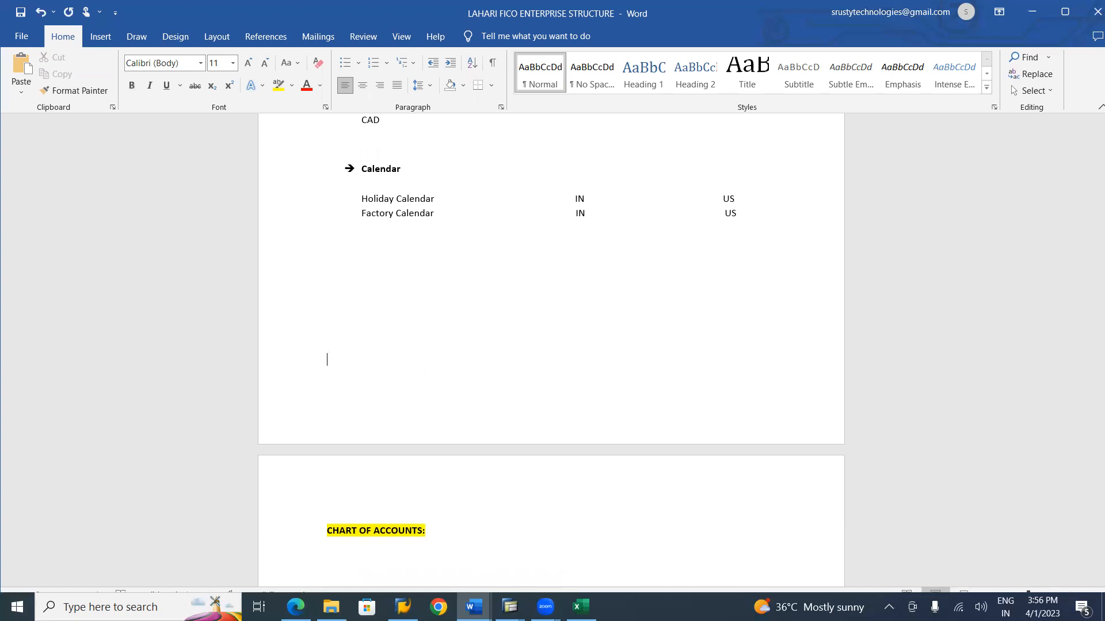
- Add an indented line reading Chart of Accounts directly below the CHART OF ACCOUNTS heading
{"action": "left_click", "coordinate": [456, 534]}
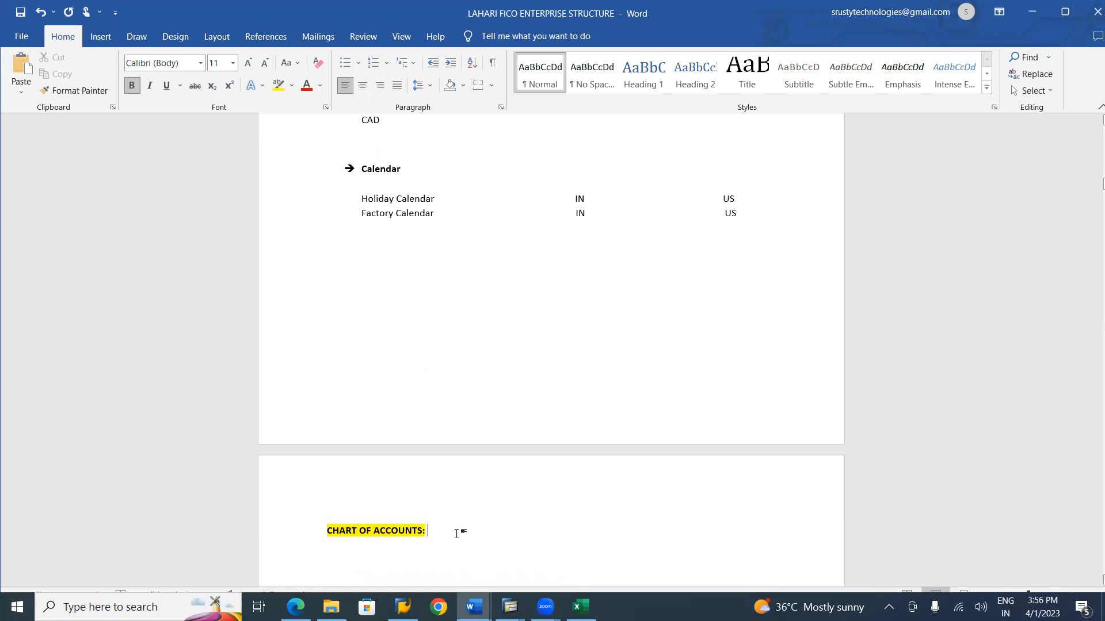
{"action": "key", "text": "Return"}
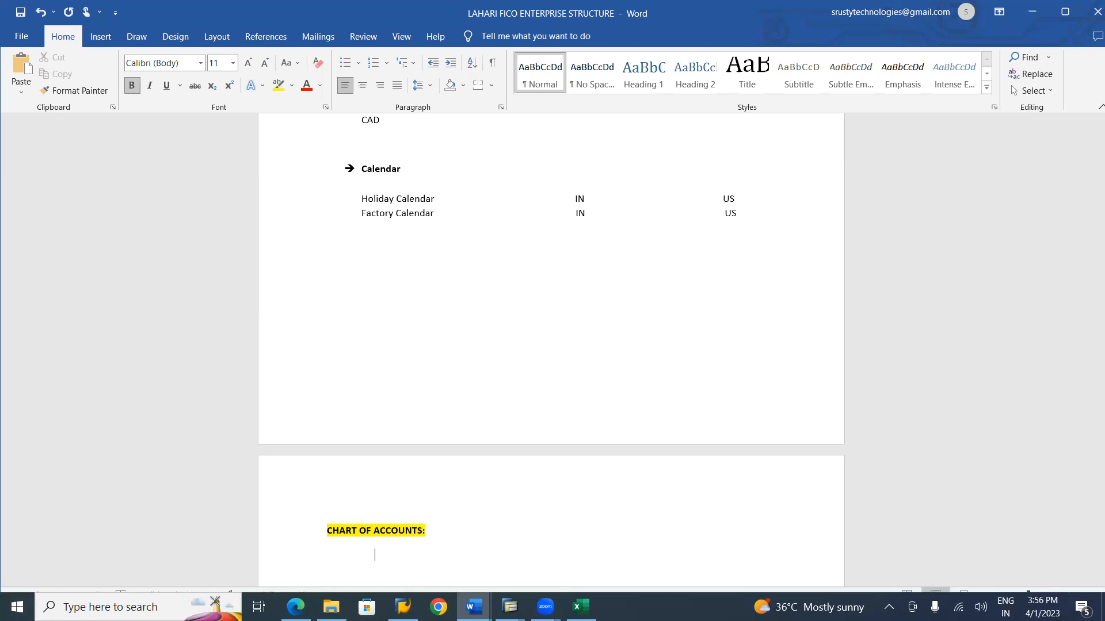
{"action": "type", "text": "Chart of Accounts"}
- Add the line Account Groups below Chart of Accounts and indent it to align with that line
{"action": "key", "text": "Return"}
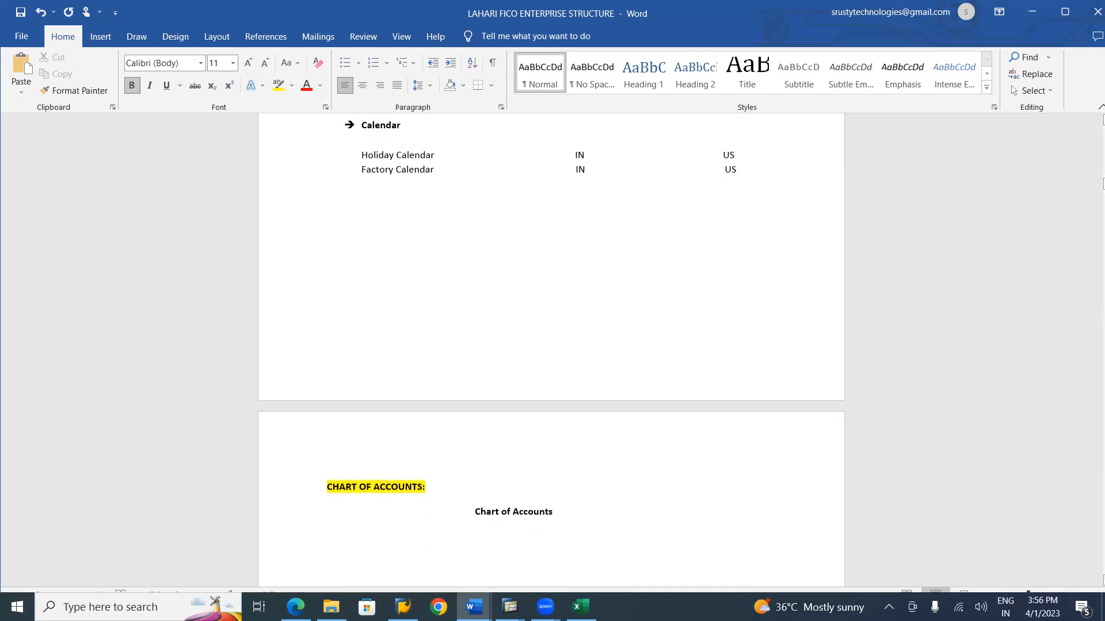
{"action": "type", "text": "Account Groups"}
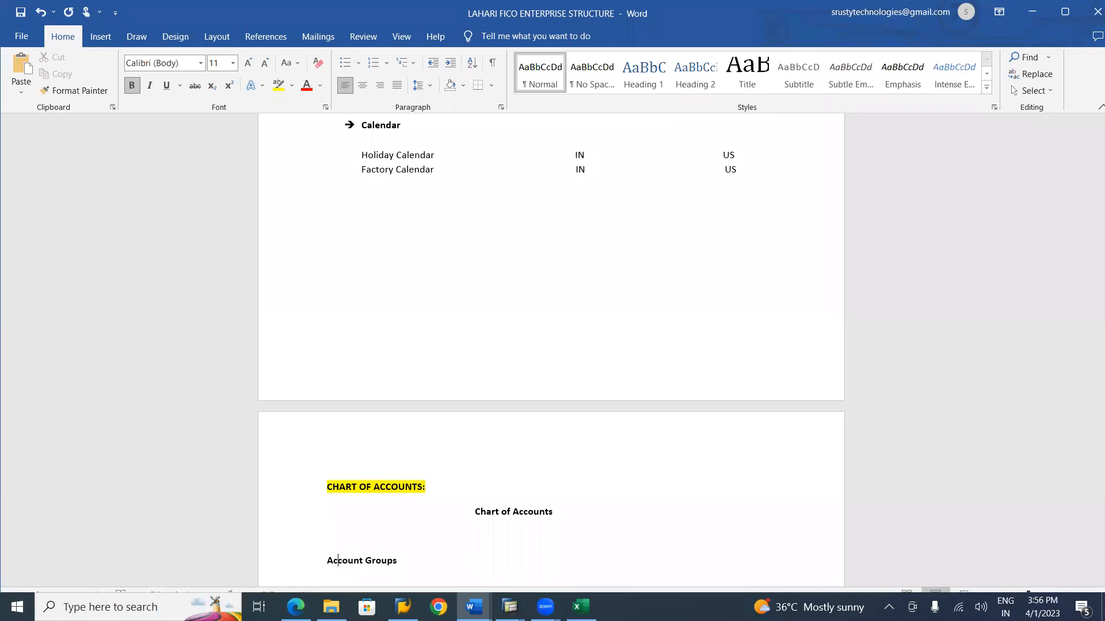
{"action": "key", "text": "Tab"}
{"action": "key", "text": "Tab"}
{"action": "key", "text": "Tab"}
{"action": "key", "text": "Tab"}
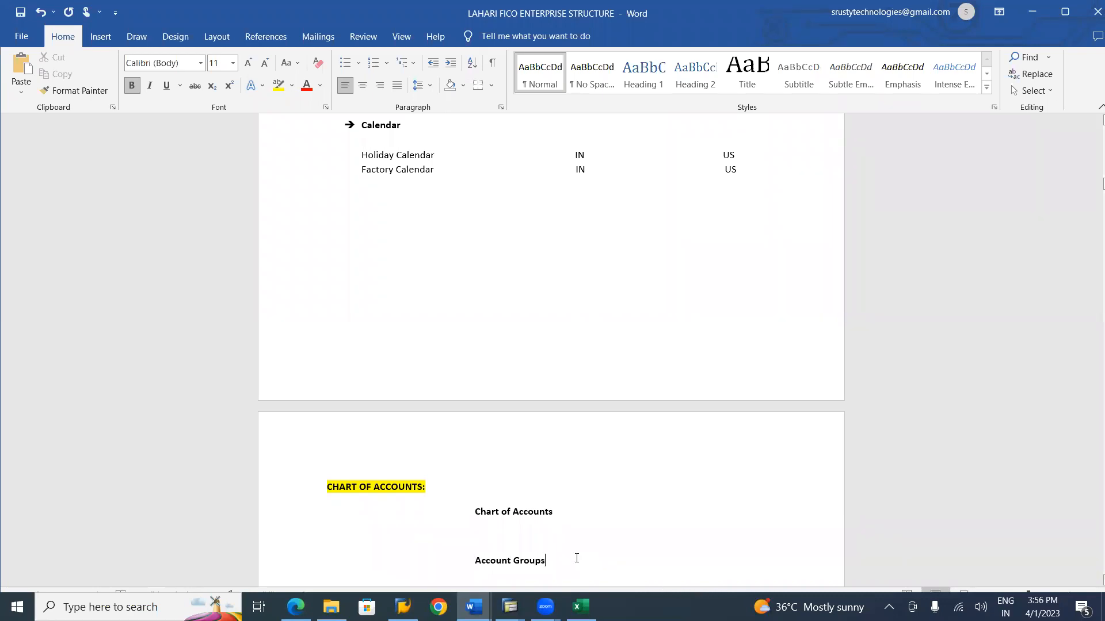
- Add the line GL Masters below Account Groups and indent it to line up with the entries above
{"action": "key", "text": "Return"}
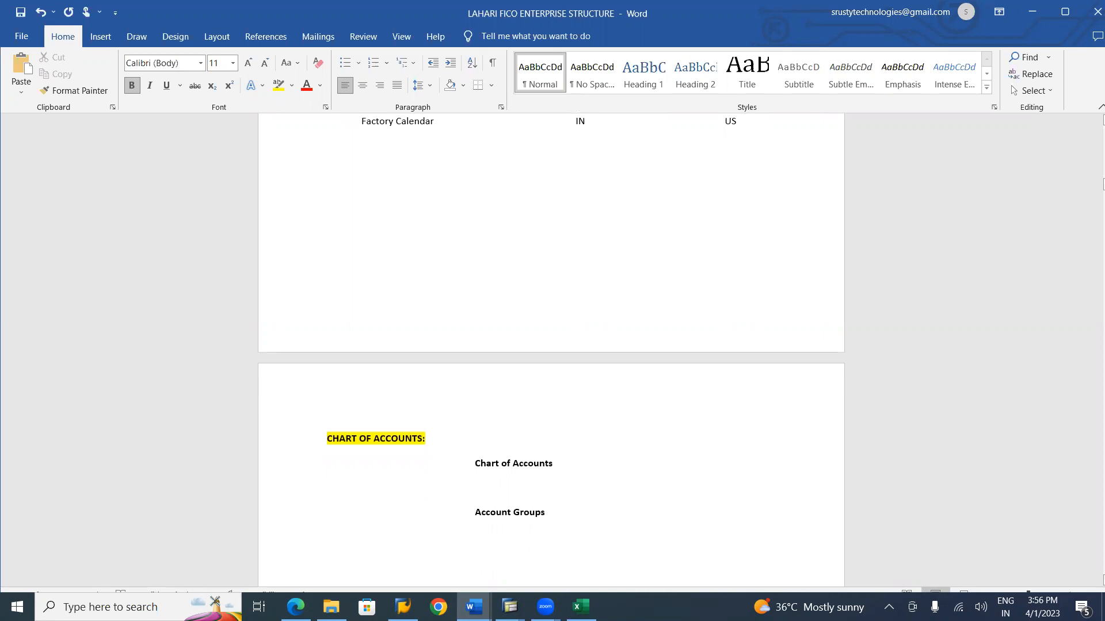
{"action": "type", "text": "GL Masters"}
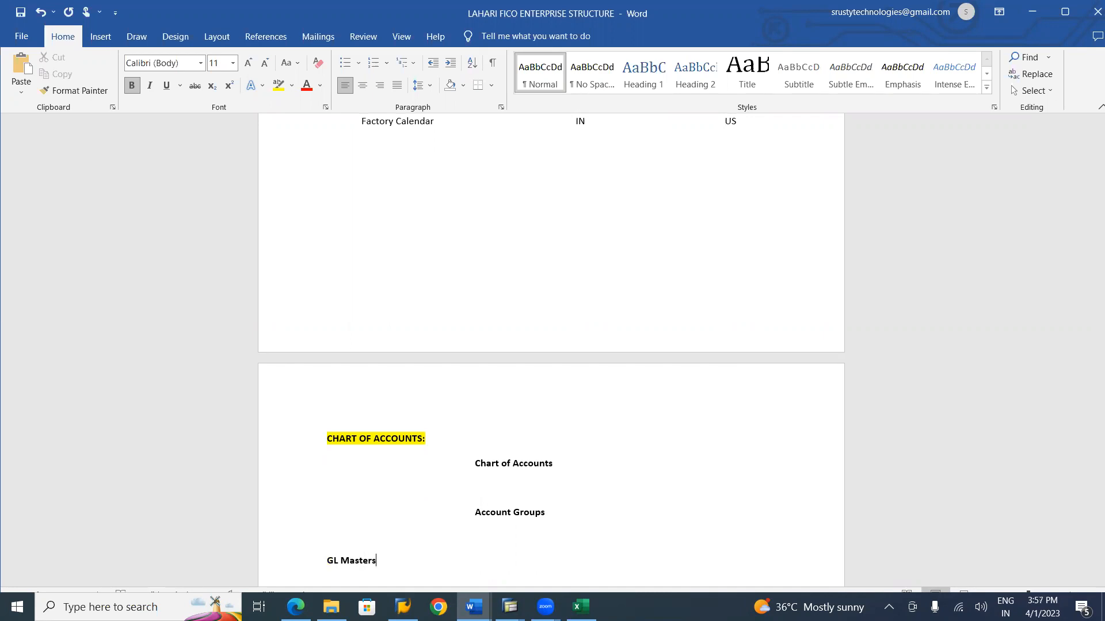
{"action": "key", "text": "Left"}
{"action": "key", "text": "Left"}
{"action": "key", "text": "Left"}
{"action": "key", "text": "Left"}
{"action": "key", "text": "Left"}
{"action": "key", "text": "Tab"}
{"action": "key", "text": "Tab"}
{"action": "key", "text": "Tab"}
{"action": "key", "text": "Tab"}
{"action": "key", "text": "Tab"}
{"action": "key", "text": "Tab"}
{"action": "key", "text": "Tab"}
{"action": "key", "text": "BackSpace"}
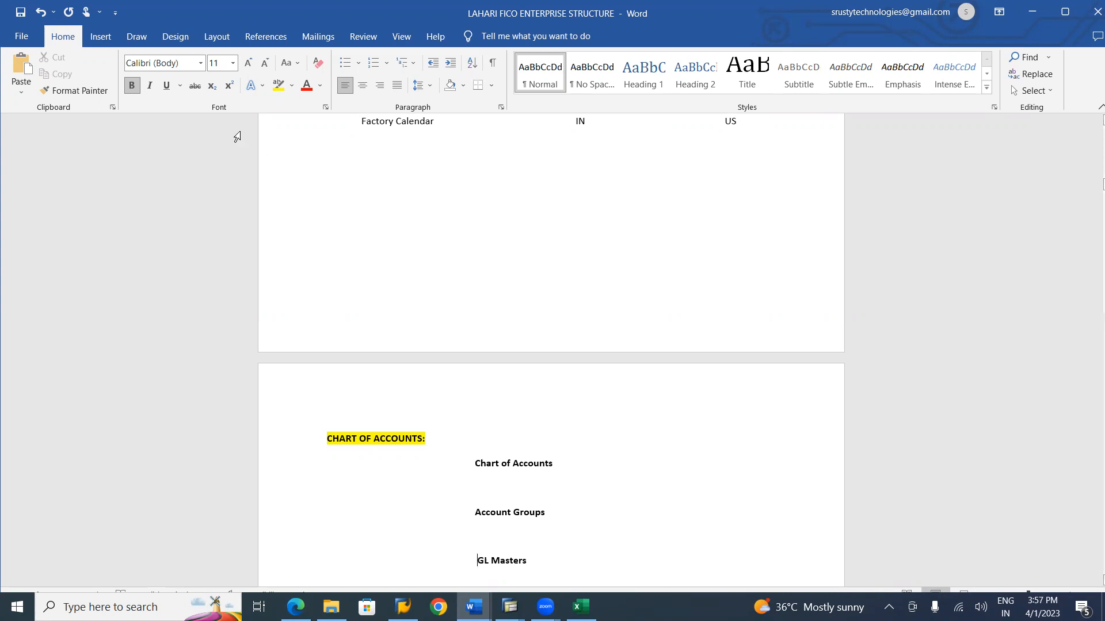
- Draw a vertical arrow about 0.53" long from Chart of Accounts down to Account Groups
{"action": "left_click", "coordinate": [102, 41]}
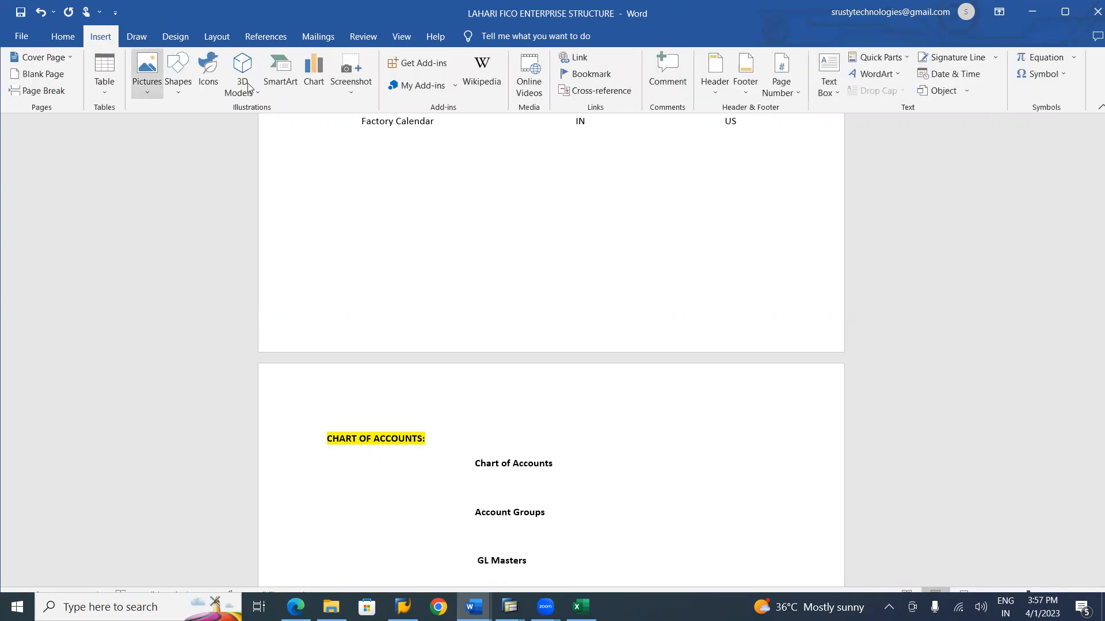
{"action": "left_click", "coordinate": [178, 93]}
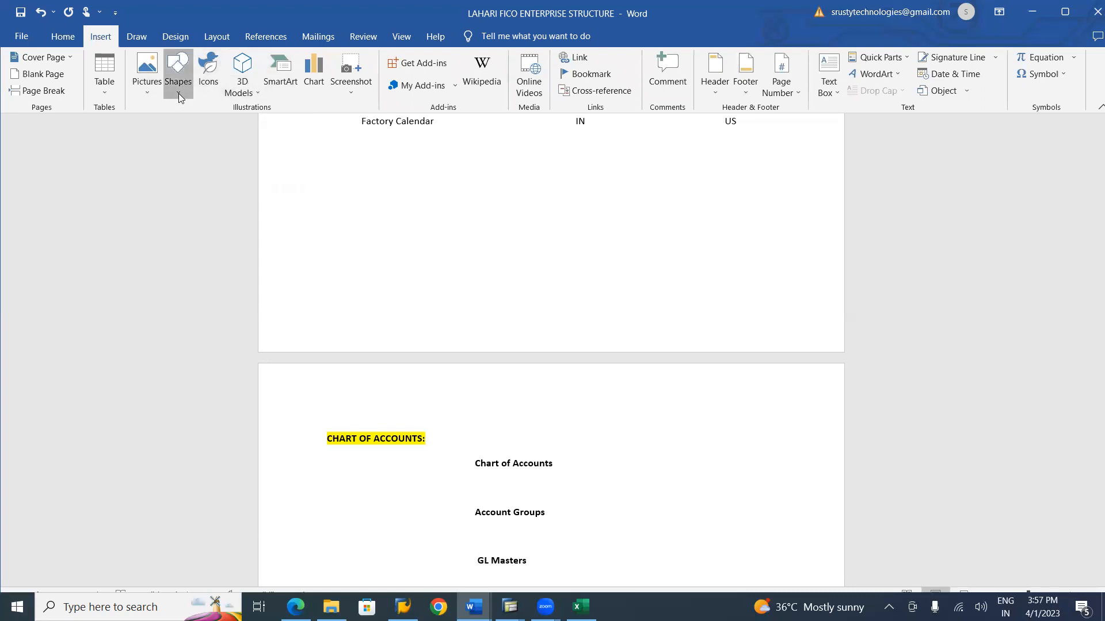
{"action": "left_click", "coordinate": [201, 123]}
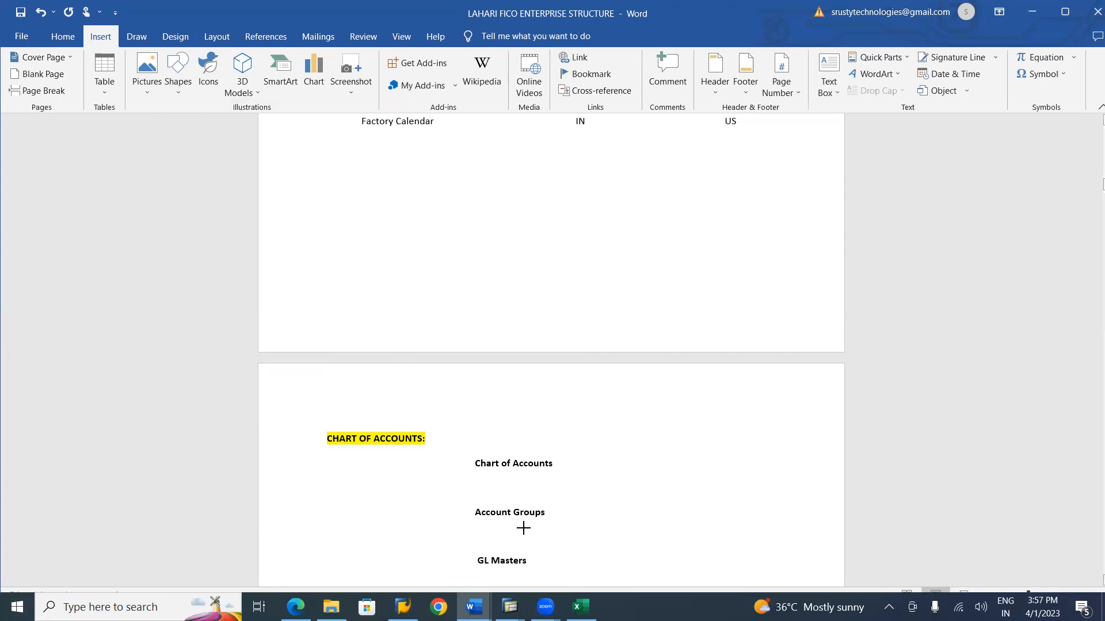
{"action": "left_click_drag", "start_coordinate": [510, 472], "coordinate": [509, 507]}
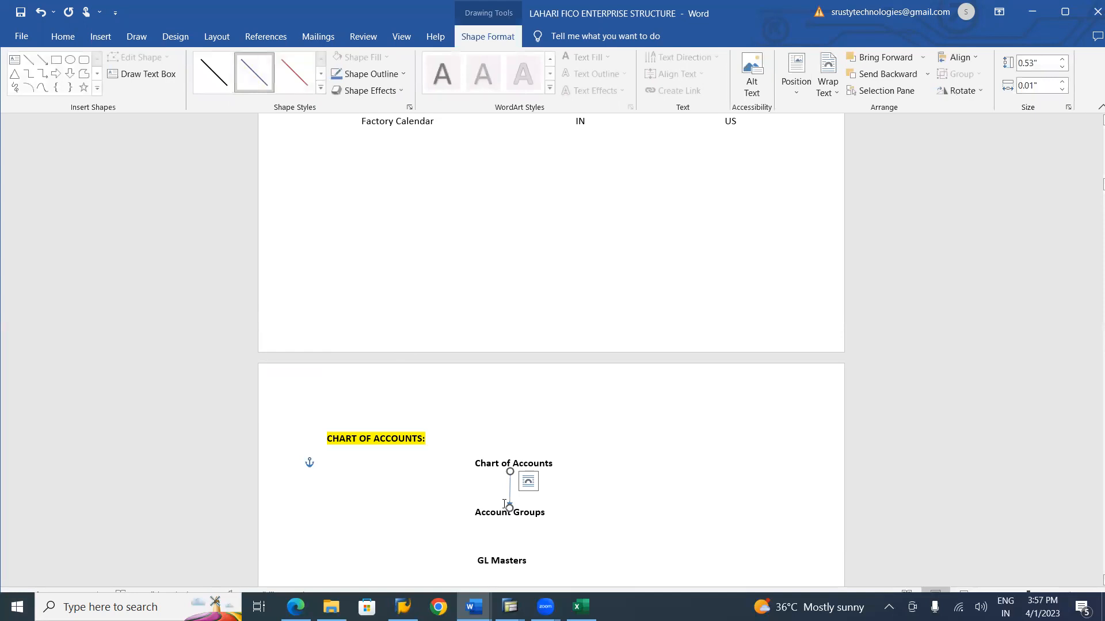
- Duplicate the arrow and place the copy between Account Groups and GL Masters
{"action": "key", "text": "ctrl+c"}
{"action": "key", "text": "ctrl+v"}
{"action": "left_click_drag", "start_coordinate": [523, 506], "coordinate": [511, 526]}
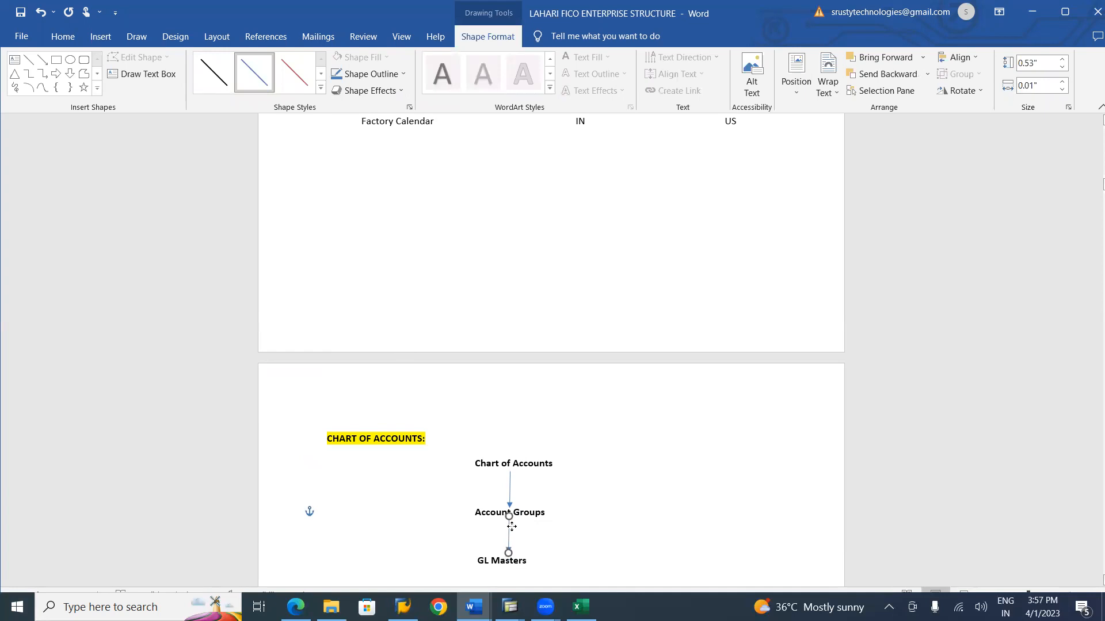
{"action": "left_click", "coordinate": [598, 538]}
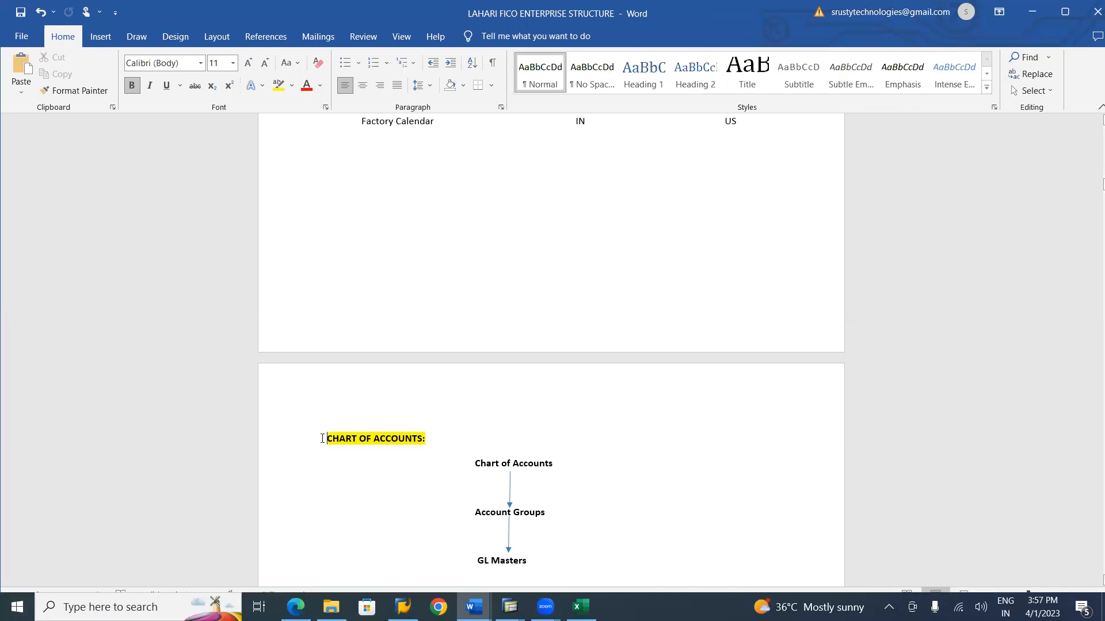
- Try to indent the CHART OF ACCOUNTS heading to line up with the entries below it
{"action": "key", "text": "Tab"}
{"action": "key", "text": "Tab"}
{"action": "key", "text": "Tab"}
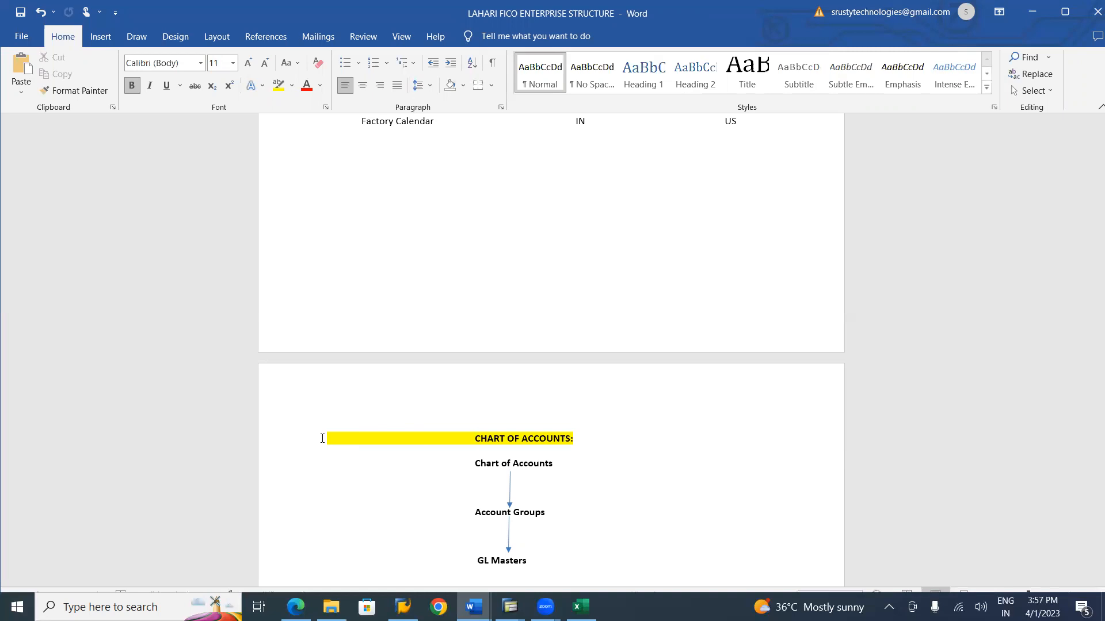
{"action": "key", "text": "ctrl+z"}
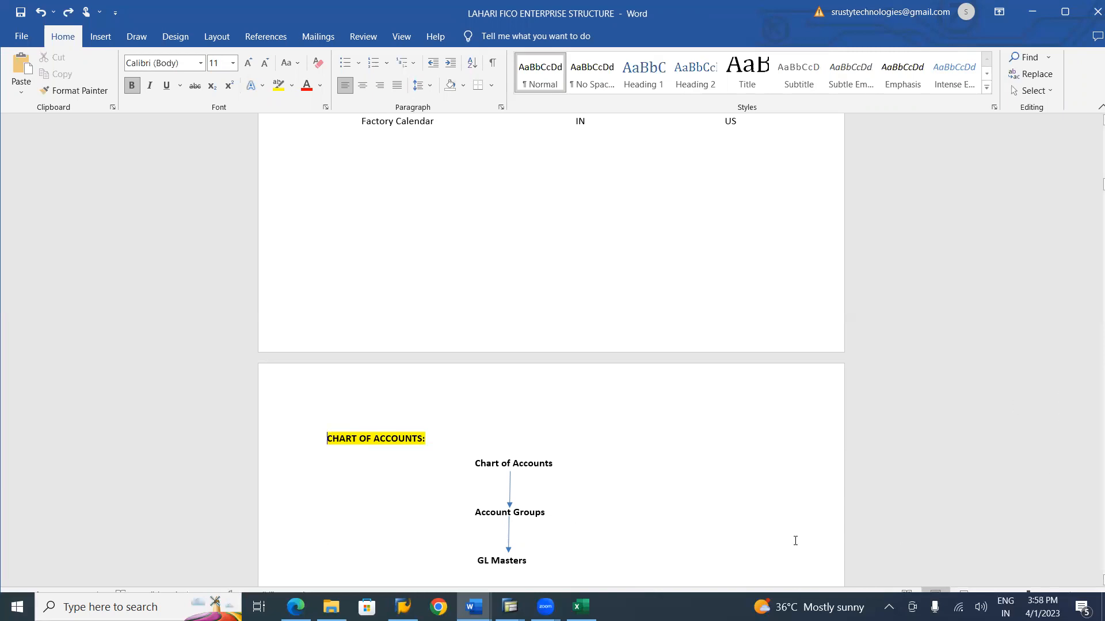
- Start a numbered list below GL Masters with Operational Chart of Accounts as its first item
{"action": "left_click", "coordinate": [773, 538]}
{"action": "key", "text": "Down"}
{"action": "key", "text": "Down"}
{"action": "key", "text": "Down"}
{"action": "key", "text": "Down"}
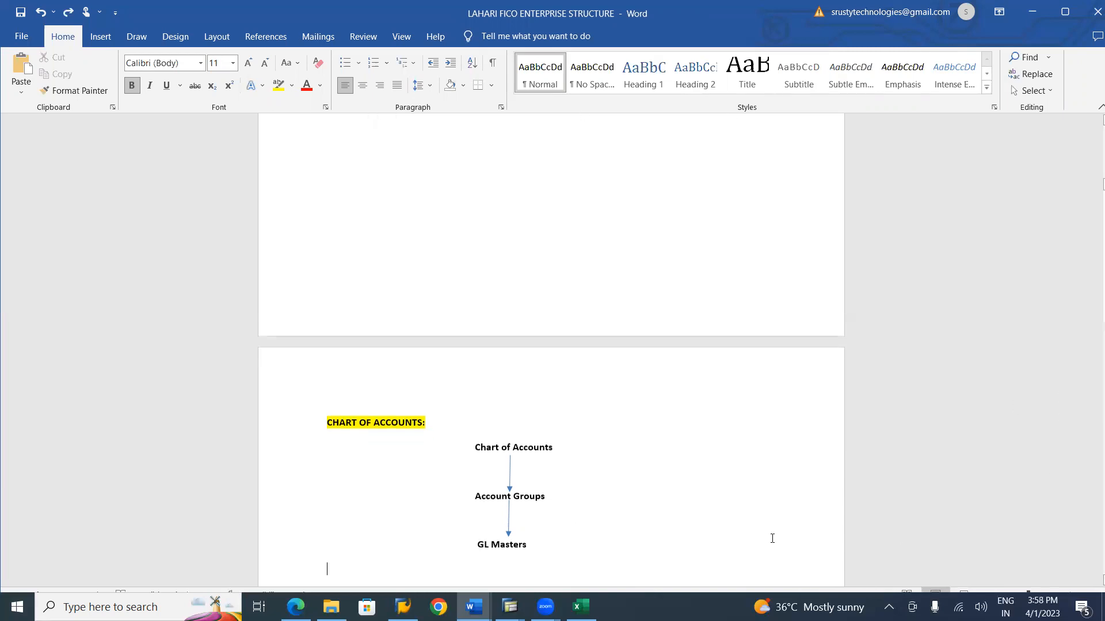
{"action": "key", "text": "Down"}
{"action": "key", "text": "Down"}
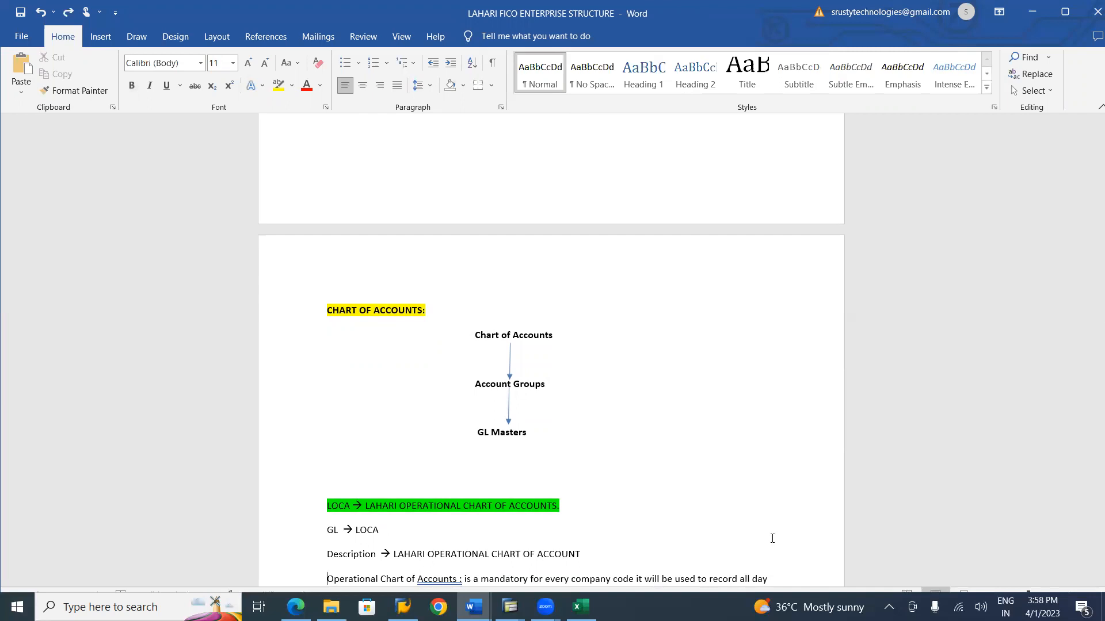
{"action": "scroll", "coordinate": [772, 538], "scroll_direction": "down", "scroll_amount": 5}
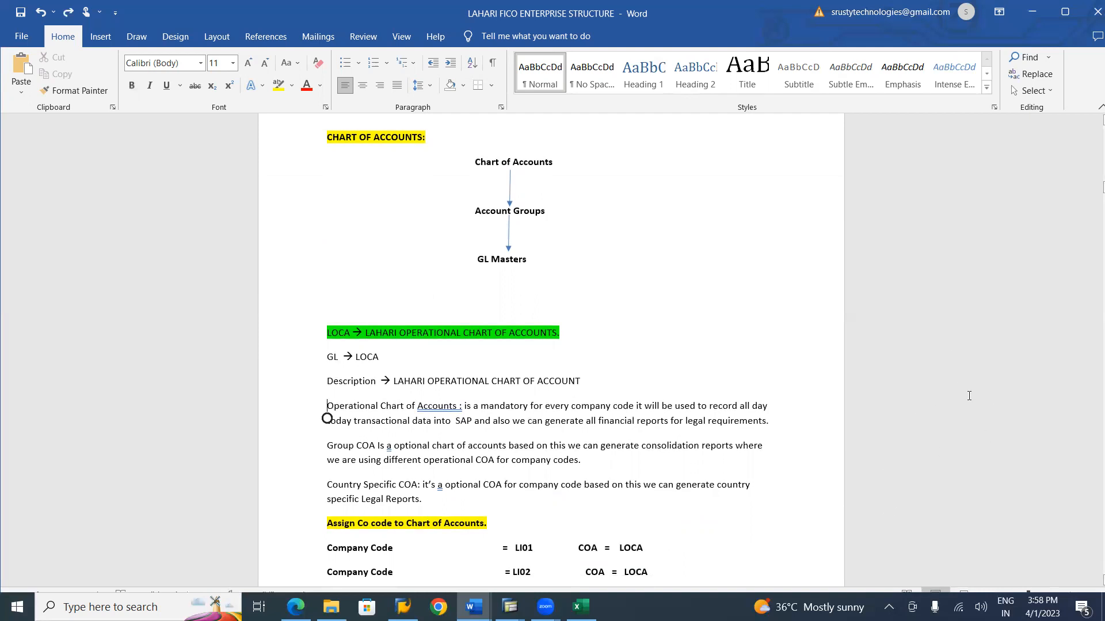
{"action": "left_click", "coordinate": [626, 373]}
{"action": "left_click", "coordinate": [567, 265]}
{"action": "key", "text": "Return"}
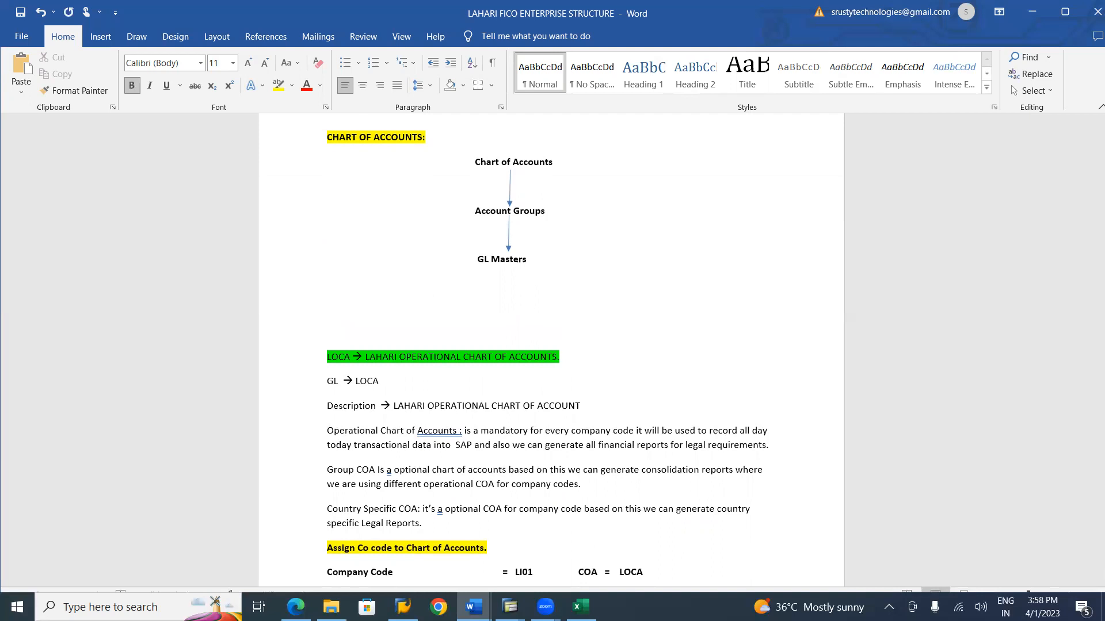
{"action": "type", "text": "1. Opera"}
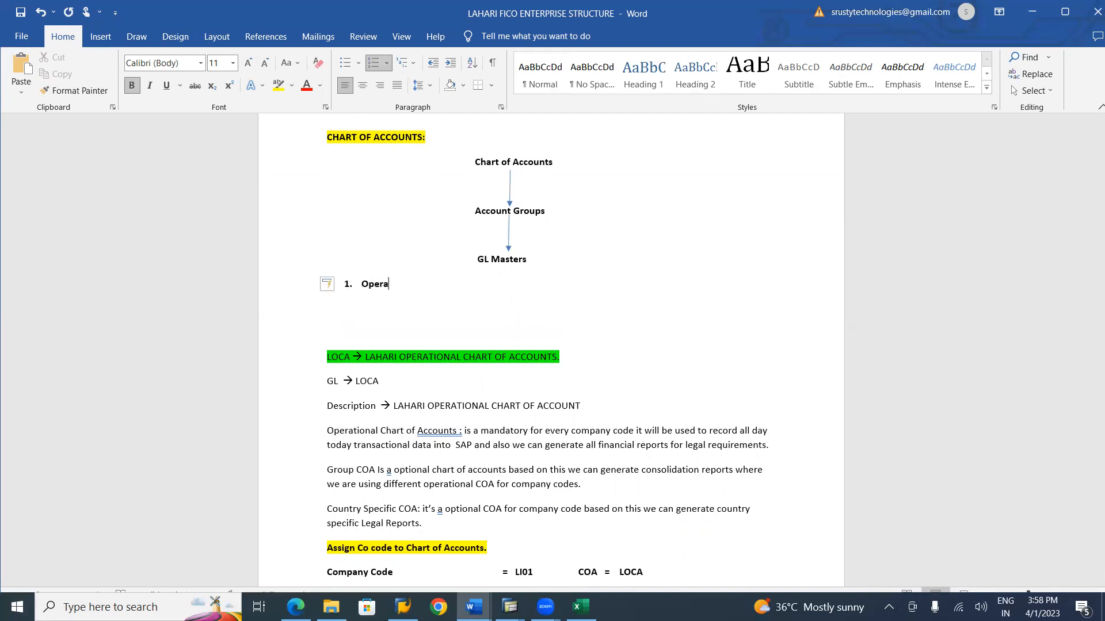
{"action": "type", "text": "ntional Chart of Accounts"}
{"action": "key", "text": "Return"}
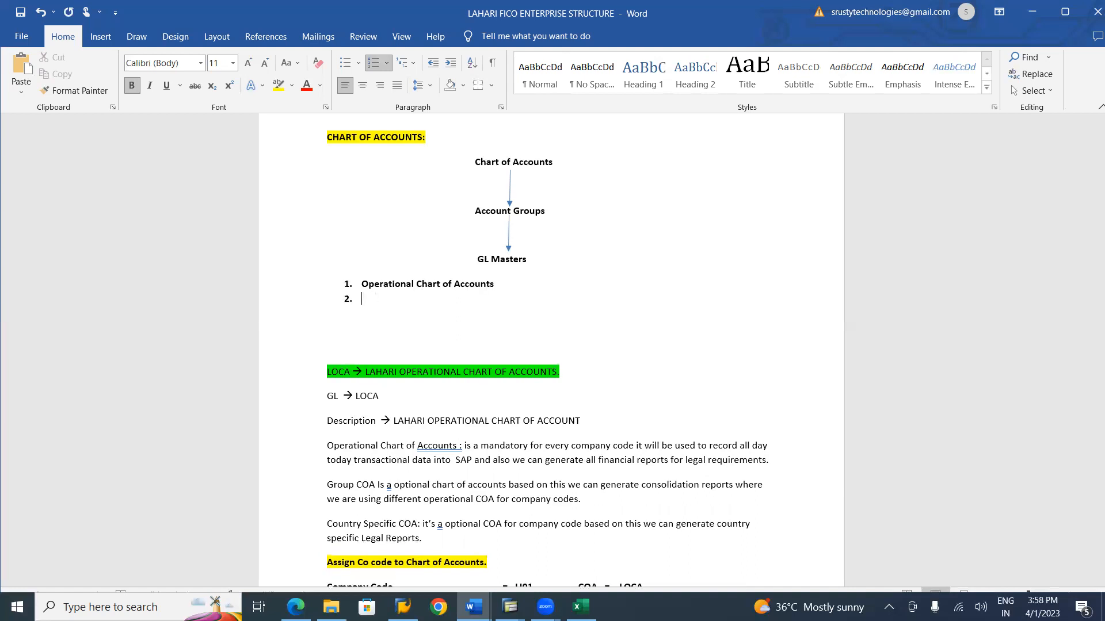
- Add Group Chart of Accounts and the country-specific chart of accounts as the second and third list items
{"action": "type", "text": "Group Chart of Accounts"}
{"action": "key", "text": "Return"}
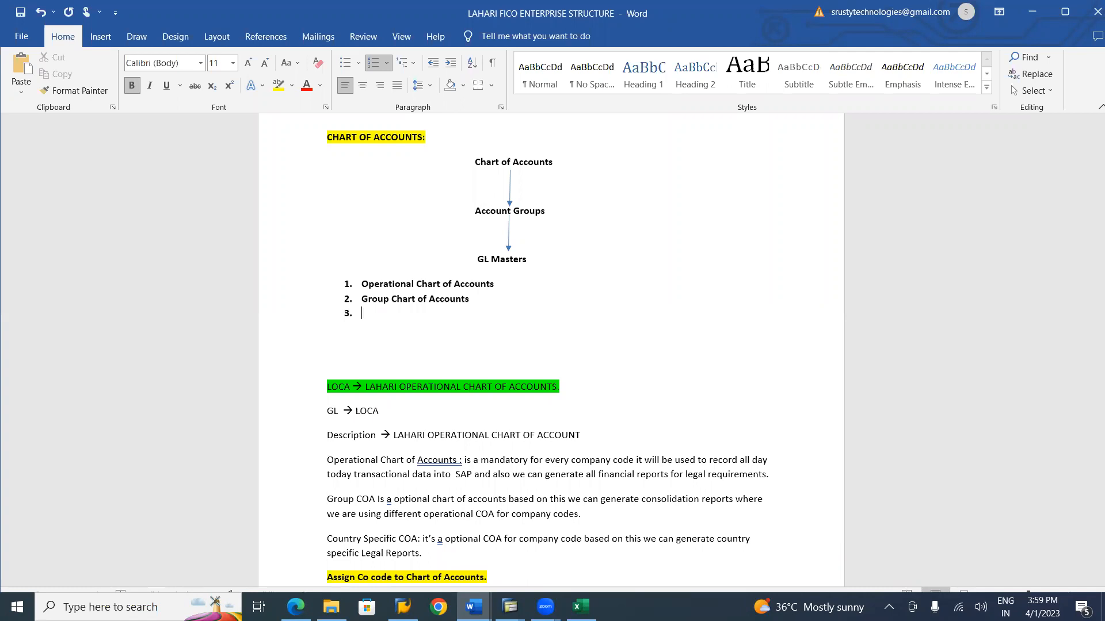
{"action": "type", "text": "C"}
{"action": "type", "text": "ountry"}
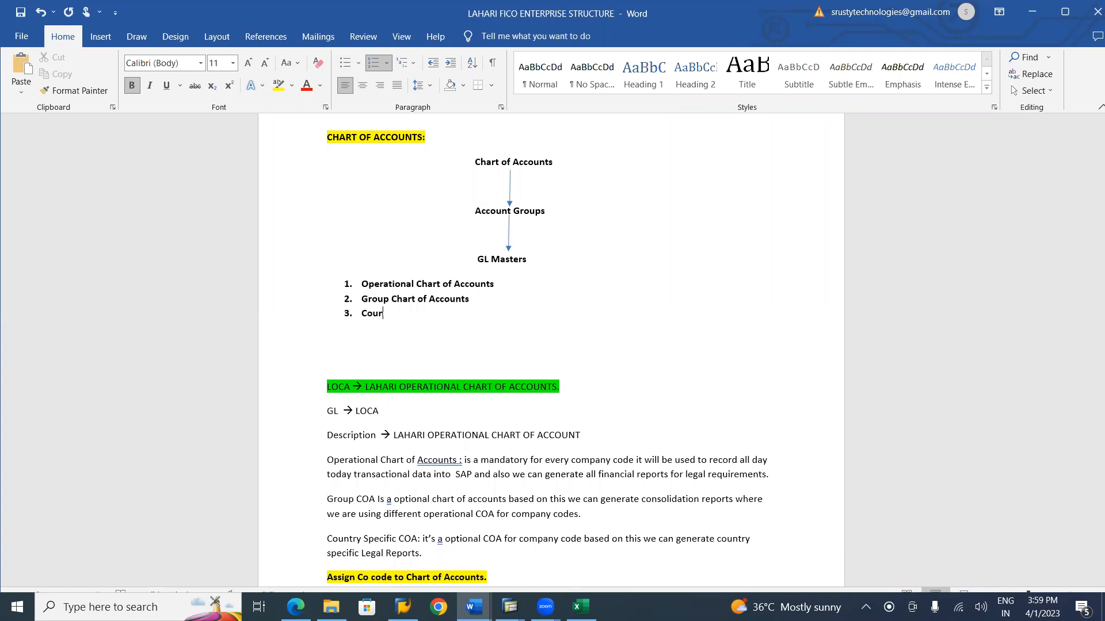
{"action": "type", "text": " Sepecific"}
{"action": "key", "text": "BackSpace"}
{"action": "key", "text": "BackSpace"}
{"action": "key", "text": "BackSpace"}
{"action": "key", "text": "BackSpace"}
{"action": "key", "text": "BackSpace"}
{"action": "type", "text": "ci"}
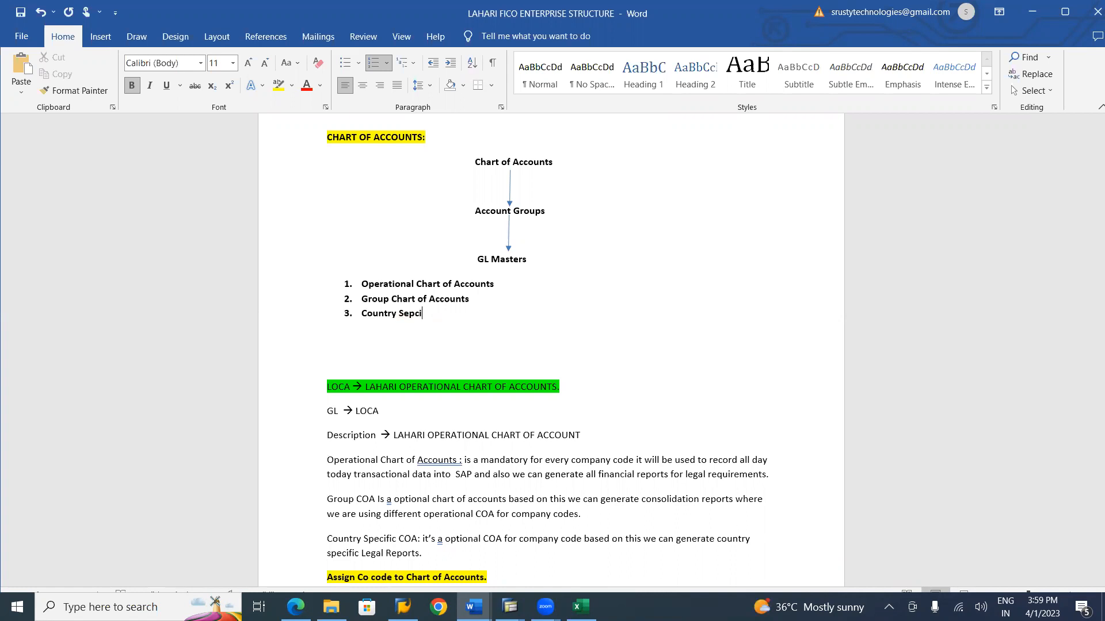
{"action": "type", "text": "fic Chart of Accoungs"}
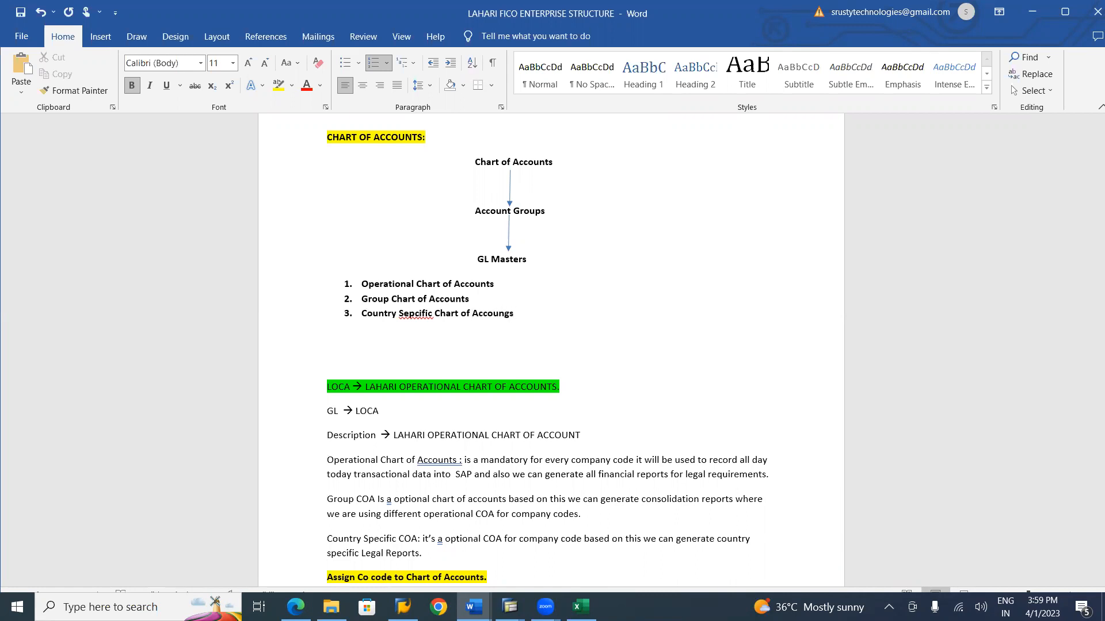
{"action": "key", "text": "Up"}
{"action": "key", "text": "Up"}
{"action": "key", "text": "Up"}
{"action": "key", "text": "Delete"}
{"action": "key", "text": "Delete"}
{"action": "key", "text": "Delete"}
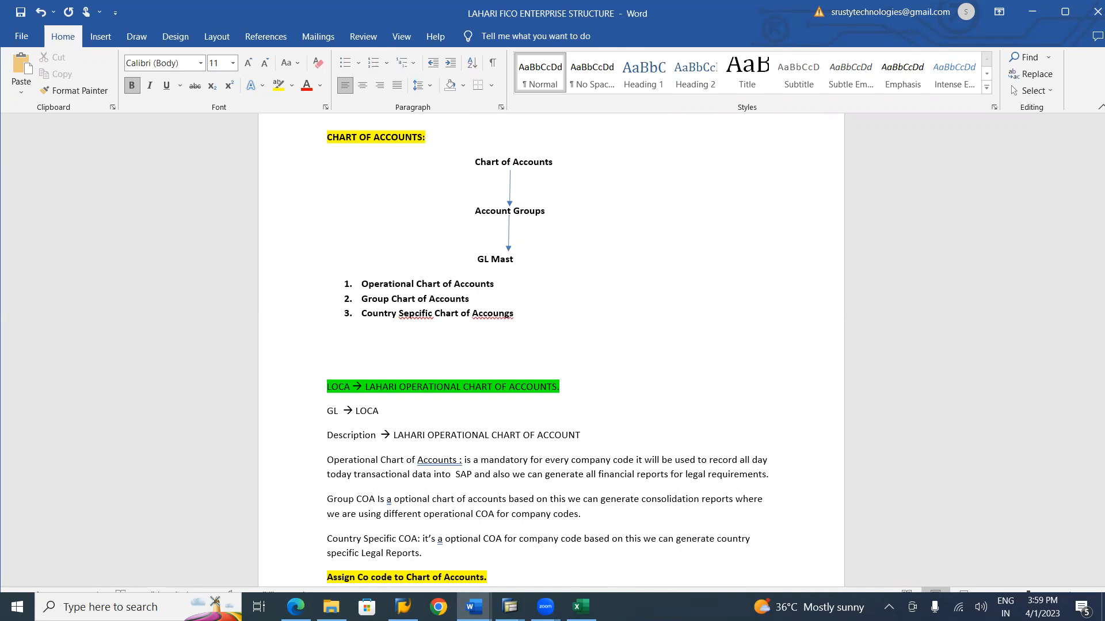
{"action": "type", "text": "ers"}
- Correct the spelling of the third list item to Country Specific Chart of Accounts
{"action": "left_click", "coordinate": [521, 318]}
{"action": "key", "text": "BackSpace"}
{"action": "key", "text": "BackSpace"}
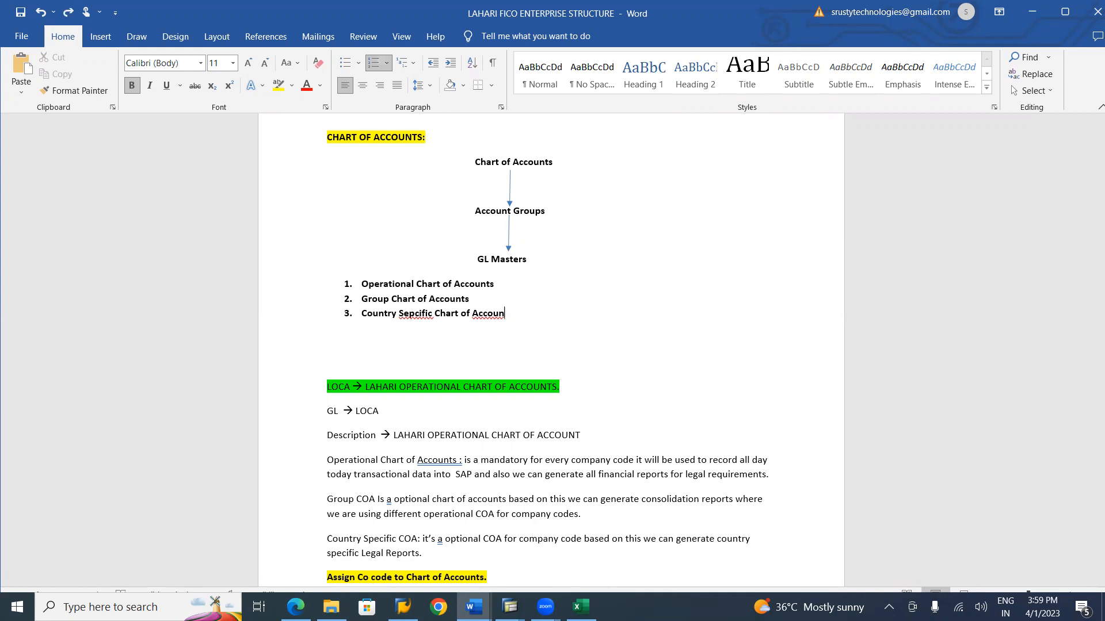
{"action": "type", "text": "ts"}
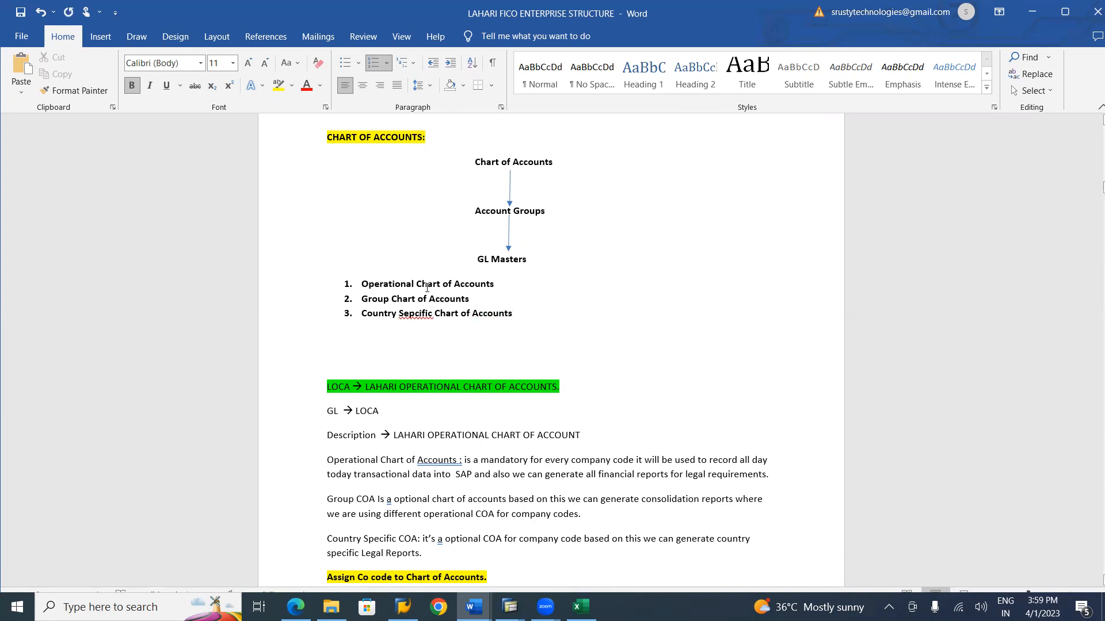
{"action": "right_click", "coordinate": [411, 318]}
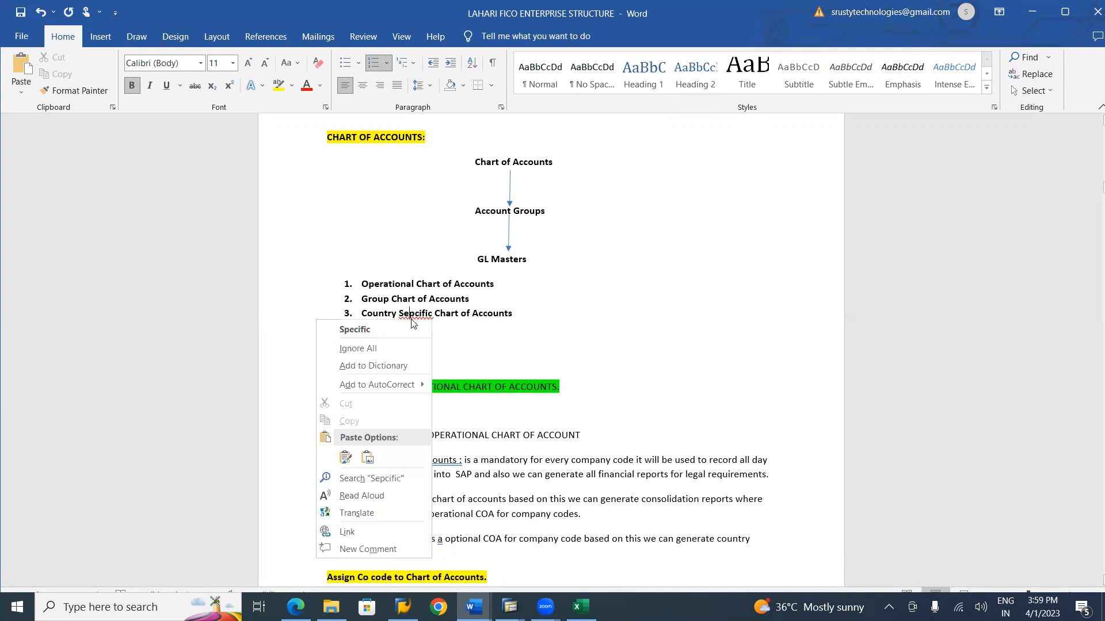
{"action": "left_click", "coordinate": [375, 330]}
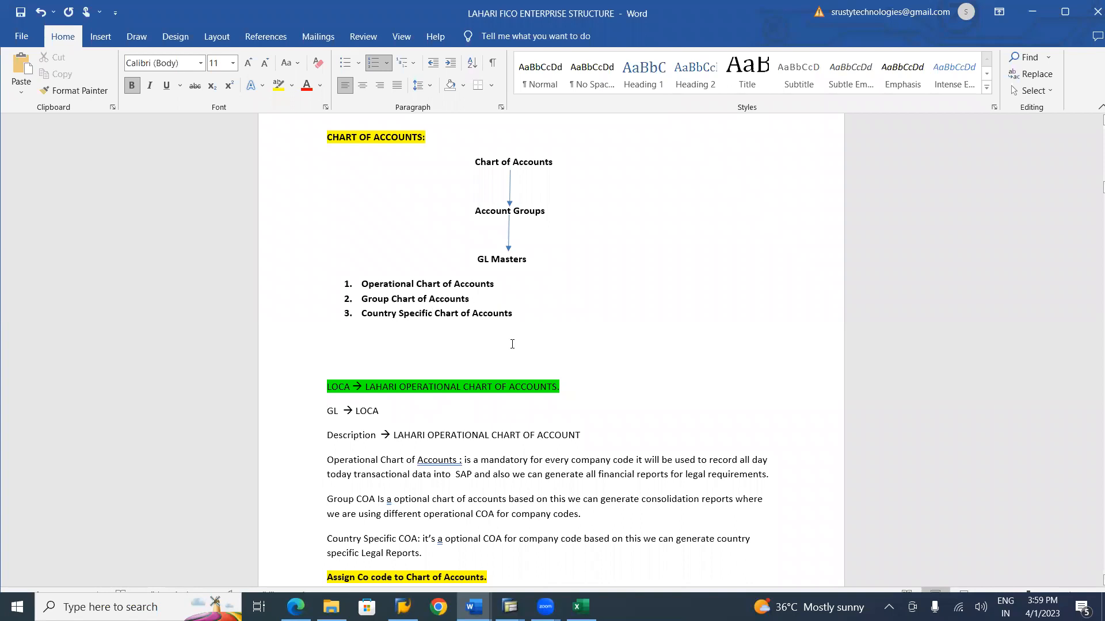
- Mark Operational Chart of Accounts as (Required) and Group Chart of Accounts as (Optional), with each note spaced after its item
{"action": "double_click", "coordinate": [510, 278]}
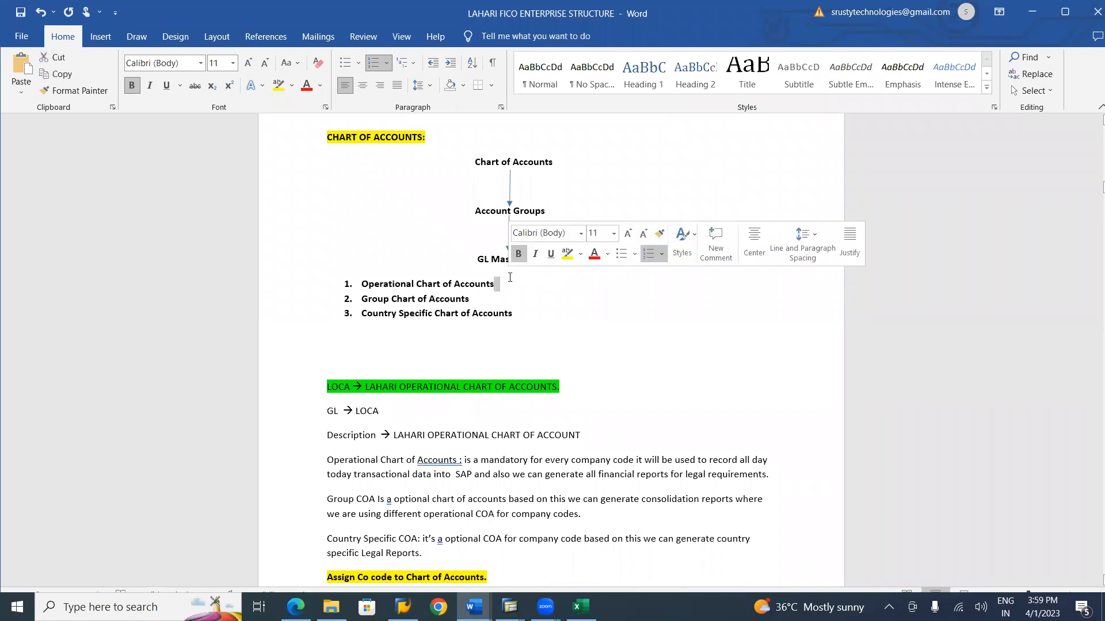
{"action": "left_click", "coordinate": [511, 293]}
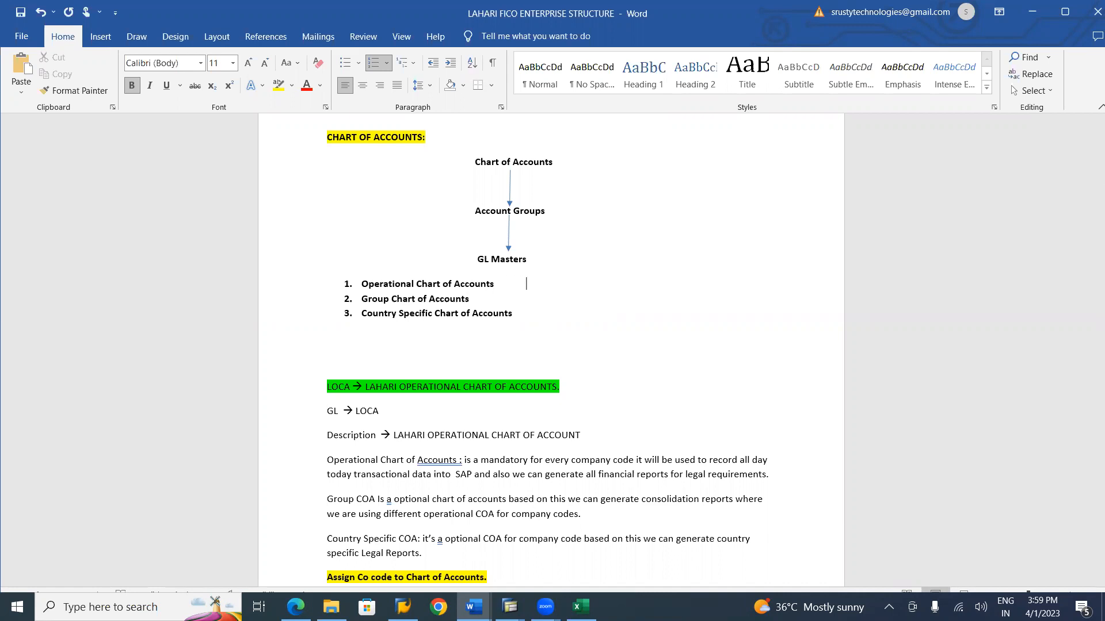
{"action": "type", "text": "(Requi"}
{"action": "type", "text": "red"}
{"action": "type", "text": ")        "}
{"action": "type", "text": " (Optio"}
{"action": "type", "text": "na"}
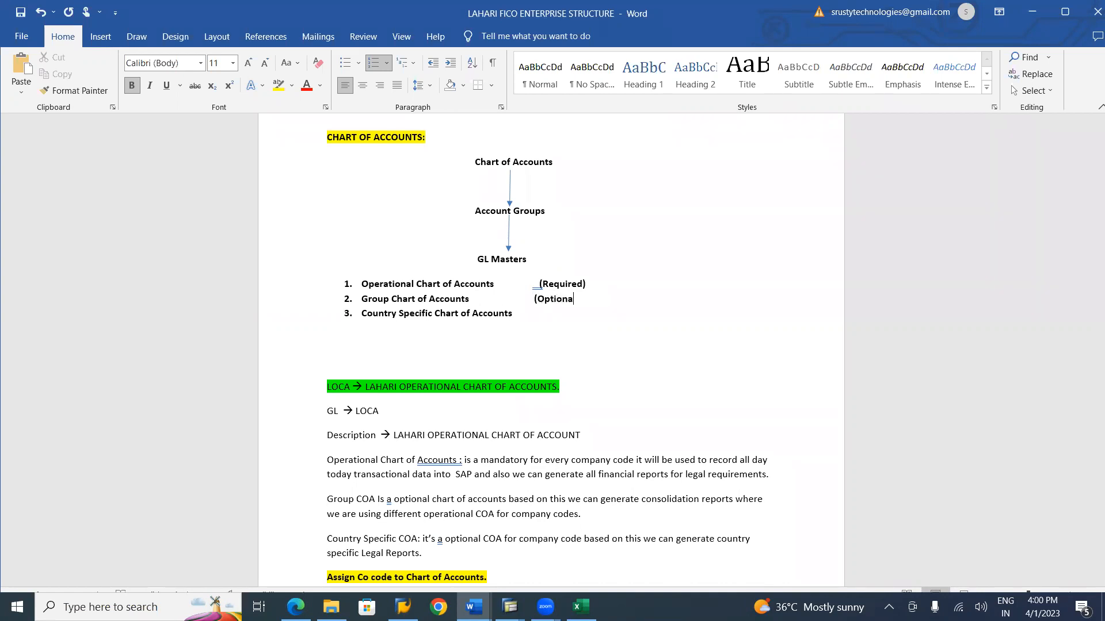
{"action": "type", "text": "l)"}
- Try to shift the (Optional) note on the Group Chart of Accounts line further along
{"action": "left_click", "coordinate": [533, 298]}
{"action": "key", "text": "Tab"}
{"action": "key", "text": "ctrl+z"}
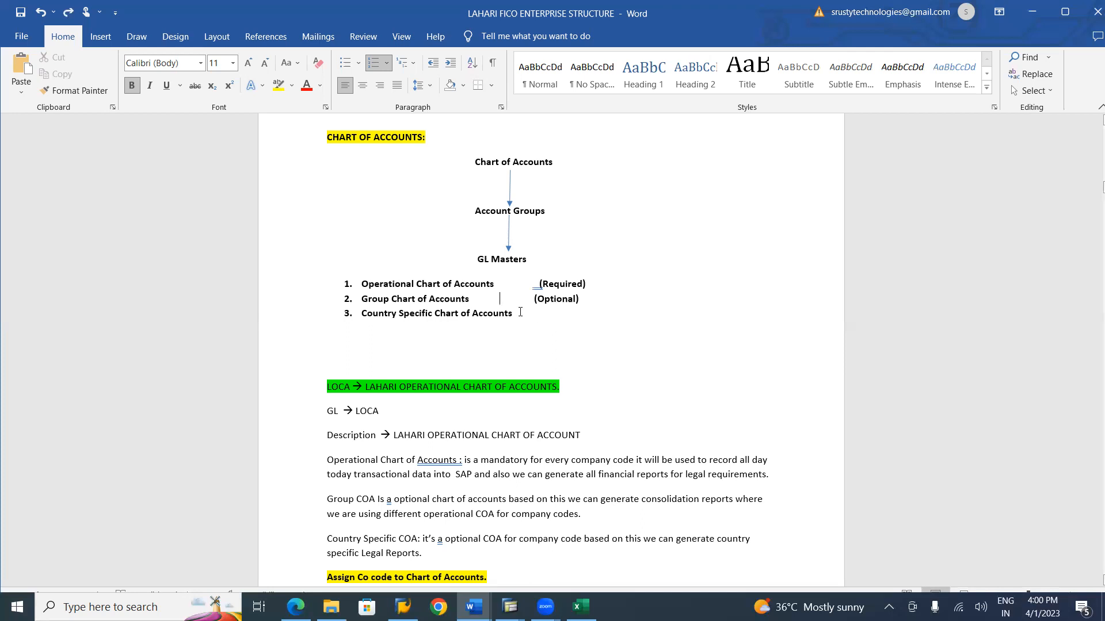
- Mark Country Specific Chart of Accounts as (Optional), aligned with the note on the line above
{"action": "key", "text": "Tab"}
{"action": "type", "text": "(Option"}
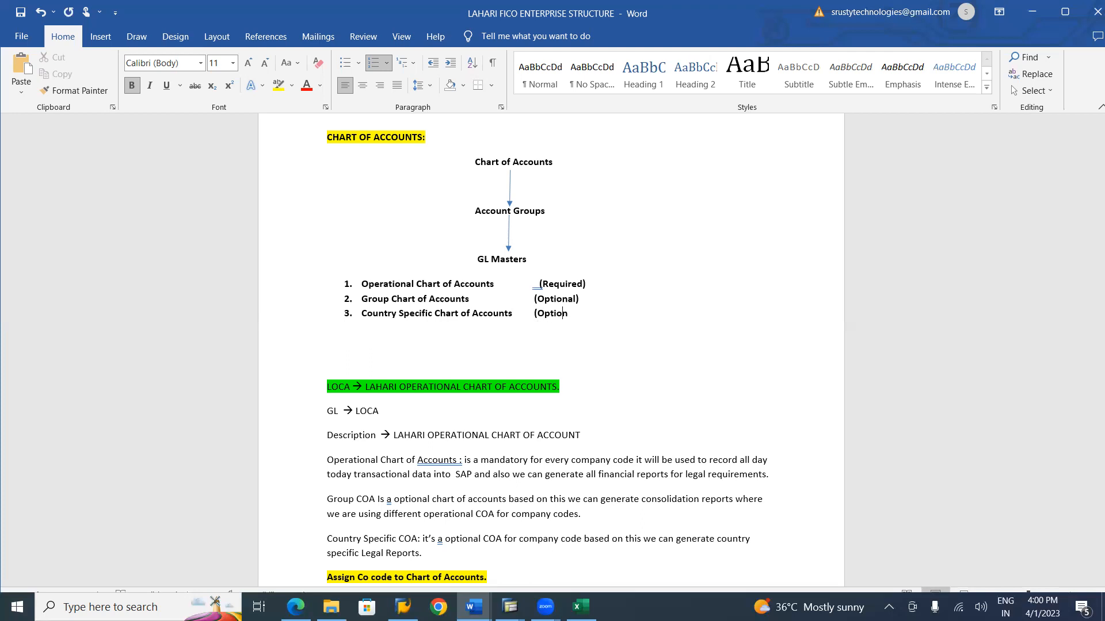
{"action": "type", "text": "al)"}
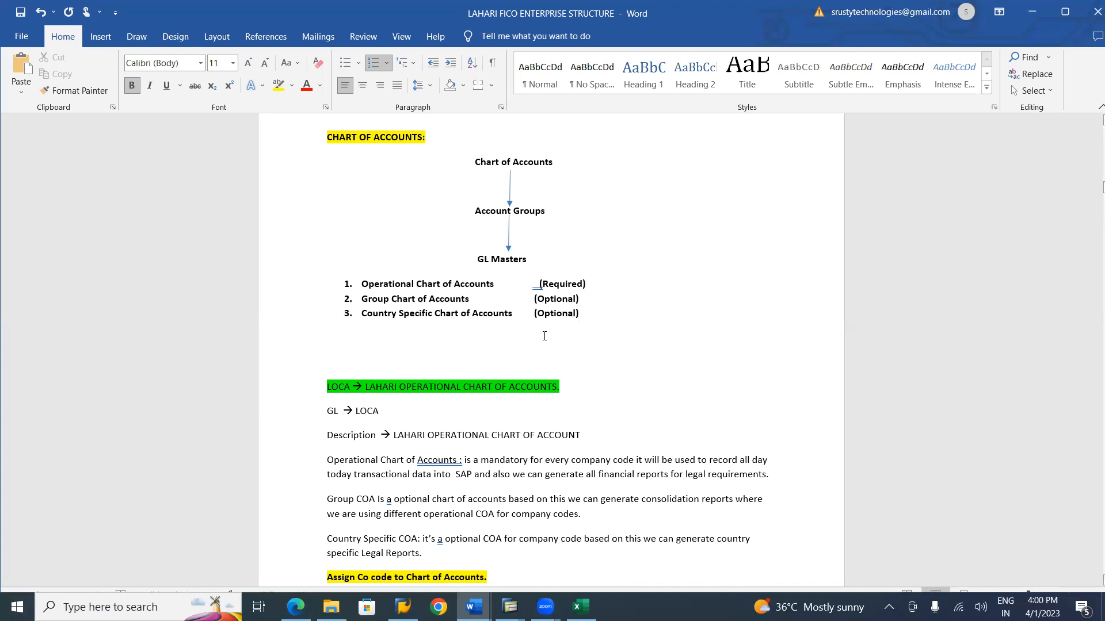
- End the numbered list and add the line 1:N below it, followed by blank lines
{"action": "key", "text": "Return"}
{"action": "key", "text": "BackSpace"}
{"action": "key", "text": "BackSpace"}
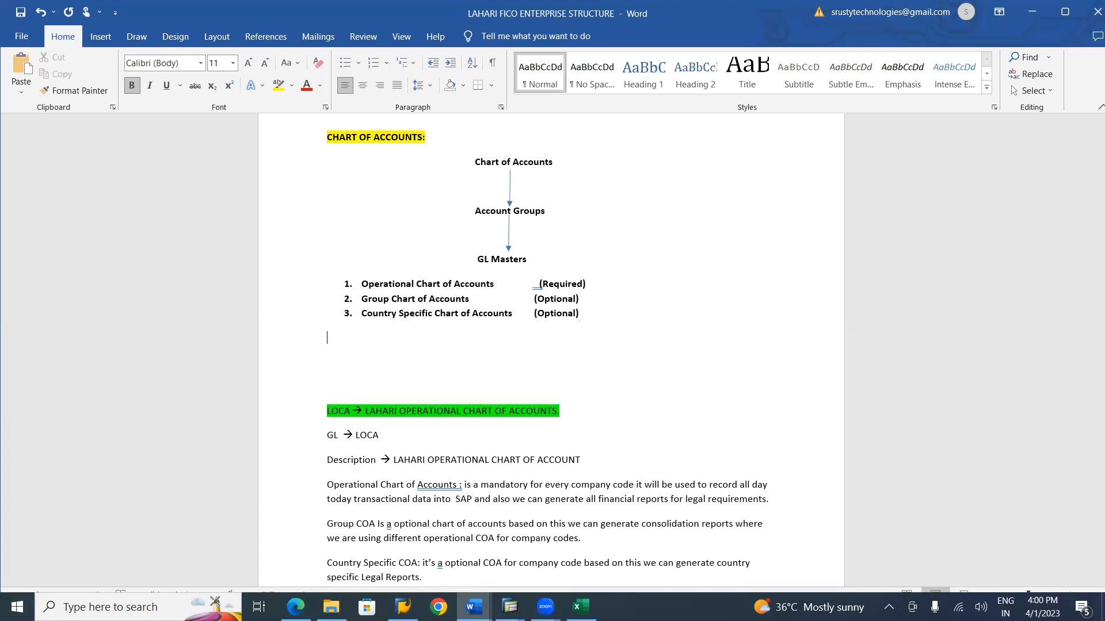
{"action": "key", "text": "Return"}
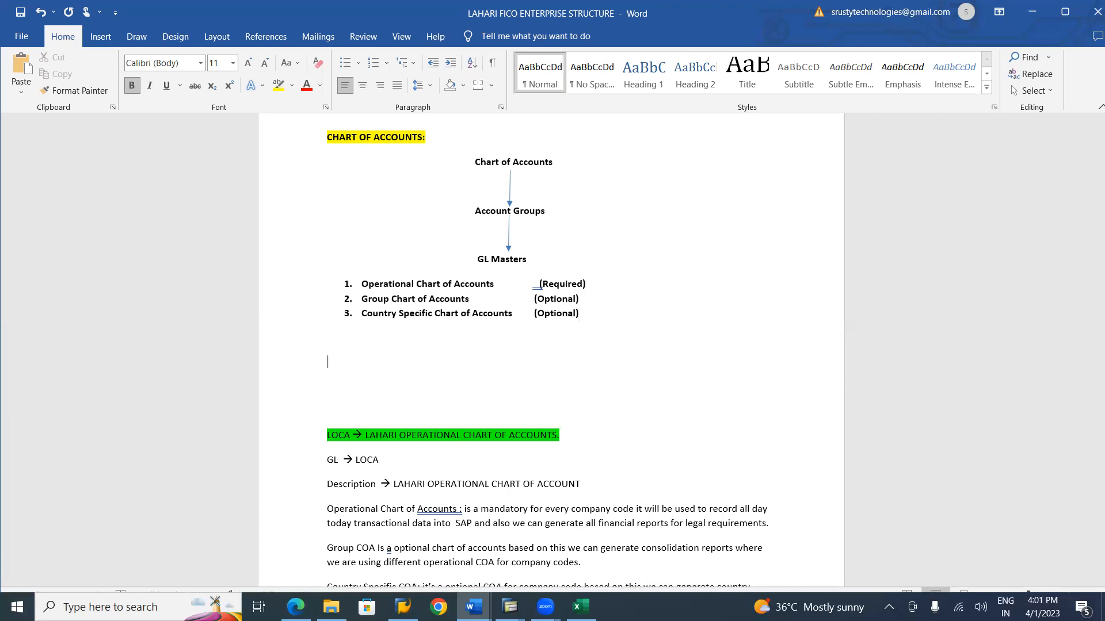
{"action": "type", "text": "1:N"}
{"action": "key", "text": "Tab"}
{"action": "key", "text": "Return"}
{"action": "key", "text": "Return"}
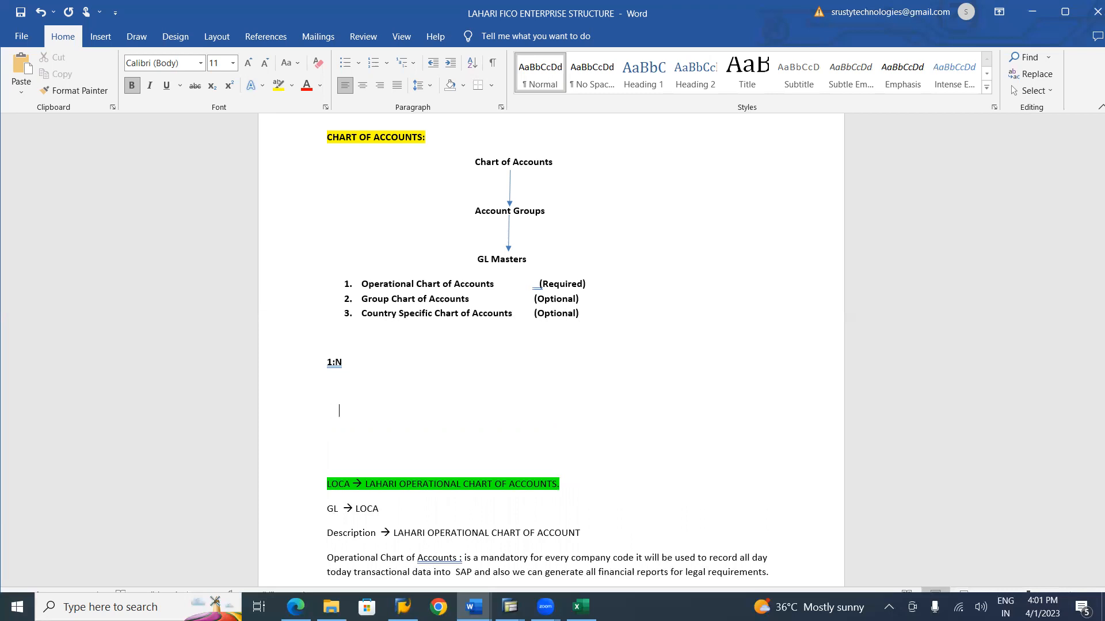
- Add an indented LOCA entry below 1:N and a spaced row of company codes LI01, LI02 and LU01 beneath it
{"action": "key", "text": "Up"}
{"action": "type", "text": "LOCA"}
{"action": "key", "text": "Return"}
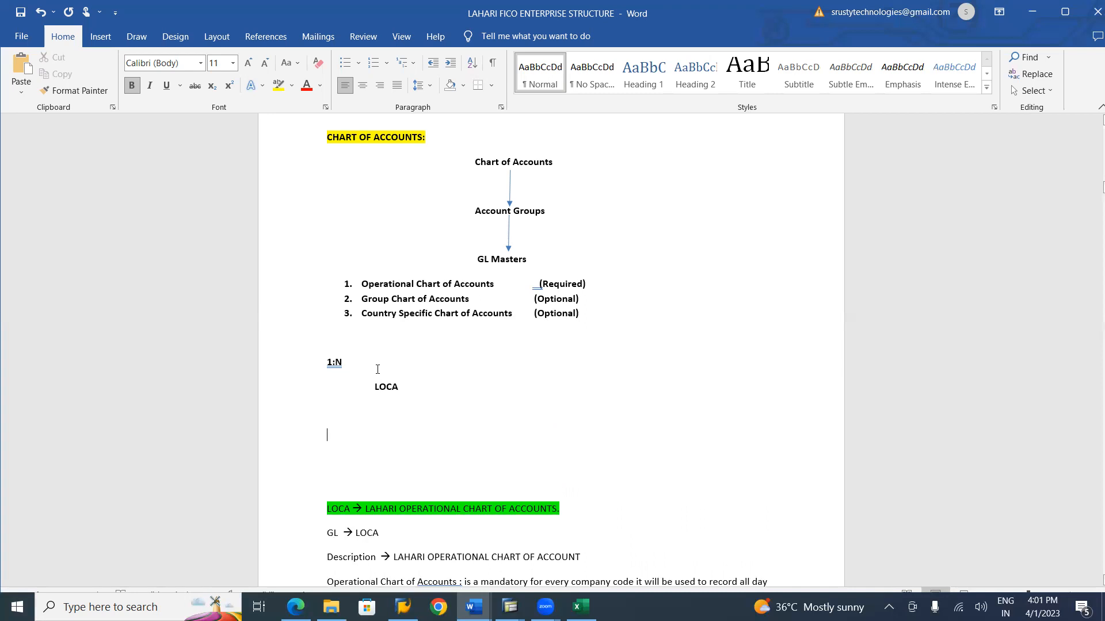
{"action": "type", "text": "L"}
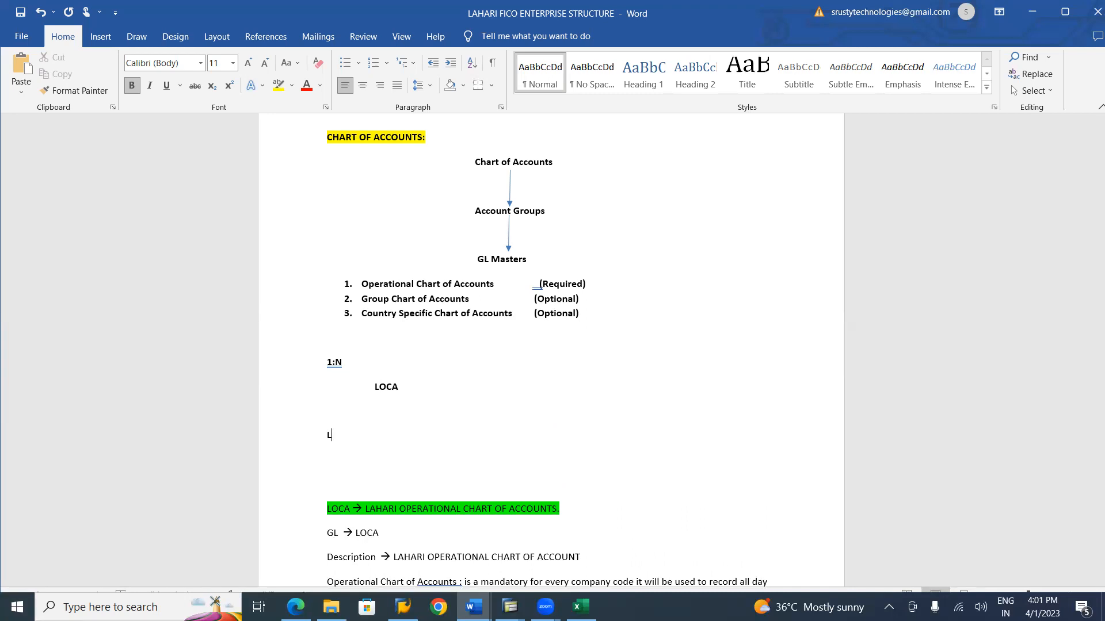
{"action": "type", "text": "I01          LI02       LU01"}
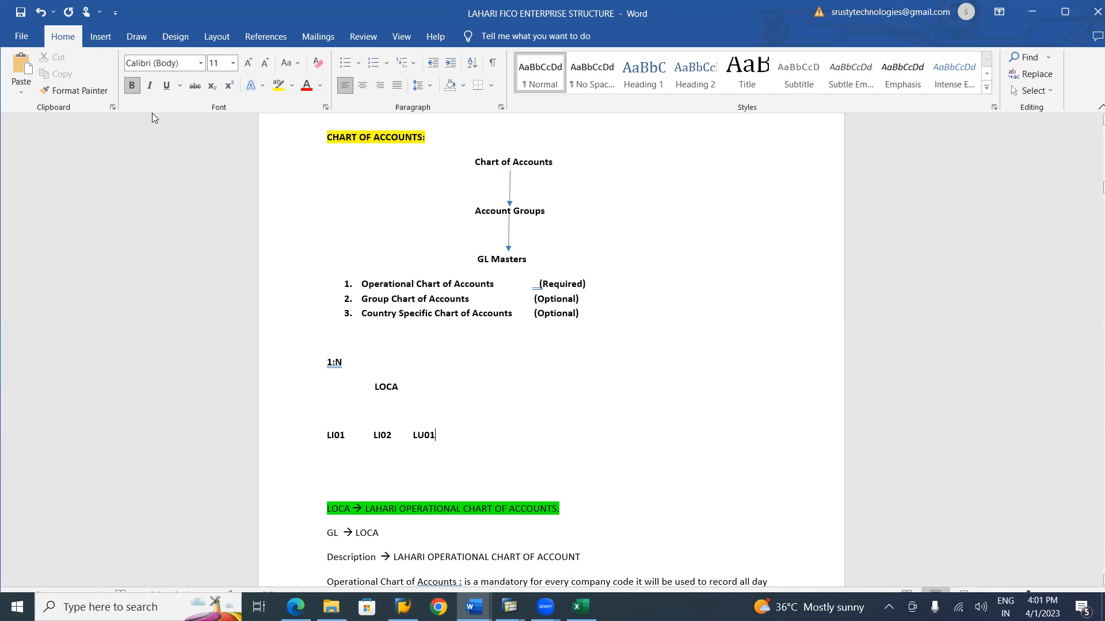
- Draw three arrows from LOCA, one each to the company codes LI01, LI02 and LU01
{"action": "left_click", "coordinate": [103, 39]}
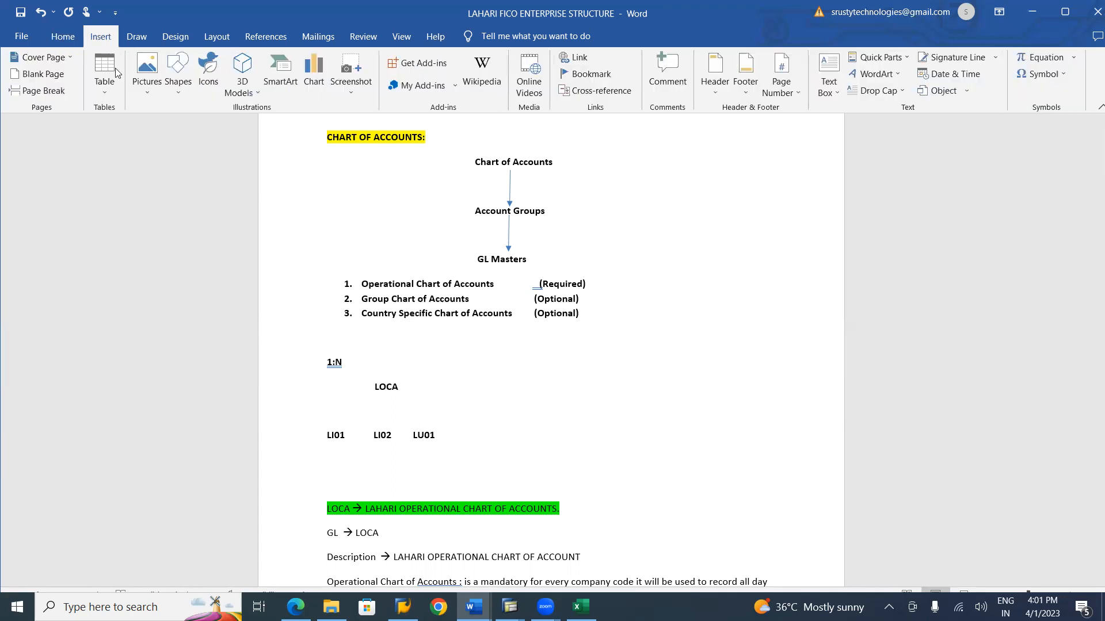
{"action": "left_click", "coordinate": [179, 90]}
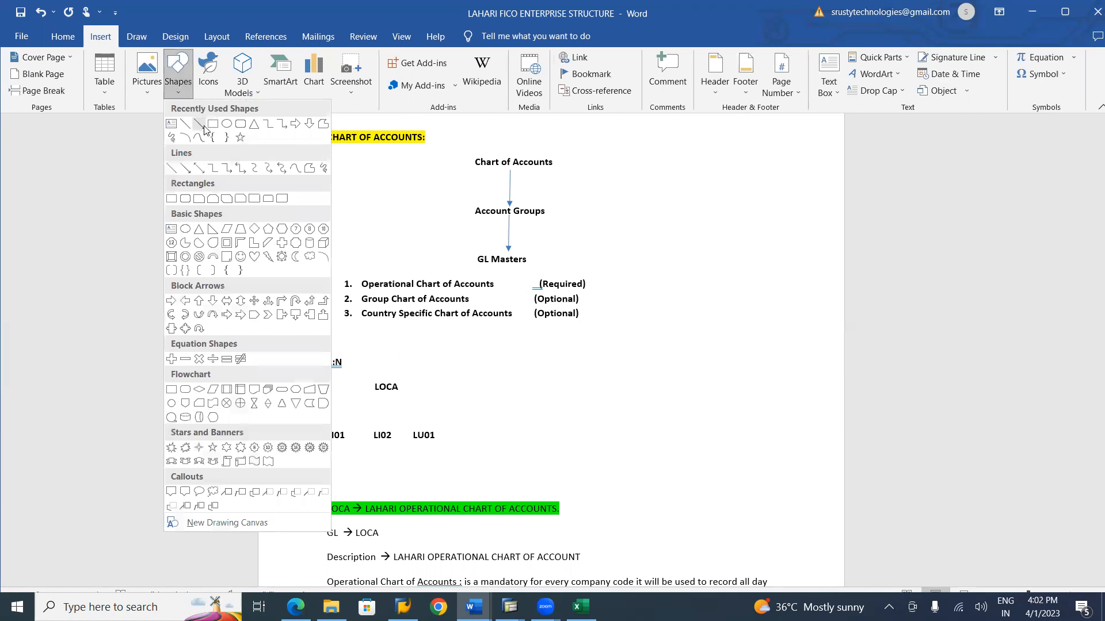
{"action": "left_click", "coordinate": [199, 124]}
{"action": "left_click_drag", "start_coordinate": [380, 394], "coordinate": [344, 426]}
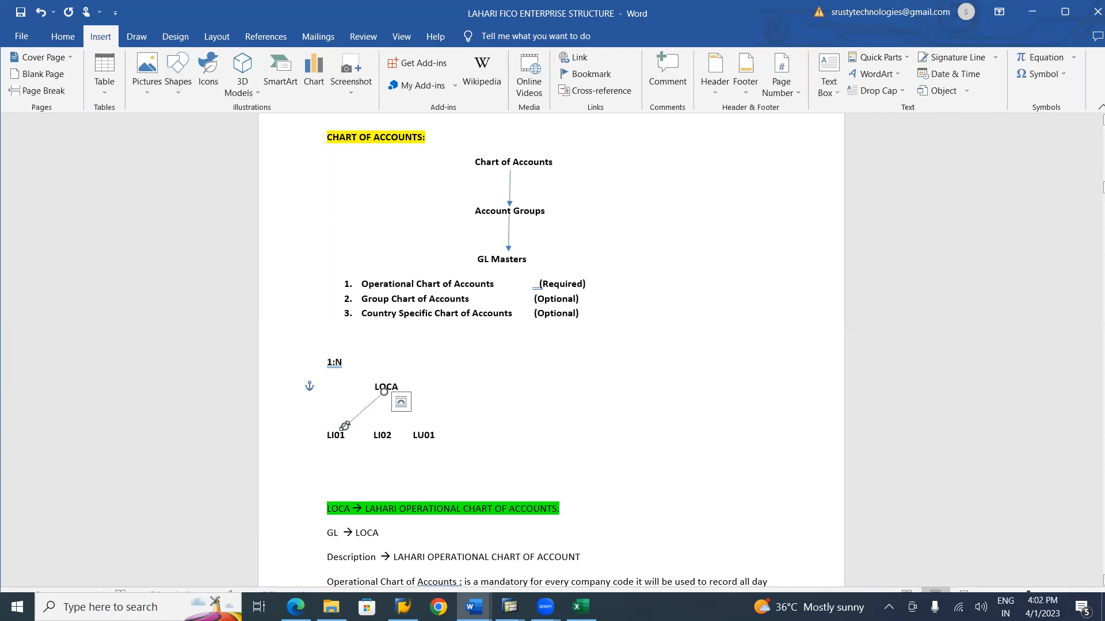
{"action": "left_click", "coordinate": [42, 60]}
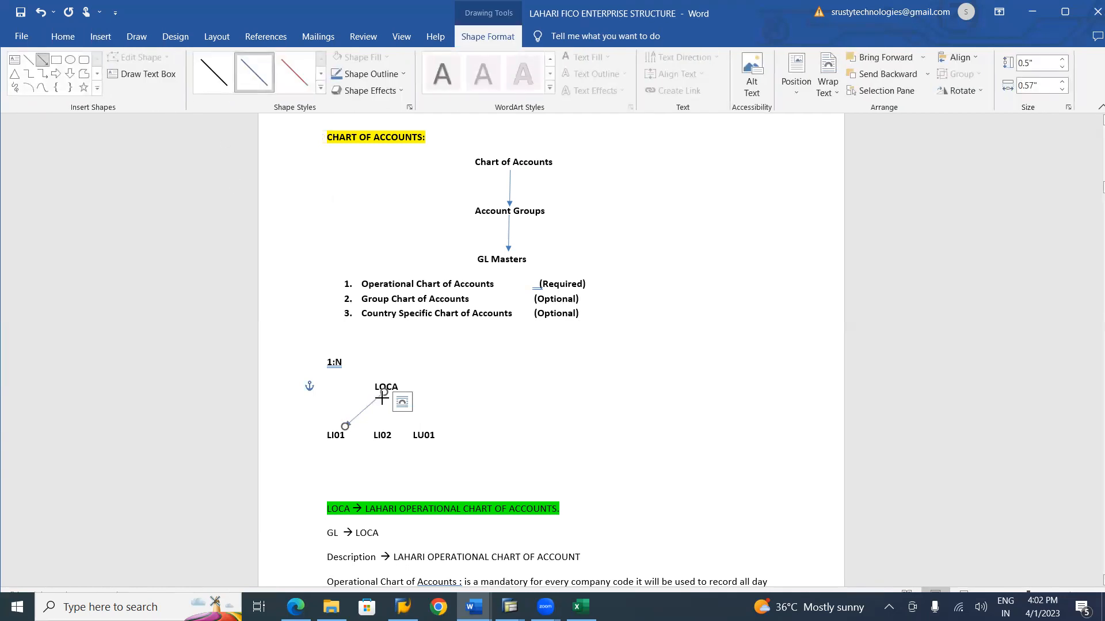
{"action": "left_click_drag", "start_coordinate": [384, 393], "coordinate": [386, 430]}
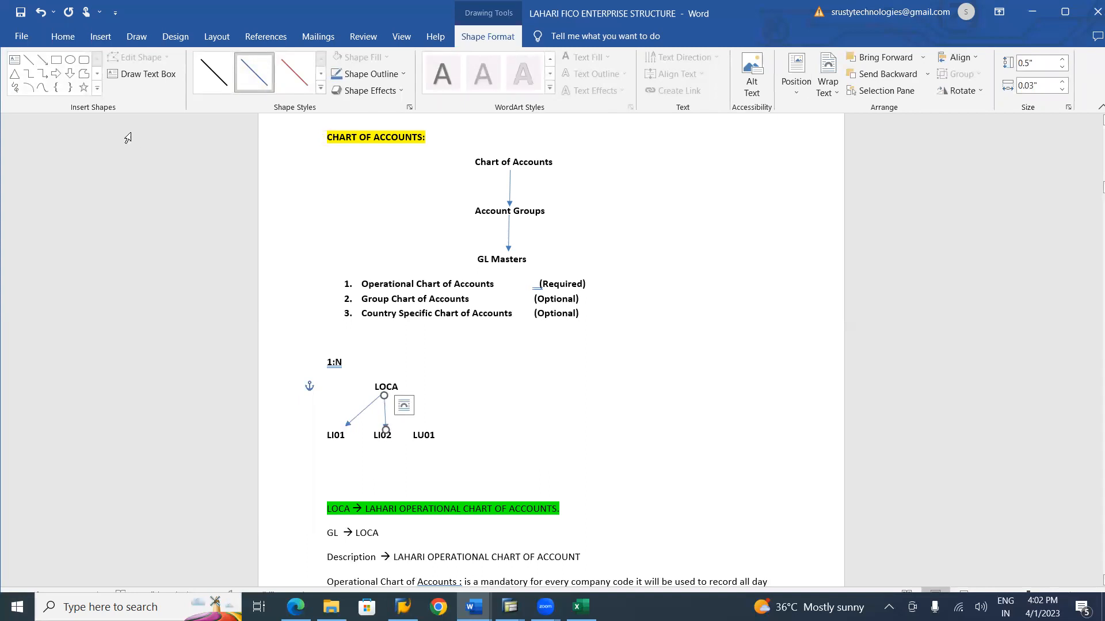
{"action": "left_click", "coordinate": [43, 61]}
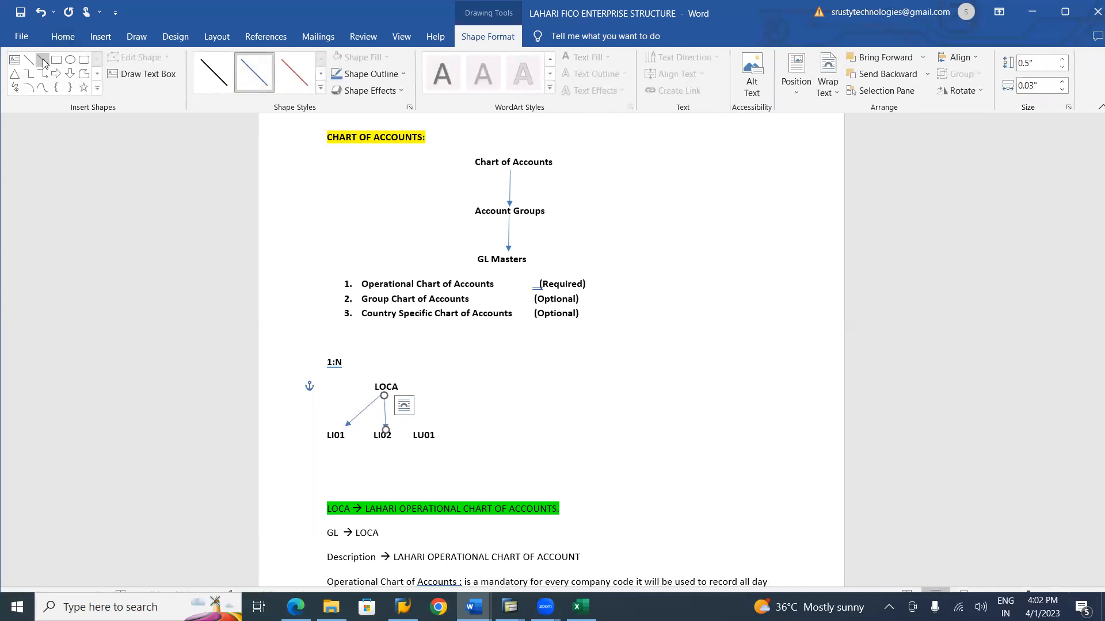
{"action": "left_click_drag", "start_coordinate": [384, 395], "coordinate": [425, 421]}
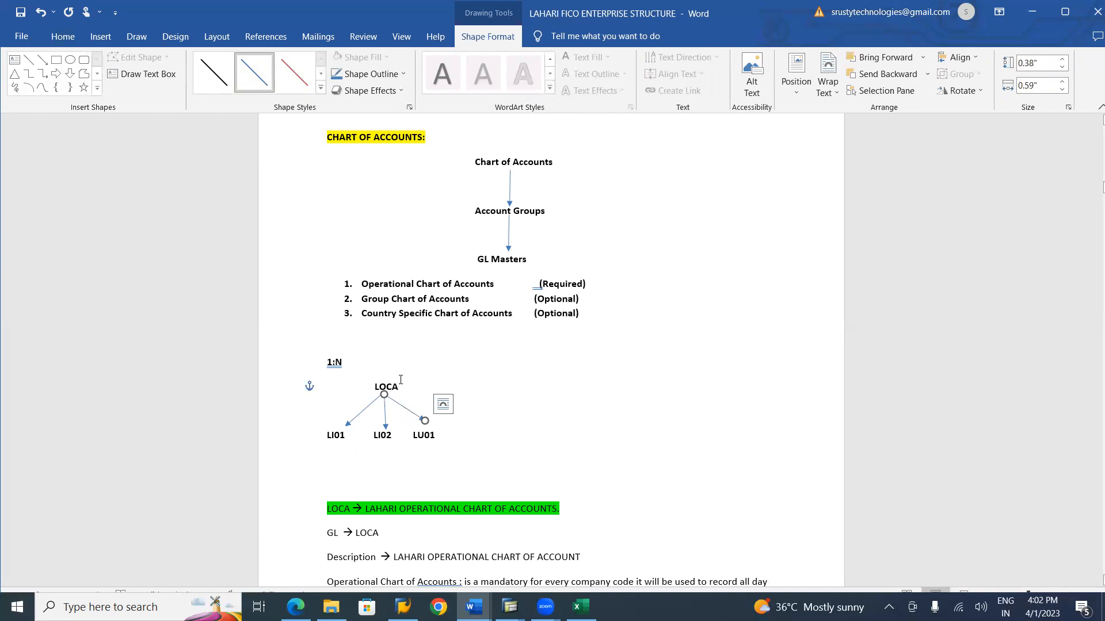
- Add a widely spaced 1:1 label on the same line as 1:N
{"action": "left_click", "coordinate": [369, 361]}
{"action": "key", "text": "Tab"}
{"action": "key", "text": "Tab"}
{"action": "key", "text": "Tab"}
{"action": "key", "text": "Tab"}
{"action": "key", "text": "Tab"}
{"action": "key", "text": "Tab"}
{"action": "type", "text": "1:1"}
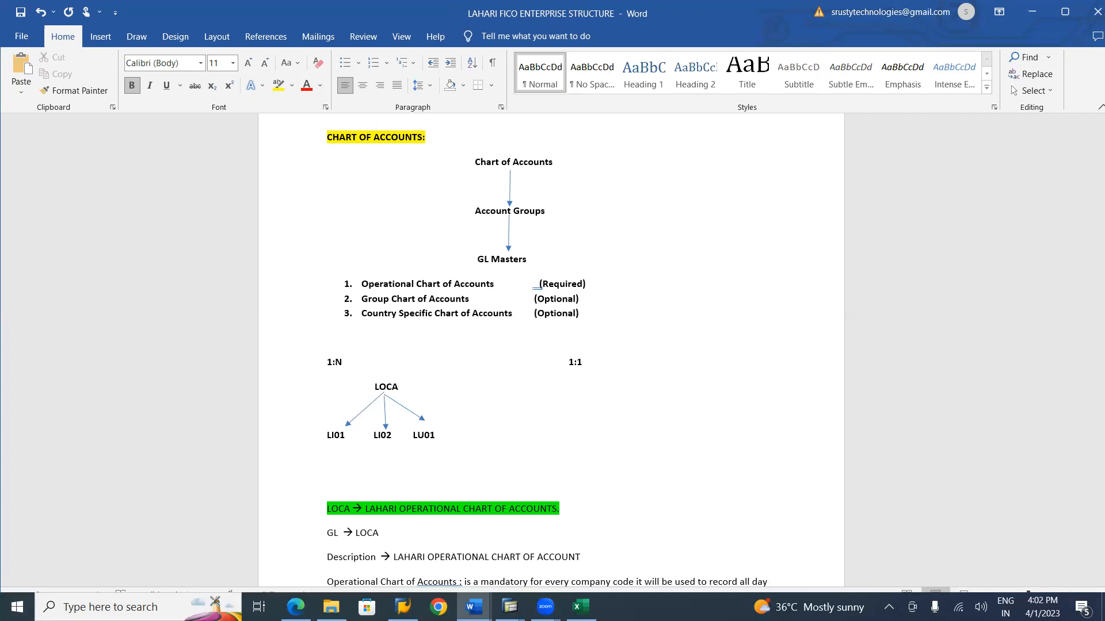
- Add the spaced entries LOC1, LOC2 and LOC3 on the LOCA line, beneath the 1:1 label
{"action": "left_click", "coordinate": [426, 387]}
{"action": "double_click", "coordinate": [542, 386]}
{"action": "type", "text": "LOC1"}
{"action": "key", "text": "Tab"}
{"action": "key", "text": "Tab"}
{"action": "key", "text": "ctrl+z"}
{"action": "key", "text": "ctrl+z"}
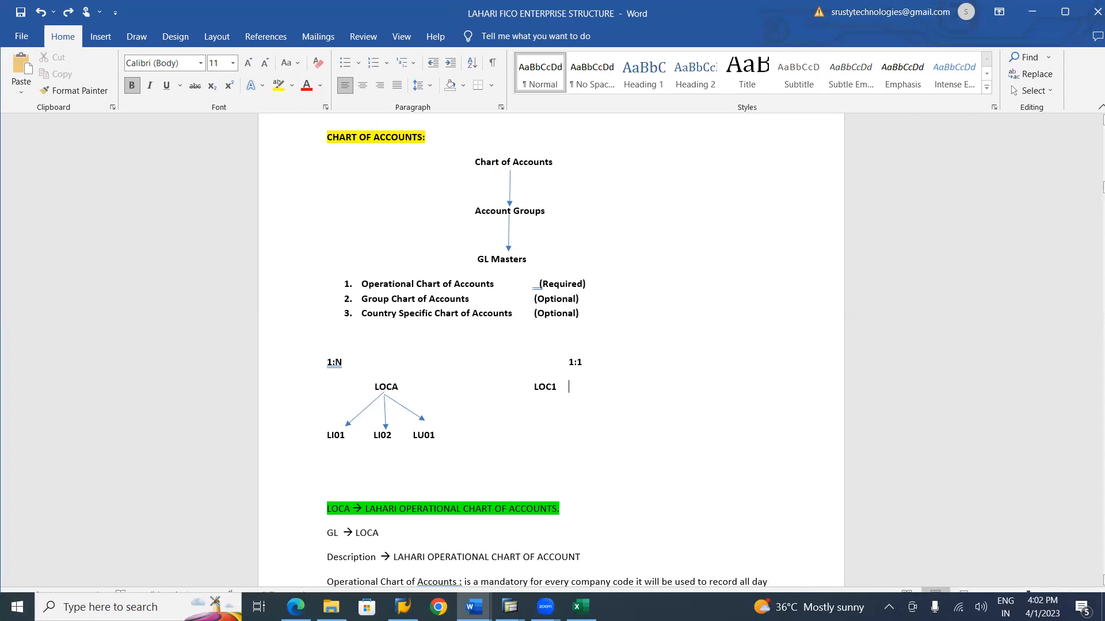
{"action": "type", "text": "LOC2                    "}
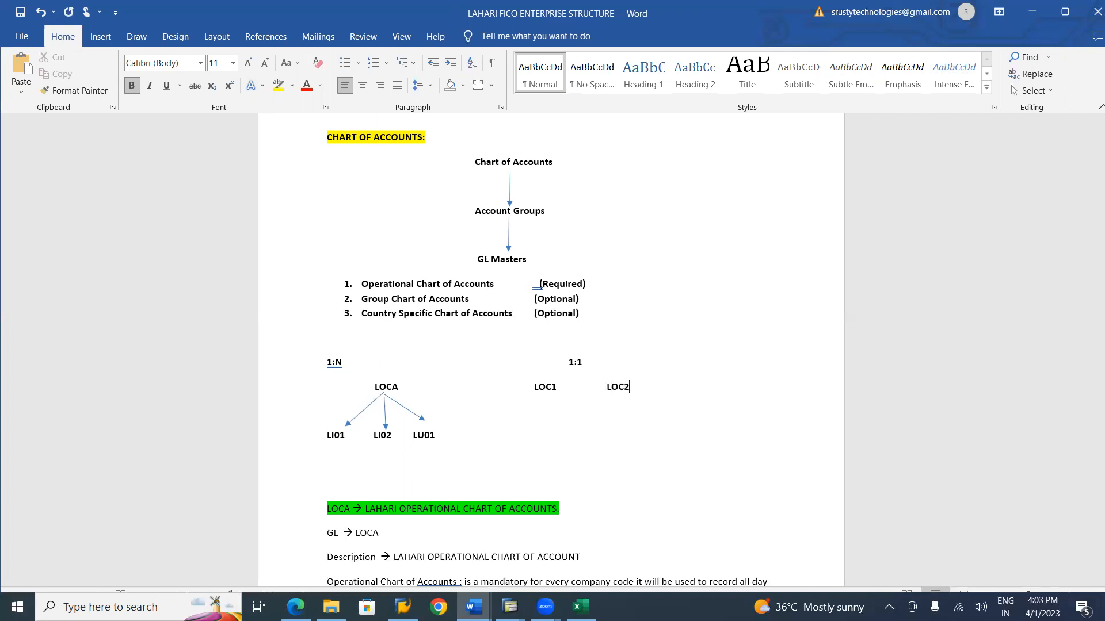
{"action": "type", "text": "LOC"}
{"action": "type", "text": "3"}
- Add company codes LI01, LI02 and LU01 beneath LOC1, LOC2 and LOC3, on the existing company code line
{"action": "type", "text": "L"}
{"action": "type", "text": "I01"}
{"action": "type", "text": "LI0"}
{"action": "type", "text": "2   "}
{"action": "type", "text": "  LU"}
{"action": "type", "text": "01"}
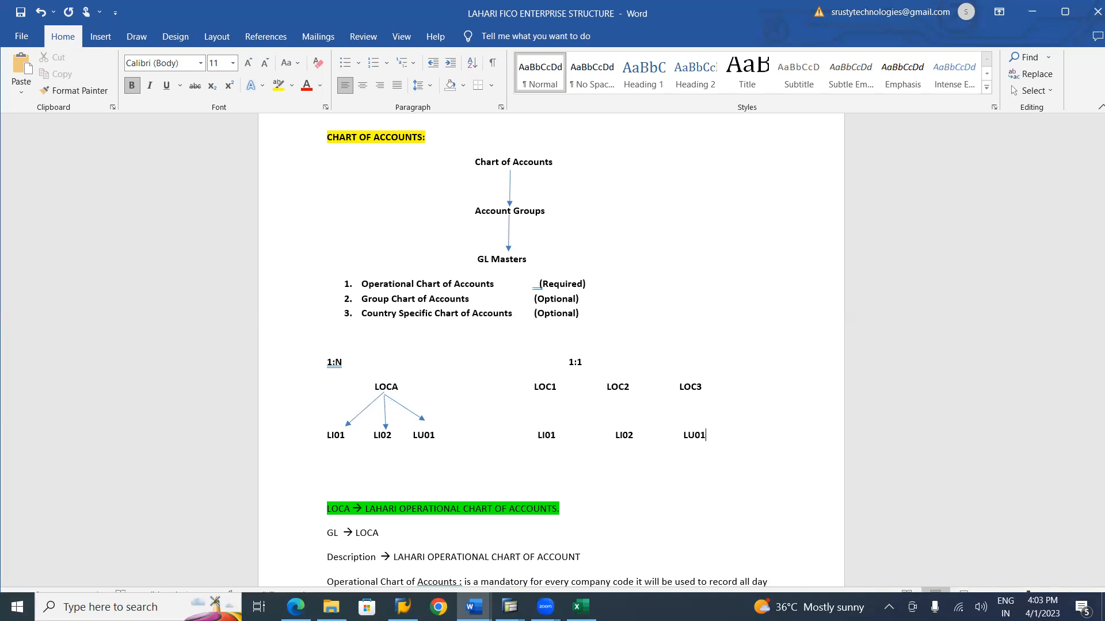
- Draw an arrow from LOC1 to LI01, from LOC2 to LI02 and from LOC3 to LU01
{"action": "left_click", "coordinate": [109, 38]}
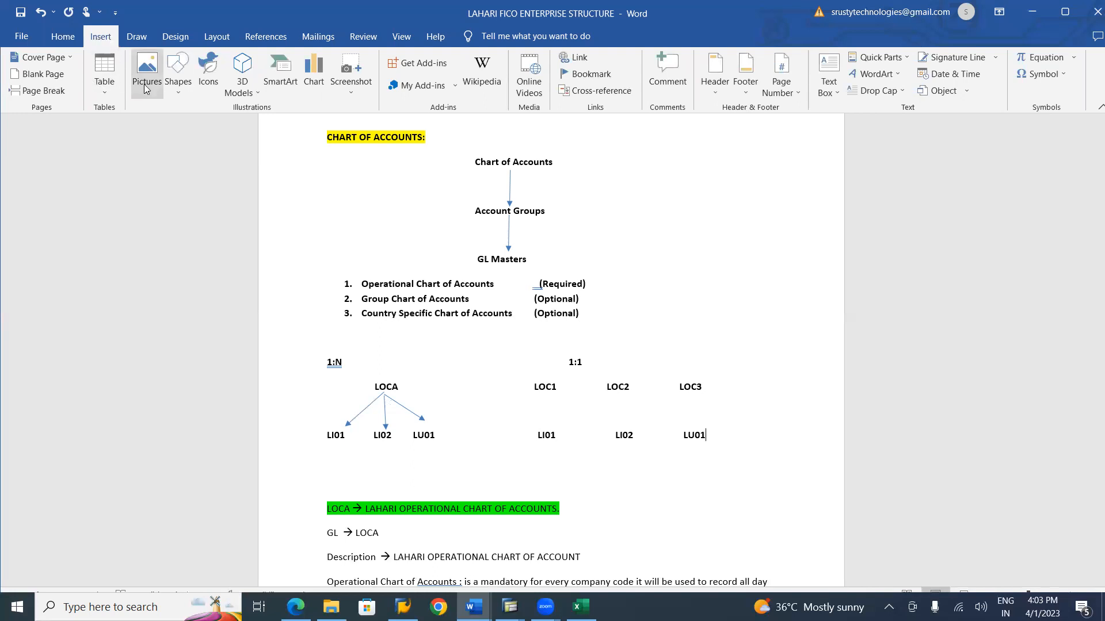
{"action": "left_click", "coordinate": [177, 86]}
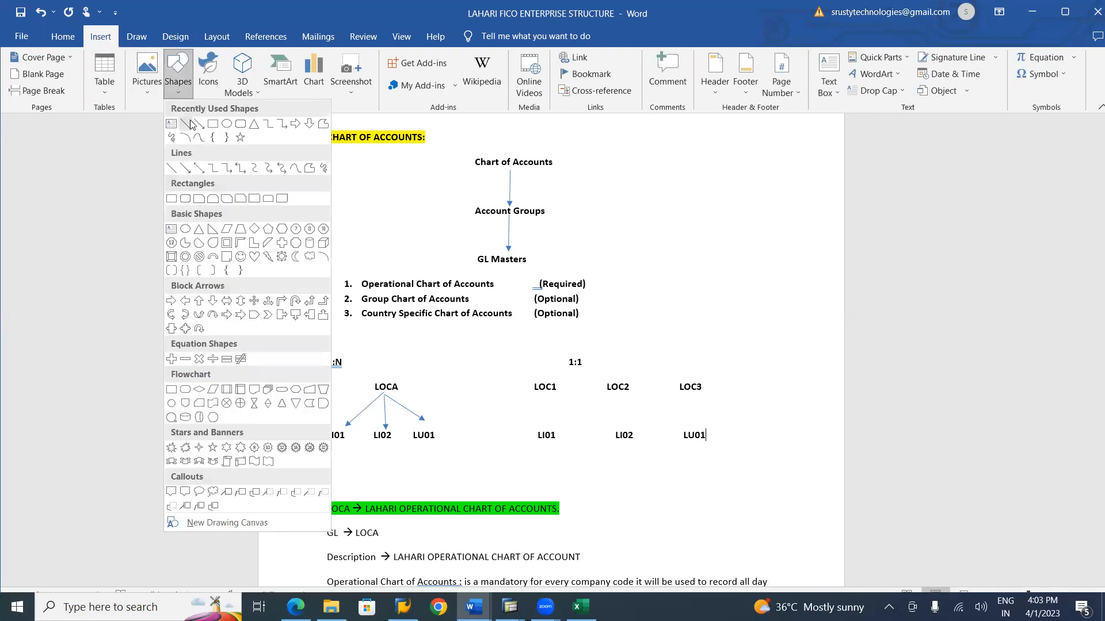
{"action": "left_click", "coordinate": [197, 123]}
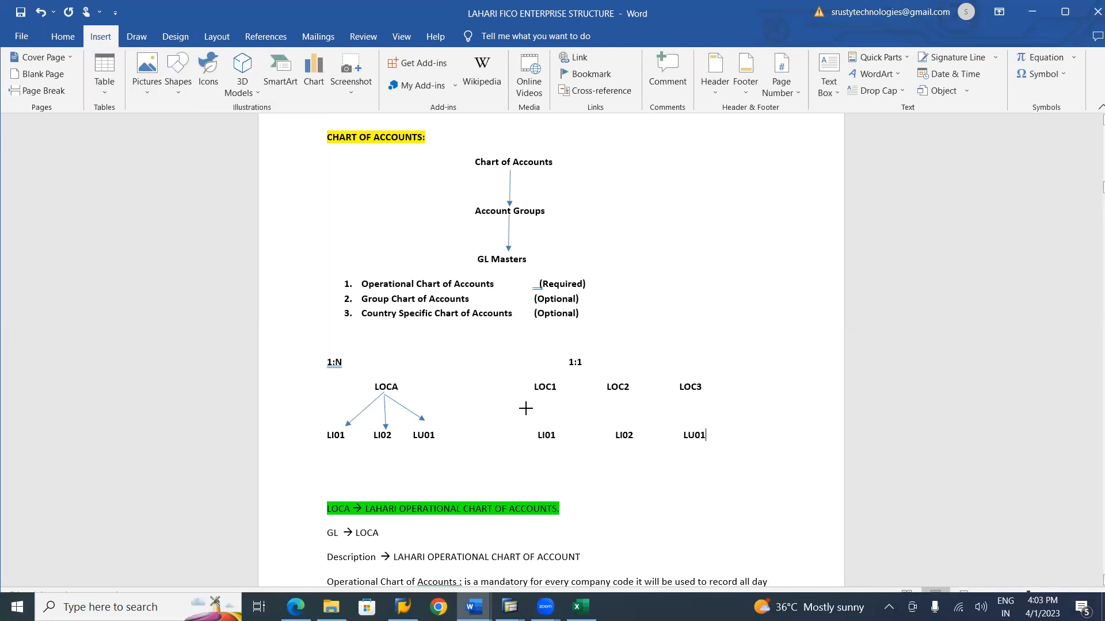
{"action": "left_click_drag", "start_coordinate": [543, 398], "coordinate": [545, 430]}
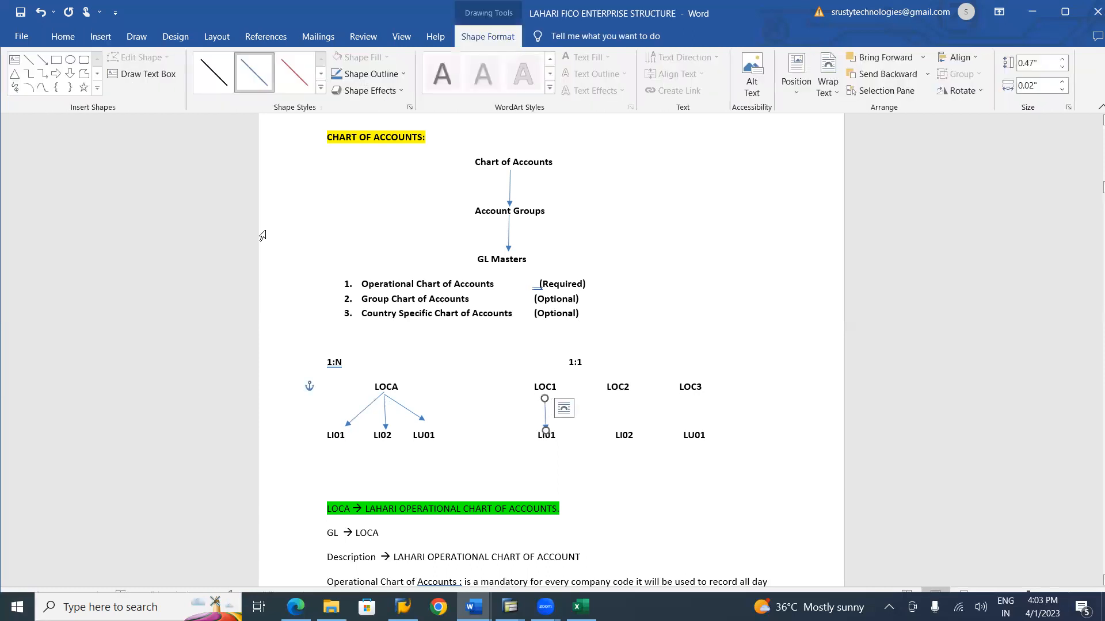
{"action": "left_click", "coordinate": [42, 59]}
{"action": "left_click_drag", "start_coordinate": [622, 395], "coordinate": [626, 427]}
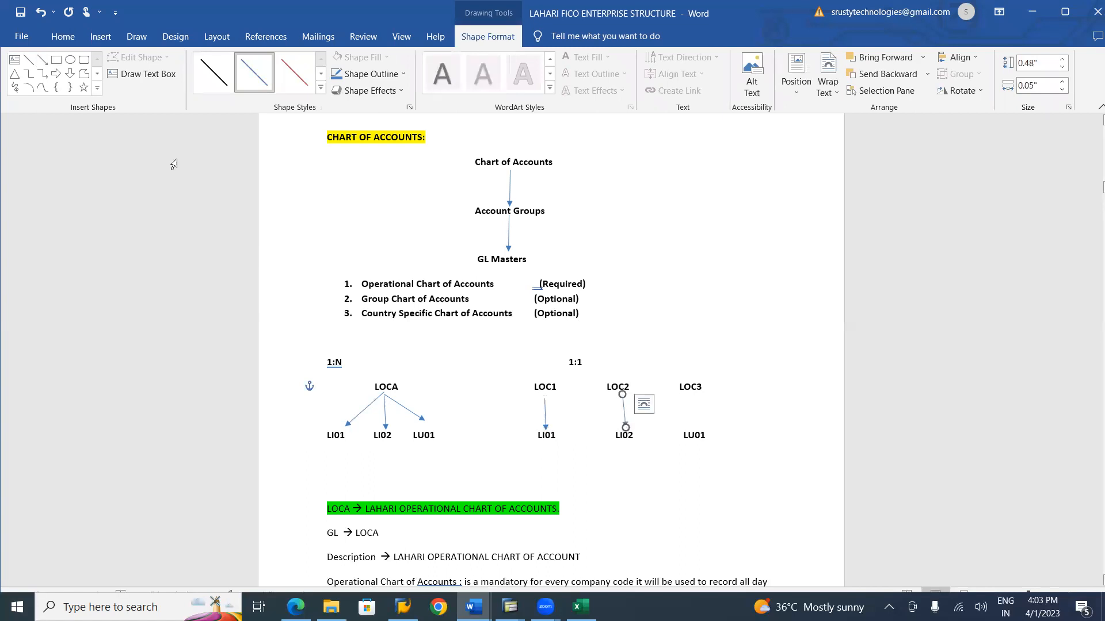
{"action": "left_click", "coordinate": [42, 59]}
{"action": "left_click_drag", "start_coordinate": [693, 394], "coordinate": [697, 428]}
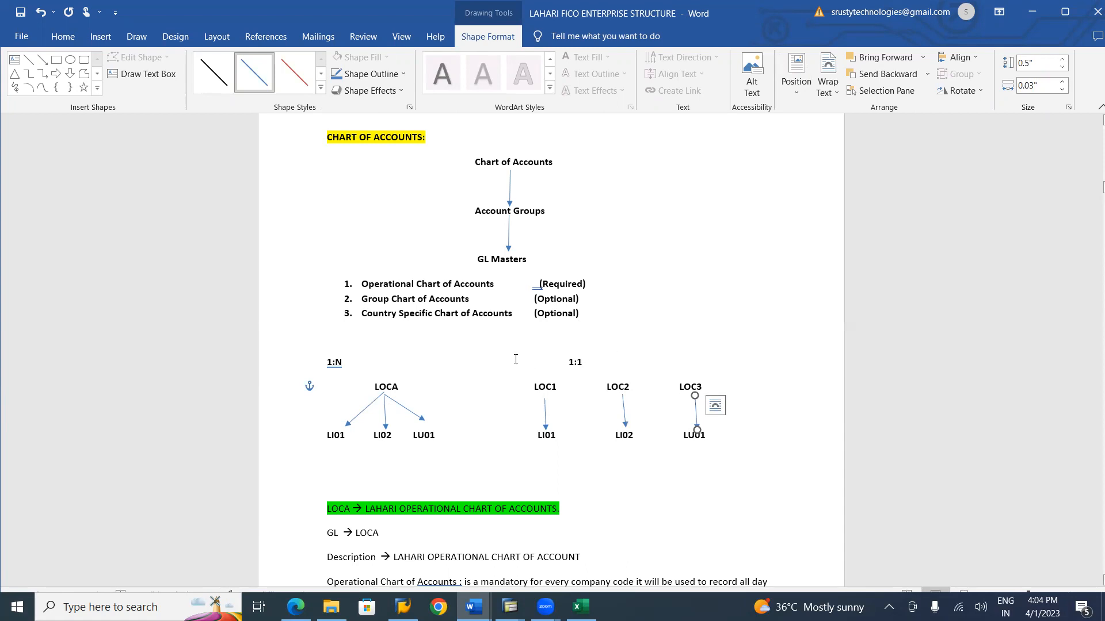
- Move the 1:1 label closer to 1:N by removing spacing, so it sits ahead of the LOC1 column
{"action": "left_click", "coordinate": [489, 356]}
{"action": "key", "text": "Delete"}
{"action": "key", "text": "Delete"}
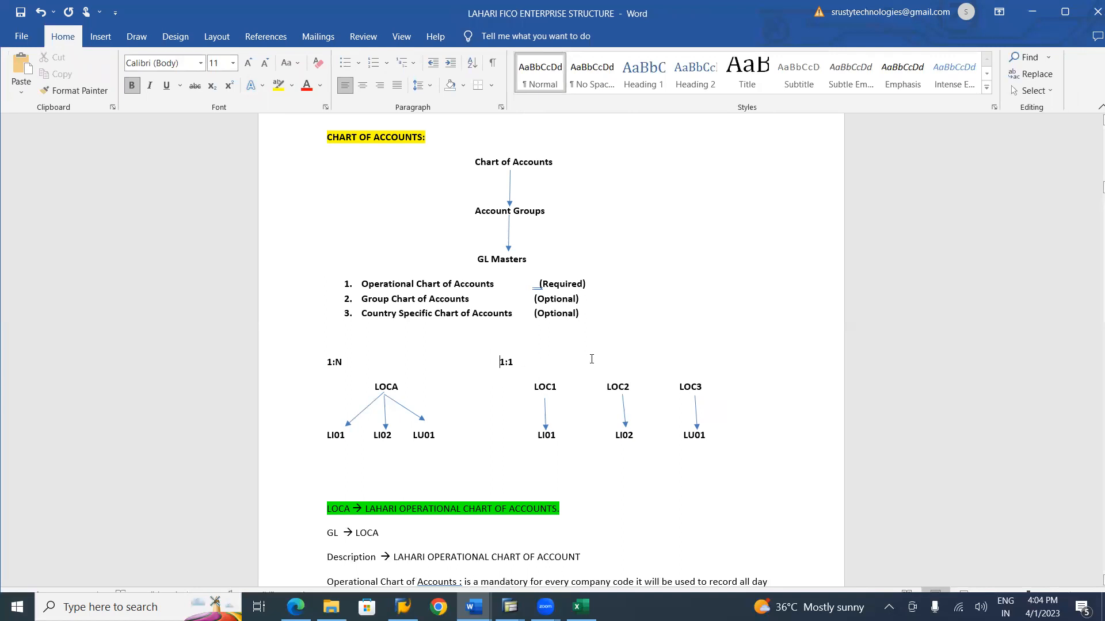
- Add an LGCA entry centred above LOC2, on the blank line over the 1:1 label
{"action": "left_click", "coordinate": [590, 340]}
{"action": "key", "text": "Tab"}
{"action": "key", "text": "Tab"}
{"action": "key", "text": "Tab"}
{"action": "key", "text": "Tab"}
{"action": "key", "text": "Tab"}
{"action": "key", "text": "Tab"}
{"action": "key", "text": "Tab"}
{"action": "key", "text": "Tab"}
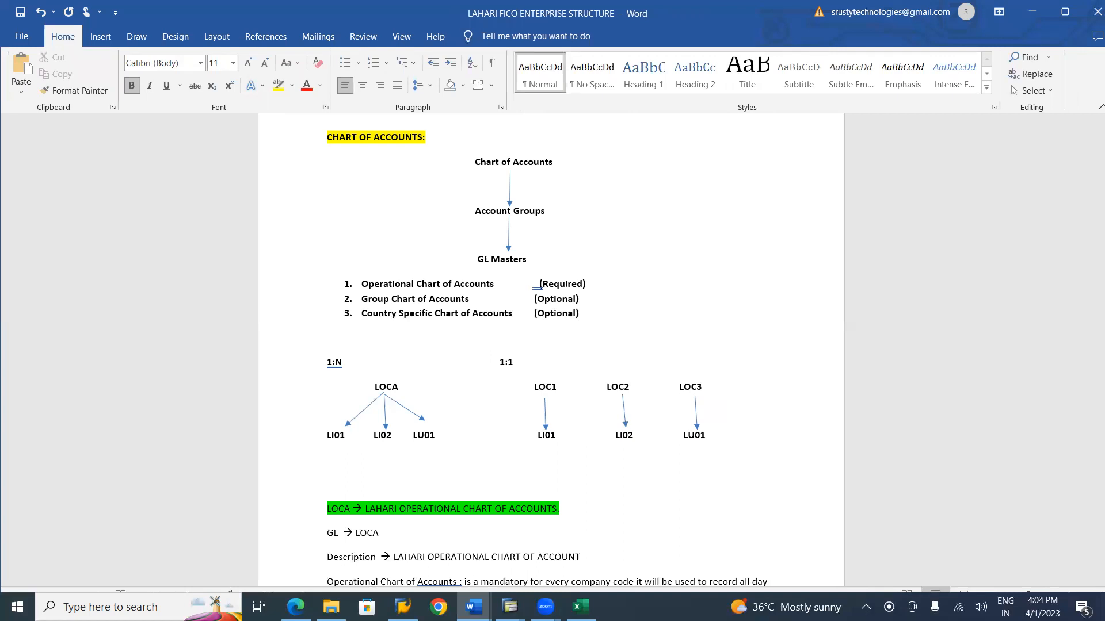
{"action": "key", "text": "BackSpace"}
{"action": "type", "text": "LGCA"}
- Draw three arrows from LGCA, one each to LOC1, LOC2 and LOC3
{"action": "left_click", "coordinate": [100, 36]}
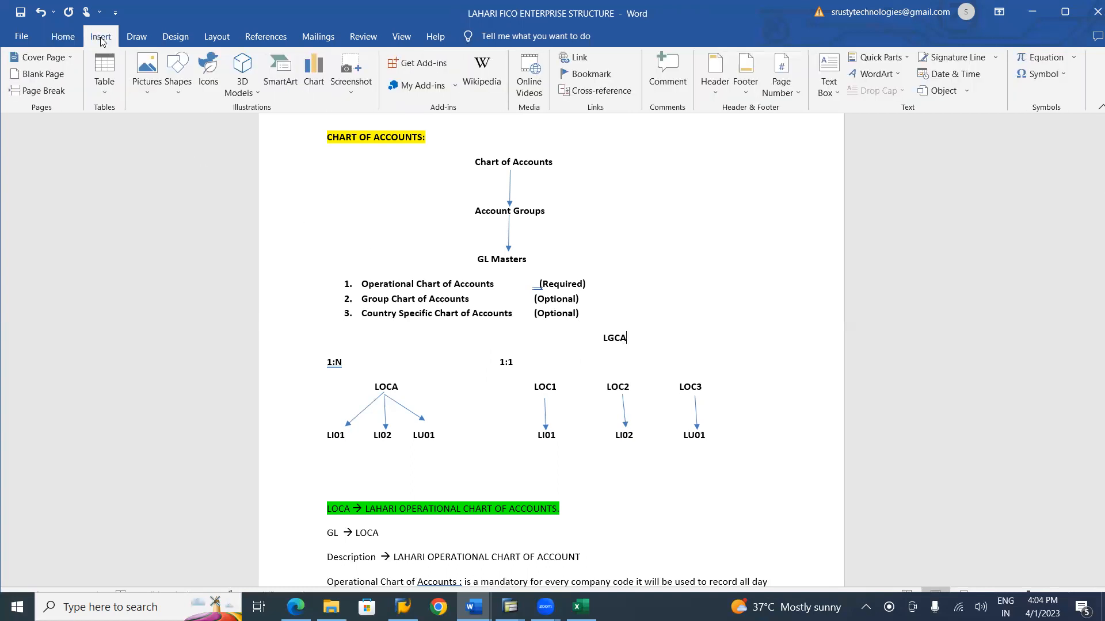
{"action": "left_click", "coordinate": [179, 96]}
{"action": "left_click", "coordinate": [199, 129]}
{"action": "left_click_drag", "start_coordinate": [613, 345], "coordinate": [551, 379]}
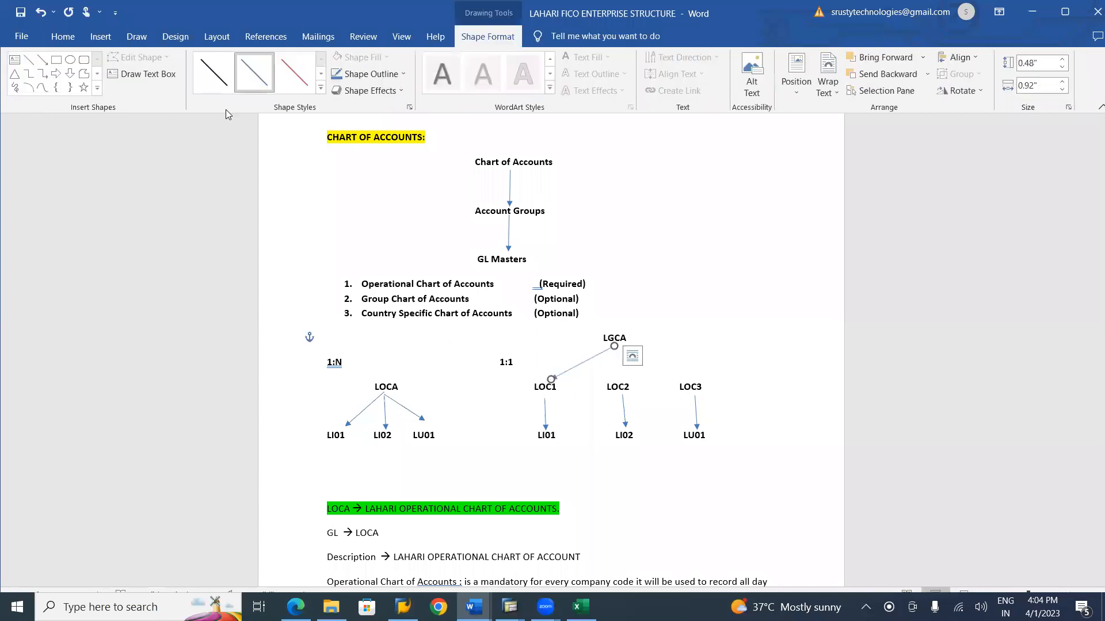
{"action": "left_click", "coordinate": [42, 59]}
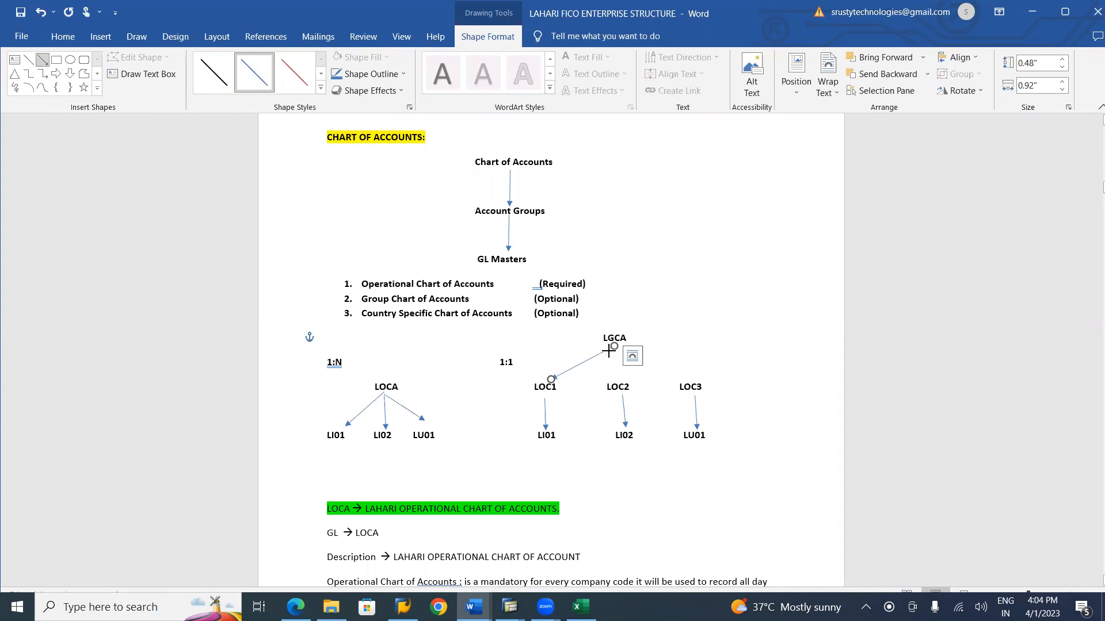
{"action": "left_click_drag", "start_coordinate": [614, 347], "coordinate": [618, 382]}
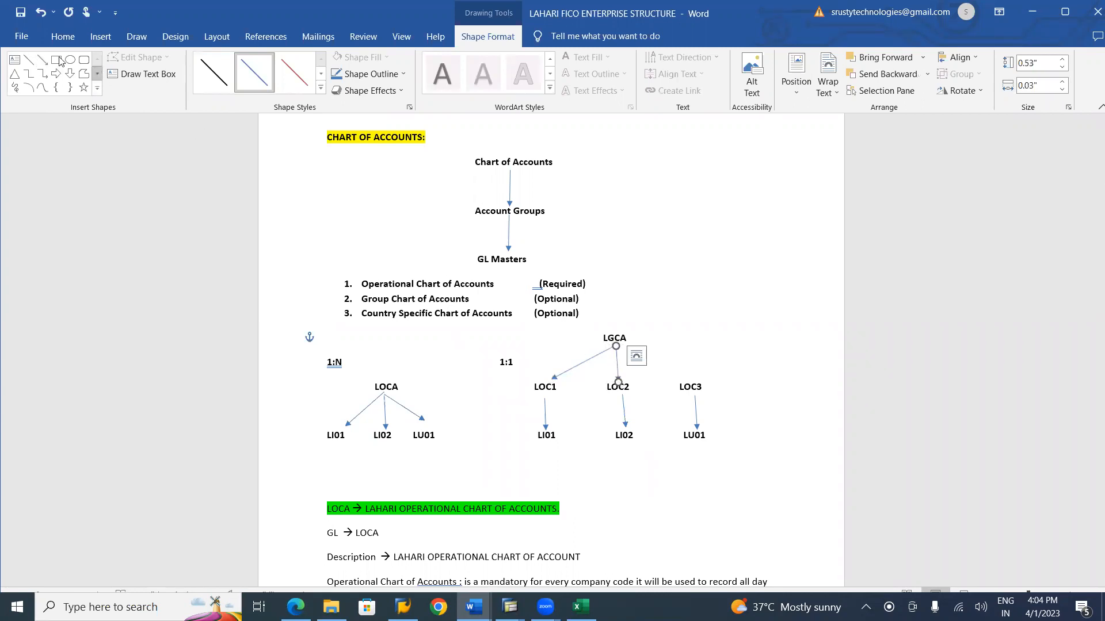
{"action": "left_click", "coordinate": [43, 59]}
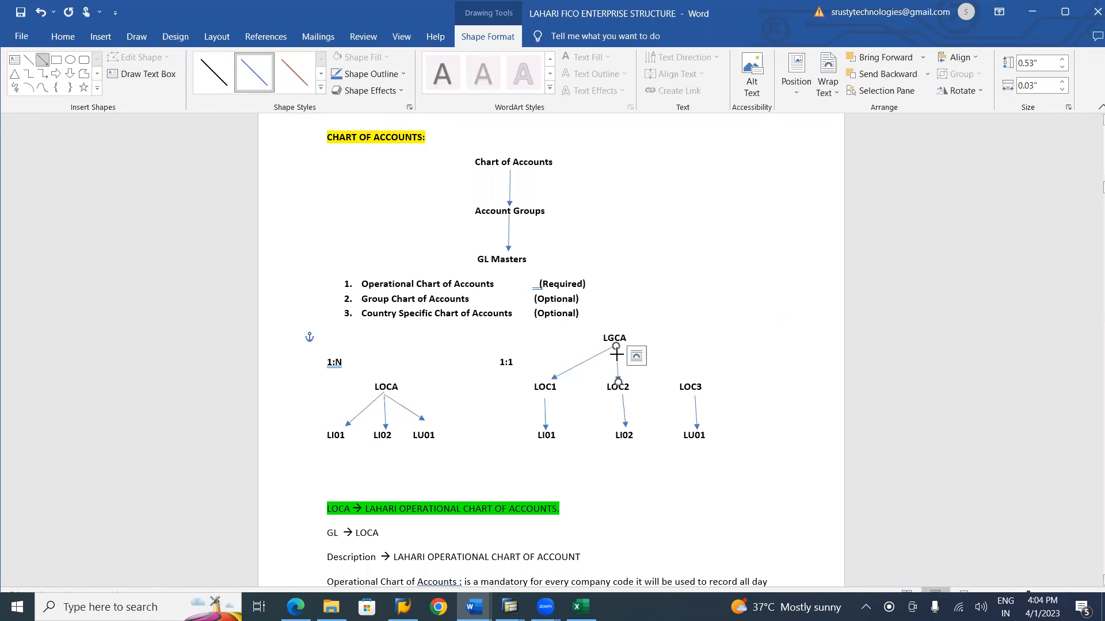
{"action": "left_click_drag", "start_coordinate": [616, 347], "coordinate": [685, 377]}
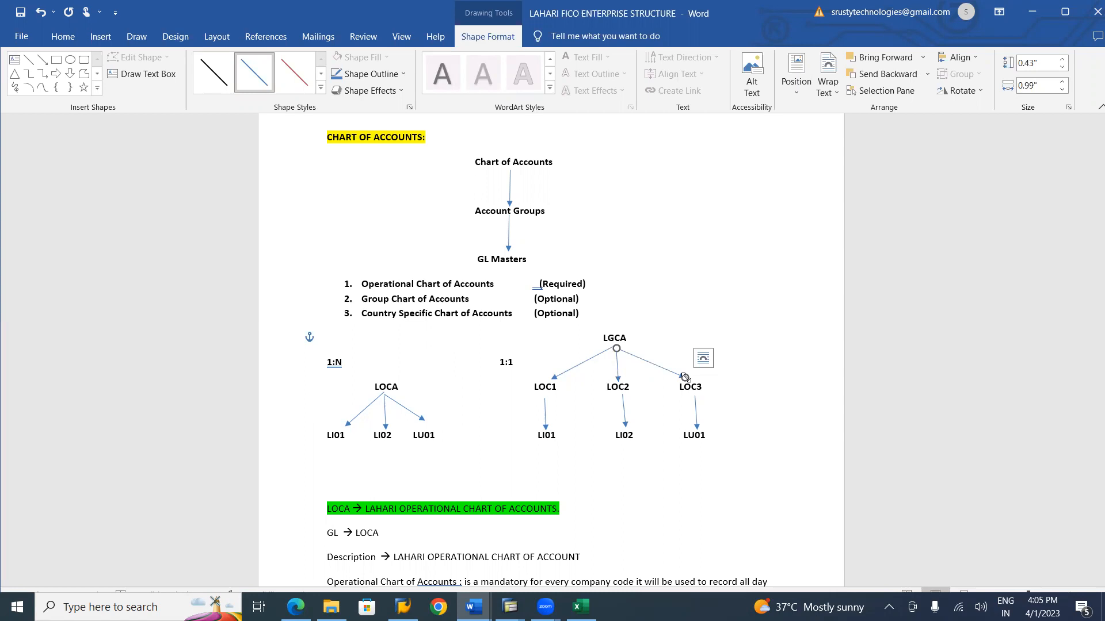
{"action": "scroll", "coordinate": [685, 377], "scroll_direction": "down", "scroll_amount": 3}
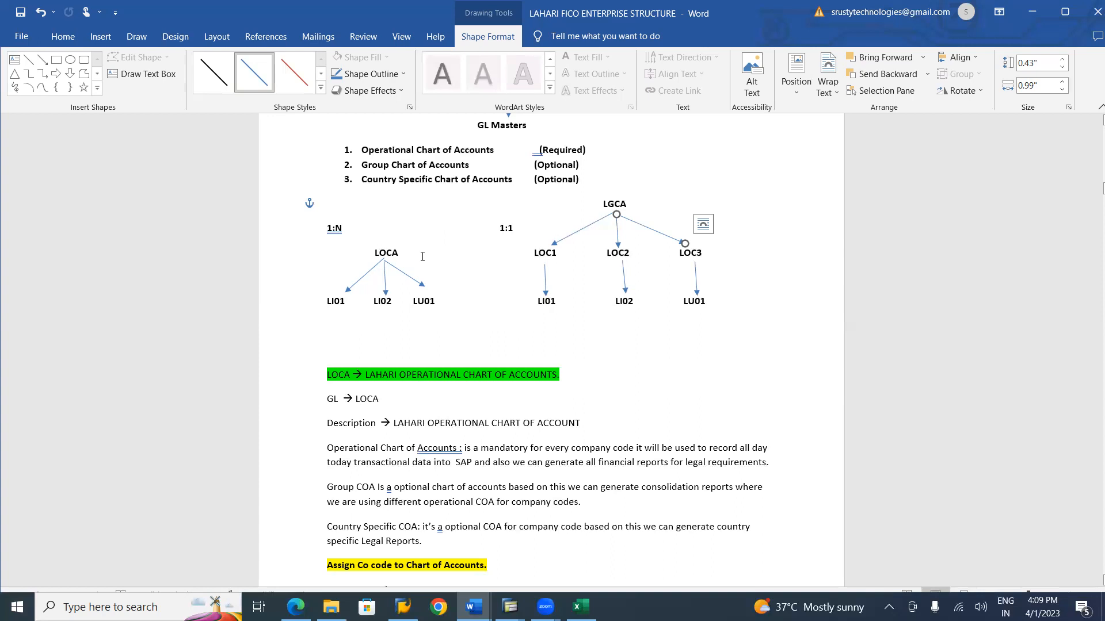
{"action": "left_click", "coordinate": [359, 228]}
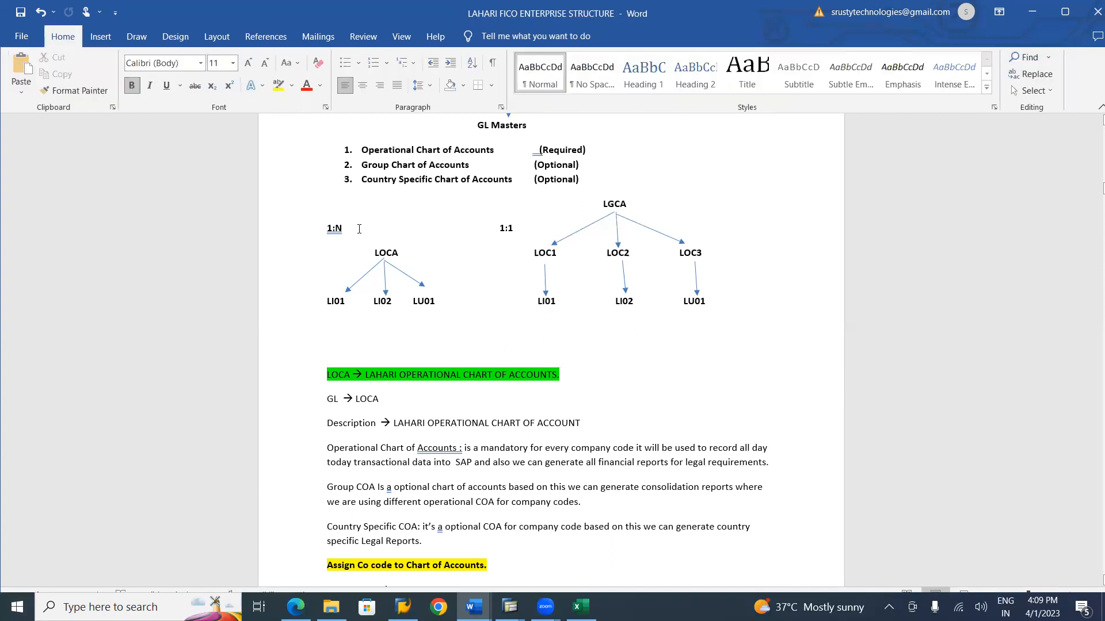
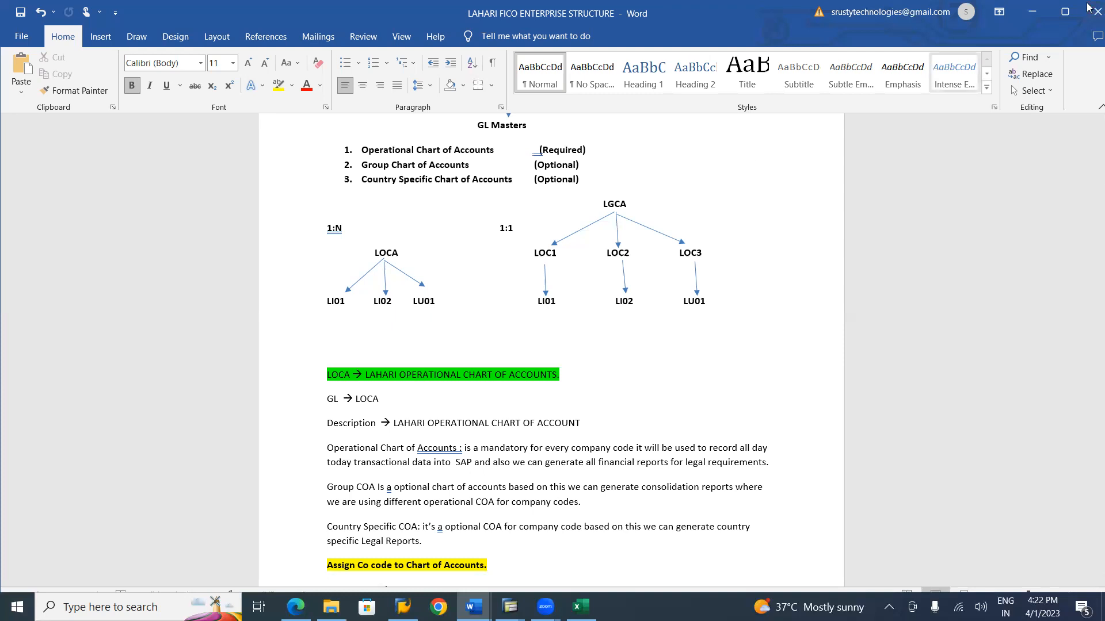
{"action": "left_click", "coordinate": [753, 168]}
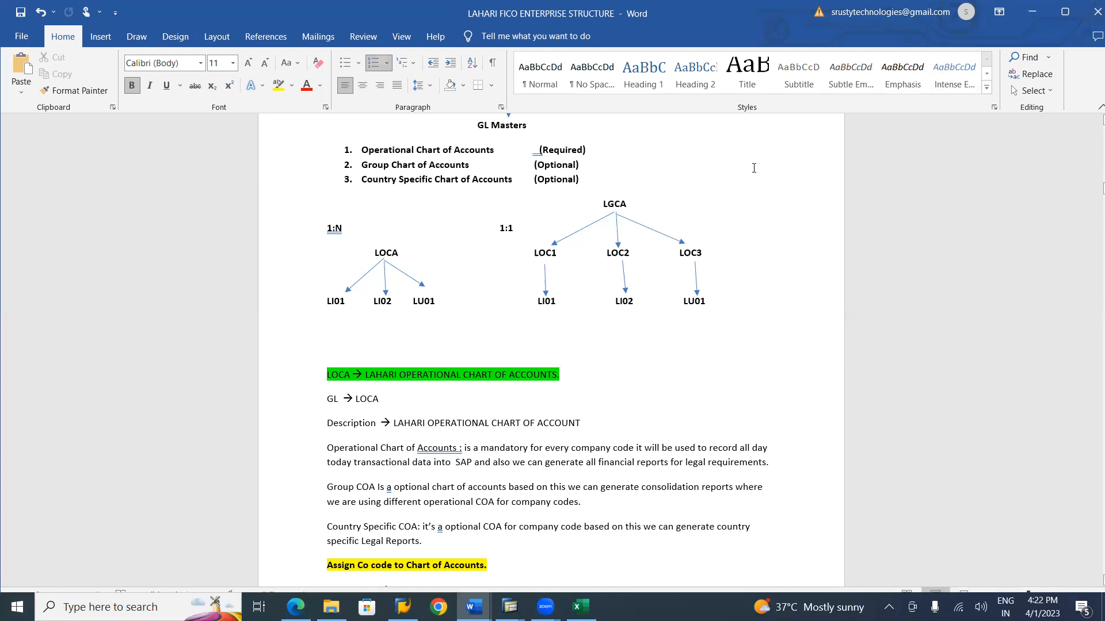
{"action": "scroll", "coordinate": [754, 168], "scroll_direction": "up", "scroll_amount": 5}
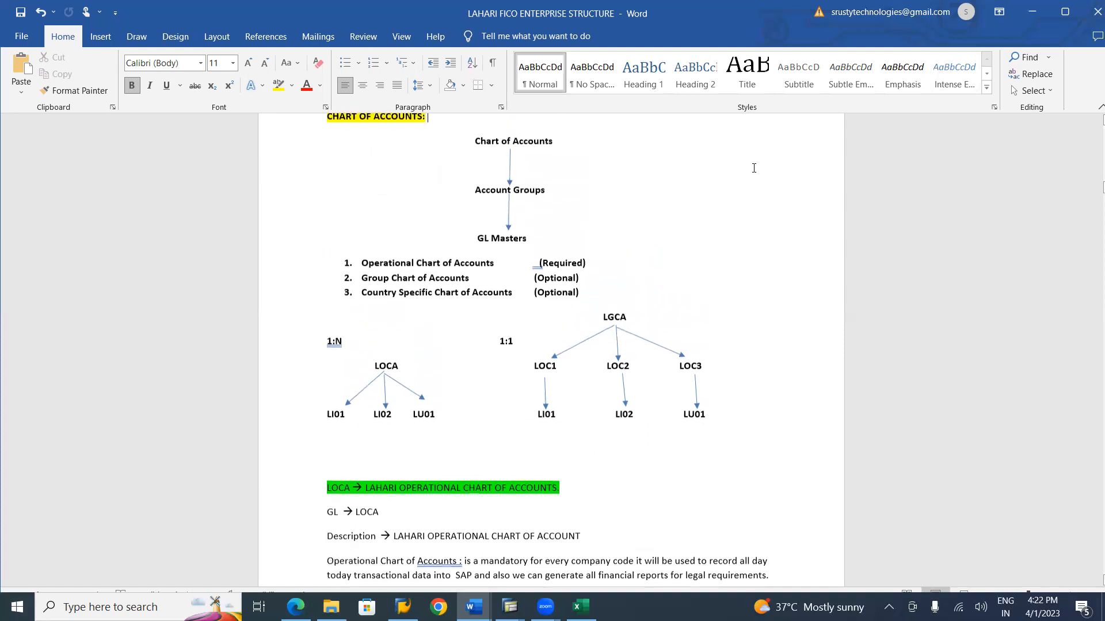
{"action": "left_click", "coordinate": [755, 172]}
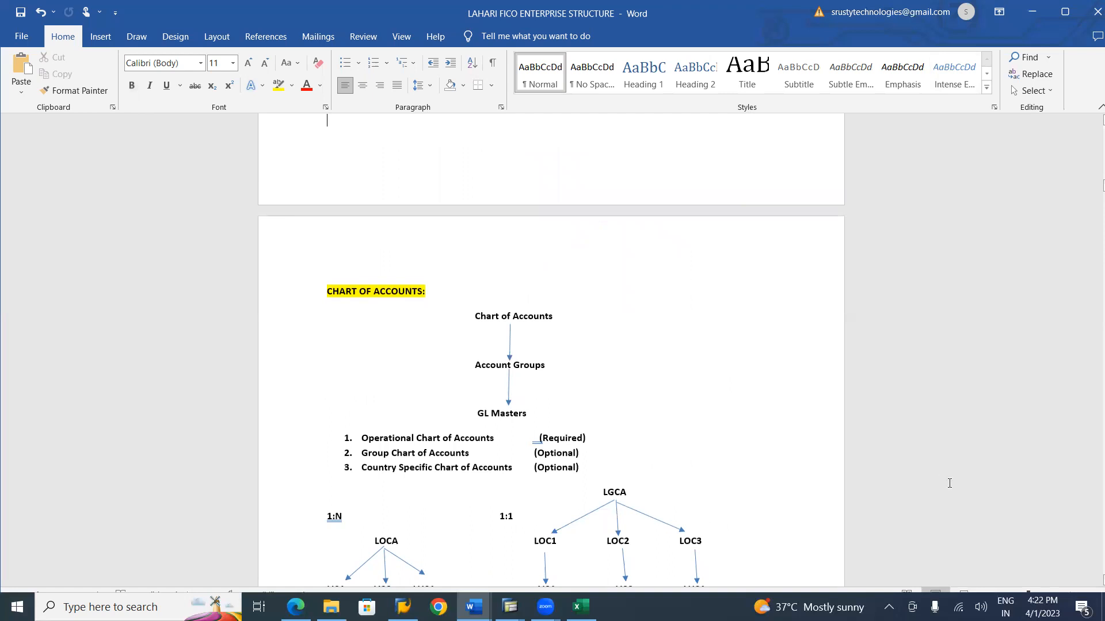
- Insert blank lines after the Country Specific COA paragraph so the Assign Co code to Chart of Accounts section starts on the next page
{"action": "left_click", "coordinate": [765, 517]}
{"action": "scroll", "coordinate": [766, 516], "scroll_direction": "down", "scroll_amount": 5}
{"action": "scroll", "coordinate": [765, 517], "scroll_direction": "down", "scroll_amount": 8}
{"action": "key", "text": "Return"}
{"action": "key", "text": "Return"}
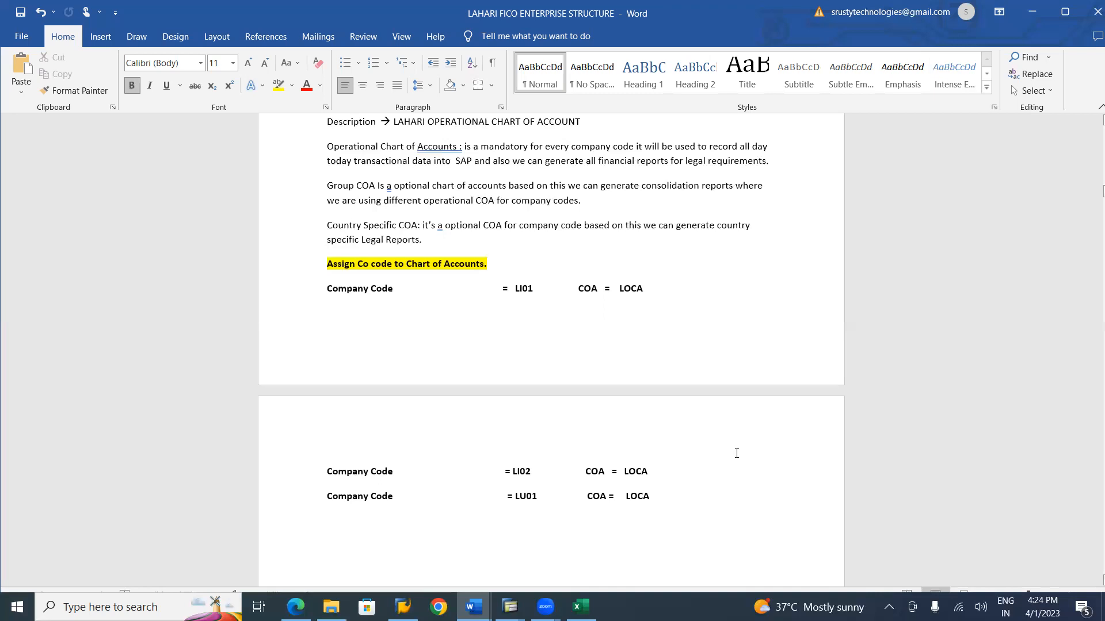
{"action": "left_click", "coordinate": [442, 238]}
{"action": "key", "text": "Return"}
{"action": "key", "text": "Return"}
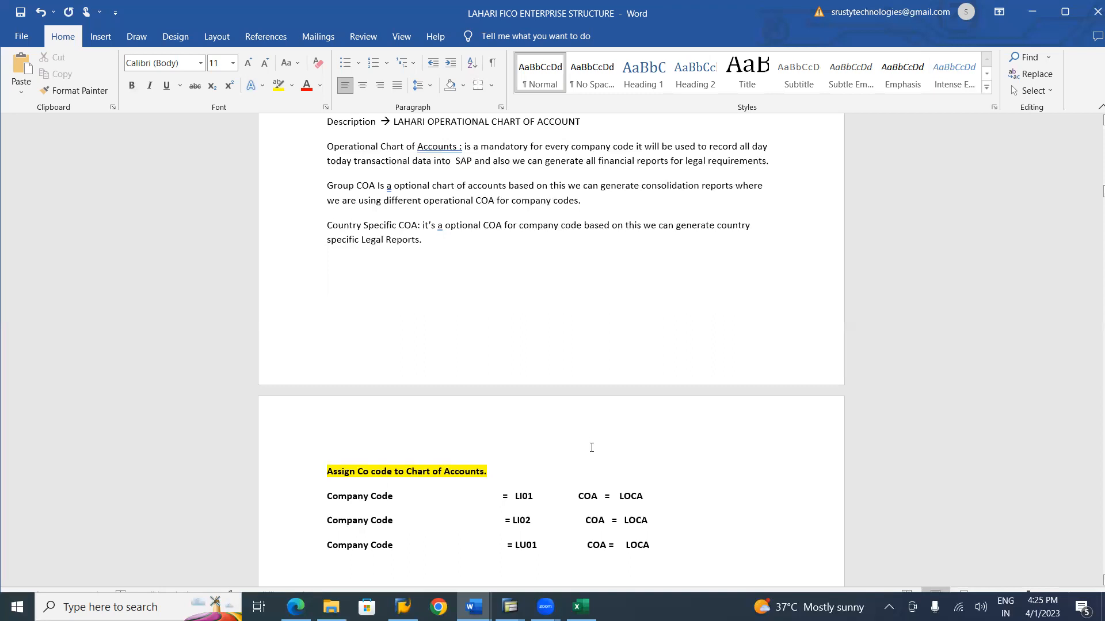
- Review the company code assignments and the FI and CO comparison, and return to the chart of accounts diagrams
{"action": "key", "text": "Down"}
{"action": "key", "text": "Down"}
{"action": "key", "text": "Down"}
{"action": "key", "text": "Down"}
{"action": "key", "text": "Down"}
{"action": "key", "text": "Down"}
{"action": "key", "text": "Down"}
{"action": "key", "text": "Down"}
{"action": "key", "text": "Down"}
{"action": "key", "text": "Down"}
{"action": "key", "text": "Down"}
{"action": "key", "text": "Down"}
{"action": "key", "text": "Down"}
{"action": "key", "text": "Down"}
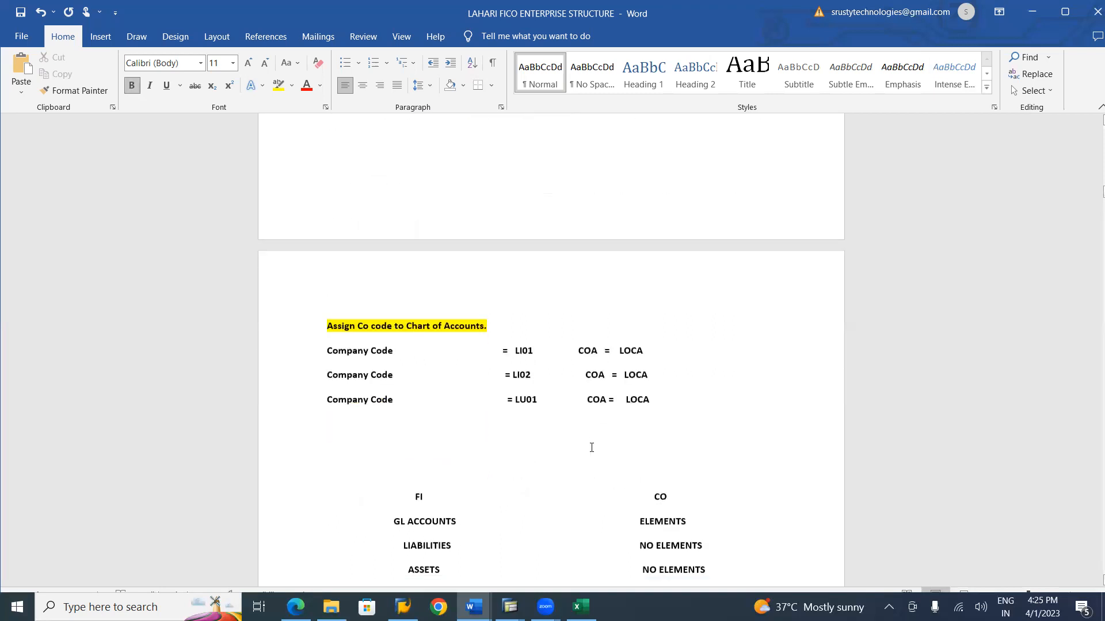
{"action": "scroll", "coordinate": [592, 447], "scroll_direction": "up", "scroll_amount": 8}
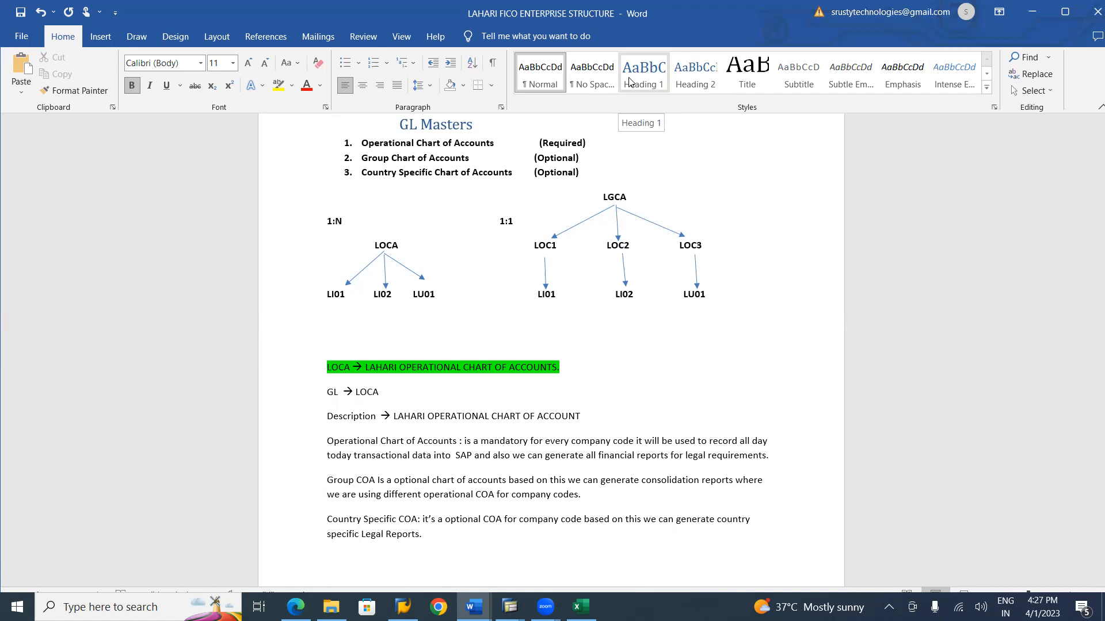
{"action": "left_click", "coordinate": [628, 82]}
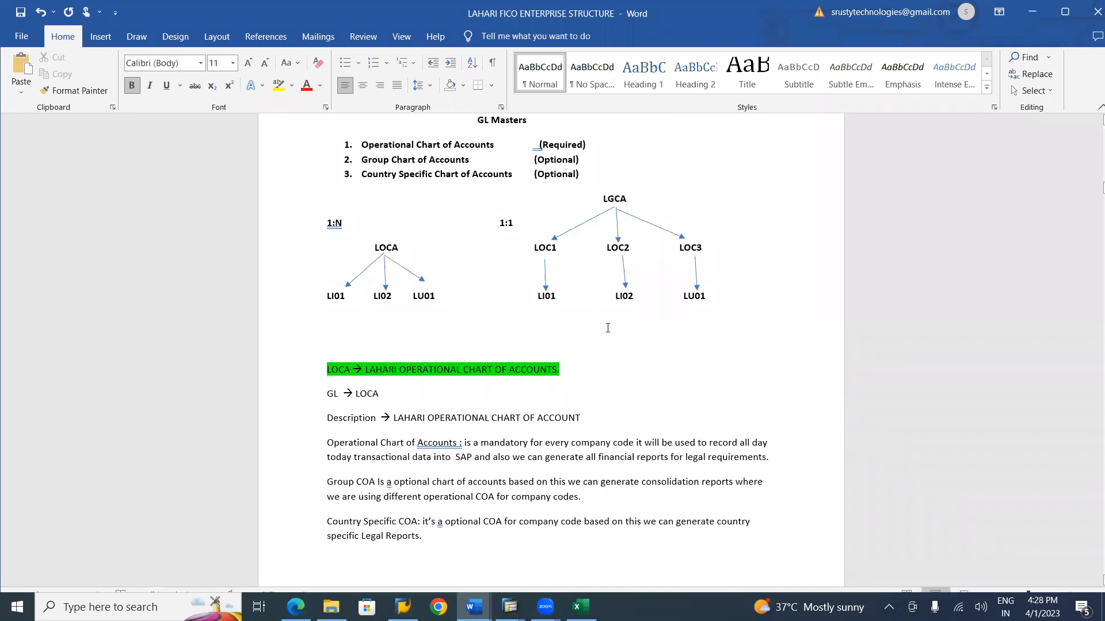
- Insert blank lines below the company code diagrams and add the line B/S ACCOUNTS
{"action": "left_click", "coordinate": [336, 335]}
{"action": "key", "text": "Return"}
{"action": "key", "text": "Return"}
{"action": "key", "text": "Return"}
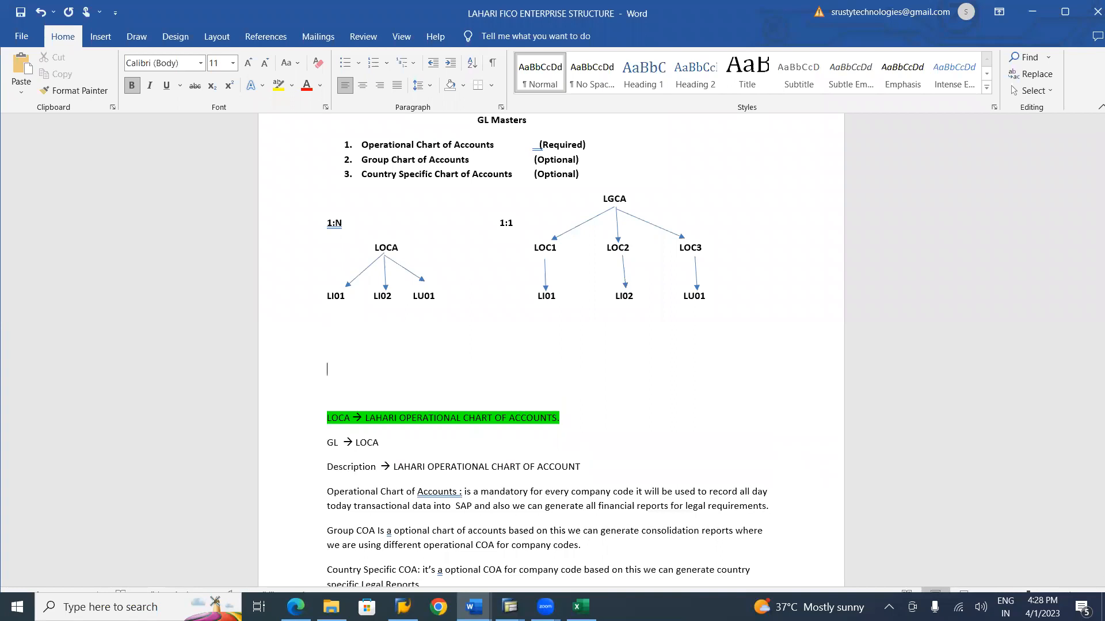
{"action": "type", "text": "B"}
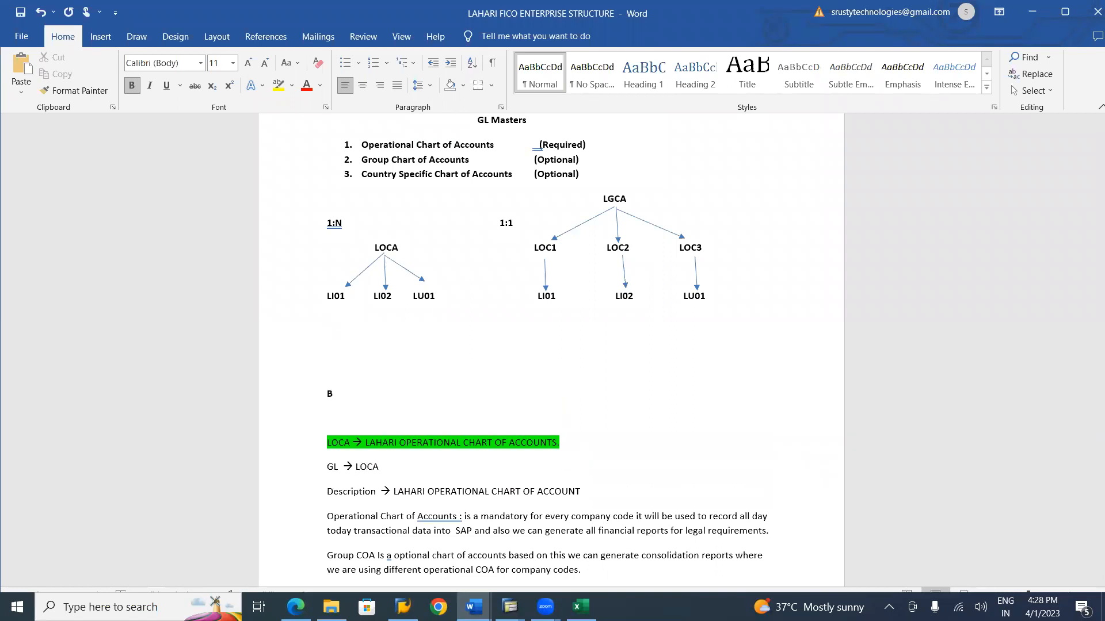
{"action": "type", "text": "/S ACCOUNTS"}
- Add indented entries Liabilities above and Assets below B/S ACCOUNTS, followed by blank lines
{"action": "left_click", "coordinate": [357, 380]}
{"action": "type", "text": "Liabilities B/S "}
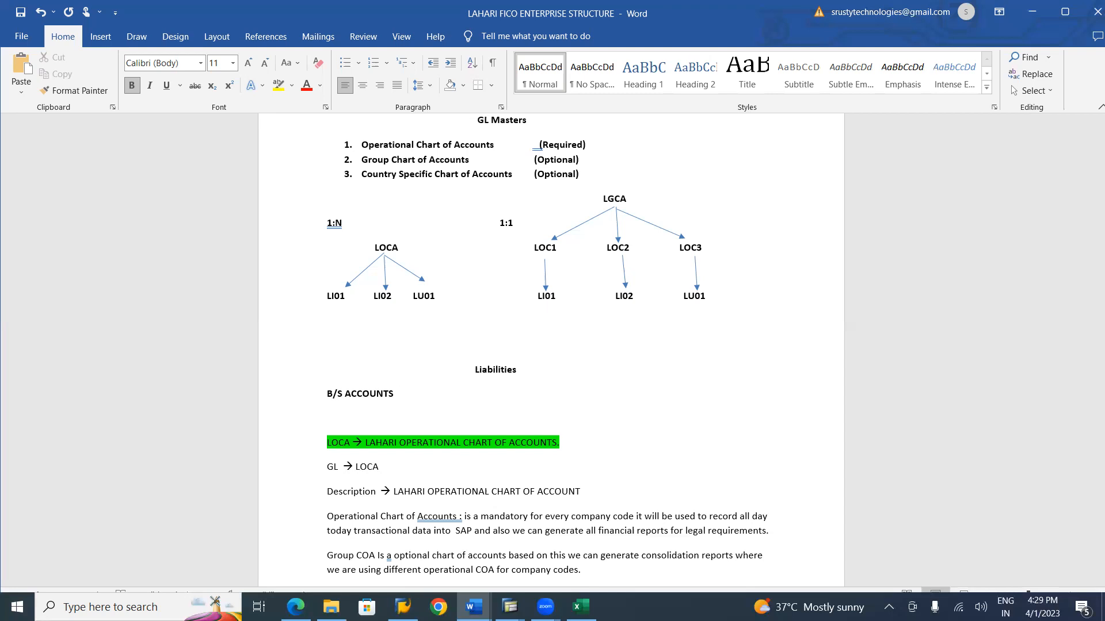
{"action": "type", "text": "ACCOUNTS A"}
{"action": "type", "text": "ssets"}
{"action": "key", "text": "Return"}
{"action": "key", "text": "Return"}
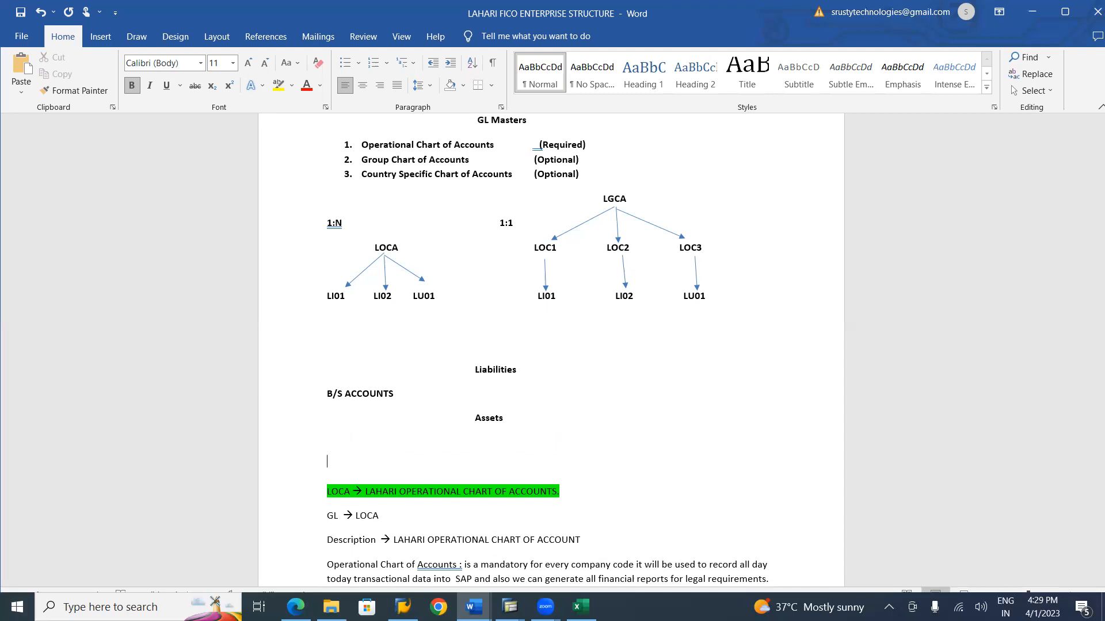